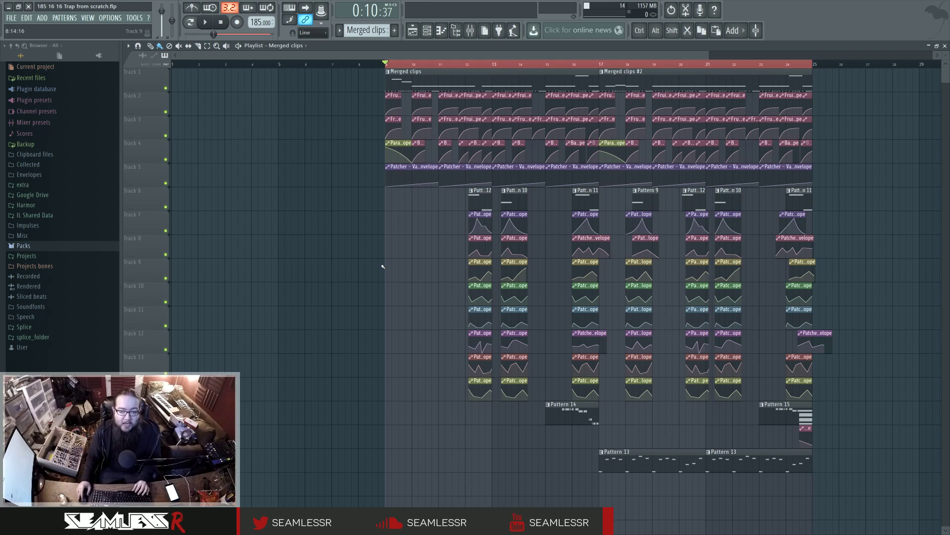
- Look at the Serum channel's plugin window from the channel rack and return to the playlist
{"action": "key", "text": "F6"}
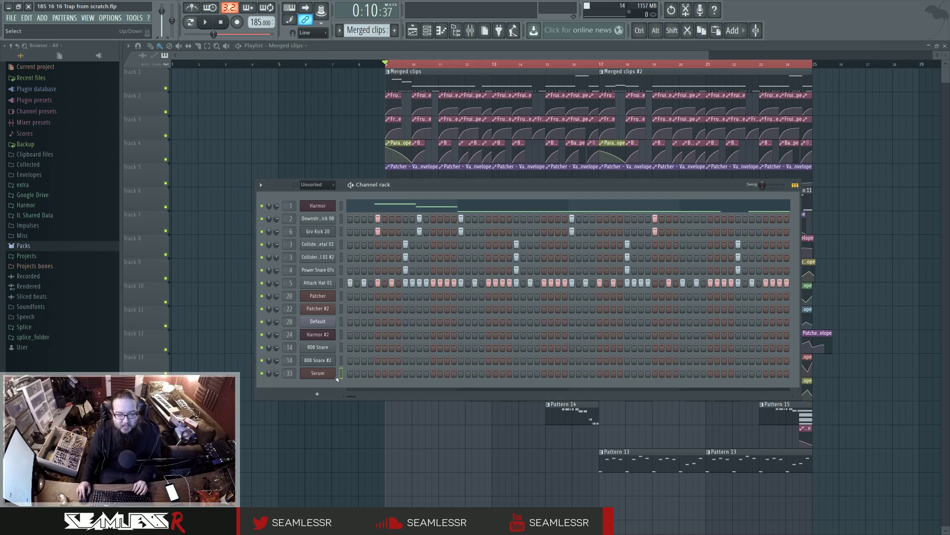
{"action": "left_click", "coordinate": [327, 376]}
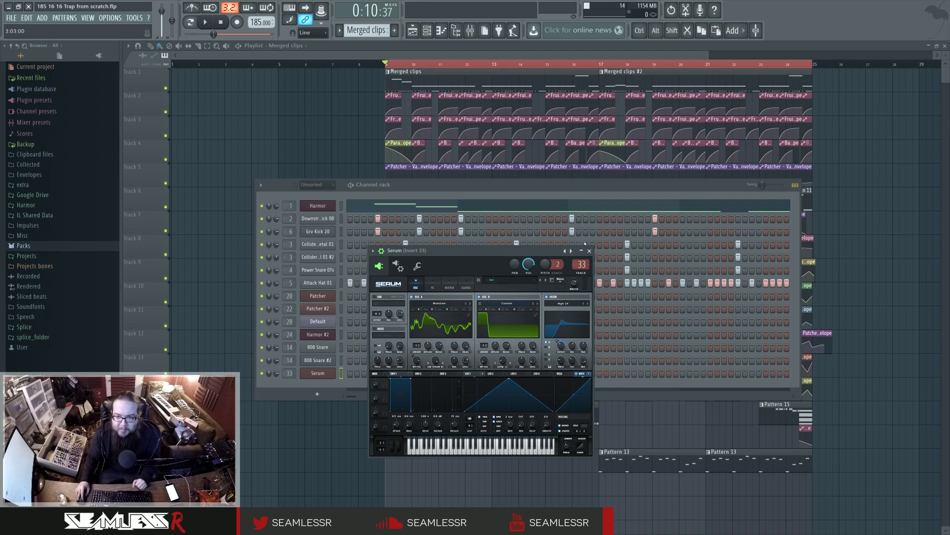
{"action": "key", "text": "Escape"}
{"action": "key", "text": "F6"}
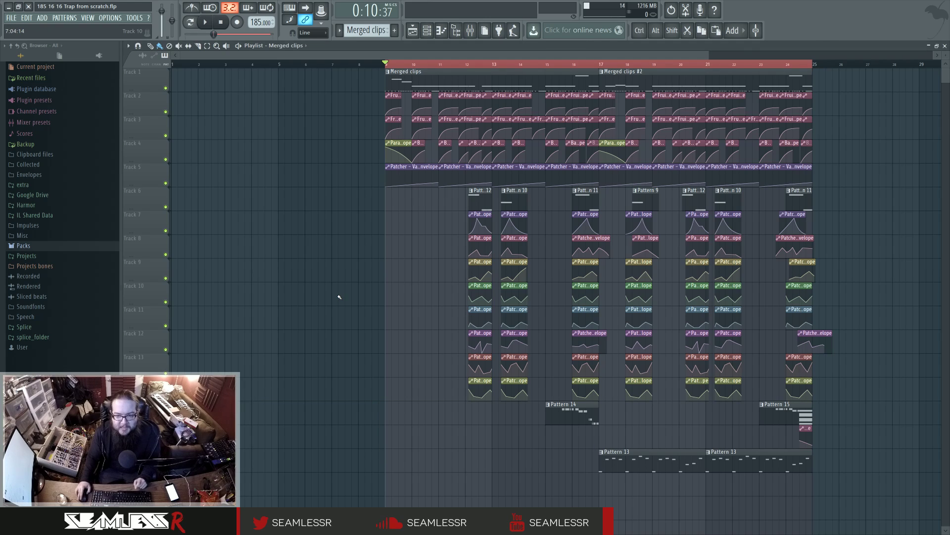
- Play back the looped arrangement, check the 808 Snare notes of Pattern 15 in the piano roll, and return to the playlist
{"action": "key", "text": "space"}
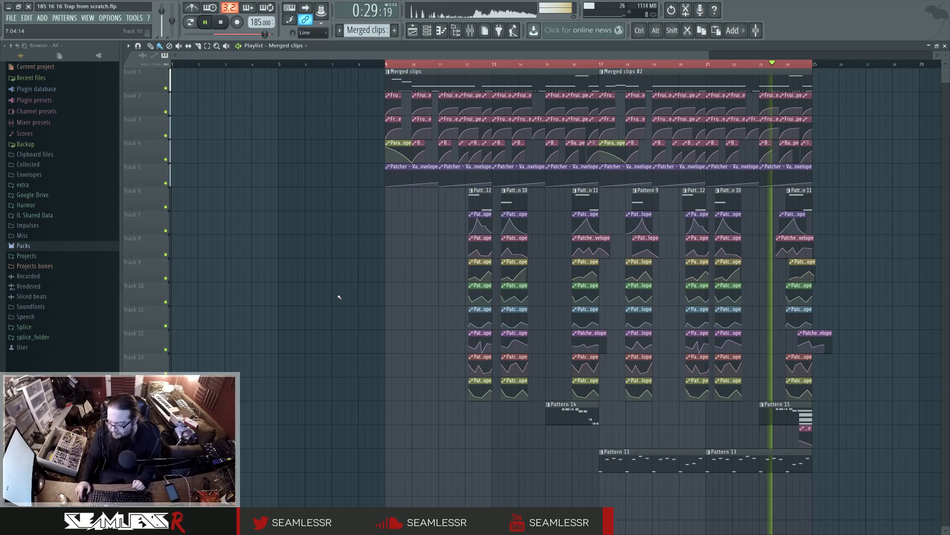
{"action": "key", "text": "space"}
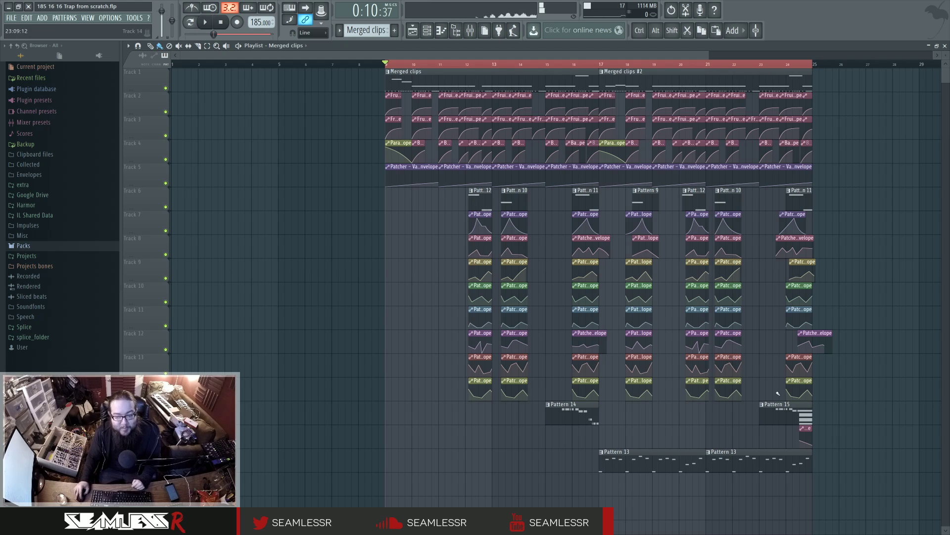
{"action": "double_click", "coordinate": [799, 408]}
{"action": "key", "text": "space"}
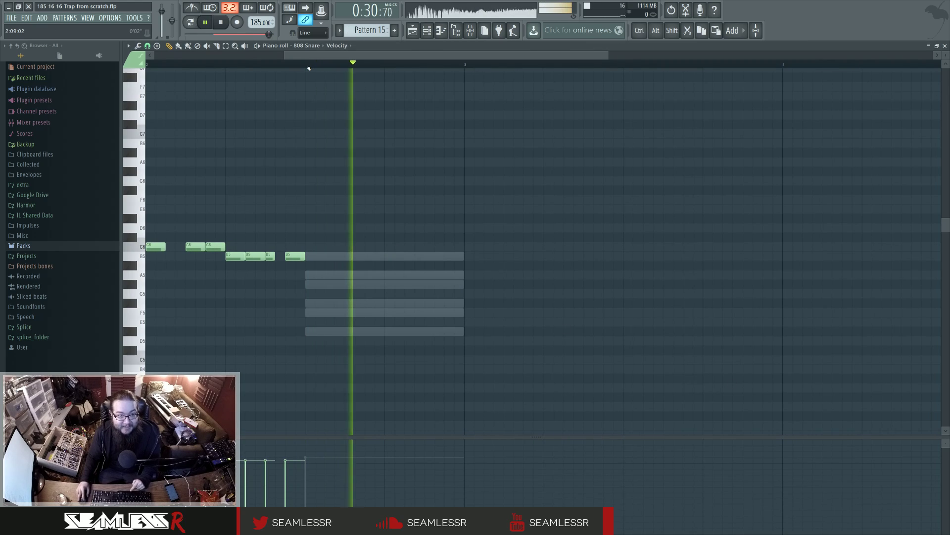
{"action": "key", "text": "space"}
{"action": "key", "text": "F5"}
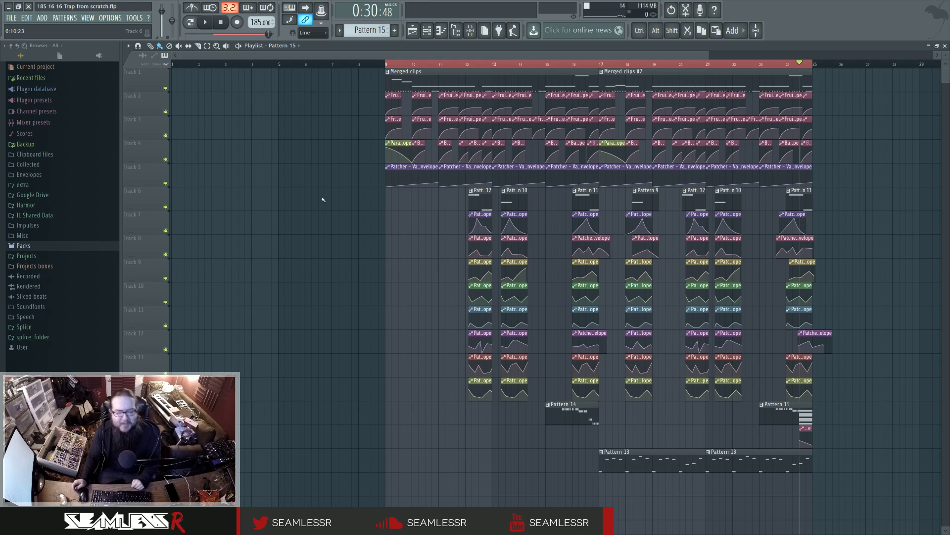
{"action": "key", "text": "space"}
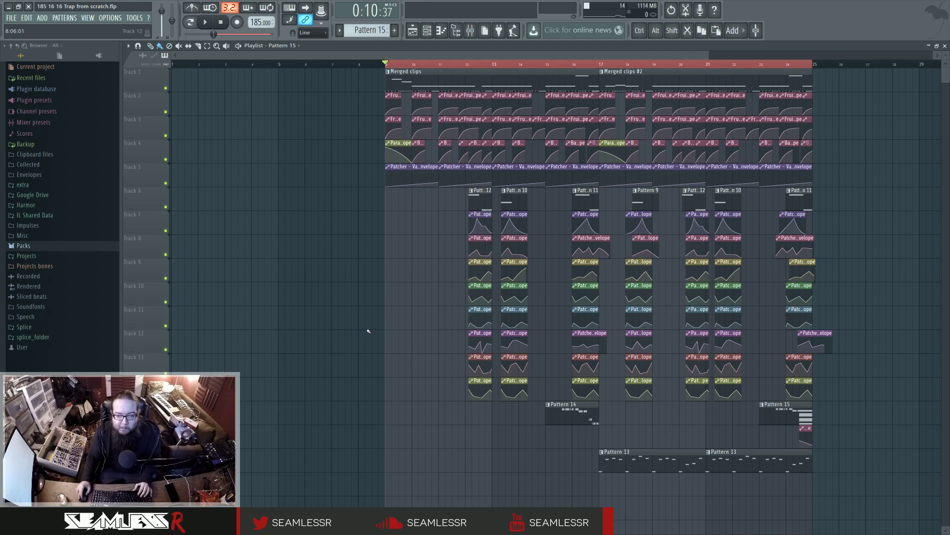
- Switch to the empty Pattern 16 and open the Serum channel's plugin window from the channel rack
{"action": "key", "text": "F6"}
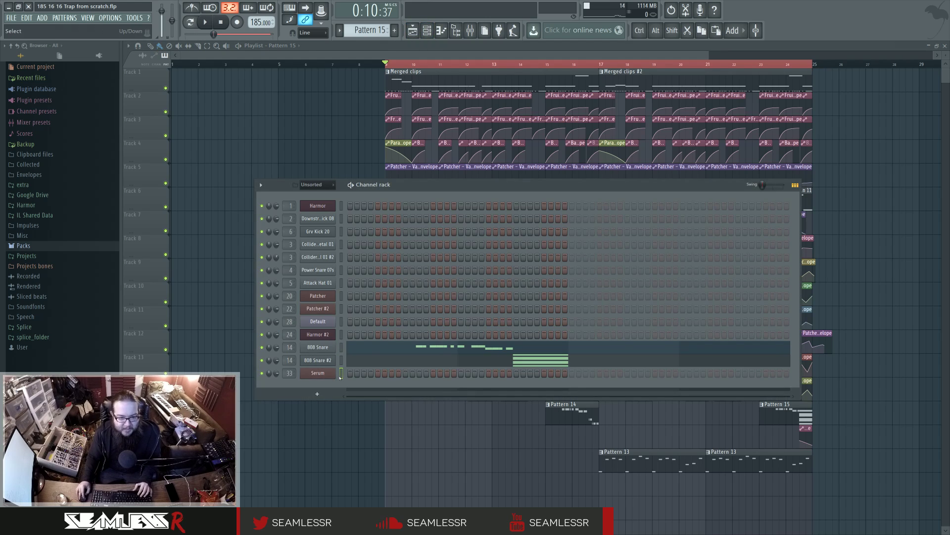
{"action": "left_click", "coordinate": [366, 30]}
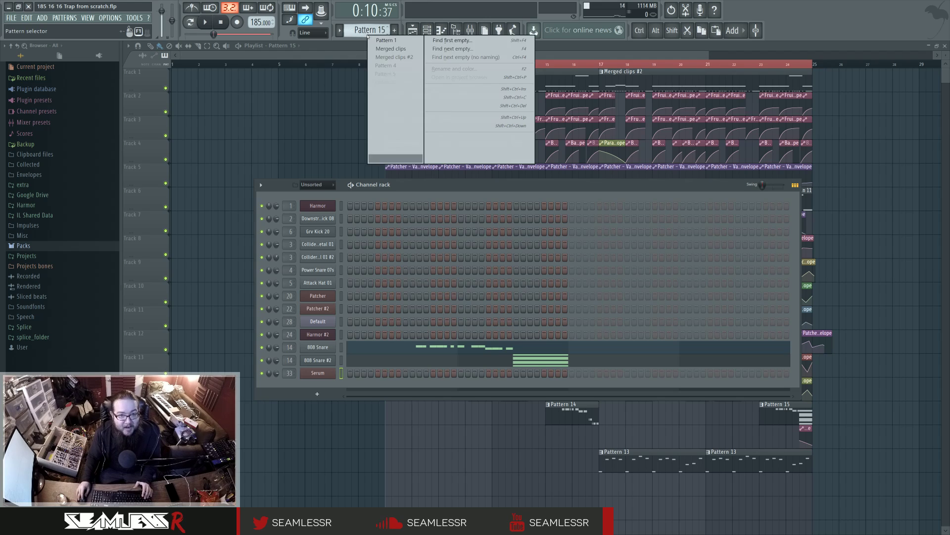
{"action": "left_click", "coordinate": [418, 150]}
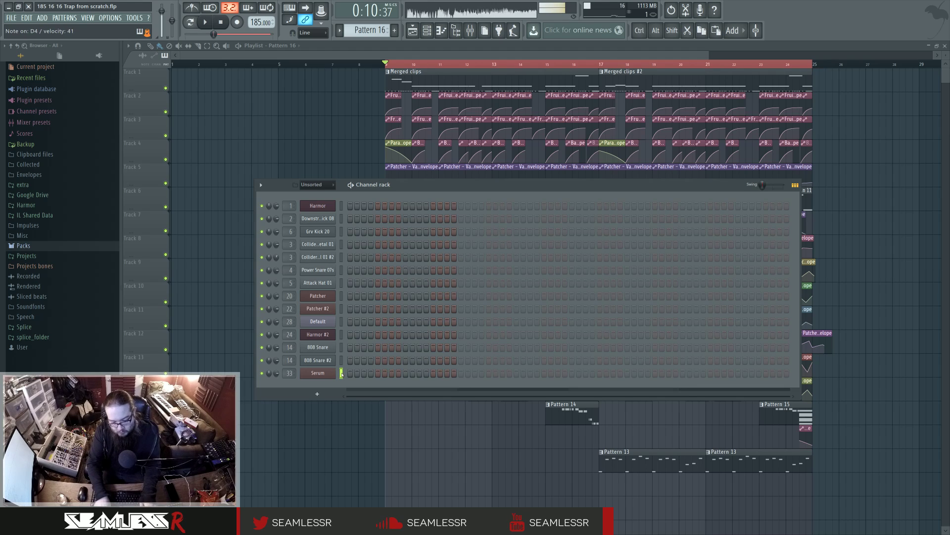
{"action": "left_click", "coordinate": [328, 376]}
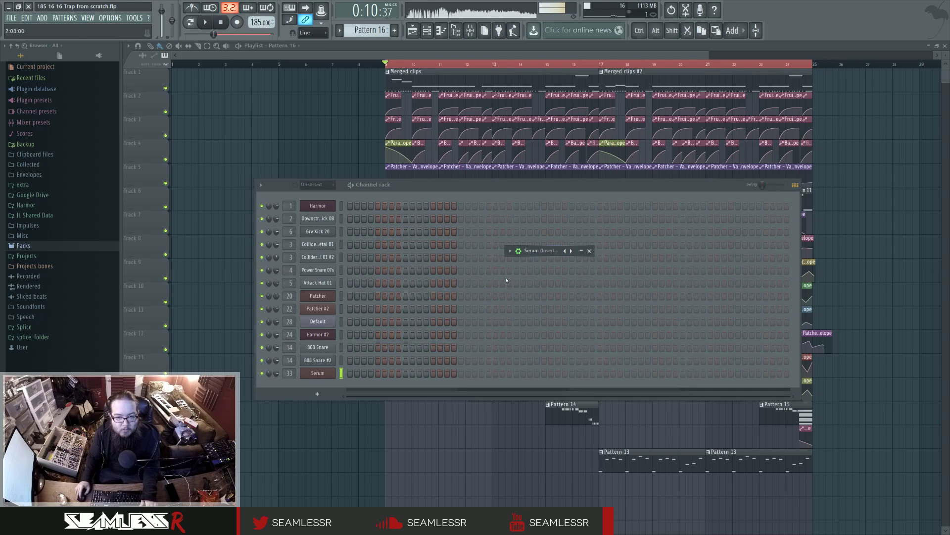
{"action": "left_click_drag", "start_coordinate": [588, 254], "coordinate": [500, 254]}
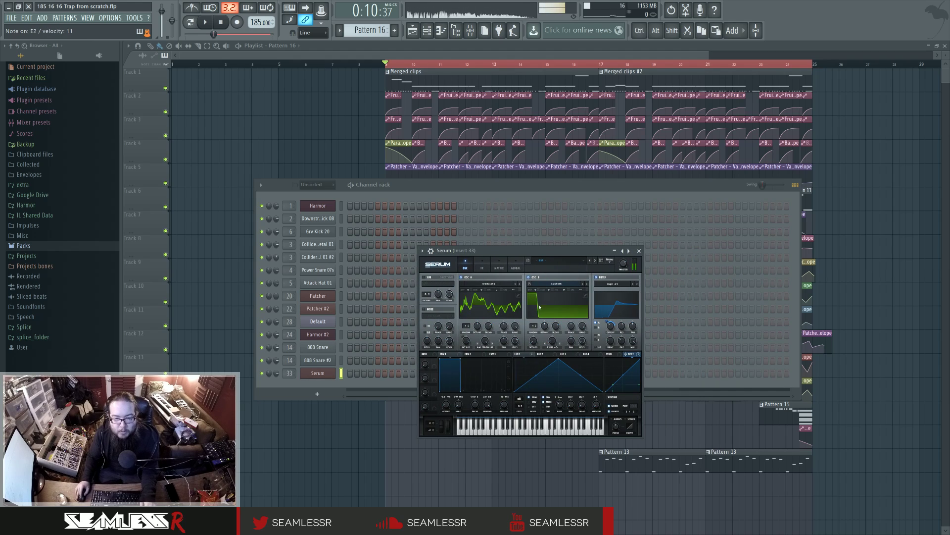
- Reshape the B curve of Serum's distortion effect by moving one of its points, and return to the oscillators
{"action": "left_click", "coordinate": [482, 266]}
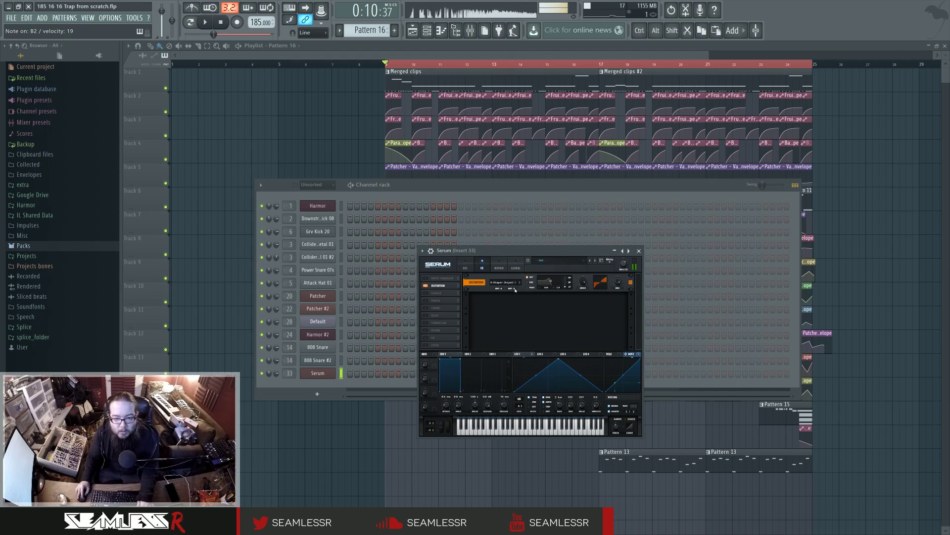
{"action": "left_click", "coordinate": [513, 288]}
{"action": "mouse_move", "coordinate": [489, 271]}
{"action": "left_mouse_down"}
{"action": "mouse_move", "coordinate": [497, 297]}
{"action": "mouse_move", "coordinate": [500, 266]}
{"action": "left_mouse_up"}
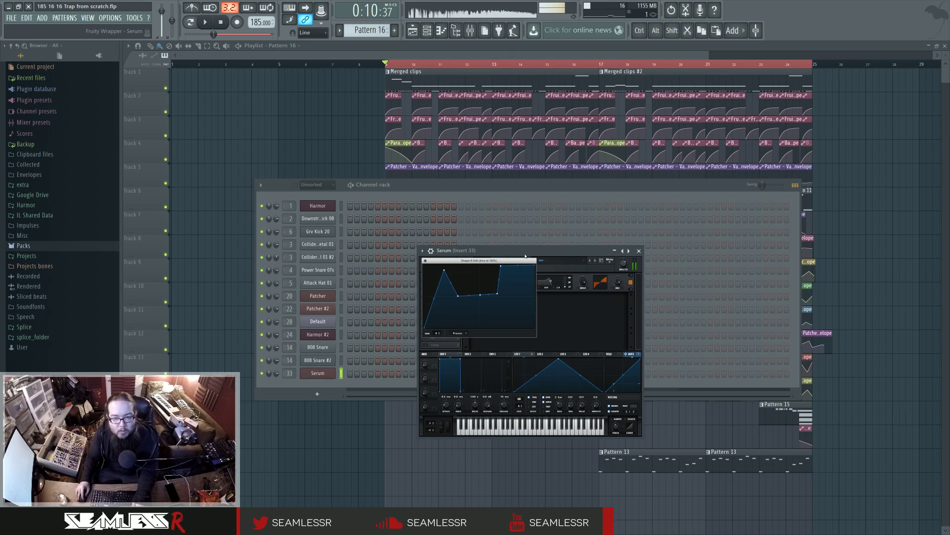
{"action": "left_click", "coordinate": [424, 261]}
{"action": "left_click", "coordinate": [466, 264]}
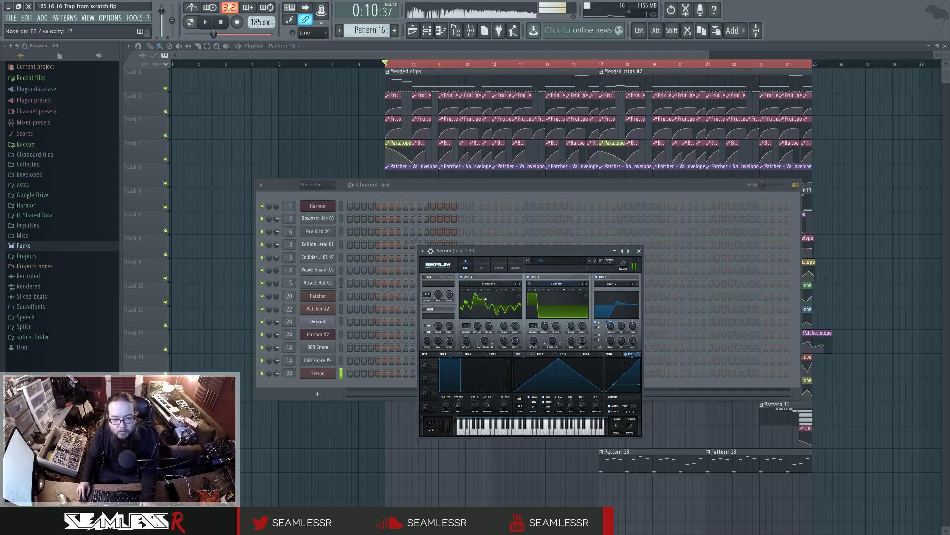
- Enable the reverb in Serum's effects and adjust its size, width and damping
{"action": "left_click", "coordinate": [485, 267]}
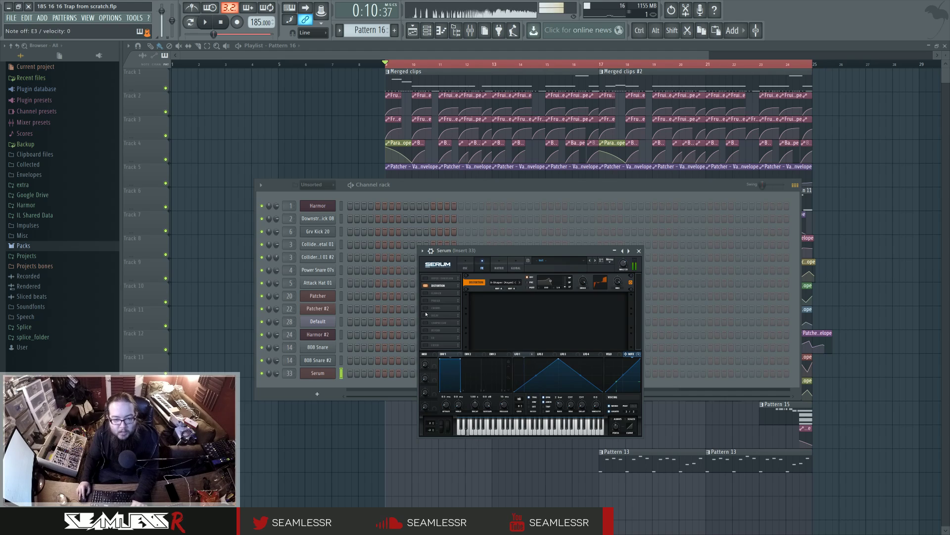
{"action": "left_click", "coordinate": [426, 330]}
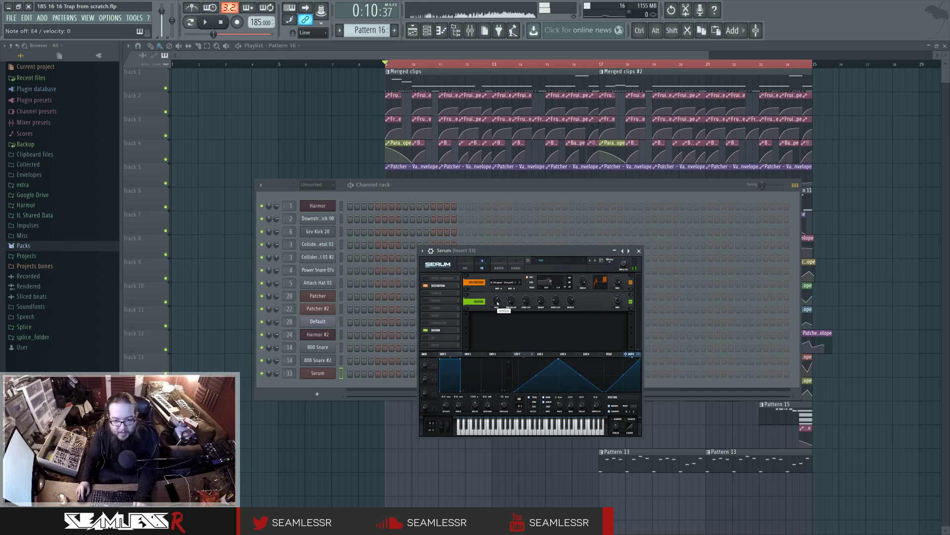
{"action": "left_click_drag", "start_coordinate": [501, 308], "coordinate": [499, 310]}
{"action": "left_click_drag", "start_coordinate": [570, 301], "coordinate": [573, 307]}
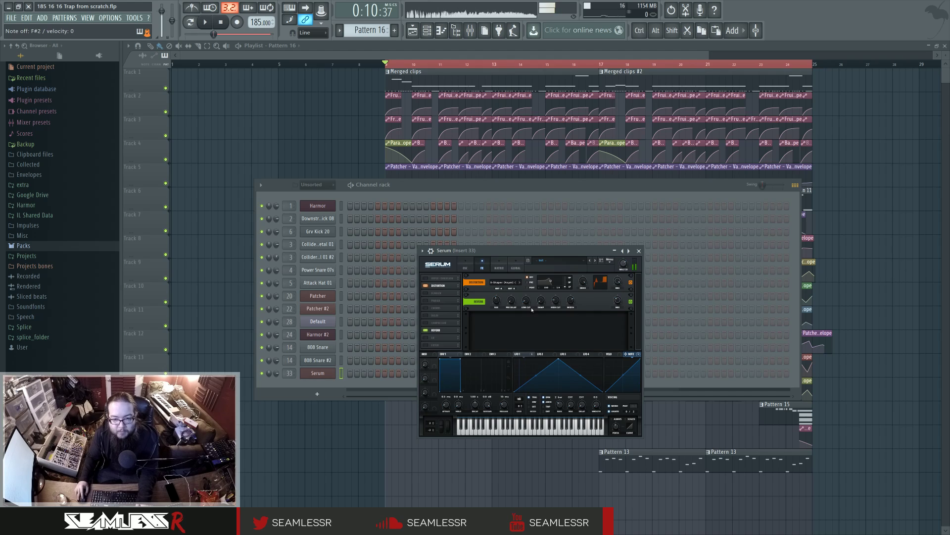
{"action": "left_click_drag", "start_coordinate": [541, 301], "coordinate": [543, 300]}
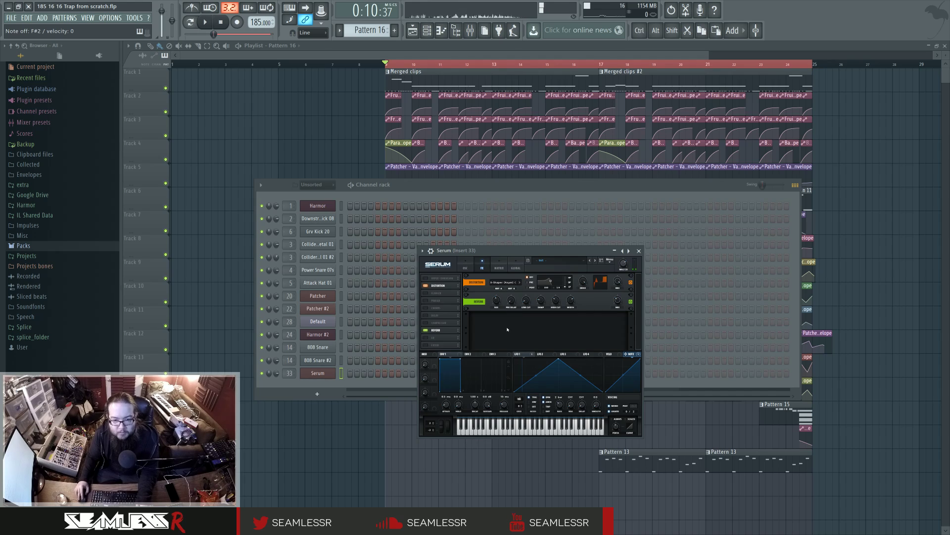
{"action": "left_click", "coordinate": [425, 300]}
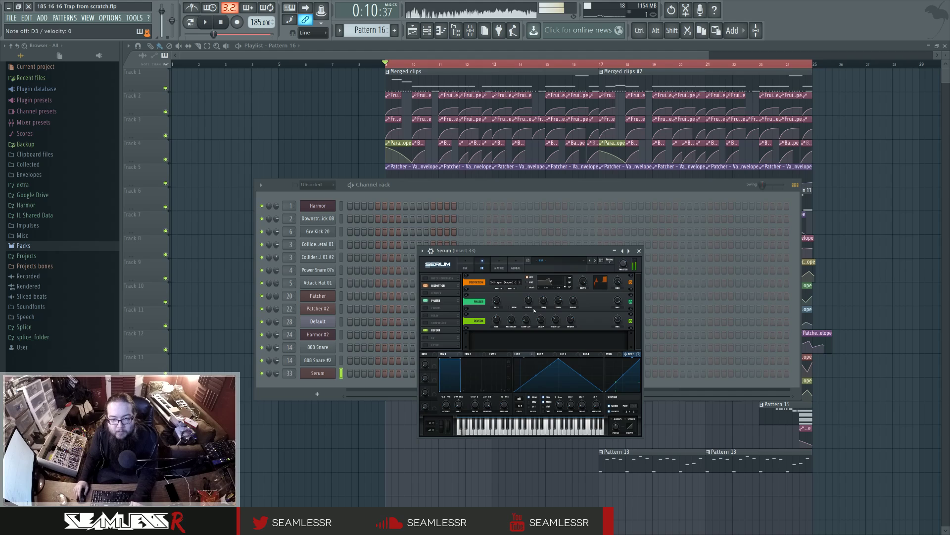
{"action": "left_click_drag", "start_coordinate": [543, 300], "coordinate": [549, 290]}
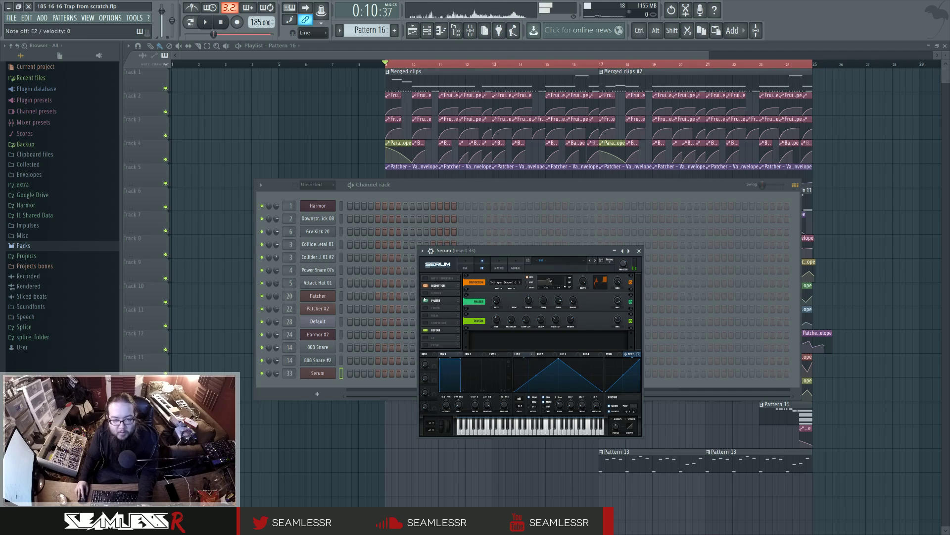
{"action": "left_click", "coordinate": [424, 300]}
- Enable the flanger in Serum's effects and adjust its depth and stereo amount
{"action": "left_click", "coordinate": [425, 293]}
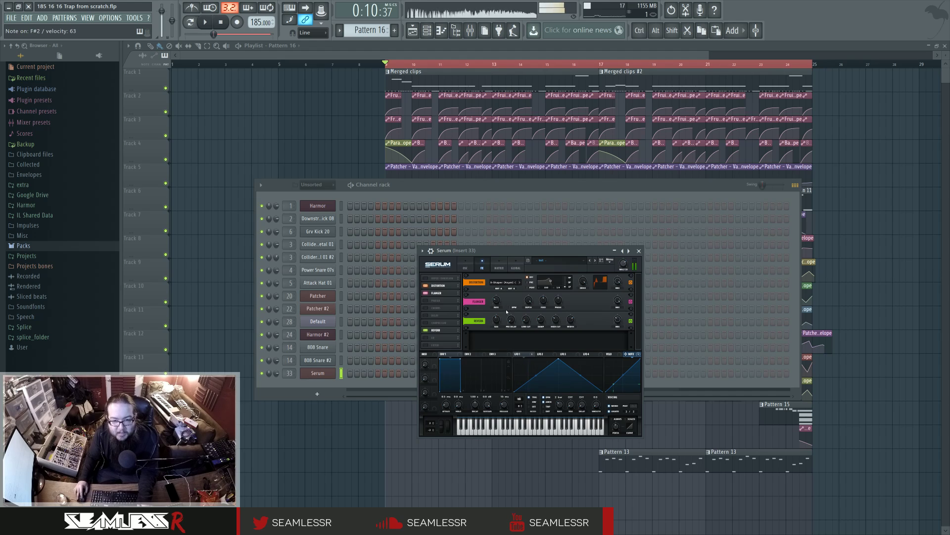
{"action": "mouse_move", "coordinate": [529, 301]}
{"action": "left_mouse_down"}
{"action": "mouse_move", "coordinate": [530, 325]}
{"action": "mouse_move", "coordinate": [543, 313]}
{"action": "left_mouse_up"}
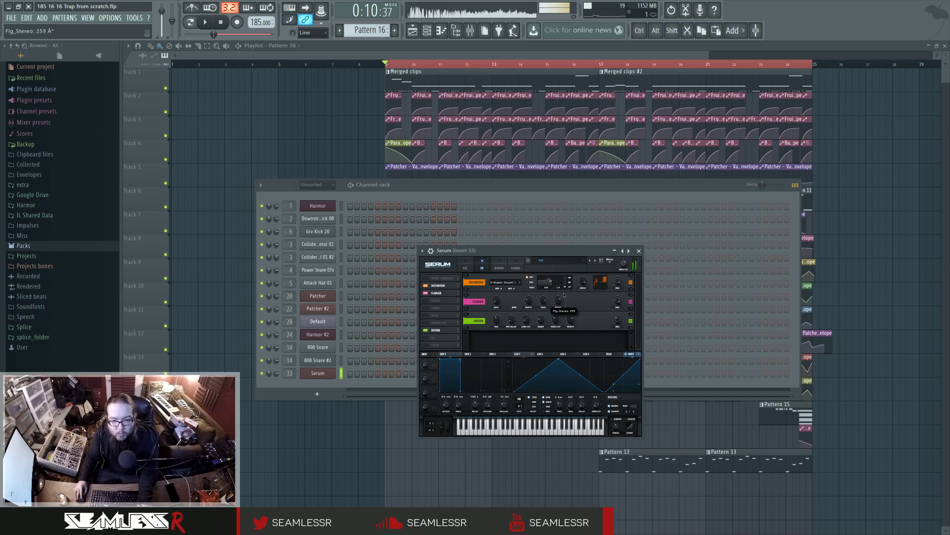
{"action": "left_click_drag", "start_coordinate": [562, 321], "coordinate": [562, 322]}
- Move the flanger ahead of the distortion, set its rate to 0.04 Hz, and adjust its mix and feedback
{"action": "left_click_drag", "start_coordinate": [442, 294], "coordinate": [442, 286]}
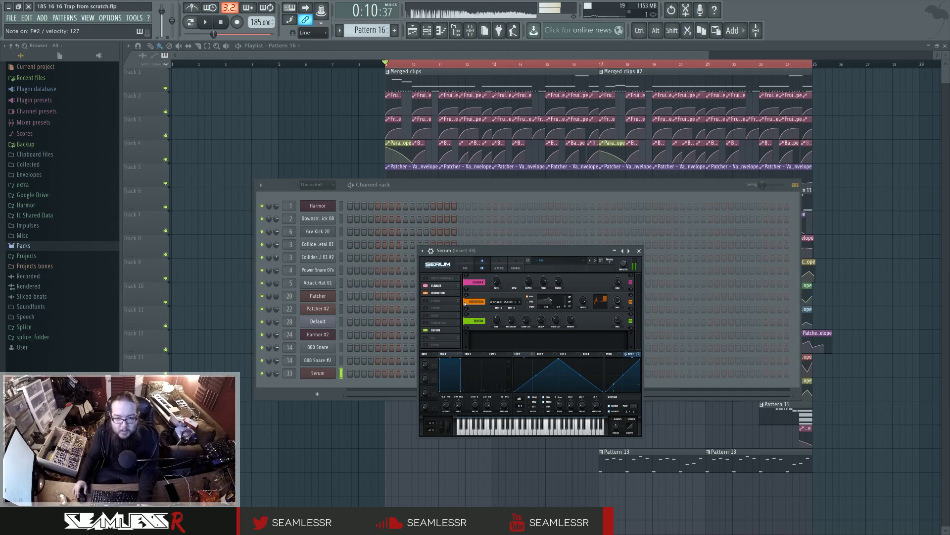
{"action": "left_click_drag", "start_coordinate": [618, 280], "coordinate": [618, 279]}
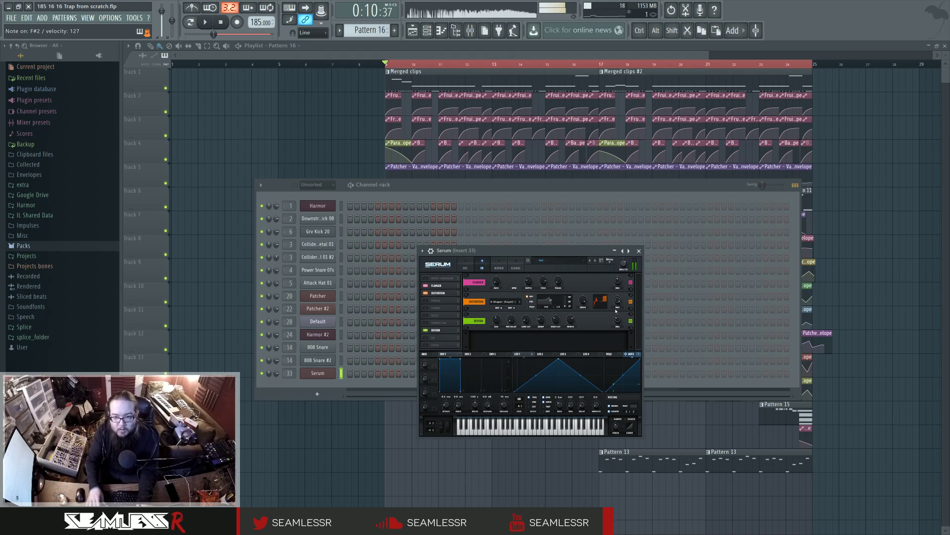
{"action": "mouse_move", "coordinate": [497, 285]}
{"action": "left_mouse_down"}
{"action": "mouse_move", "coordinate": [499, 266]}
{"action": "mouse_move", "coordinate": [497, 278]}
{"action": "left_mouse_up"}
{"action": "left_click", "coordinate": [499, 267]}
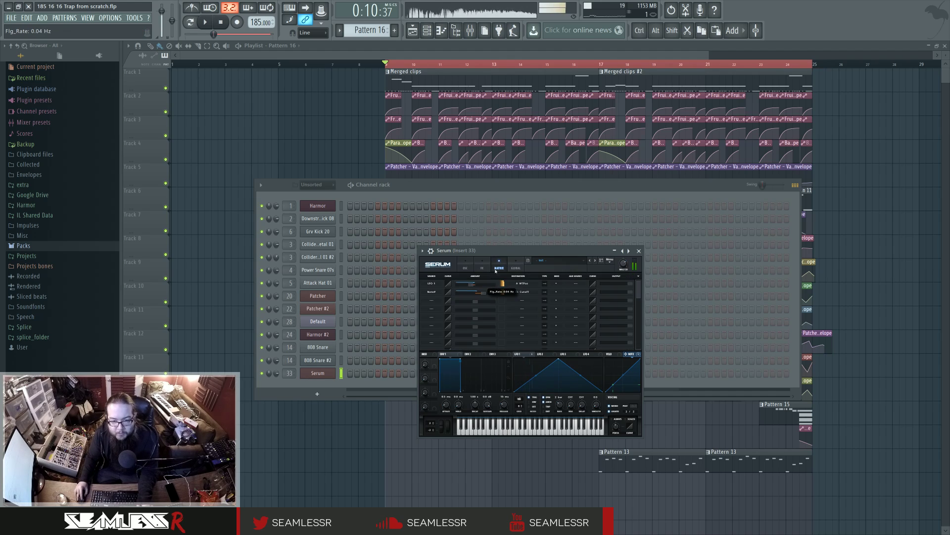
{"action": "left_click", "coordinate": [483, 267]}
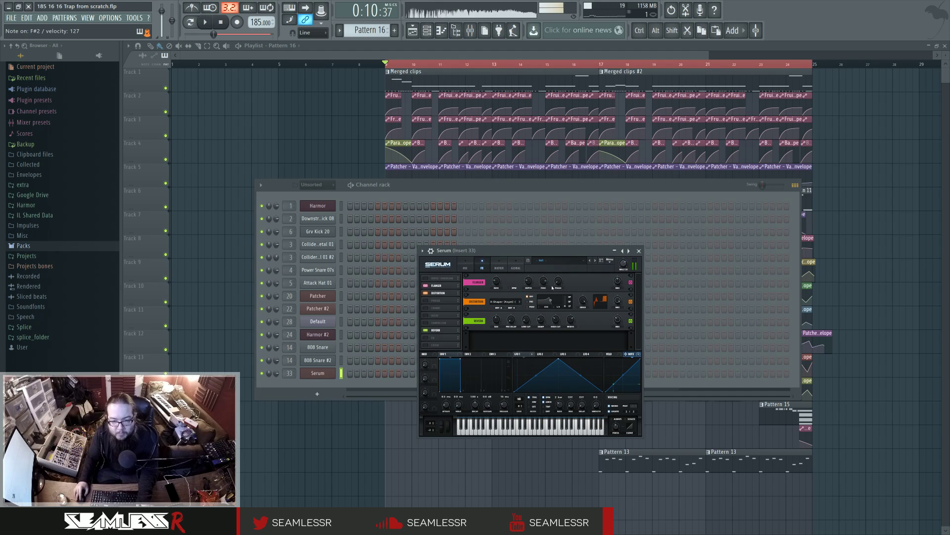
{"action": "mouse_move", "coordinate": [618, 278]}
{"action": "left_click_drag", "start_coordinate": [543, 286], "coordinate": [533, 269]}
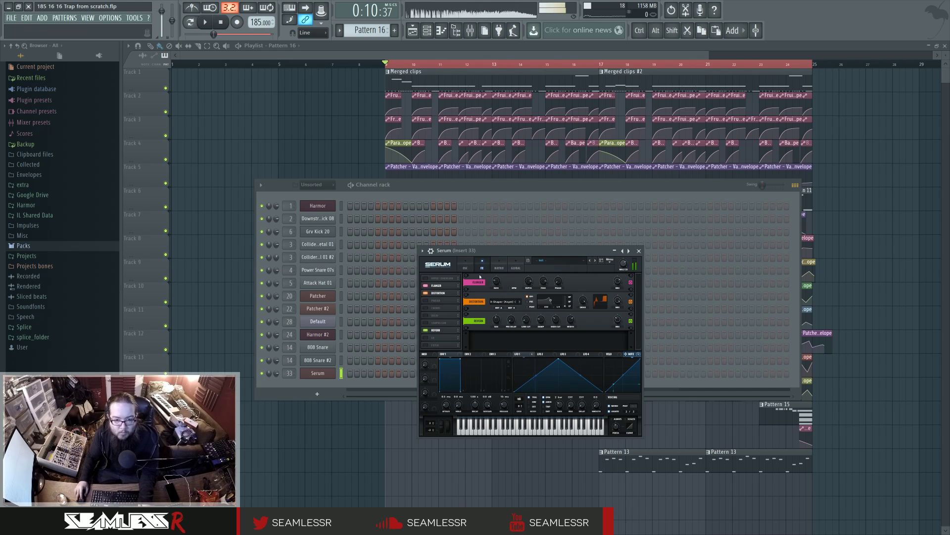
- Adjust oscillator B's waveform and set oscillator A's wavetable position to 227, ending on Serum's effects page
{"action": "left_click", "coordinate": [466, 267]}
{"action": "left_click_drag", "start_coordinate": [555, 325], "coordinate": [556, 329]}
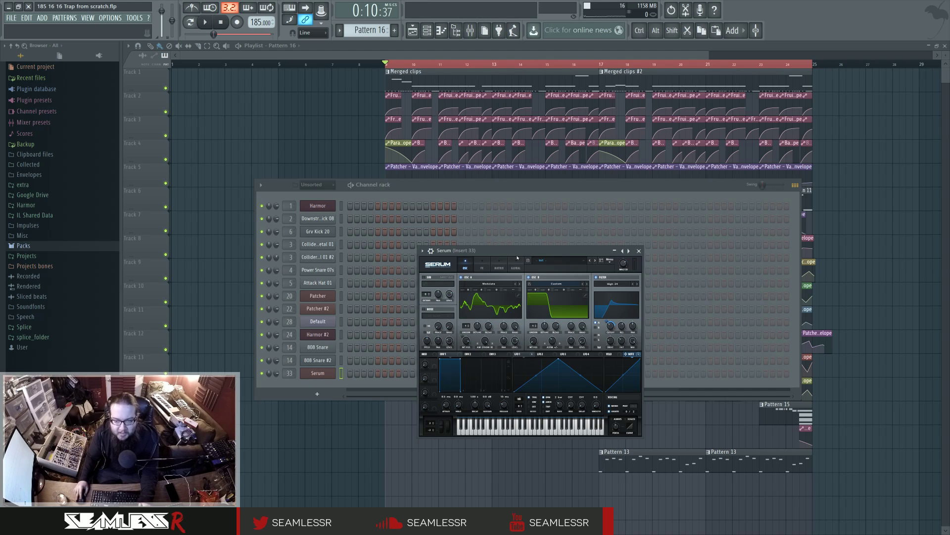
{"action": "mouse_move", "coordinate": [465, 341]}
{"action": "left_mouse_down"}
{"action": "mouse_move", "coordinate": [472, 376]}
{"action": "mouse_move", "coordinate": [472, 349]}
{"action": "left_mouse_up"}
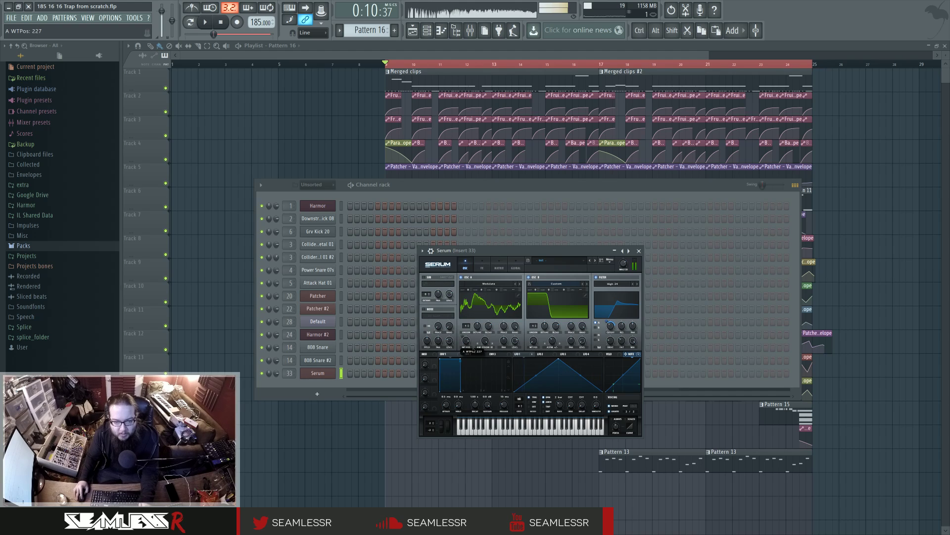
{"action": "left_click", "coordinate": [482, 268]}
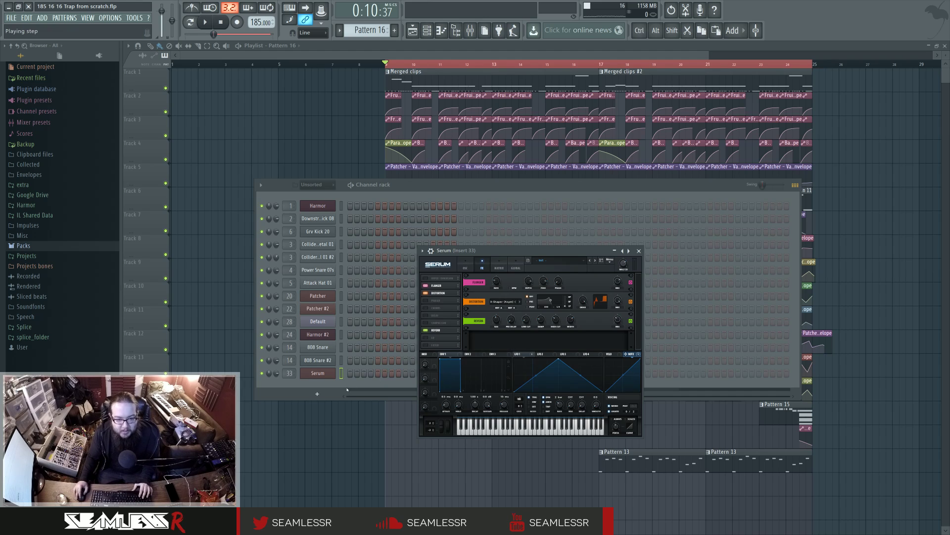
- Place Pattern 16 in the playlist on Track 18 from bar 9 and lengthen the clip to about bar 17
{"action": "key", "text": "F12"}
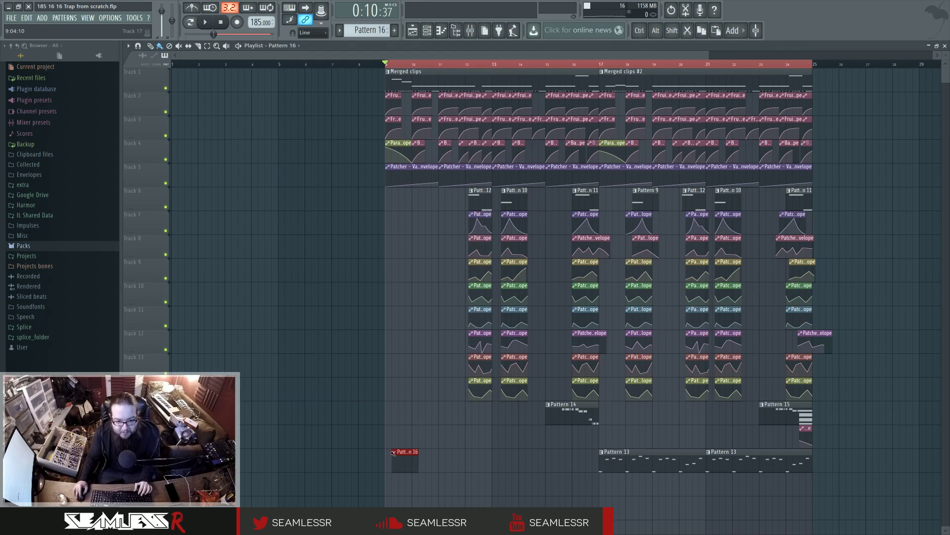
{"action": "left_click", "coordinate": [387, 490]}
{"action": "left_click_drag", "start_coordinate": [412, 485], "coordinate": [595, 489]}
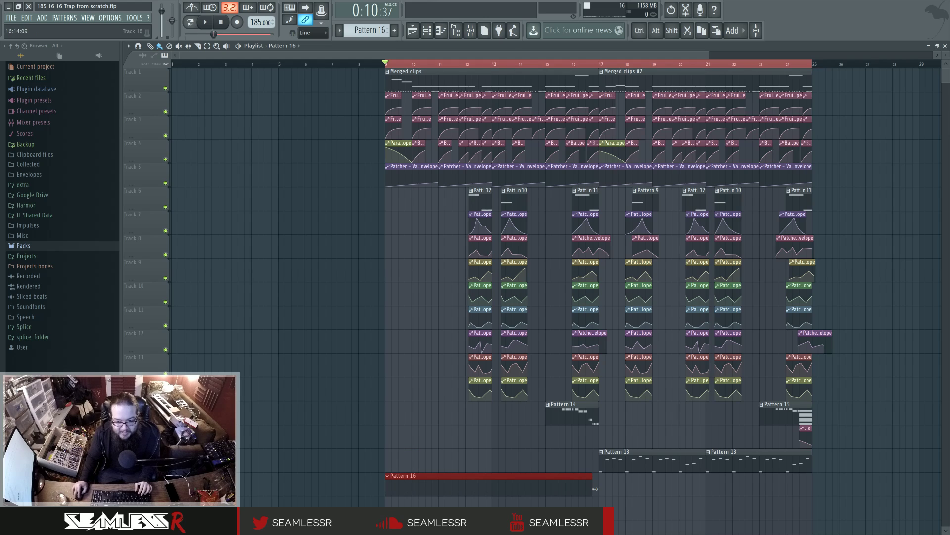
- Name mixer insert 19 "side" and route insert 33 to it
{"action": "left_click", "coordinate": [470, 30]}
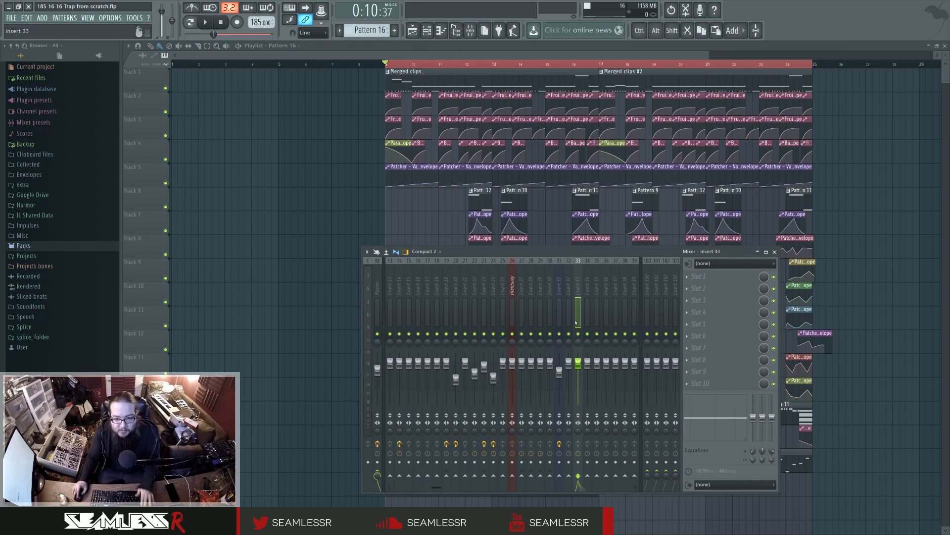
{"action": "left_click", "coordinate": [447, 292]}
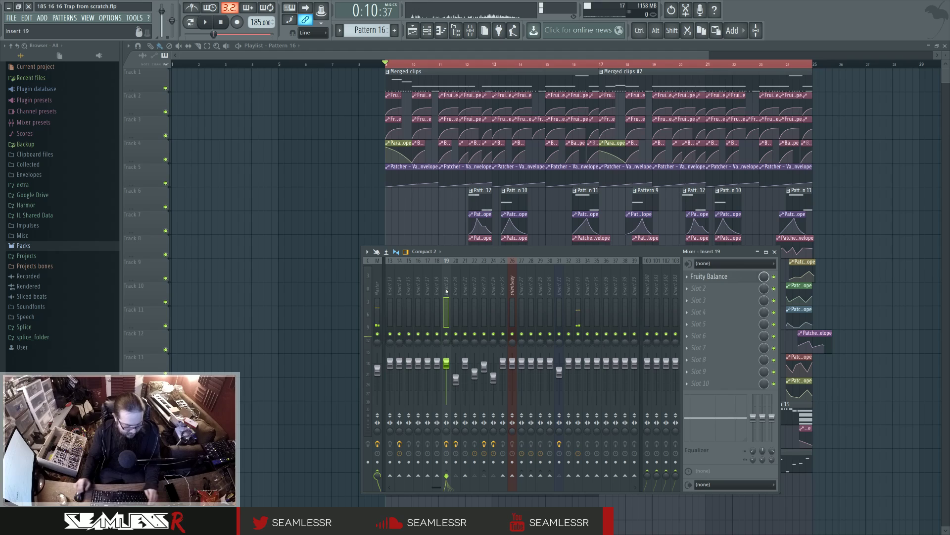
{"action": "key", "text": "F2"}
{"action": "type", "text": "side"}
{"action": "key", "text": "Return"}
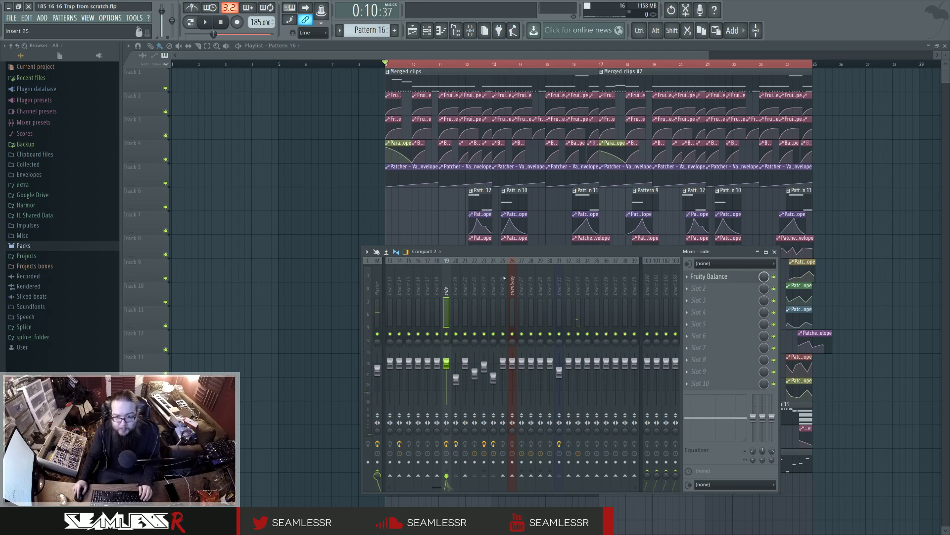
{"action": "left_click", "coordinate": [575, 291]}
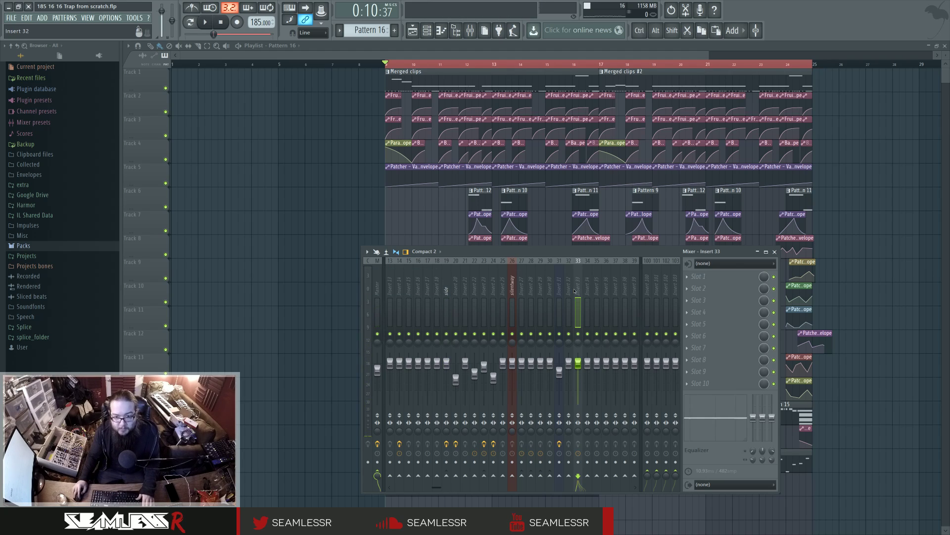
{"action": "left_click", "coordinate": [446, 475]}
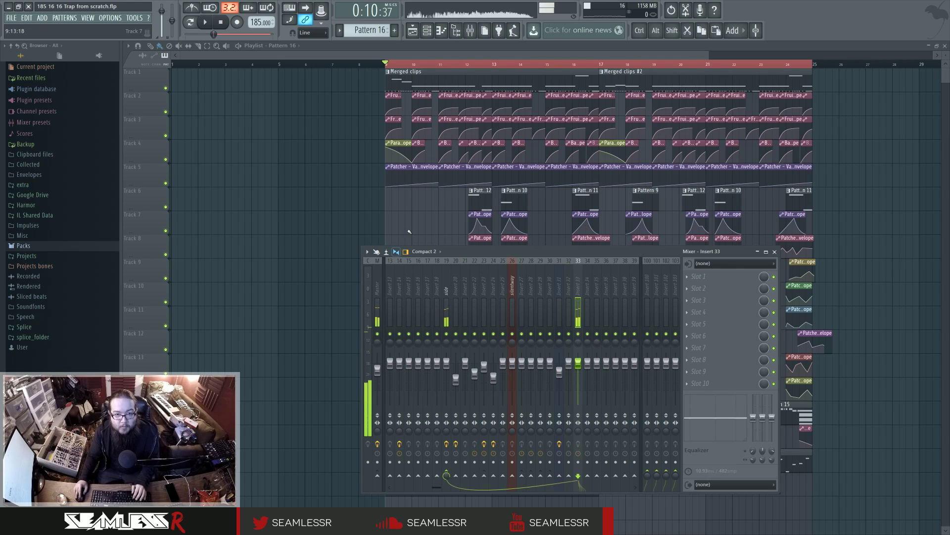
- Open the piano roll of the Serum channel for Pattern 16 and listen to the arrangement play
{"action": "key", "text": "F9"}
{"action": "key", "text": "F6"}
{"action": "right_click", "coordinate": [338, 367]}
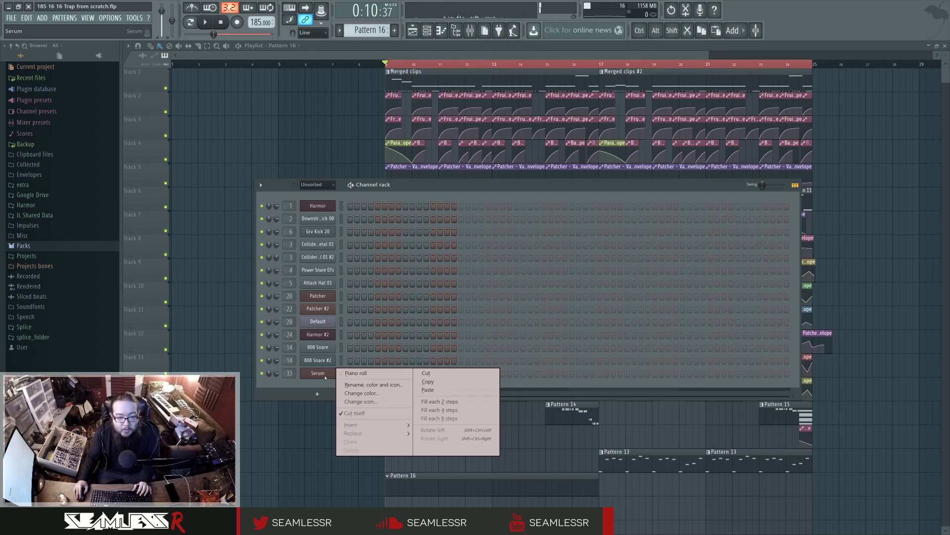
{"action": "left_click", "coordinate": [348, 374]}
{"action": "scroll", "coordinate": [348, 378], "scroll_direction": "down", "scroll_amount": 10}
{"action": "key", "text": "space"}
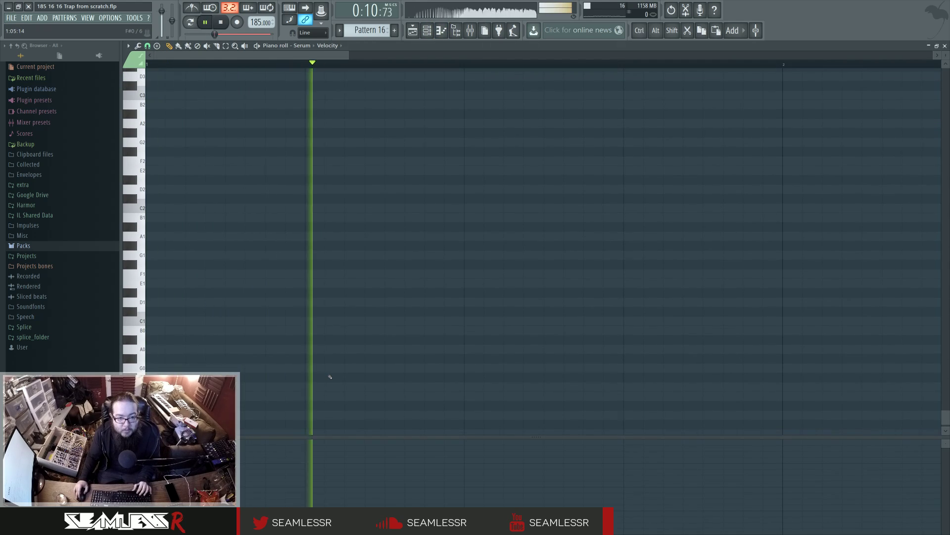
{"action": "scroll", "coordinate": [340, 354], "scroll_direction": "down", "scroll_amount": 2, "text": "ctrl"}
{"action": "scroll", "coordinate": [339, 355], "scroll_direction": "down", "scroll_amount": 2, "text": "ctrl"}
{"action": "scroll", "coordinate": [341, 356], "scroll_direction": "up", "scroll_amount": 3}
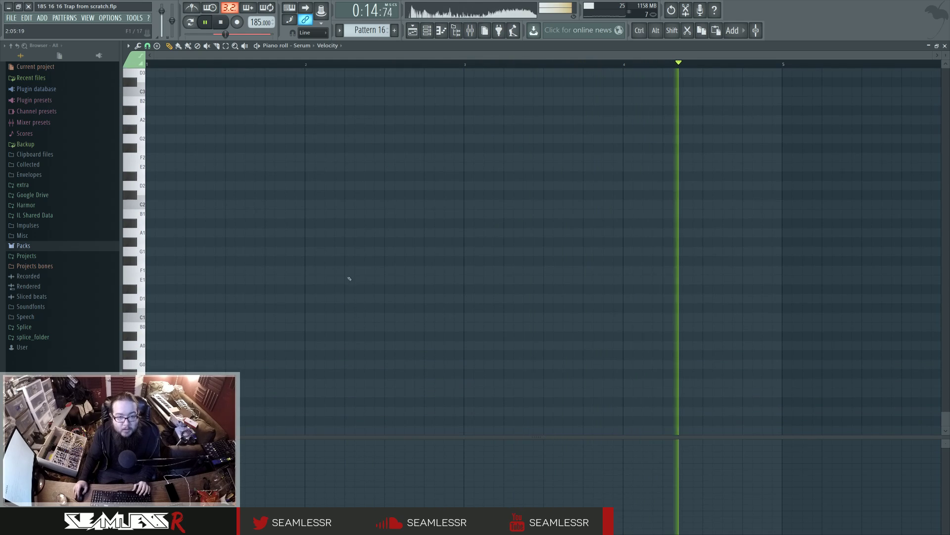
{"action": "scroll", "coordinate": [211, 321], "scroll_direction": "down", "scroll_amount": 3}
{"action": "key", "text": "space"}
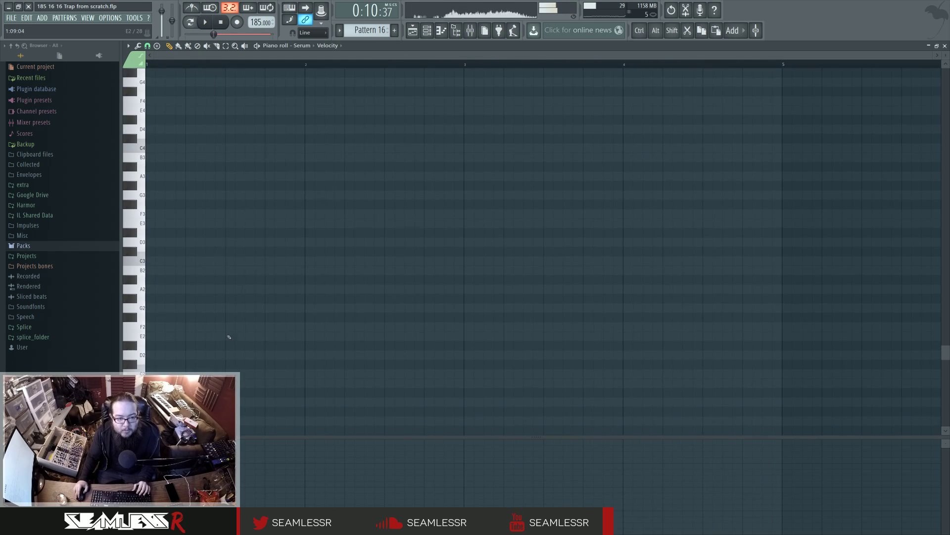
{"action": "scroll", "coordinate": [229, 336], "scroll_direction": "up", "scroll_amount": 2}
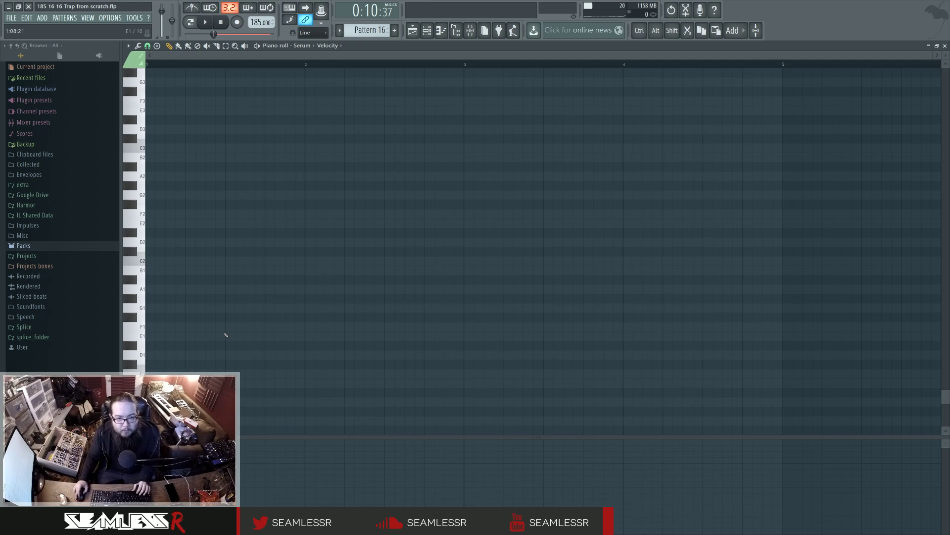
{"action": "left_click", "coordinate": [150, 204]}
{"action": "right_click", "coordinate": [152, 205]}
{"action": "scroll", "coordinate": [165, 250], "scroll_direction": "up", "scroll_amount": 8}
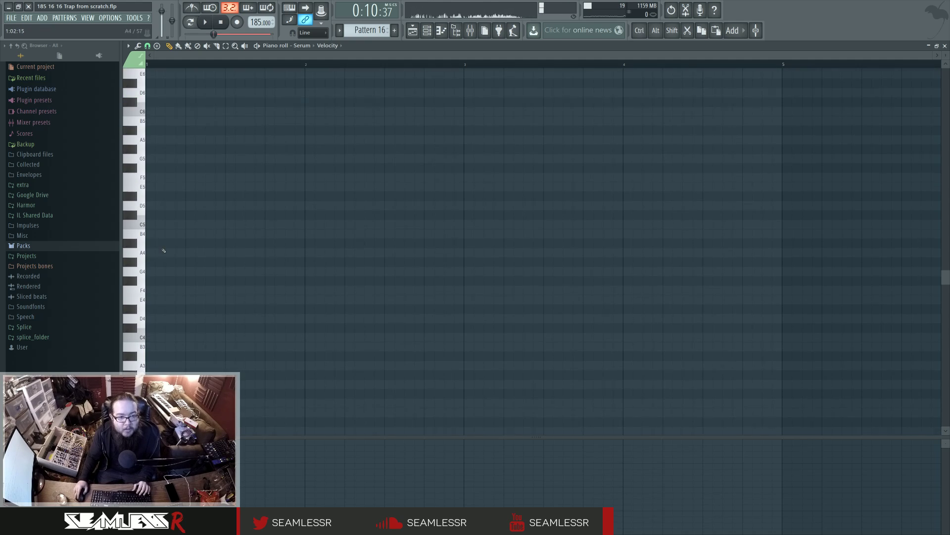
{"action": "left_click", "coordinate": [154, 218]}
{"action": "right_click", "coordinate": [154, 218]}
{"action": "left_click", "coordinate": [153, 329]}
{"action": "right_click", "coordinate": [155, 331]}
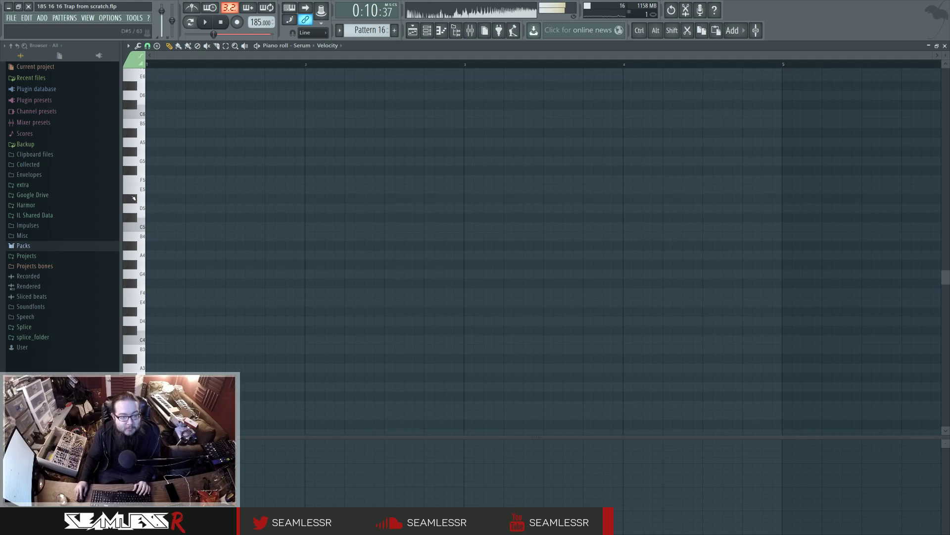
- Begin the Serum melody with one-step F#4, G4 and A4 notes on steps 1, 3 and 5 of bar 1
{"action": "left_click", "coordinate": [149, 283]}
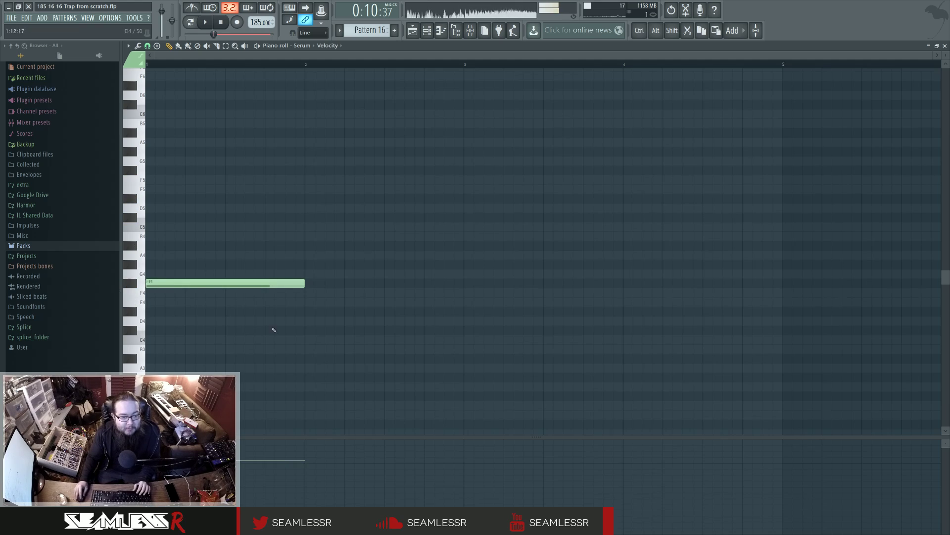
{"action": "left_click_drag", "start_coordinate": [303, 283], "coordinate": [178, 286]}
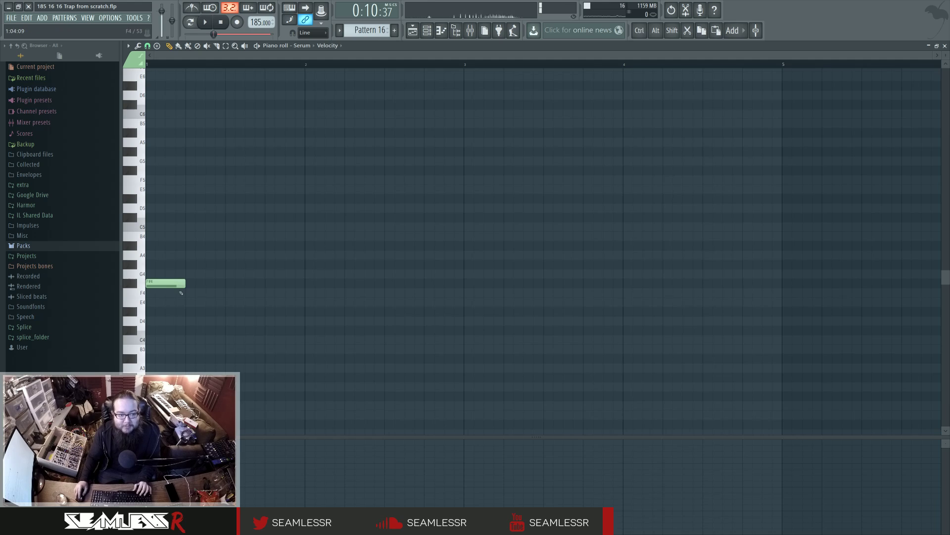
{"action": "left_click", "coordinate": [188, 275]}
{"action": "right_click", "coordinate": [188, 276]}
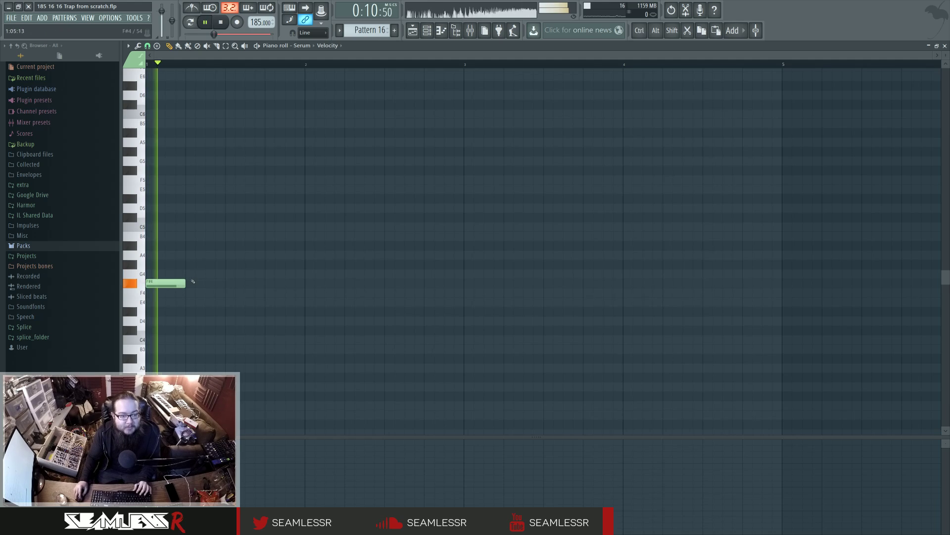
{"action": "left_click", "coordinate": [170, 274]}
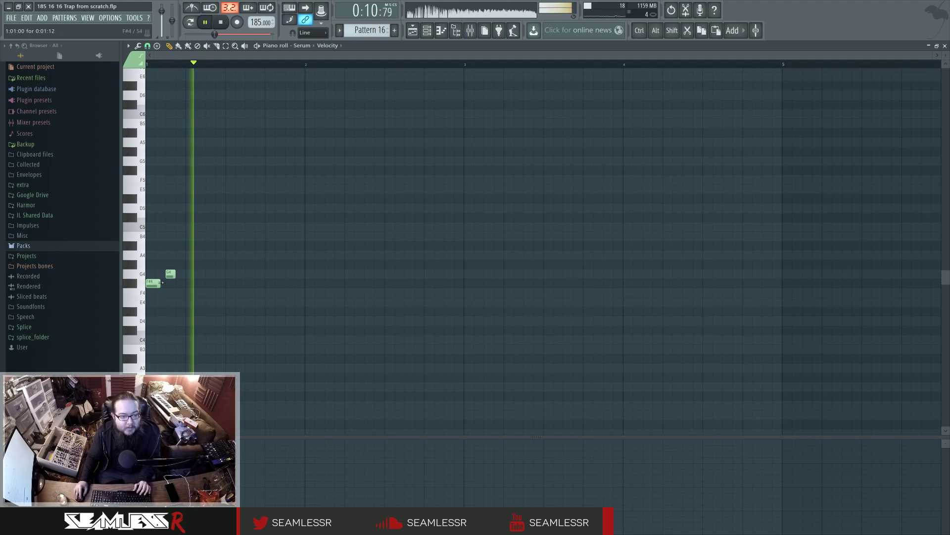
{"action": "left_click_drag", "start_coordinate": [160, 283], "coordinate": [156, 283]}
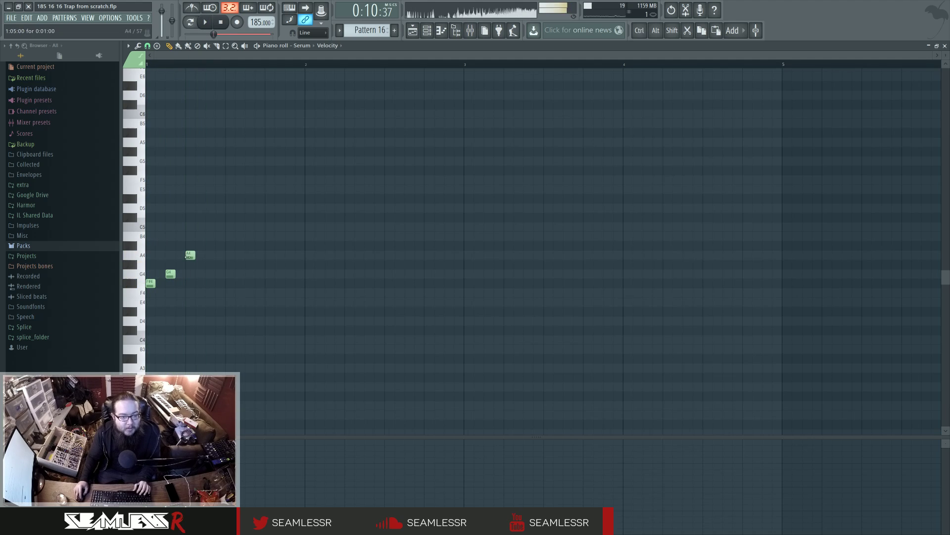
- Halve the A4 note's length and add half-step G4 and F#4 notes directly after it
{"action": "scroll", "coordinate": [232, 294], "scroll_direction": "up", "scroll_amount": 2, "text": "ctrl"}
{"action": "scroll", "coordinate": [208, 297], "scroll_direction": "up", "scroll_amount": 1}
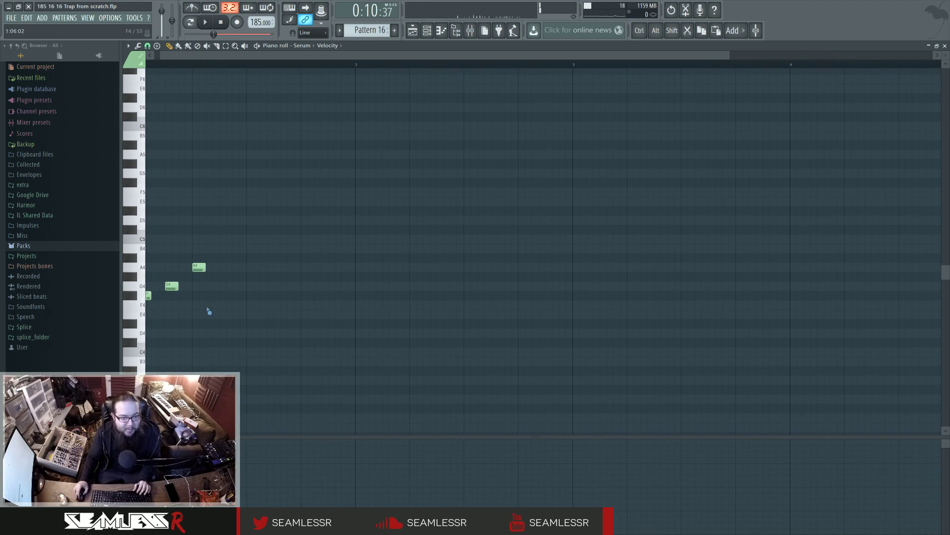
{"action": "left_click_drag", "start_coordinate": [205, 267], "coordinate": [198, 268]}
{"action": "left_click", "coordinate": [202, 286]}
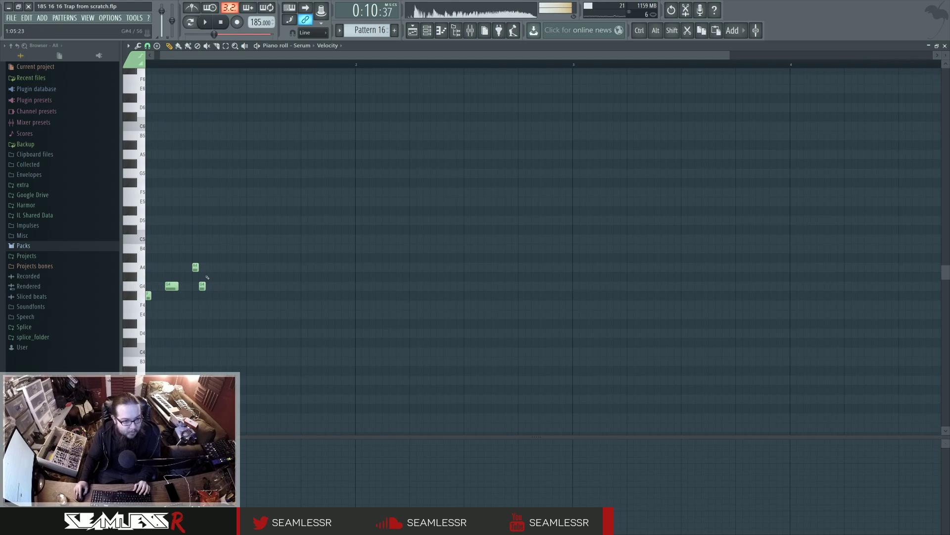
{"action": "left_click", "coordinate": [208, 295]}
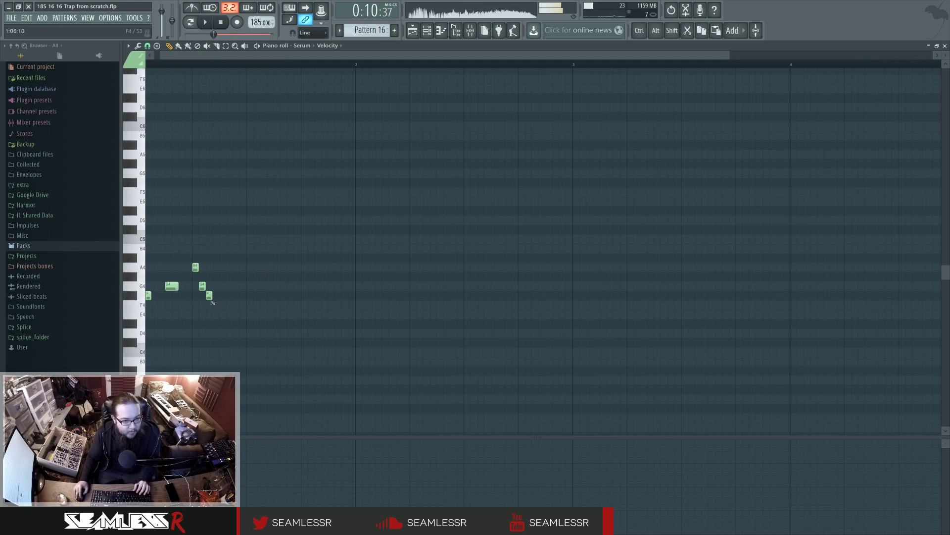
{"action": "key", "text": "space"}
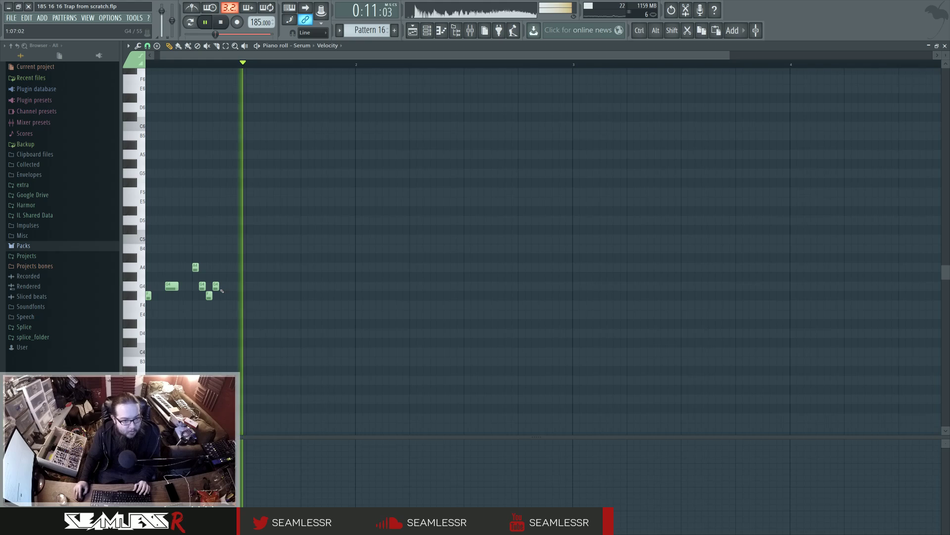
{"action": "left_click", "coordinate": [214, 267]}
{"action": "right_click", "coordinate": [216, 267]}
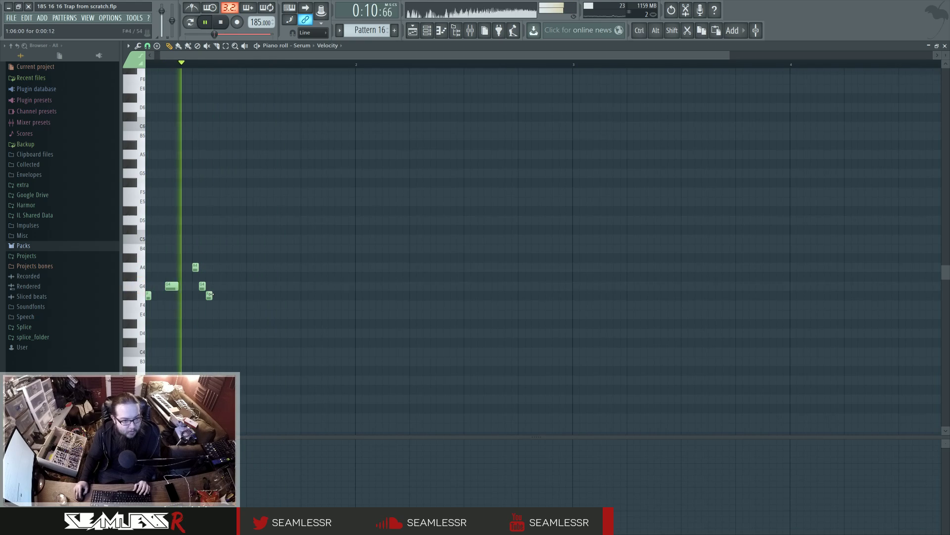
- Lengthen the A4 note and the last F#4 note to a full step each
{"action": "key", "text": "space"}
{"action": "left_click_drag", "start_coordinate": [198, 268], "coordinate": [206, 267]}
{"action": "key", "text": "space"}
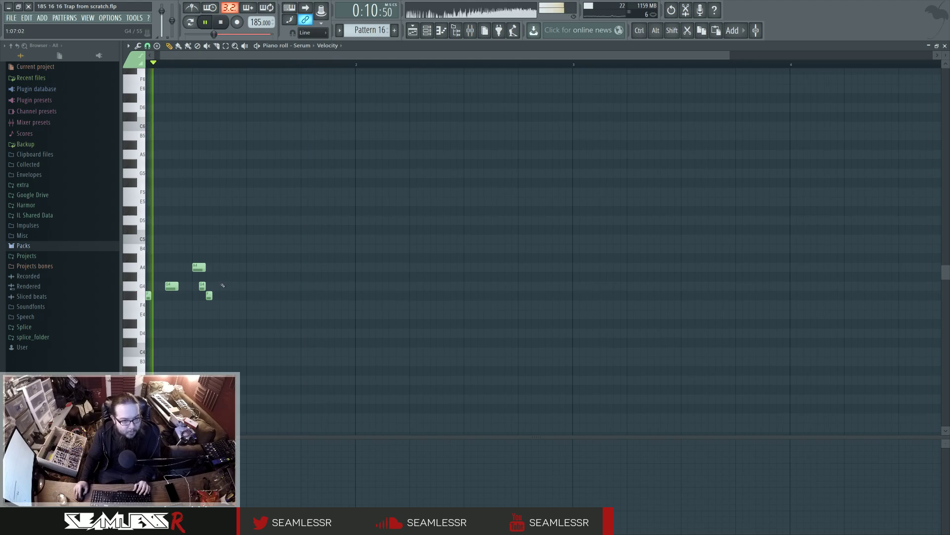
{"action": "key", "text": "space"}
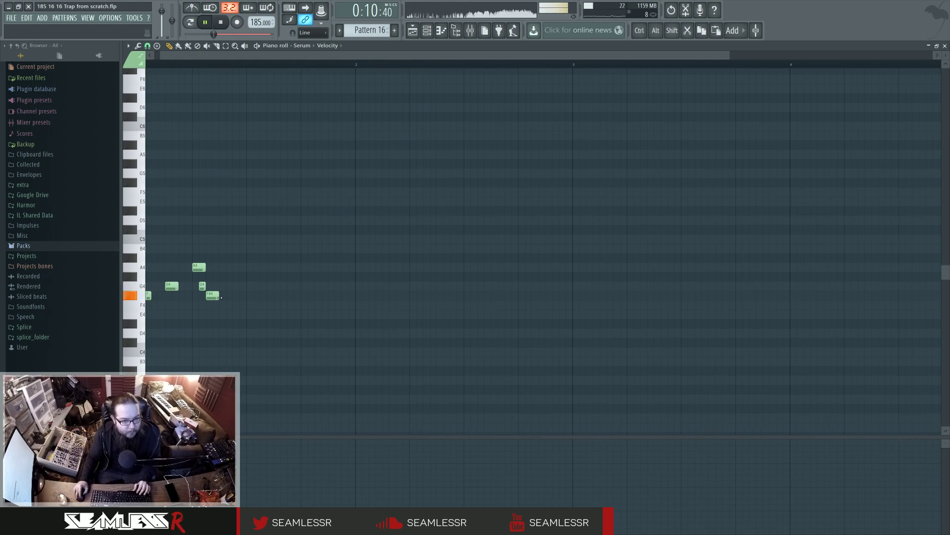
- Extend the melody with another F#4 directly after the last note, plus a G4 and an A4 after a one-step gap
{"action": "left_click", "coordinate": [223, 295]}
{"action": "left_click_drag", "start_coordinate": [213, 295], "coordinate": [253, 286]}
{"action": "key", "text": "space"}
{"action": "left_click", "coordinate": [240, 267]}
{"action": "key", "text": "space"}
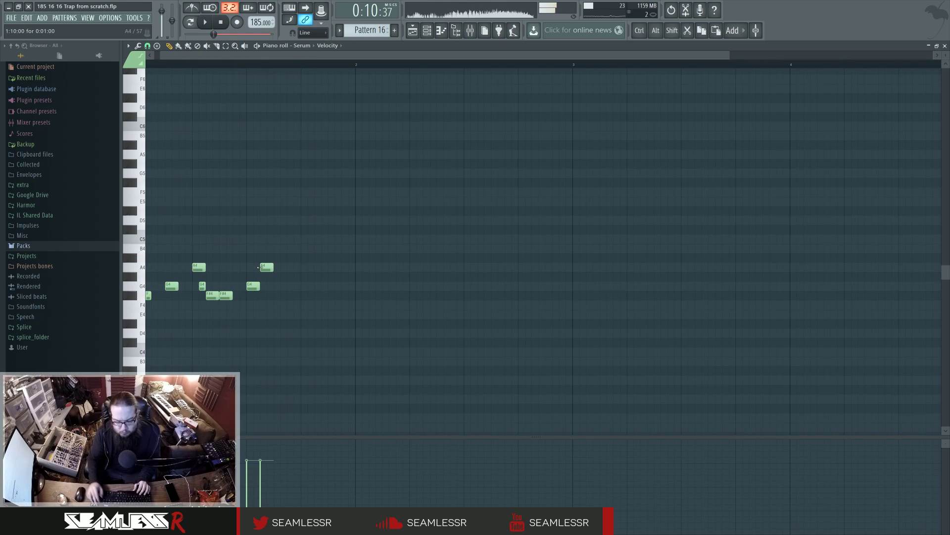
{"action": "left_click", "coordinate": [261, 267]}
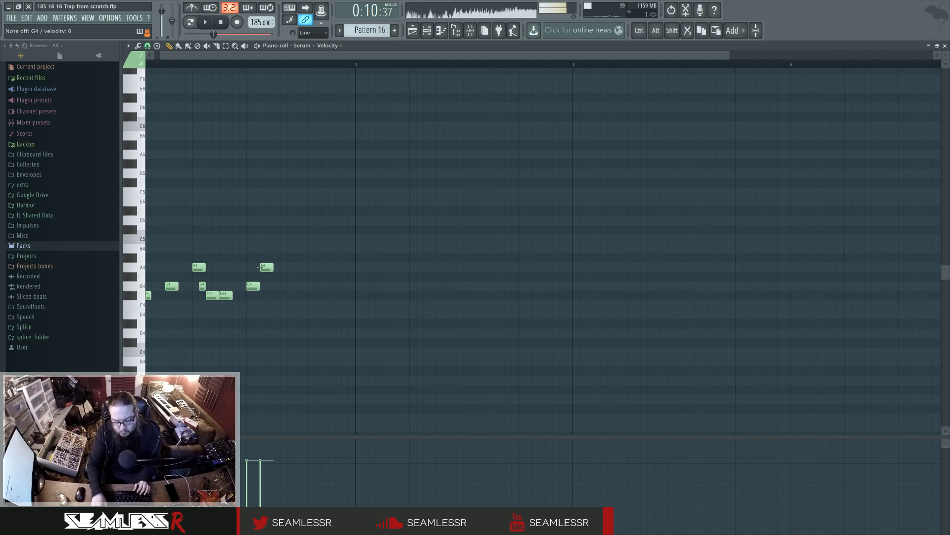
{"action": "key", "text": "space"}
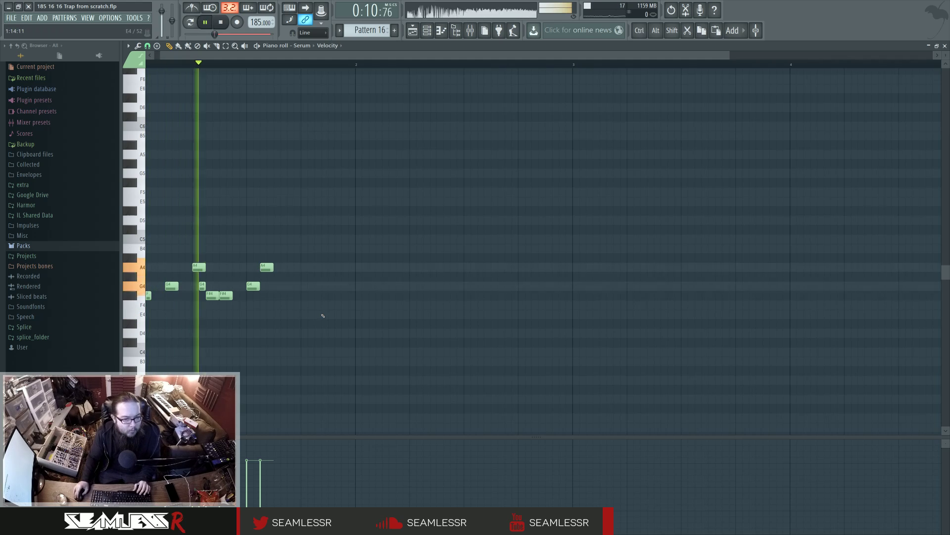
- Delete the last A4, move the G4 before it down to F#4, and add a G4 one step after that note
{"action": "right_click", "coordinate": [267, 267]}
{"action": "left_click_drag", "start_coordinate": [253, 286], "coordinate": [253, 295]}
{"action": "left_click", "coordinate": [278, 286]}
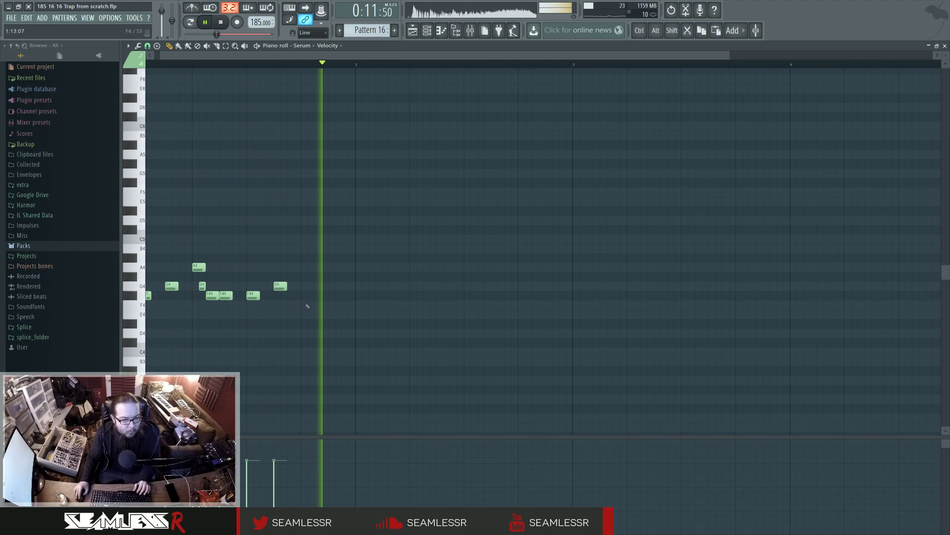
{"action": "key", "text": "space"}
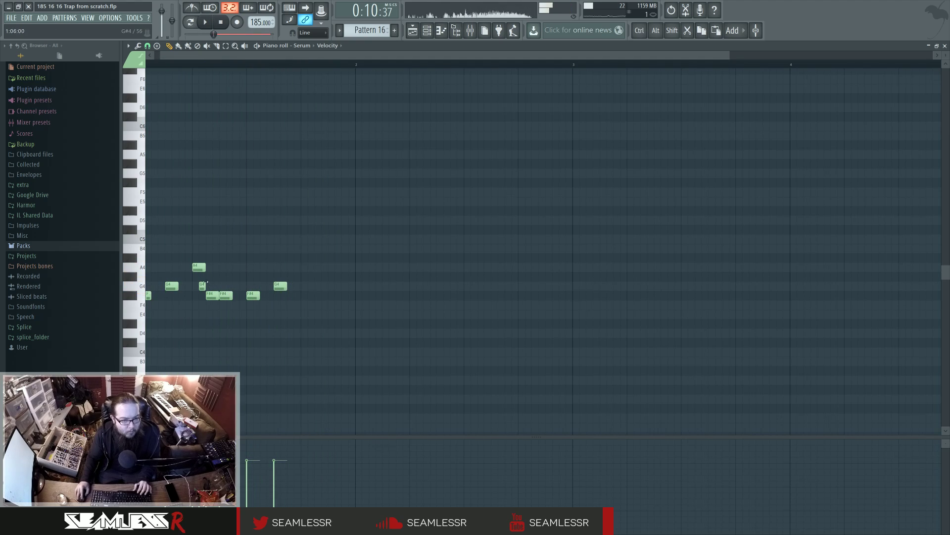
- Lengthen the second G4 note to a full step and play back the melody
{"action": "left_click_drag", "start_coordinate": [206, 285], "coordinate": [213, 284]}
{"action": "key", "text": "space"}
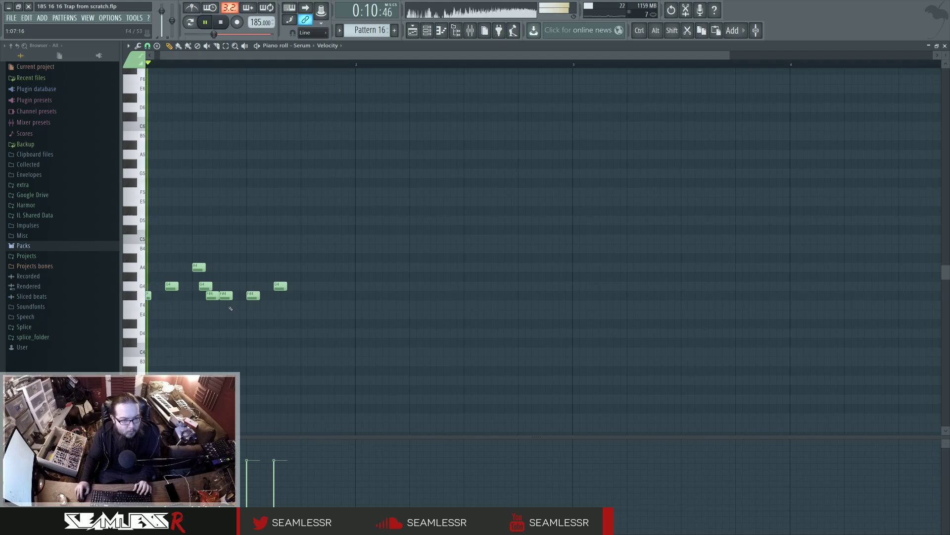
{"action": "key", "text": "space"}
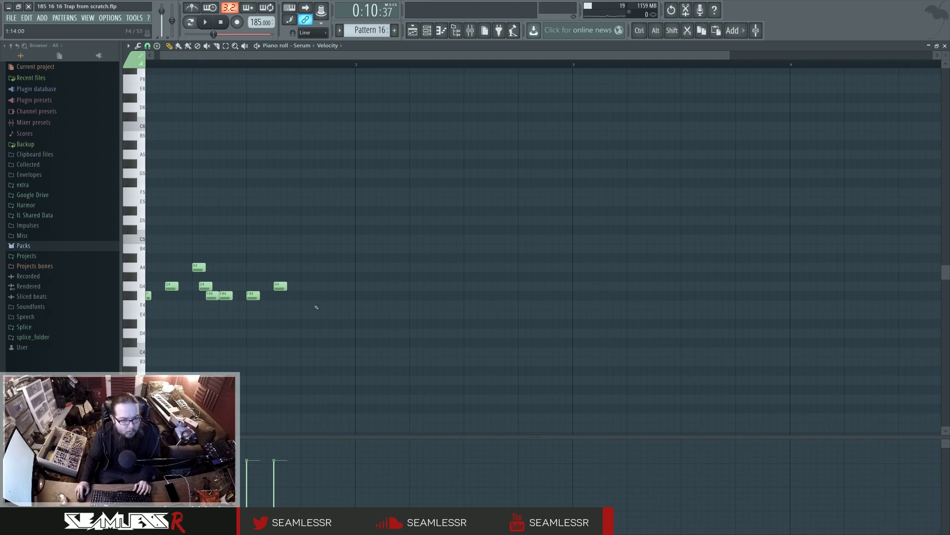
{"action": "key", "text": "space"}
{"action": "key", "text": "space"}
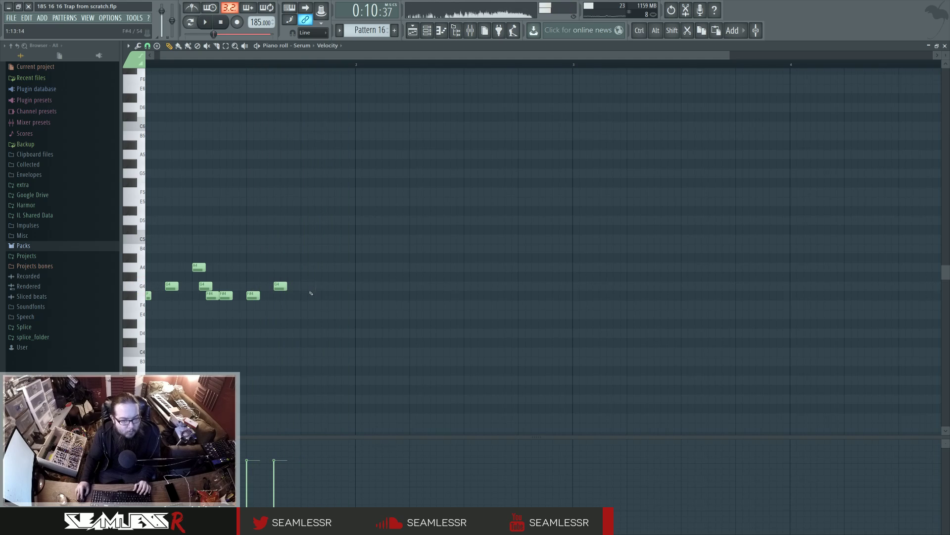
{"action": "key", "text": "space"}
{"action": "key", "text": "space"}
- Shift the whole melody four steps later and add a longer F#3 note at the start of bar 2
{"action": "key", "text": "ctrl+a"}
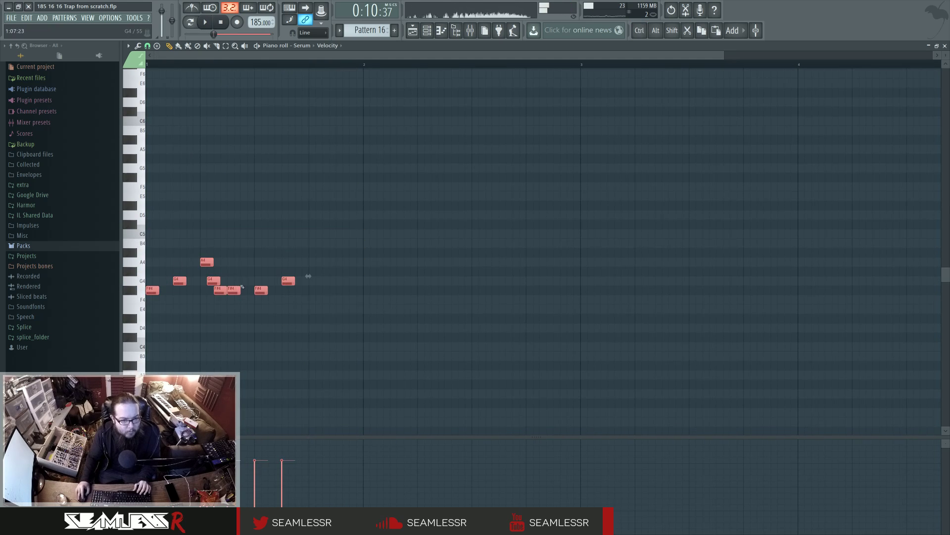
{"action": "key", "text": "shift+Right"}
{"action": "key", "text": "shift+Right"}
{"action": "key", "text": "shift+Right"}
{"action": "key", "text": "shift+Right"}
{"action": "key", "text": "space"}
{"action": "key", "text": "ctrl+d"}
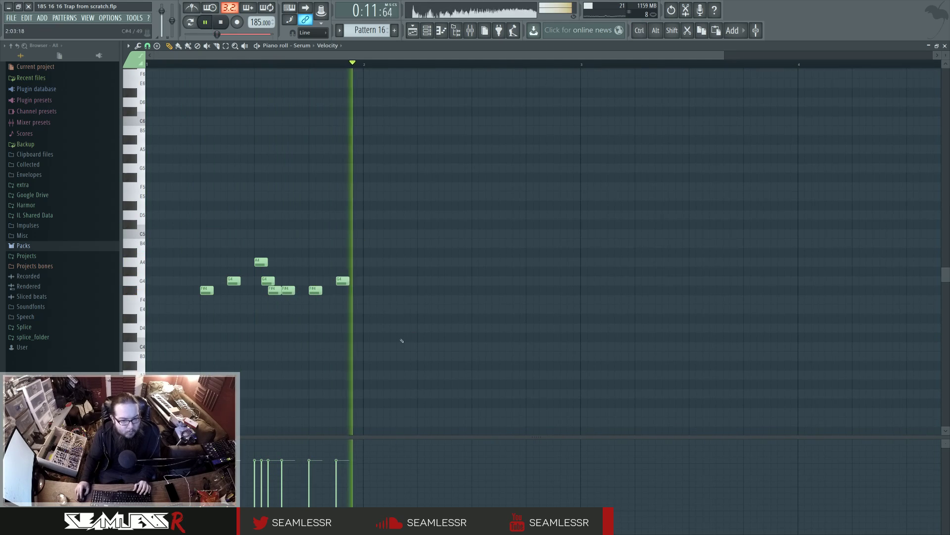
{"action": "left_click", "coordinate": [372, 403]}
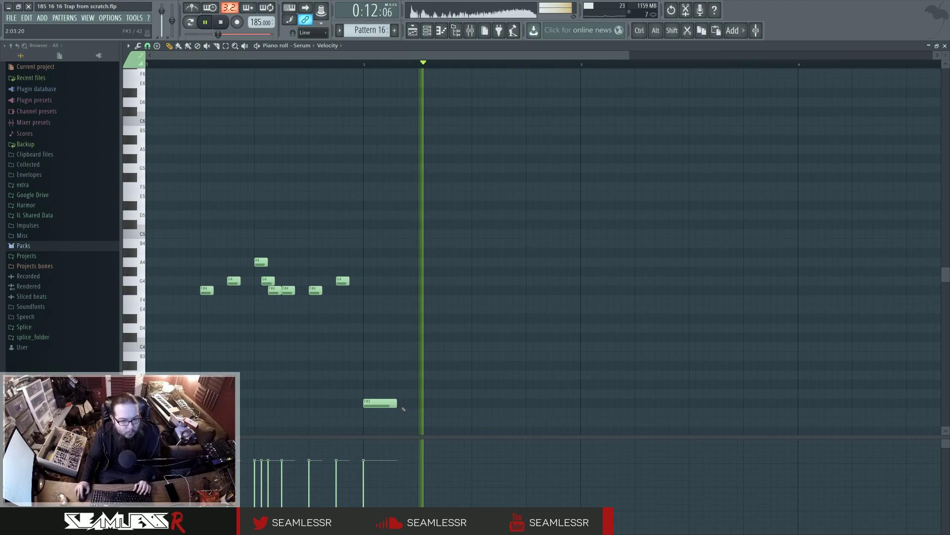
- Shorten the F#3 note at bar 2 to two steps and add four more F#3 notes after it at six-step intervals
{"action": "key", "text": "space"}
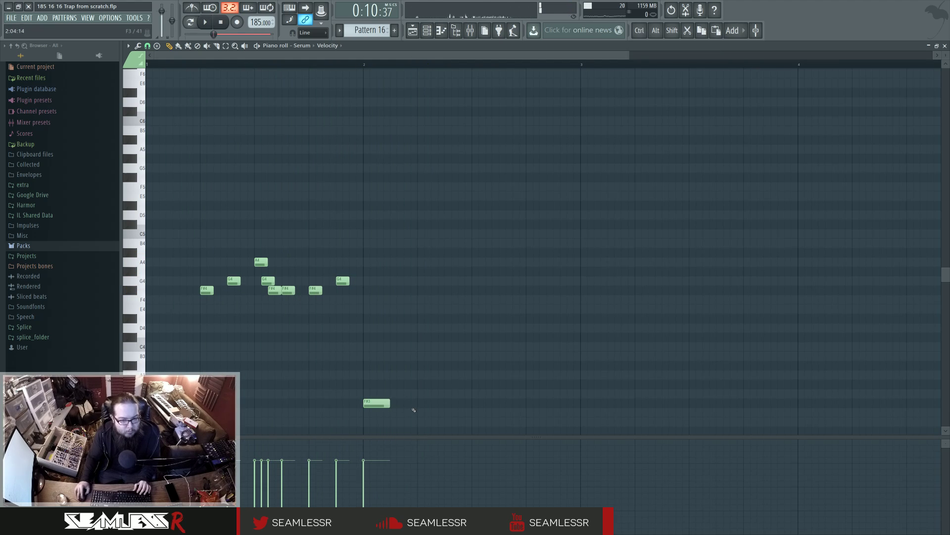
{"action": "key", "text": "space"}
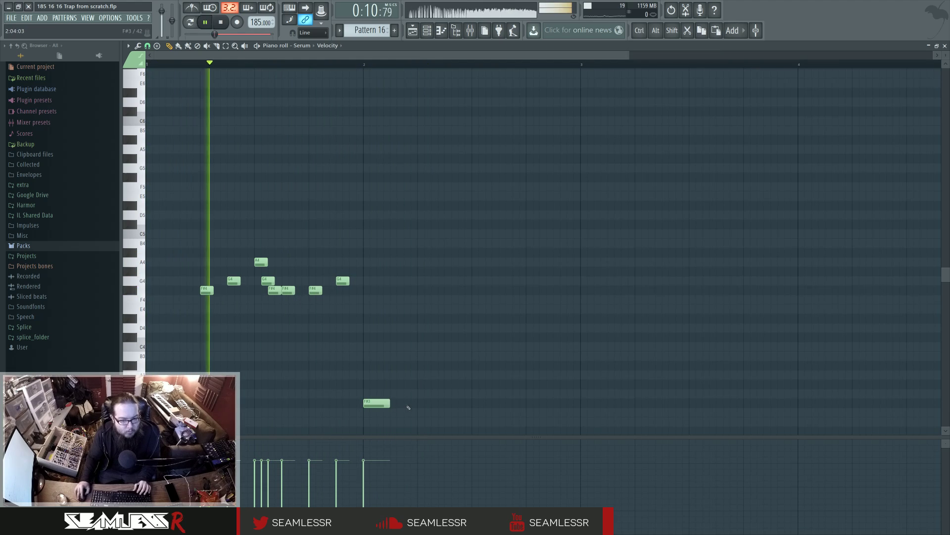
{"action": "left_click", "coordinate": [449, 404]}
{"action": "left_click", "coordinate": [532, 403]}
{"action": "left_click", "coordinate": [615, 403]}
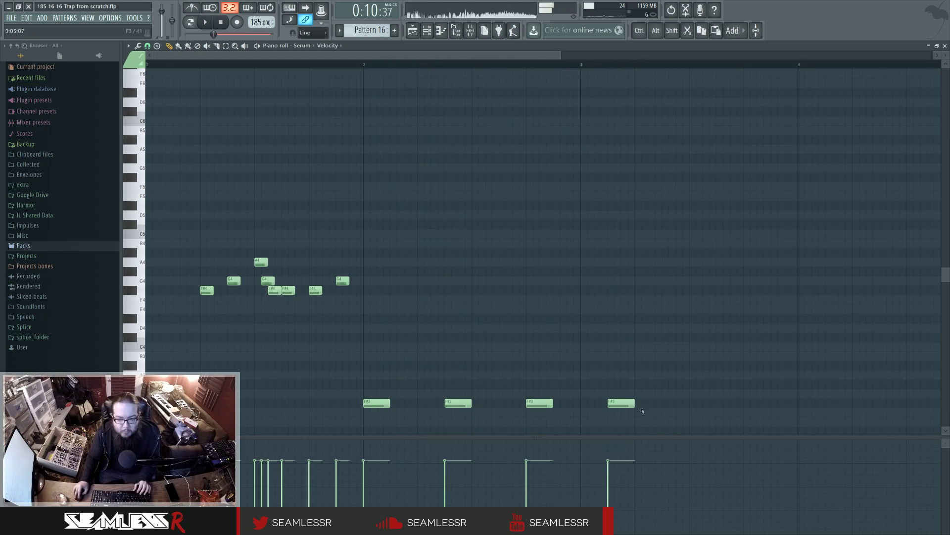
{"action": "left_click", "coordinate": [690, 403]}
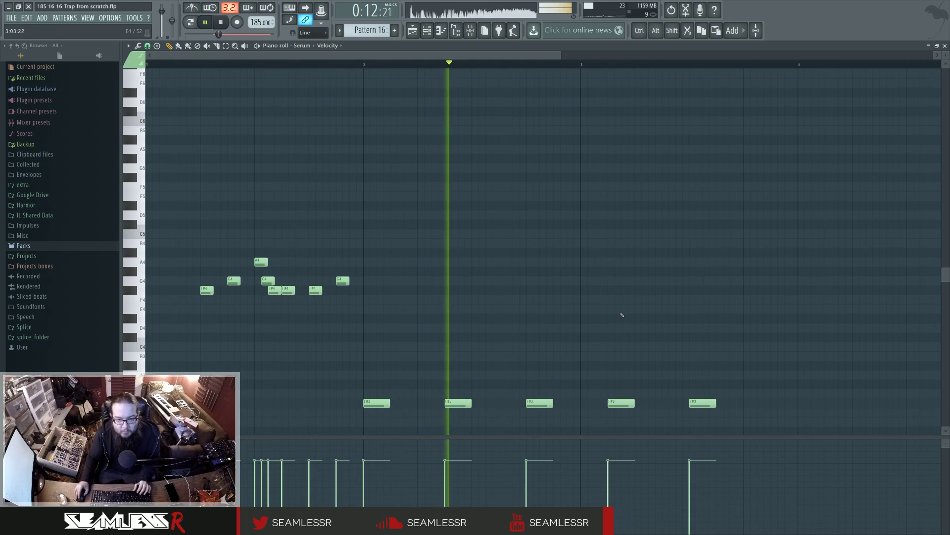
{"action": "key", "text": "space"}
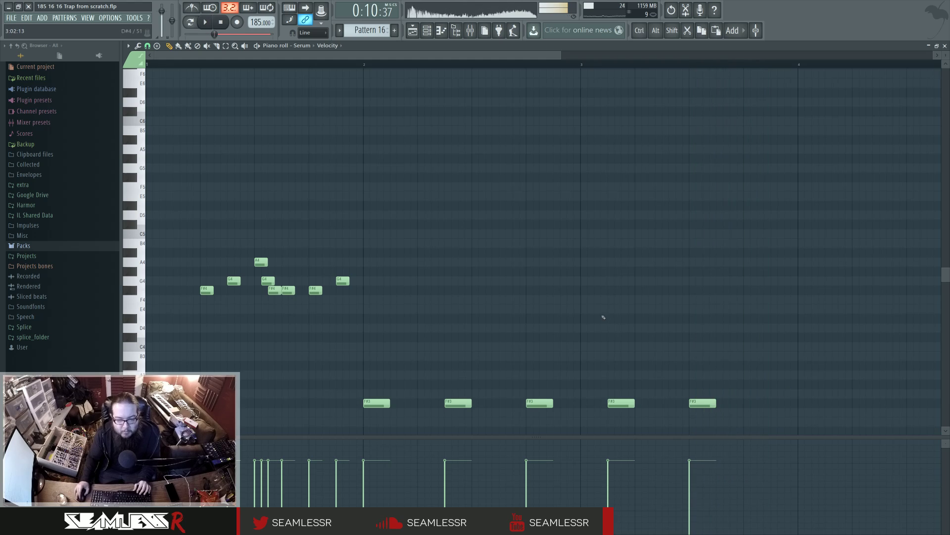
- Lengthen all five F#3 notes to four steps each and play back the pattern
{"action": "scroll", "coordinate": [616, 284], "scroll_direction": "down", "scroll_amount": 1}
{"action": "left_click_drag", "start_coordinate": [344, 348], "coordinate": [745, 374]}
{"action": "left_click", "coordinate": [625, 304]}
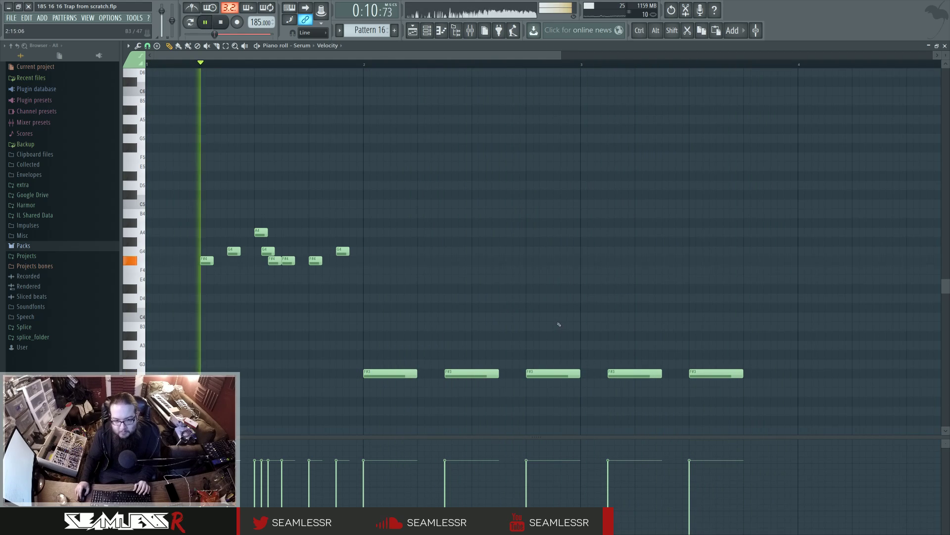
{"action": "key", "text": "space"}
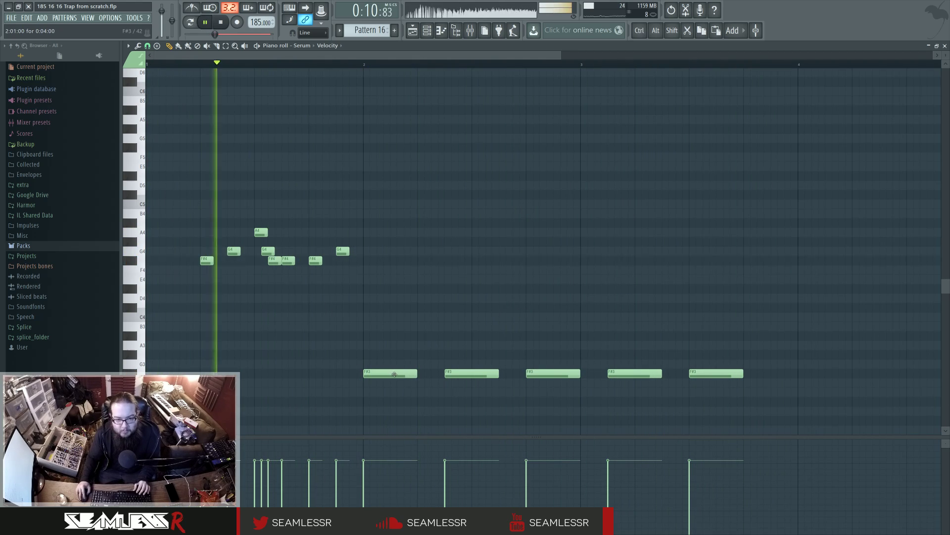
- Shift the five F#3 notes two steps later, shorten them to two steps each, and listen to the pattern
{"action": "left_click_drag", "start_coordinate": [395, 374], "coordinate": [489, 375]}
{"action": "left_click_drag", "start_coordinate": [570, 375], "coordinate": [734, 373]}
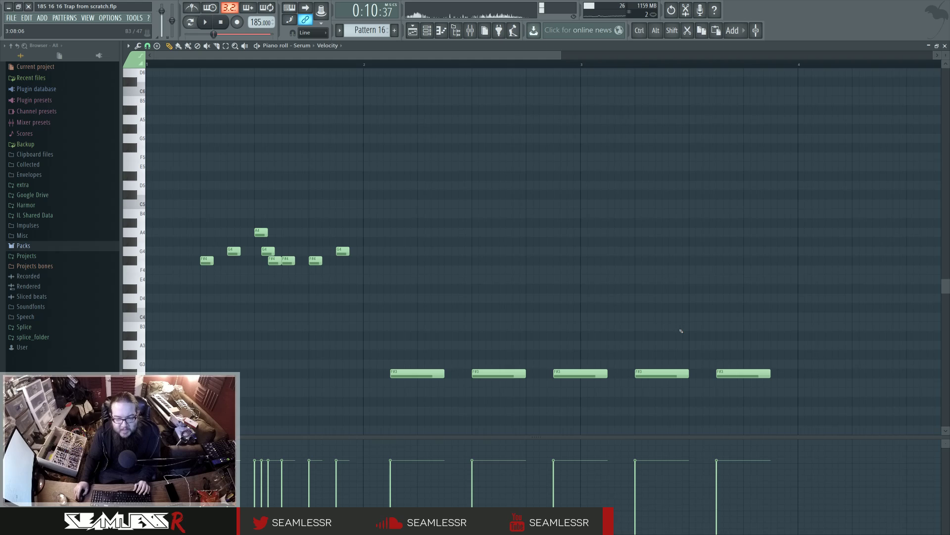
{"action": "left_click_drag", "start_coordinate": [353, 366], "coordinate": [783, 384], "text": "ctrl"}
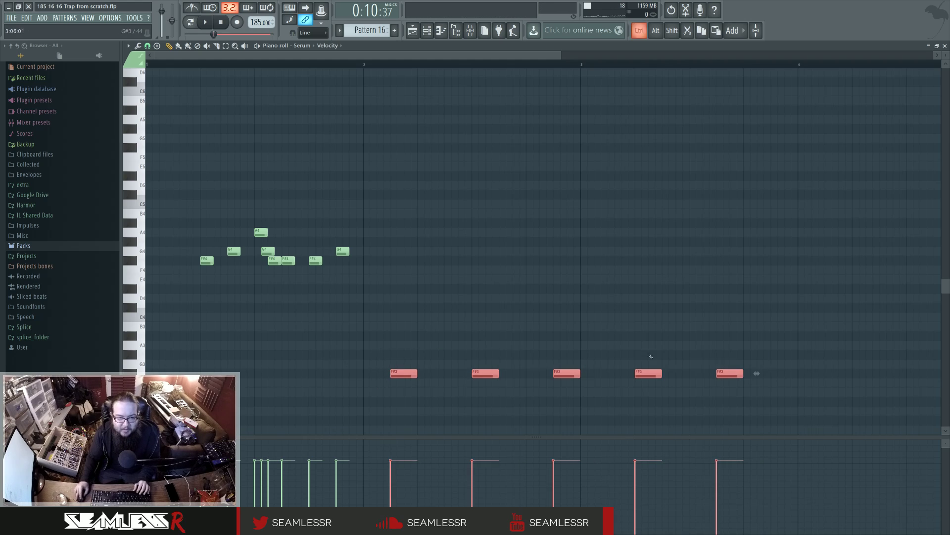
{"action": "left_click", "coordinate": [446, 335]}
{"action": "scroll", "coordinate": [445, 335], "scroll_direction": "down", "scroll_amount": 2}
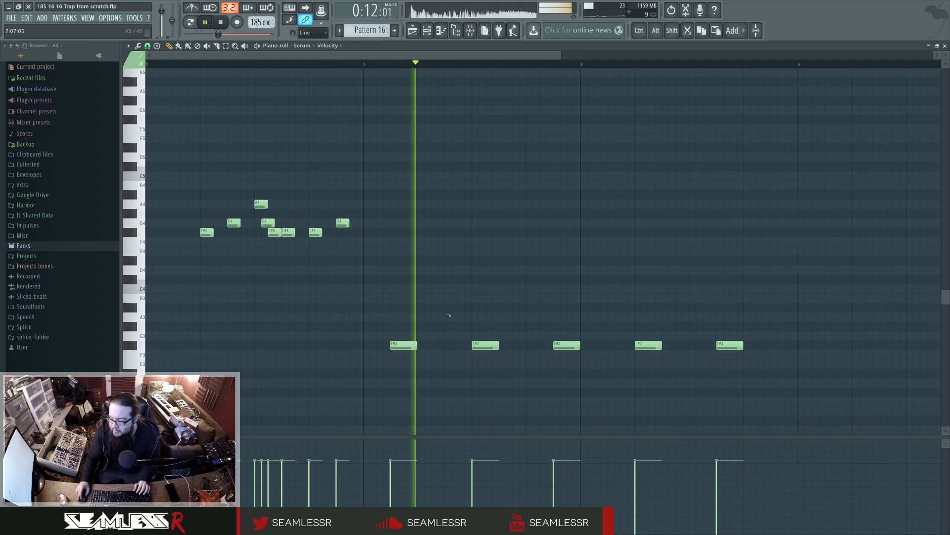
{"action": "scroll", "coordinate": [452, 301], "scroll_direction": "down", "scroll_amount": 2}
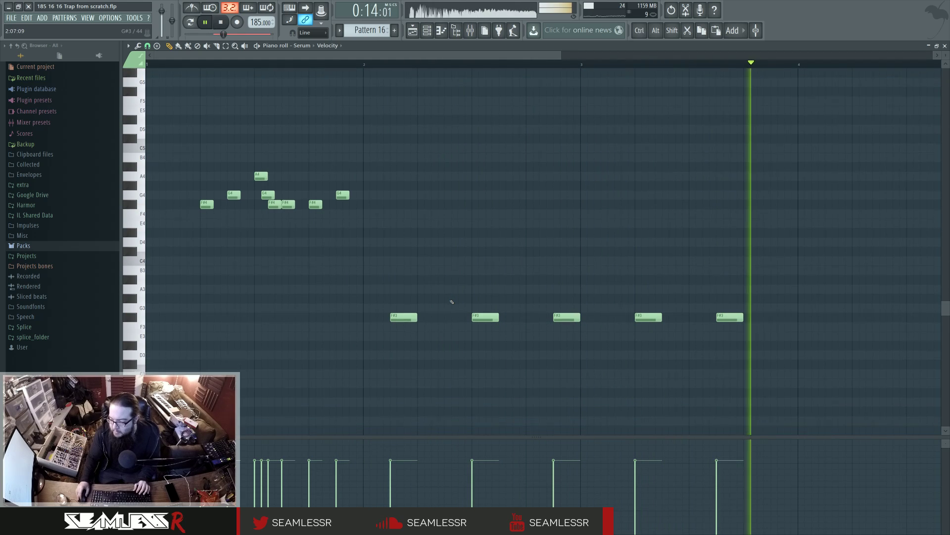
- Try lowering the first F#3 note in bar 2 by an octave to F#2
{"action": "left_click_drag", "start_coordinate": [403, 319], "coordinate": [403, 430]}
{"action": "scroll", "coordinate": [408, 429], "scroll_direction": "down", "scroll_amount": 2}
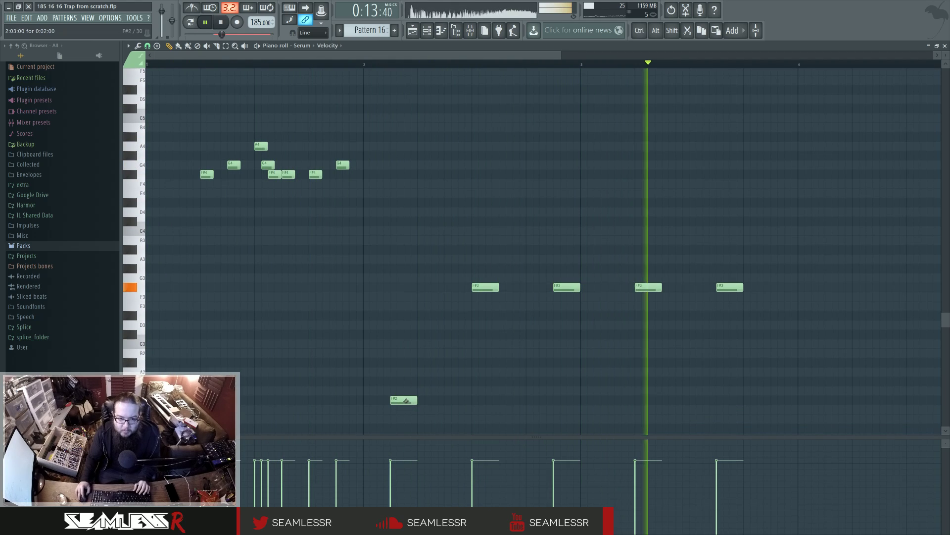
{"action": "key", "text": "ctrl+z"}
- Lengthen the last F#3 note to the end of bar 3 and add a four-step F#2 note ending at the same point
{"action": "left_click_drag", "start_coordinate": [743, 288], "coordinate": [797, 288]}
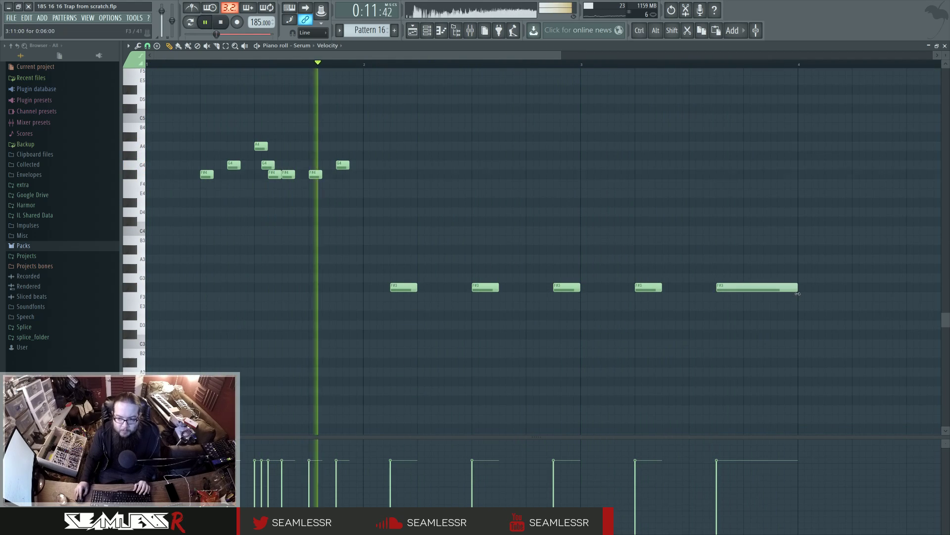
{"action": "left_click", "coordinate": [731, 400]}
{"action": "left_click_drag", "start_coordinate": [793, 400], "coordinate": [798, 400]}
- Lengthen the last G4 note to the end of bar 1 and play back the melody
{"action": "key", "text": "space"}
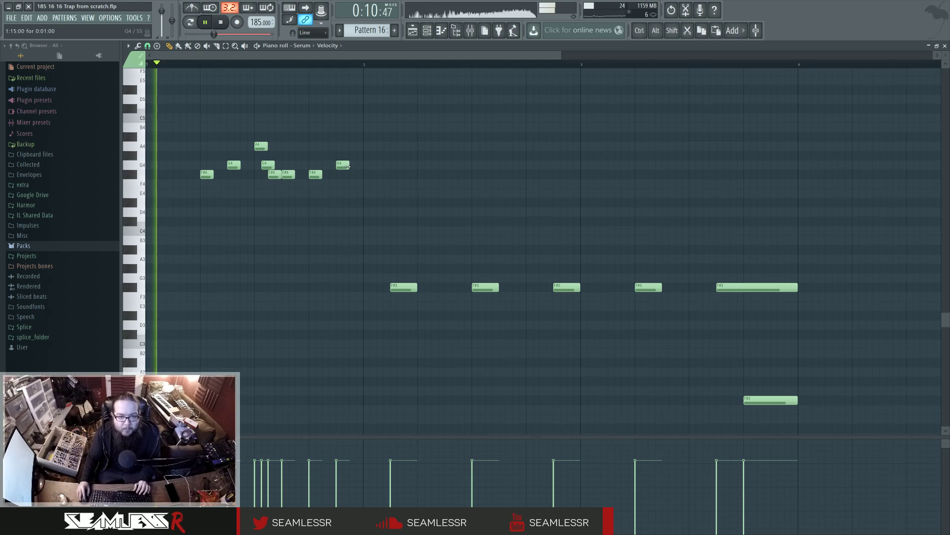
{"action": "left_click_drag", "start_coordinate": [348, 166], "coordinate": [395, 167]}
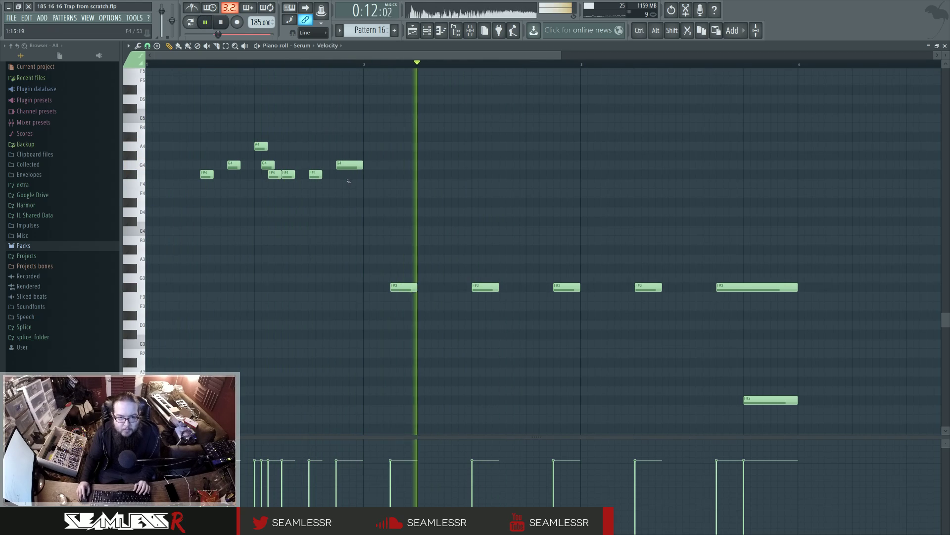
{"action": "key", "text": "space"}
- Move the first four F#3 notes two steps earlier and extend the first of them to four steps
{"action": "left_click_drag", "start_coordinate": [379, 287], "coordinate": [372, 287]}
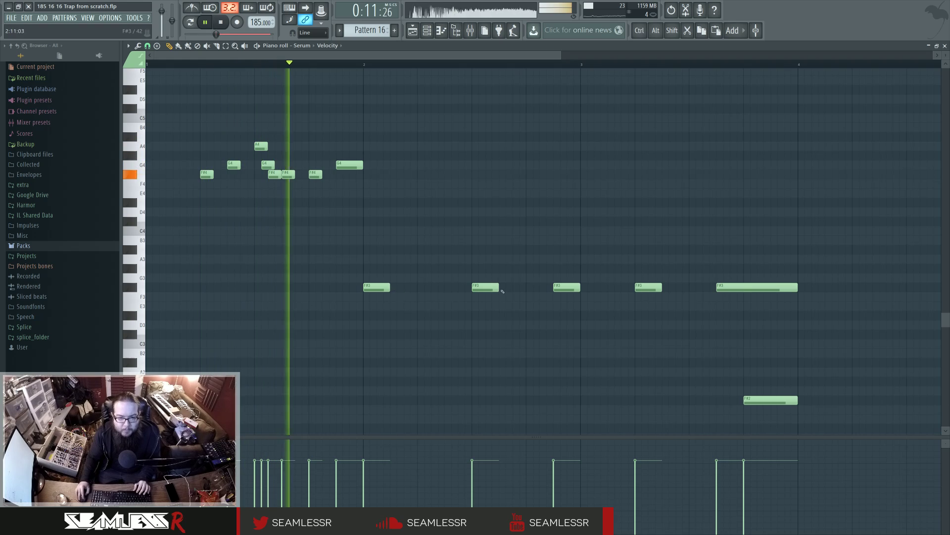
{"action": "left_click_drag", "start_coordinate": [485, 288], "coordinate": [458, 288]}
{"action": "left_click_drag", "start_coordinate": [565, 287], "coordinate": [539, 287]}
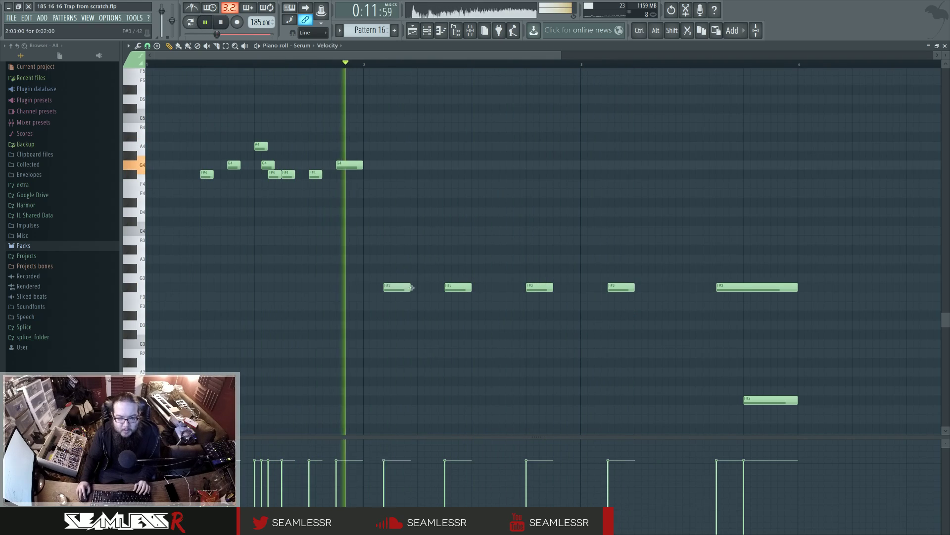
{"action": "key", "text": "space"}
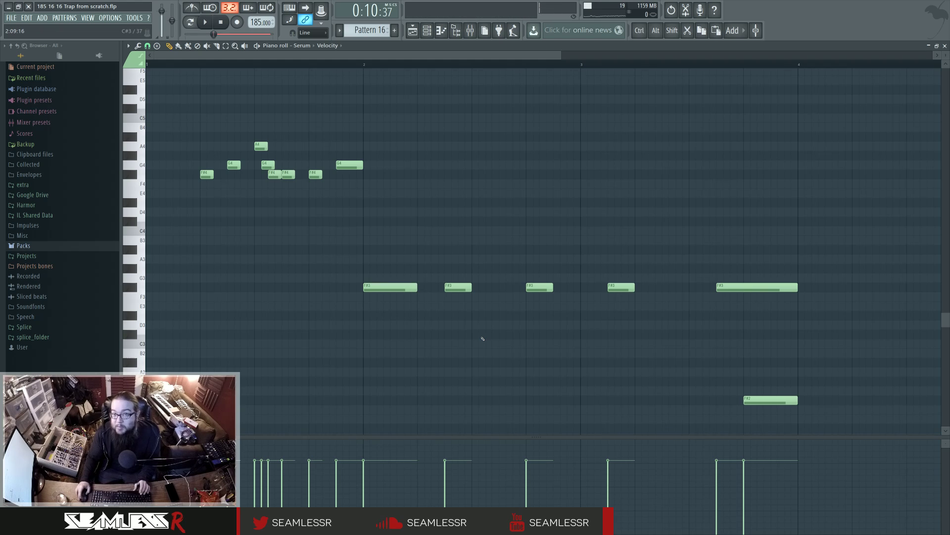
- View the mixer during playback, and move the last F#3 note two steps earlier, extending it to the end of bar 3
{"action": "left_click", "coordinate": [471, 30]}
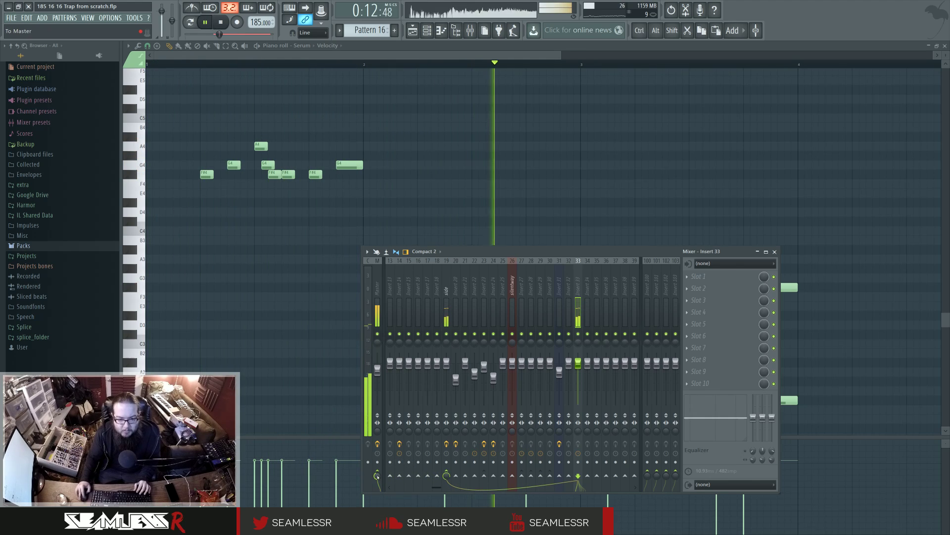
{"action": "key", "text": "F9"}
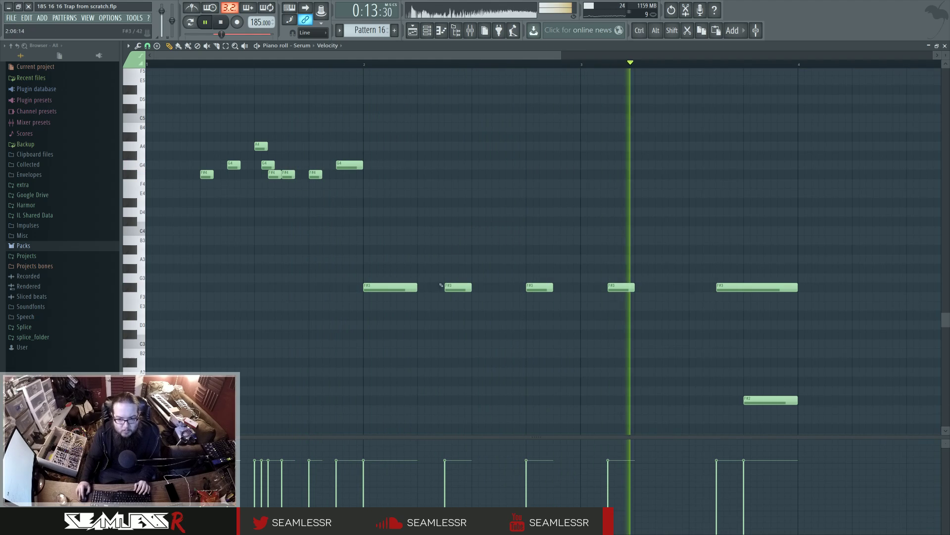
{"action": "left_click_drag", "start_coordinate": [737, 286], "coordinate": [710, 286]}
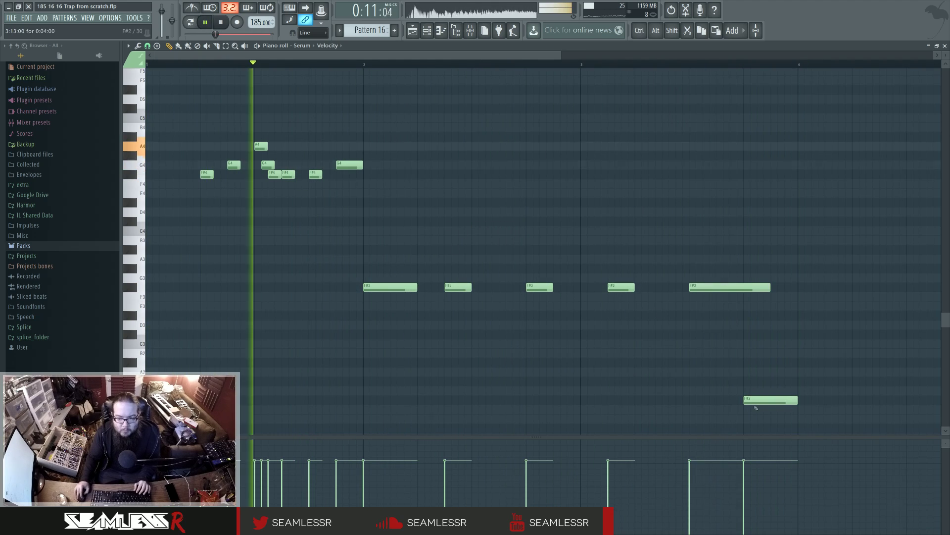
{"action": "left_click_drag", "start_coordinate": [771, 292], "coordinate": [781, 314]}
{"action": "key", "text": "space"}
- Fill bar 4 with two four-step F#3 notes starting six steps apart, followed by one-step G4 and F#4 notes separated by a one-step gap
{"action": "scroll", "coordinate": [619, 340], "scroll_direction": "up", "scroll_amount": 1}
{"action": "scroll", "coordinate": [619, 340], "scroll_direction": "down", "scroll_amount": 4}
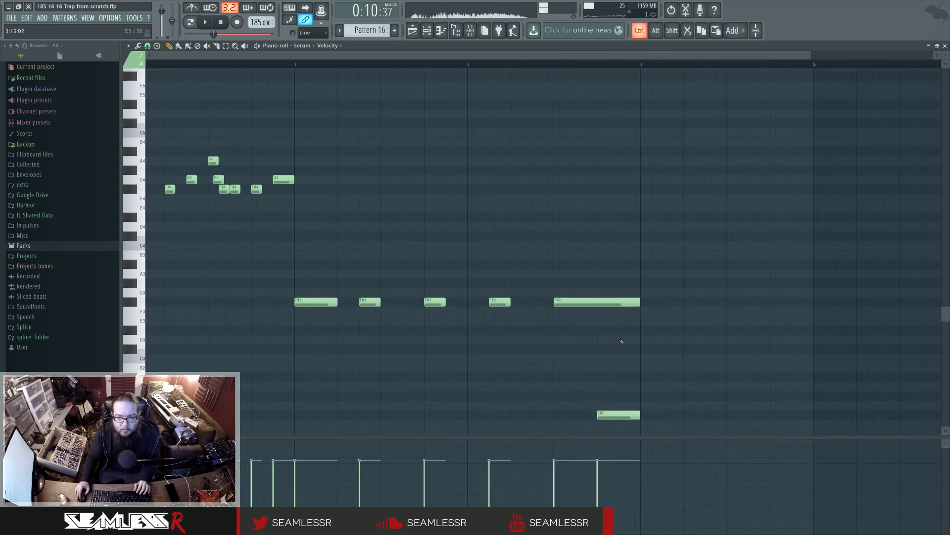
{"action": "key", "text": "space"}
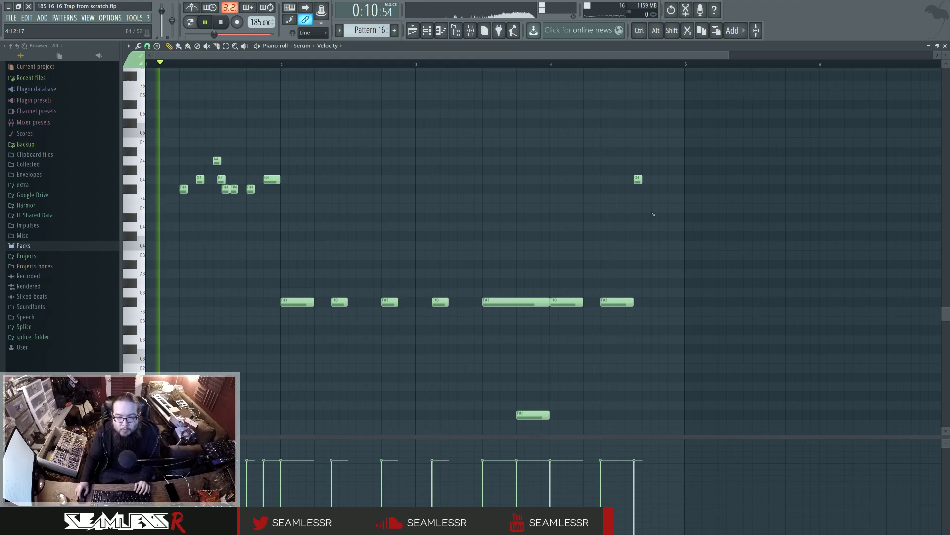
{"action": "scroll", "coordinate": [653, 213], "scroll_direction": "up", "scroll_amount": 3}
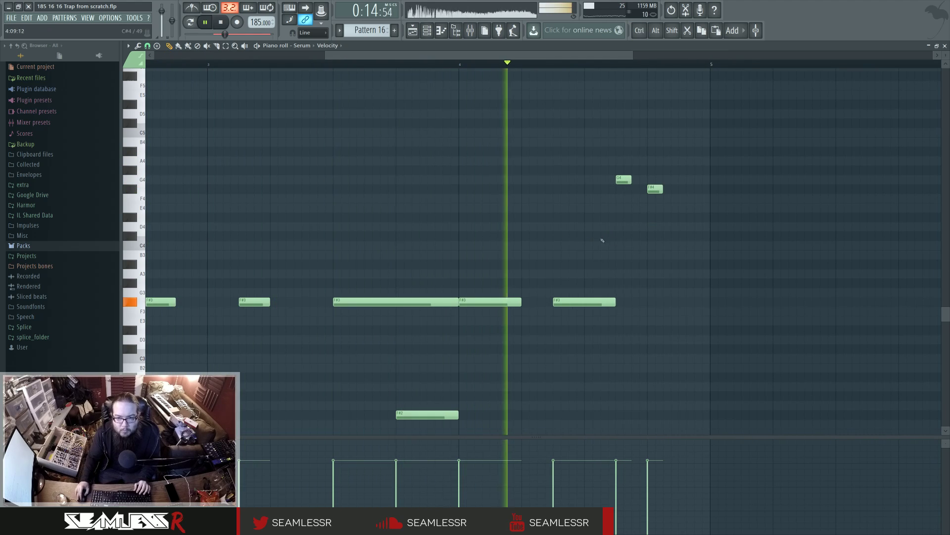
{"action": "scroll", "coordinate": [616, 240], "scroll_direction": "down", "scroll_amount": 3}
{"action": "key", "text": "space"}
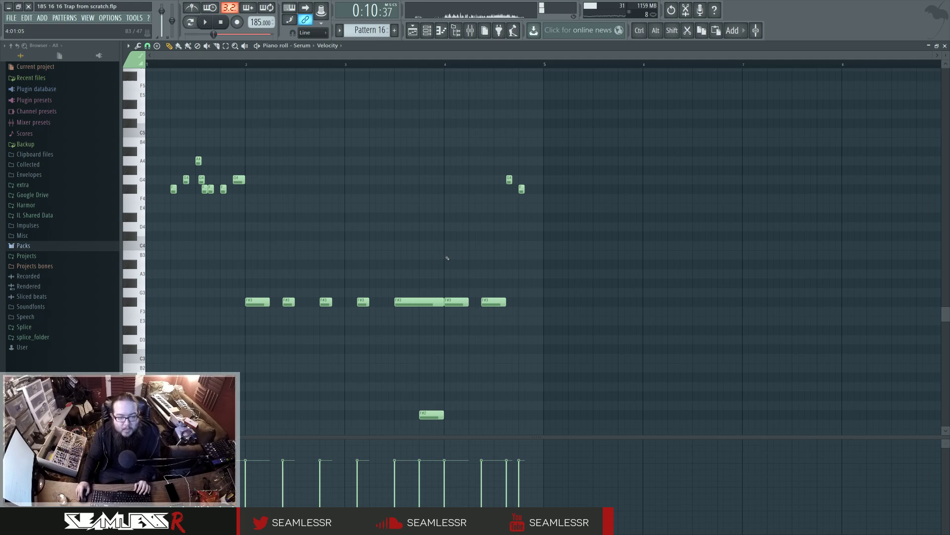
- Switch to the playlist and play back the arrangement with Pattern 16 from bar 9
{"action": "left_click", "coordinate": [415, 33]}
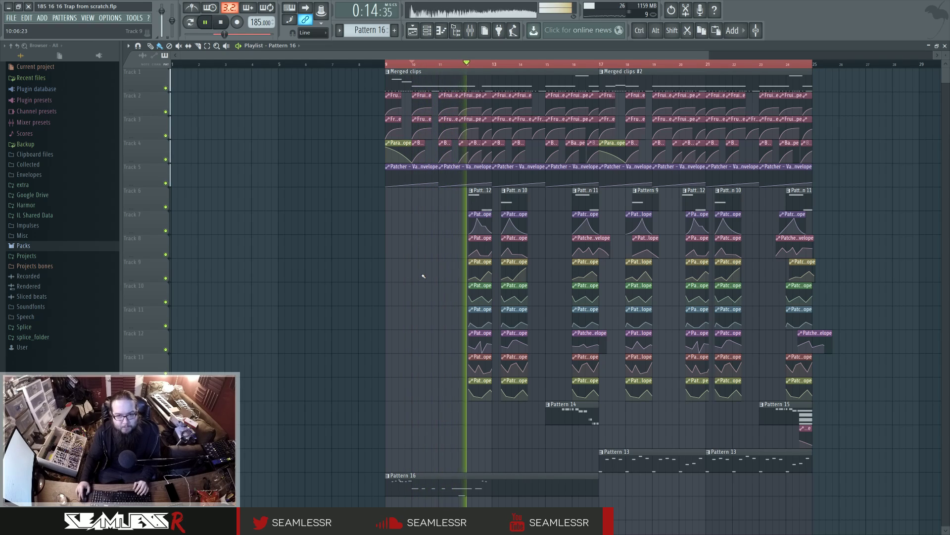
{"action": "key", "text": "space"}
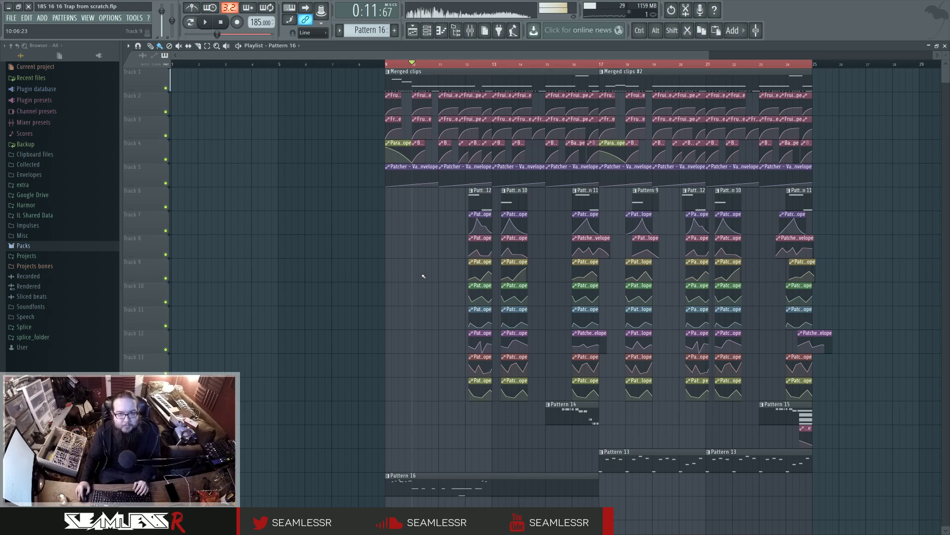
{"action": "key", "text": "space"}
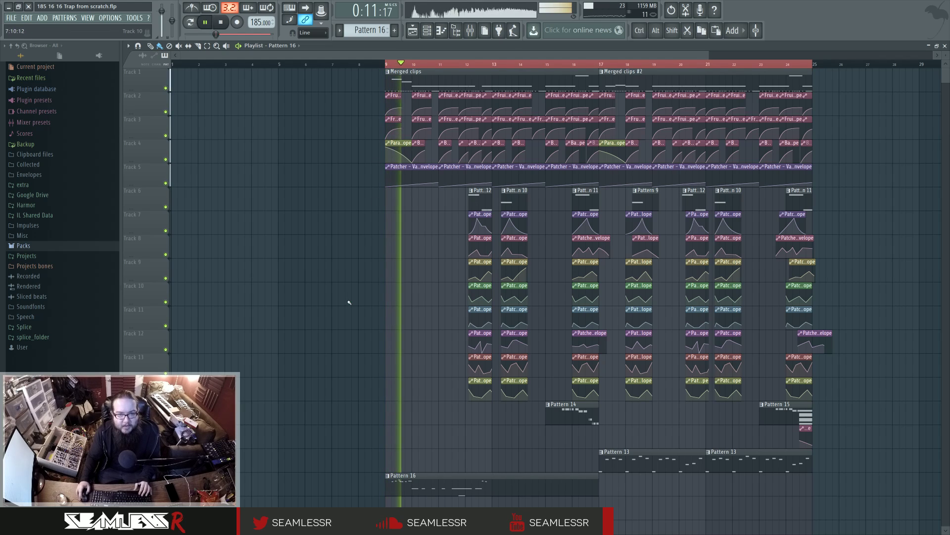
{"action": "key", "text": "space"}
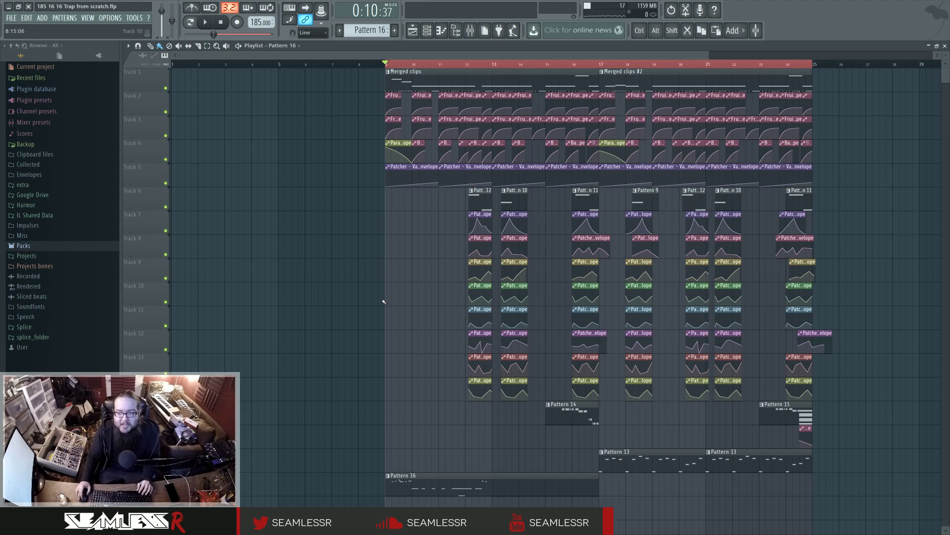
- Select all clips in the playlist and move them one bar earlier to start at bar 8
{"action": "left_click_drag", "start_coordinate": [396, 65], "coordinate": [855, 469]}
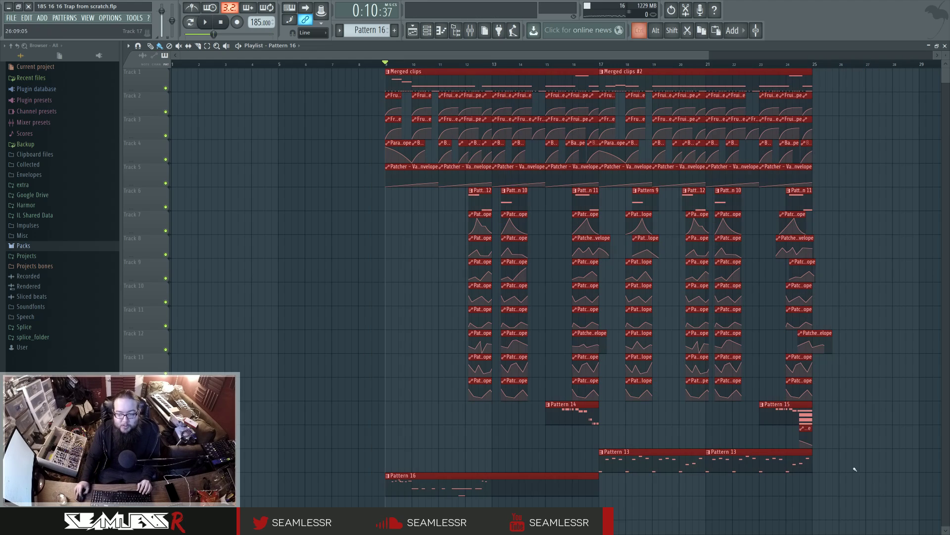
{"action": "left_click_drag", "start_coordinate": [496, 81], "coordinate": [469, 82]}
{"action": "left_click", "coordinate": [360, 356]}
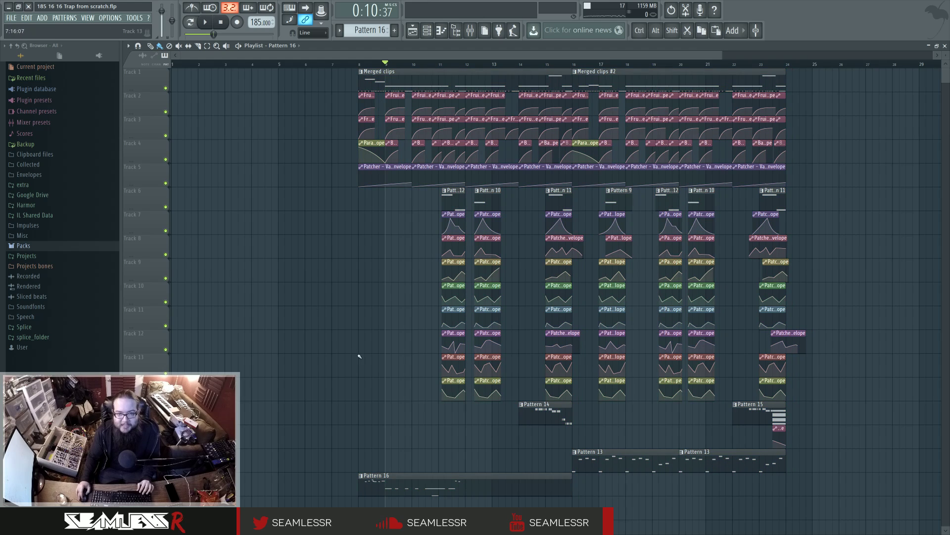
{"action": "left_click_drag", "start_coordinate": [388, 64], "coordinate": [491, 74]}
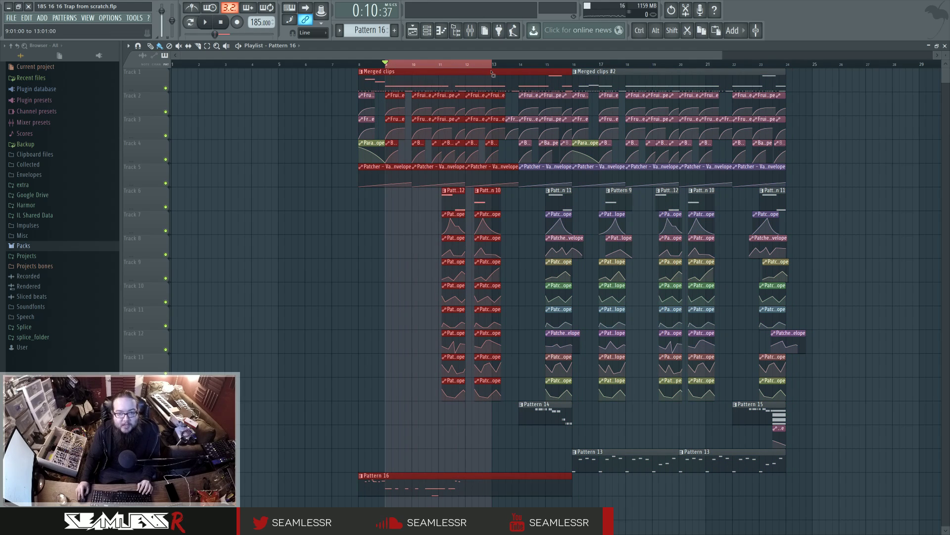
{"action": "left_click", "coordinate": [513, 312]}
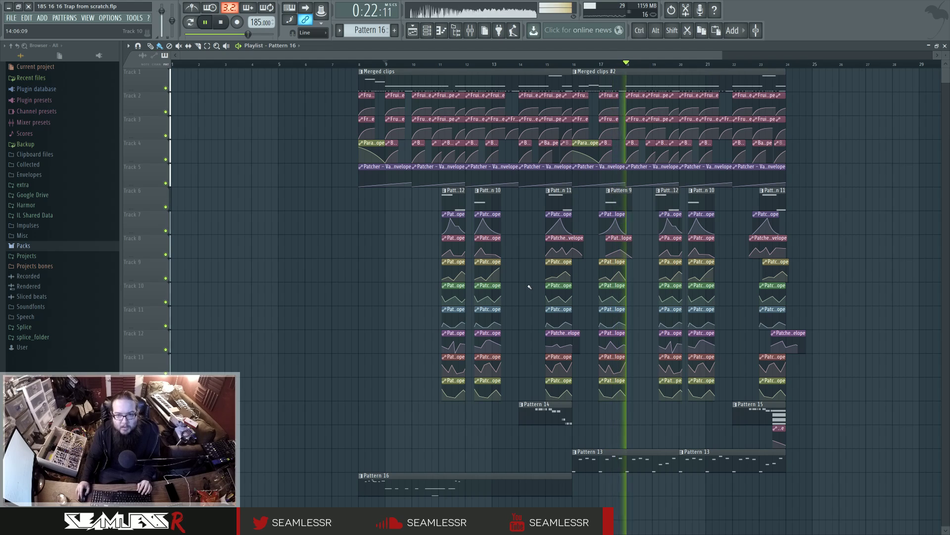
- Move both Pattern 13 clips one bar later to start at bar 17, and play back the arrangement
{"action": "left_click_drag", "start_coordinate": [681, 463], "coordinate": [707, 462]}
{"action": "key", "text": "space"}
{"action": "key", "text": "space"}
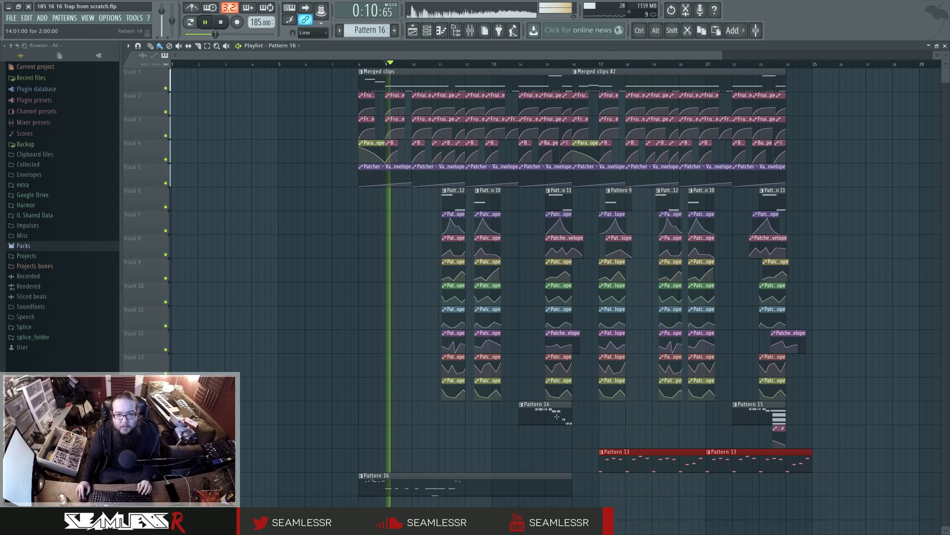
{"action": "left_click", "coordinate": [512, 458], "text": "ctrl"}
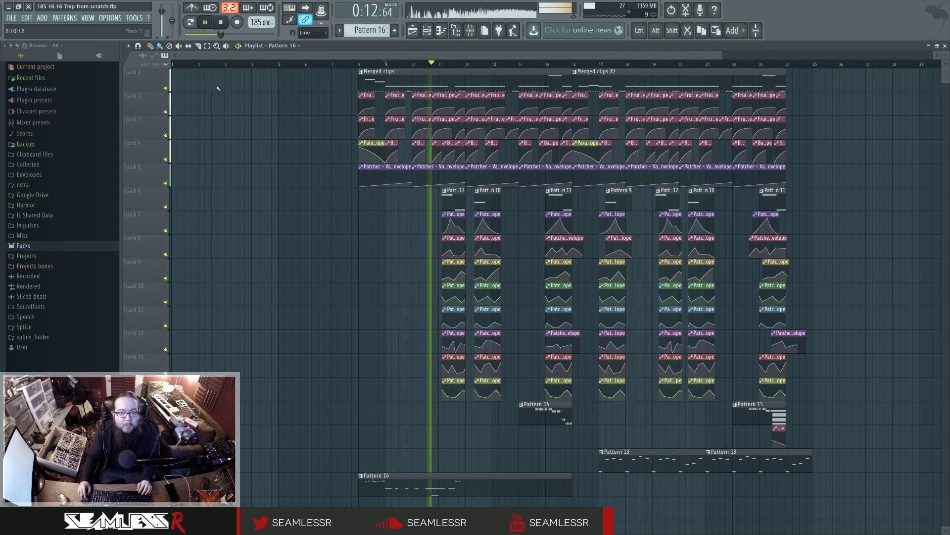
- Split Merged clips at bar 12 and Merged clips #2 at bar 20, and move the Pattern 14 clip to start at bar 15
{"action": "left_click", "coordinate": [466, 84], "text": "shift"}
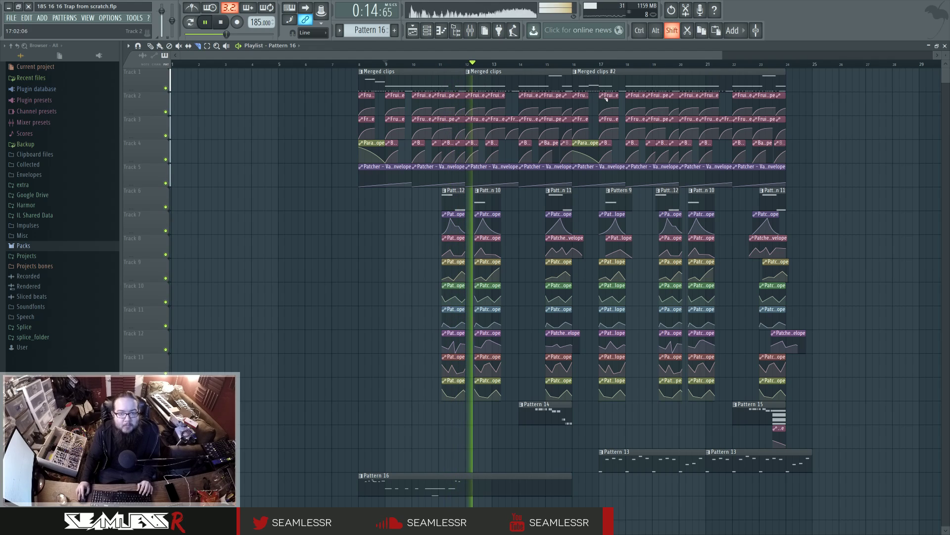
{"action": "left_click", "coordinate": [681, 84], "text": "shift"}
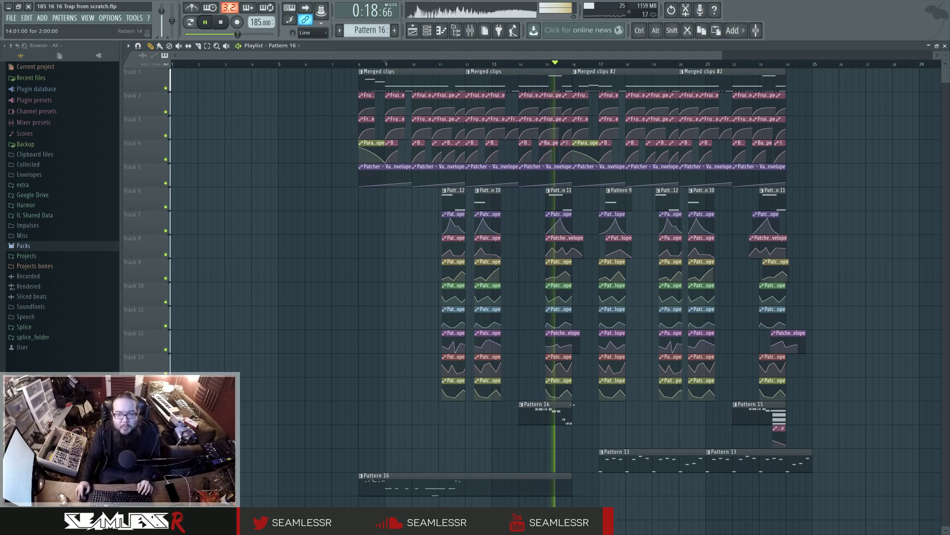
{"action": "left_click_drag", "start_coordinate": [546, 405], "coordinate": [579, 404]}
{"action": "key", "text": "ctrl+z"}
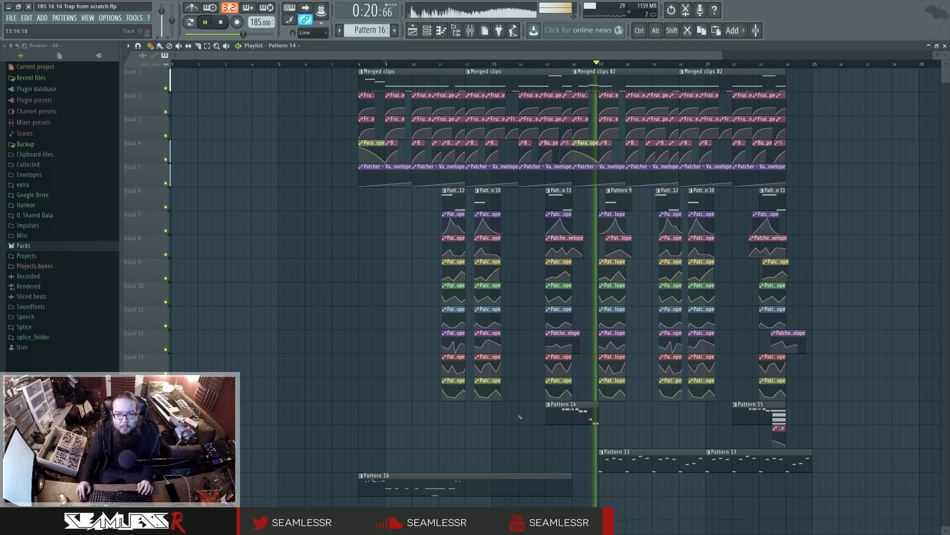
{"action": "key", "text": "space"}
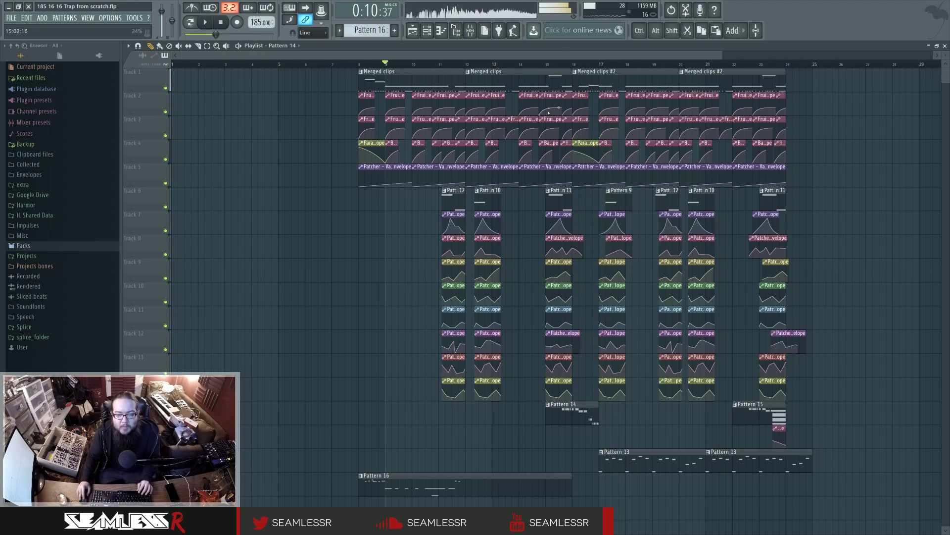
- Open the second half of Merged clips and raise its last Harmor note one octave to F#6, then return to the playlist
{"action": "double_click", "coordinate": [546, 80]}
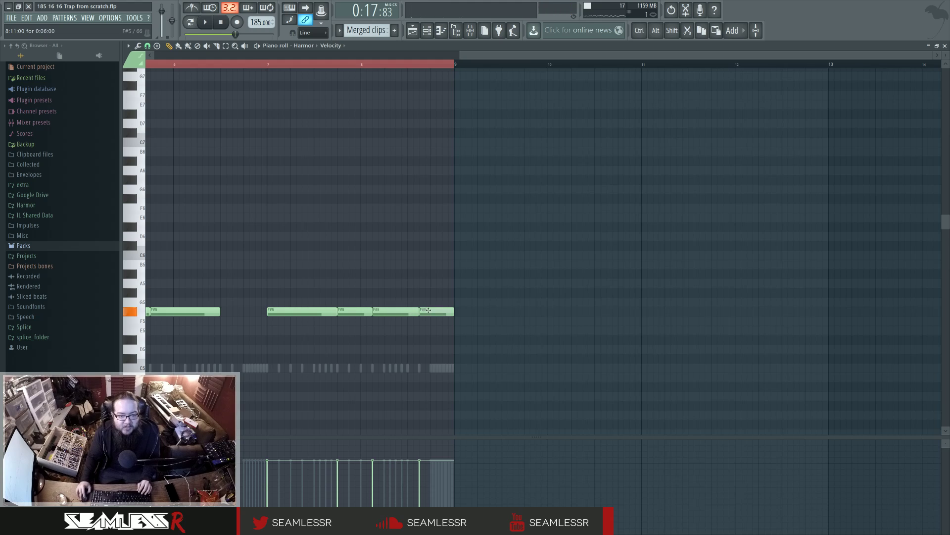
{"action": "key", "text": "space"}
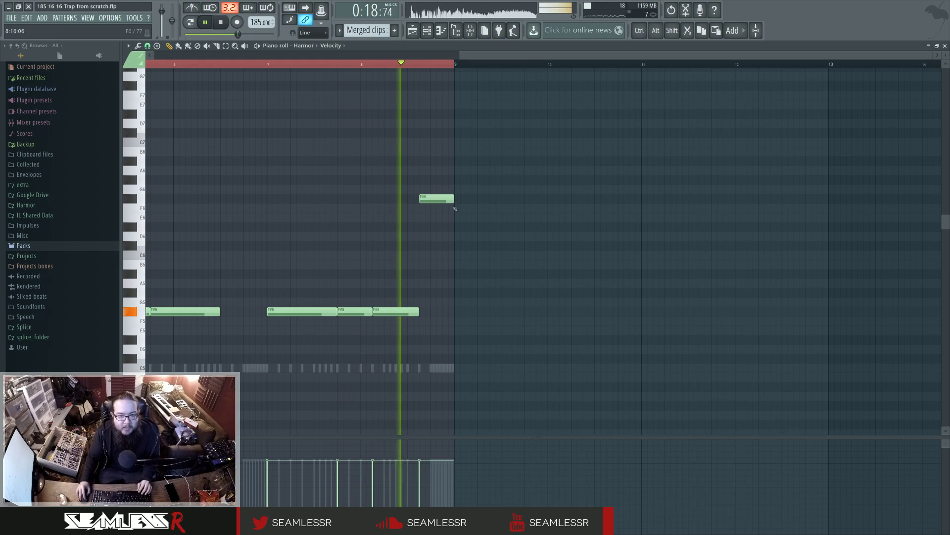
{"action": "left_click", "coordinate": [412, 31]}
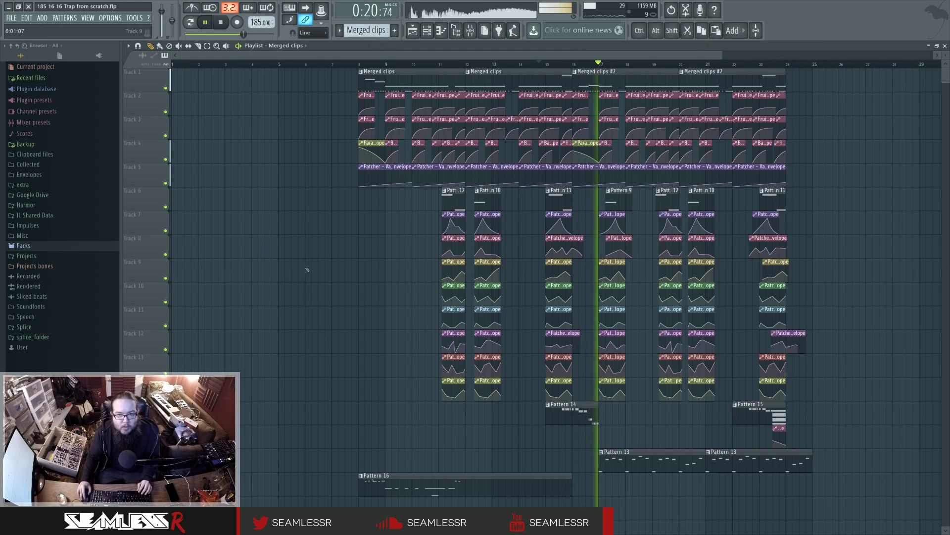
- Move Pattern 15 and its automation clip one bar later so Pattern 15 starts at bar 23, and play back from bar 9
{"action": "left_click_drag", "start_coordinate": [776, 429], "coordinate": [803, 429]}
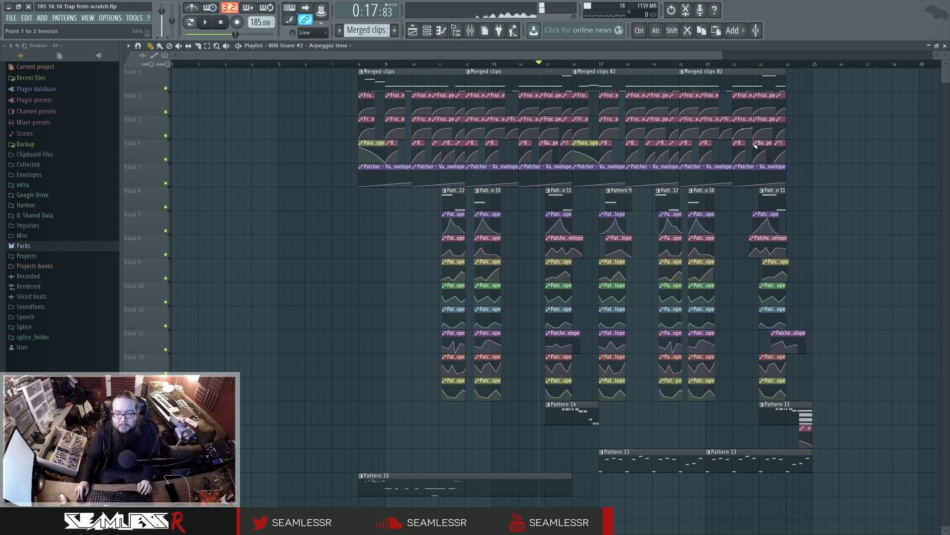
{"action": "left_click_drag", "start_coordinate": [776, 413], "coordinate": [749, 413]}
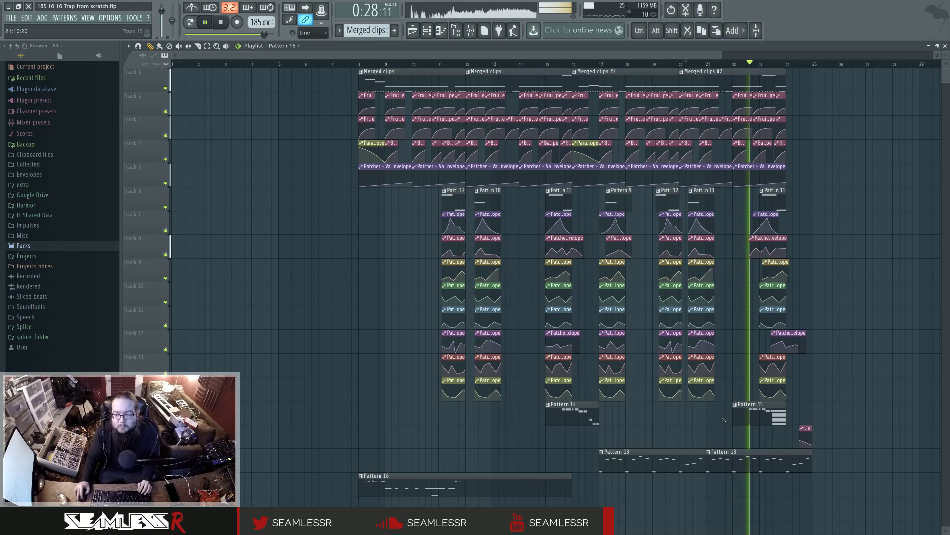
{"action": "mouse_move", "coordinate": [804, 429]}
{"action": "left_mouse_down"}
{"action": "mouse_move", "coordinate": [780, 430]}
{"action": "mouse_move", "coordinate": [801, 429]}
{"action": "left_mouse_up"}
{"action": "key", "text": "space"}
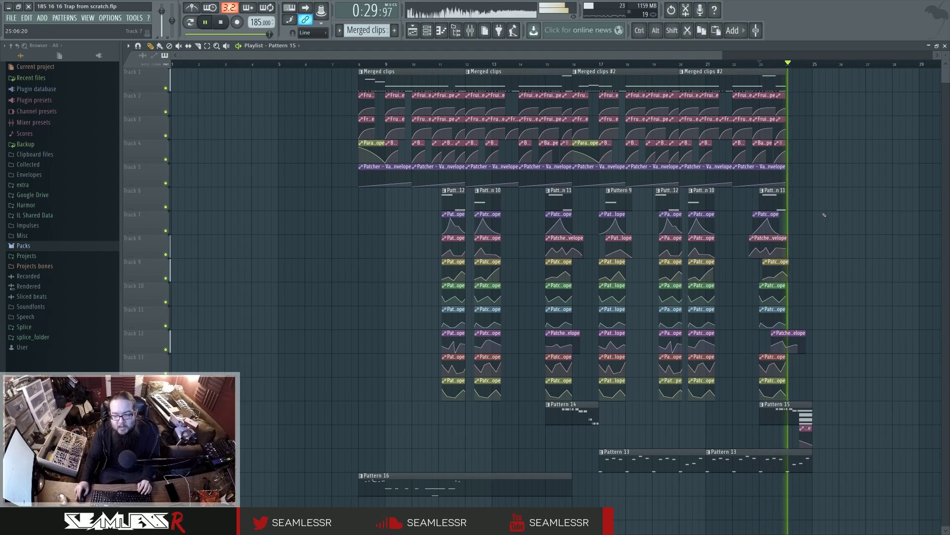
{"action": "left_click", "coordinate": [387, 65]}
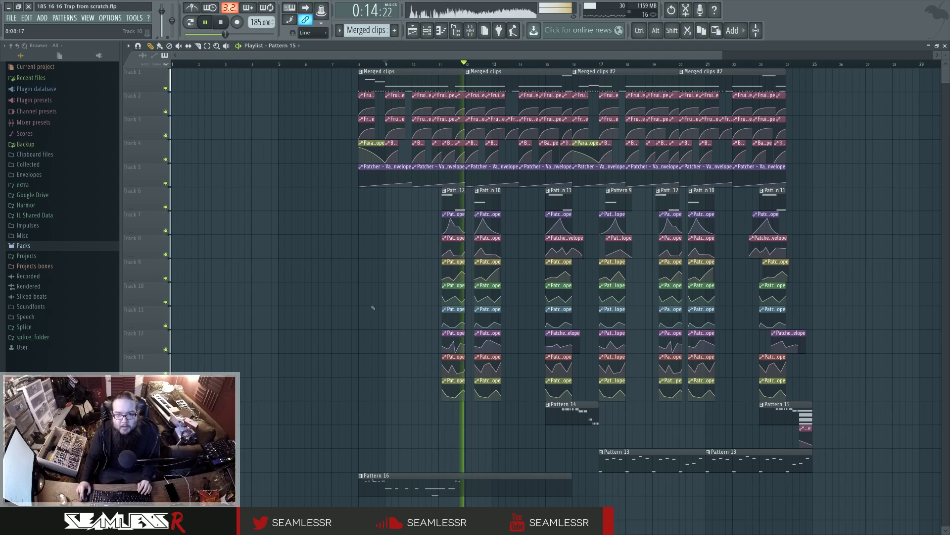
{"action": "key", "text": "space"}
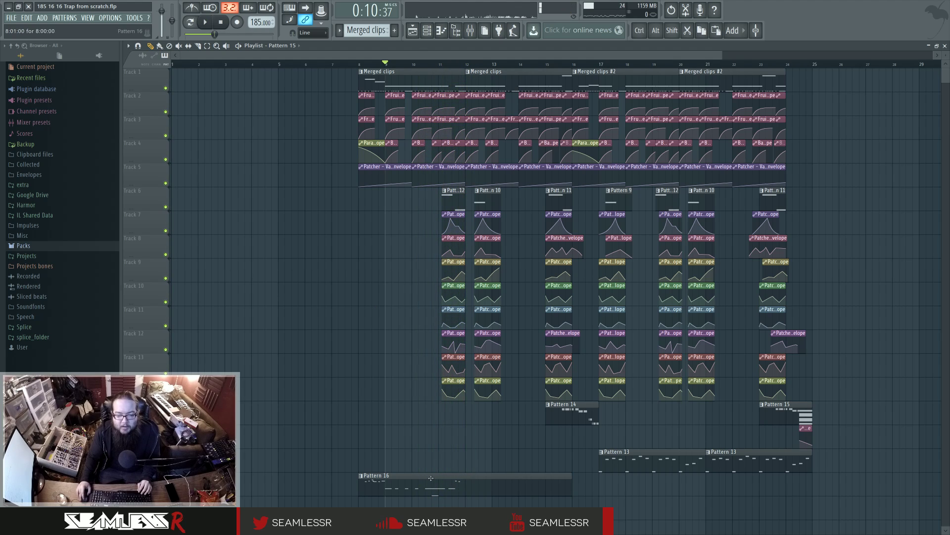
- In Pattern 16, replace the closing G4 and F#4 notes of bar 4 with a four-step F#3 note ending the bar
{"action": "double_click", "coordinate": [423, 482]}
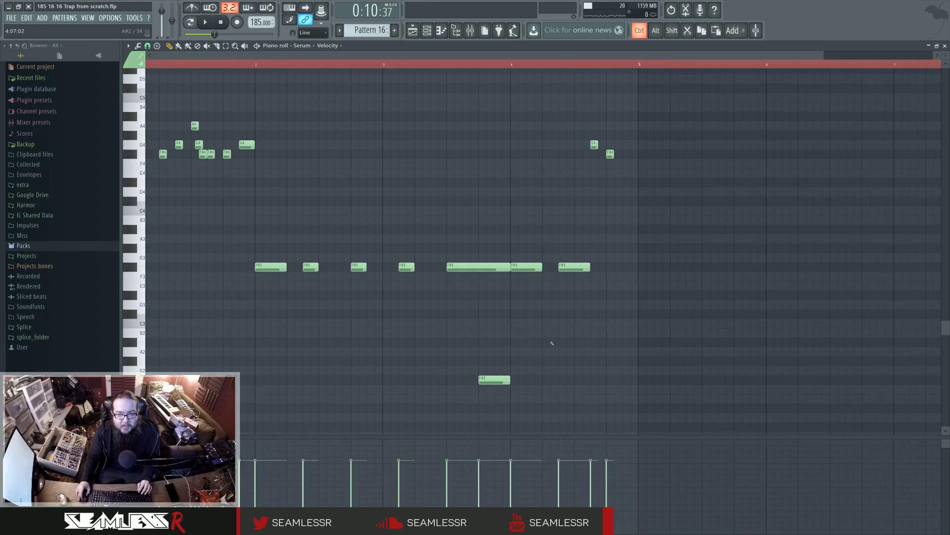
{"action": "scroll", "coordinate": [566, 190], "scroll_direction": "down", "scroll_amount": 1}
{"action": "right_click", "coordinate": [506, 147]}
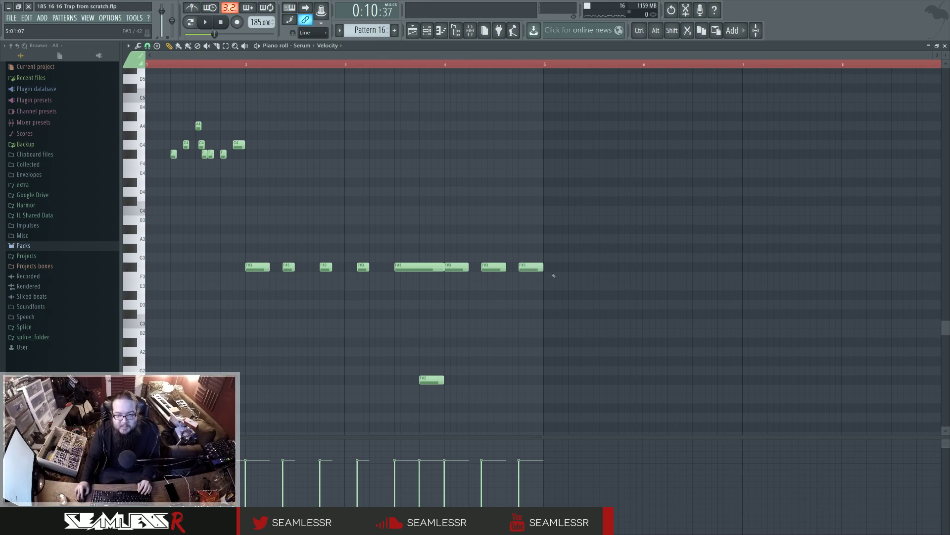
{"action": "left_click", "coordinate": [411, 31]}
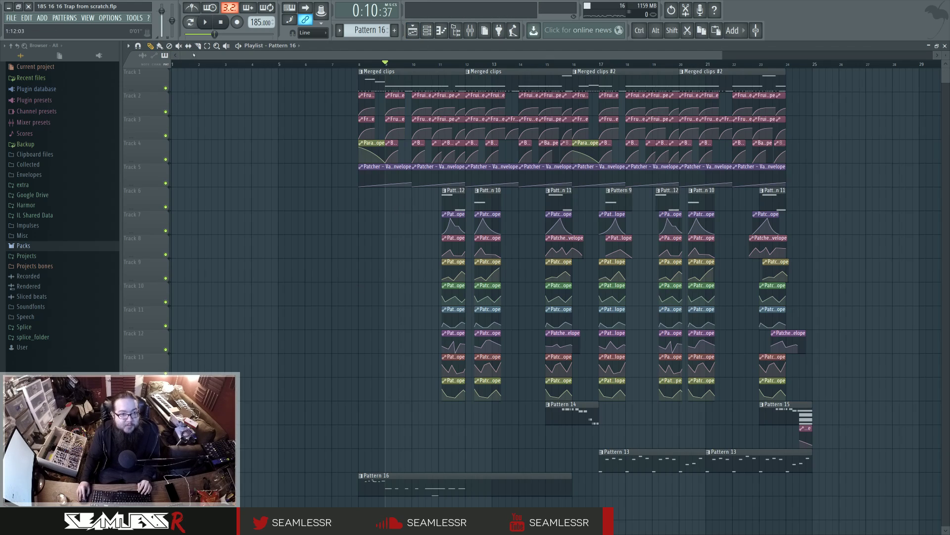
- Copy the Serum melody phrase from bar 1 of Pattern 16 to the same position in bar 5
{"action": "key", "text": "F7"}
{"action": "scroll", "coordinate": [372, 238], "scroll_direction": "up", "scroll_amount": 3}
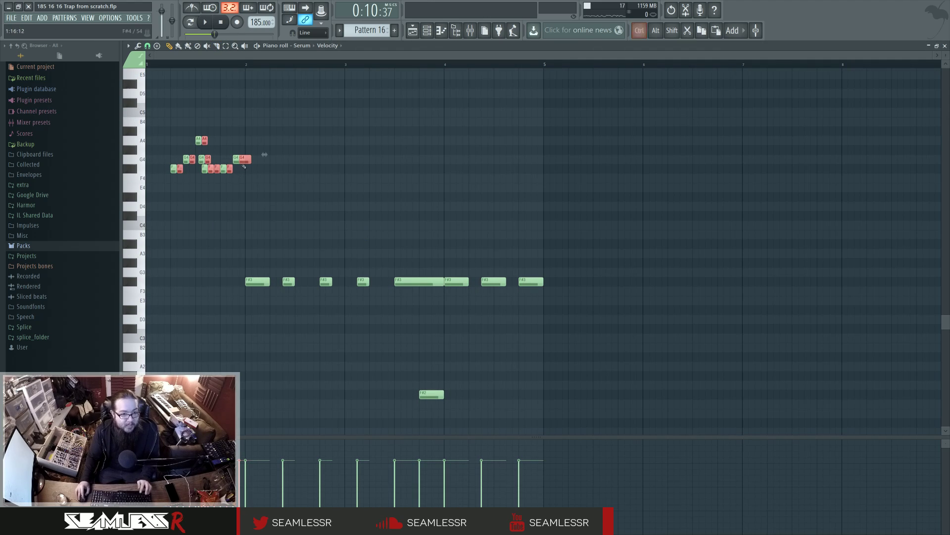
{"action": "left_click_drag", "start_coordinate": [244, 166], "coordinate": [640, 167]}
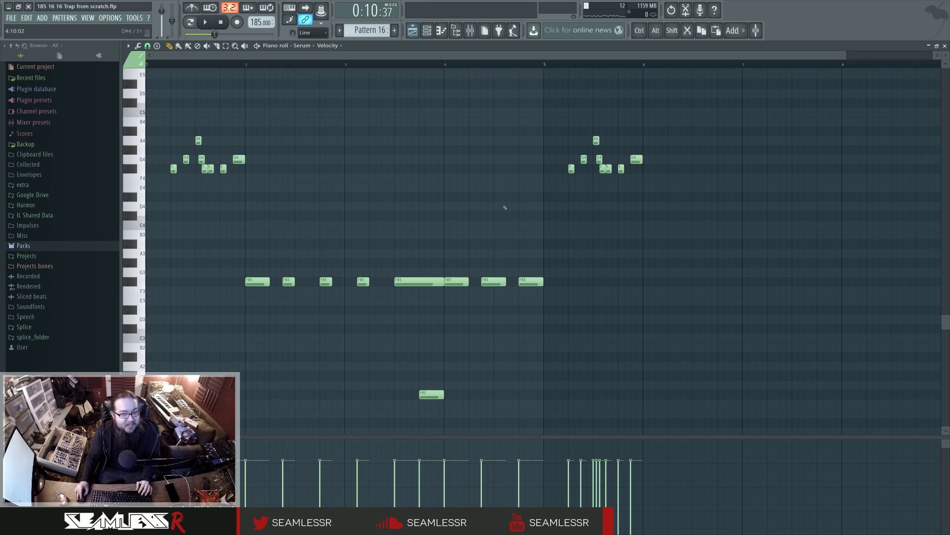
- Shift the three four-step F#3 notes of bar 4 two steps later during playback
{"action": "key", "text": "space"}
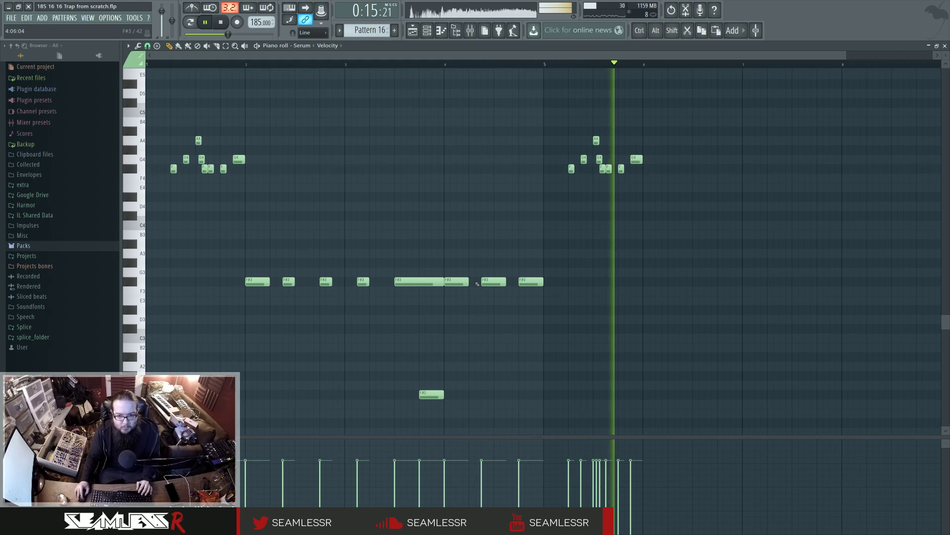
{"action": "left_click_drag", "start_coordinate": [463, 282], "coordinate": [539, 282]}
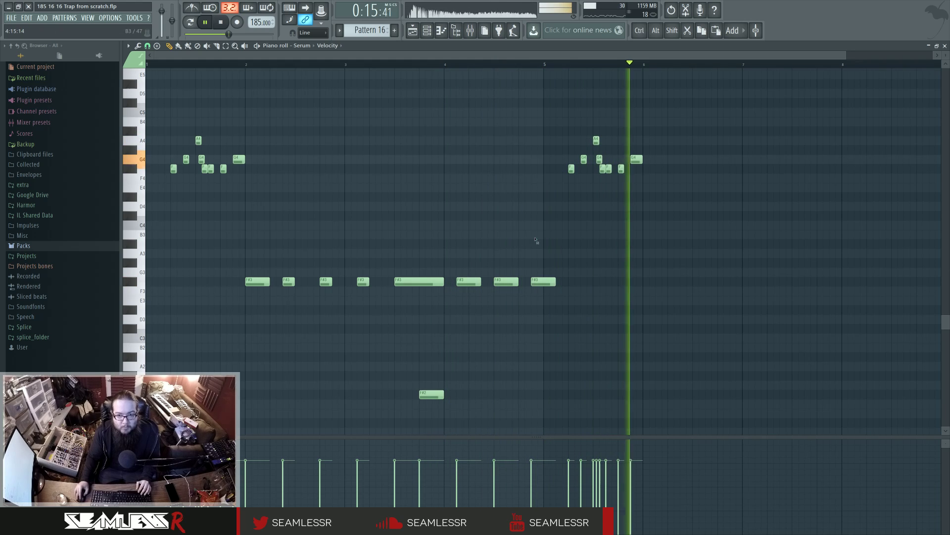
{"action": "scroll", "coordinate": [468, 253], "scroll_direction": "up", "scroll_amount": 3}
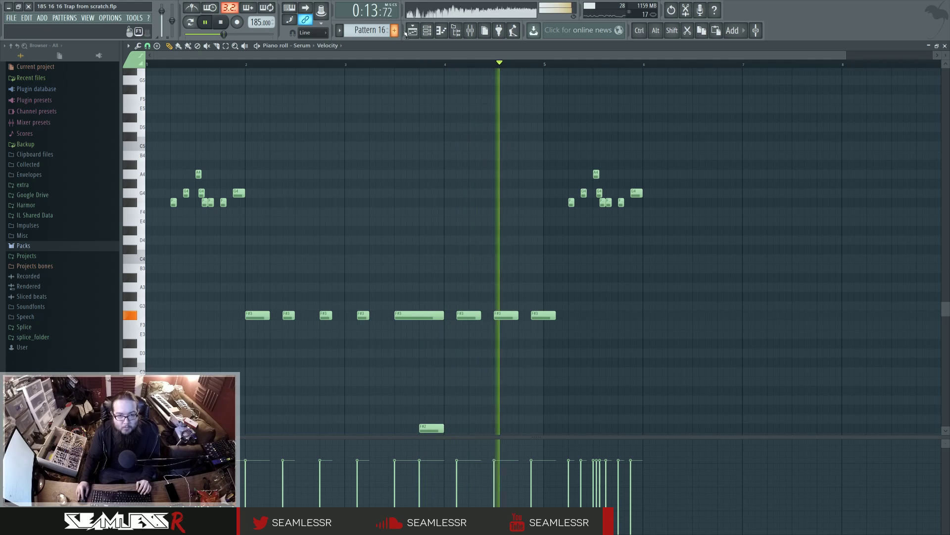
- Add another Pattern 14 clip on Track 15 at bar 7 and trim its start to bar 8
{"action": "key", "text": "F5"}
{"action": "key", "text": "space"}
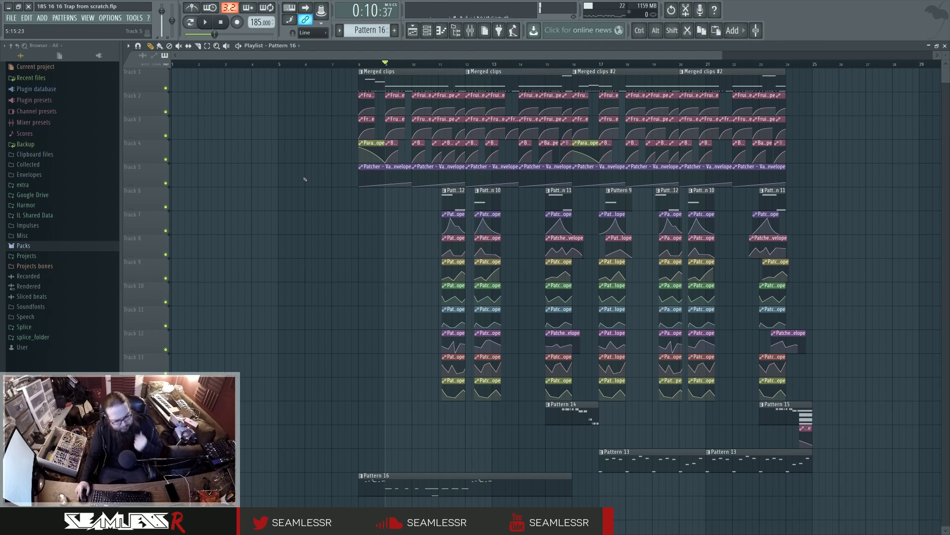
{"action": "key", "text": "space"}
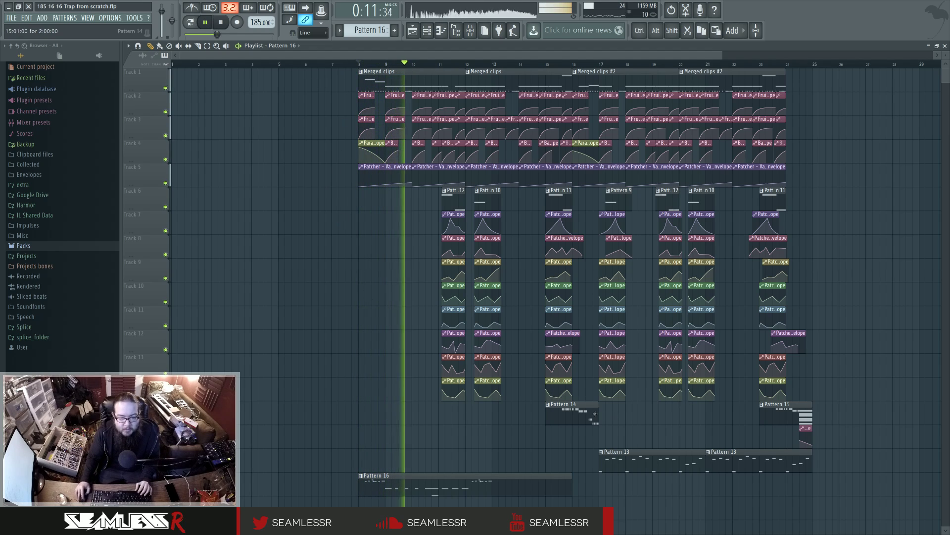
{"action": "left_click", "coordinate": [336, 413]}
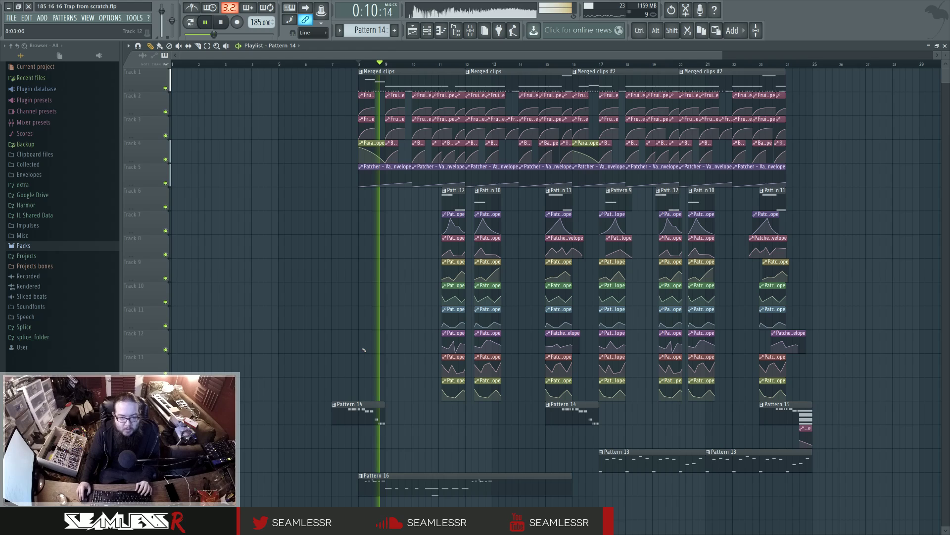
{"action": "left_click_drag", "start_coordinate": [333, 412], "coordinate": [359, 412]}
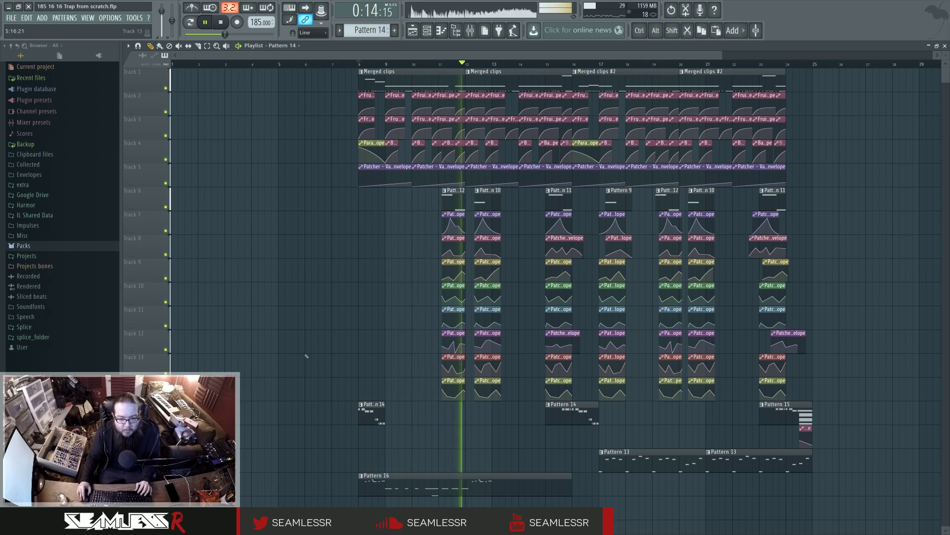
{"action": "key", "text": "space"}
- Reopen Pattern 16, play back the passage around bar 5, and add a four-step G4 note at step 3 of bar 5
{"action": "double_click", "coordinate": [462, 483]}
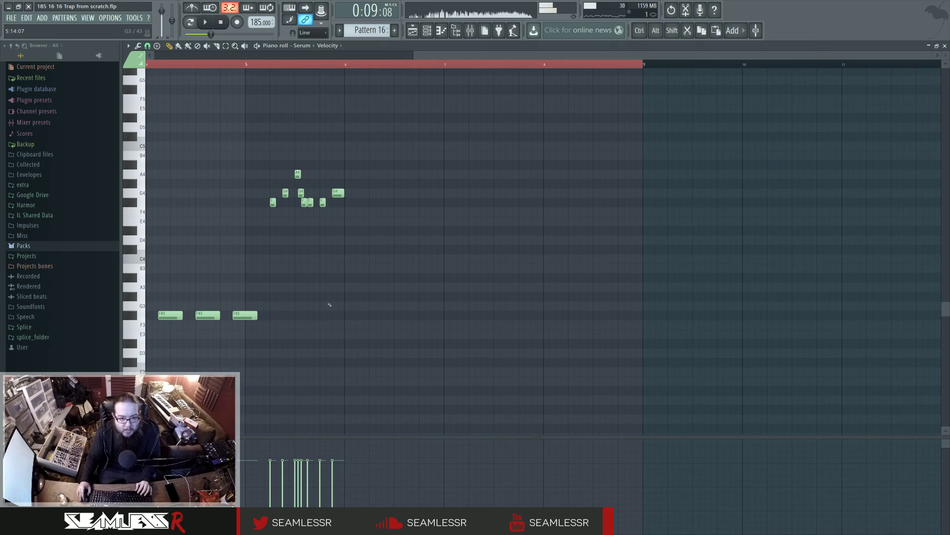
{"action": "left_click", "coordinate": [246, 66]}
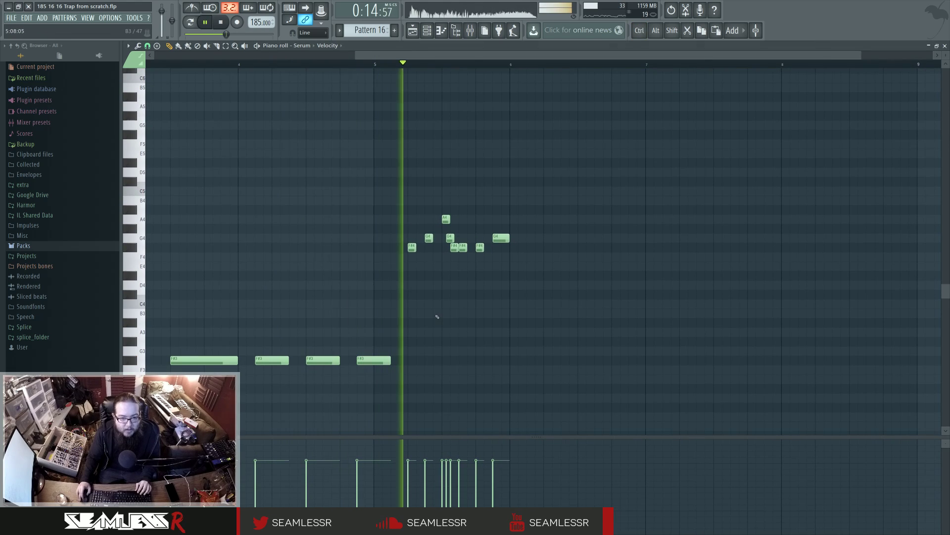
{"action": "key", "text": "space"}
{"action": "key", "text": "space"}
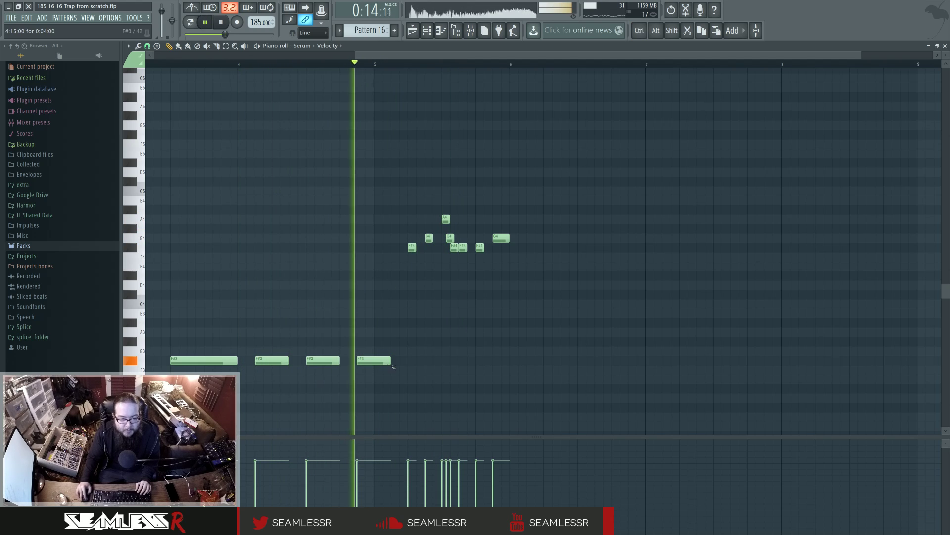
{"action": "key", "text": "space"}
{"action": "key", "text": "space"}
{"action": "scroll", "coordinate": [403, 327], "scroll_direction": "up", "scroll_amount": 1}
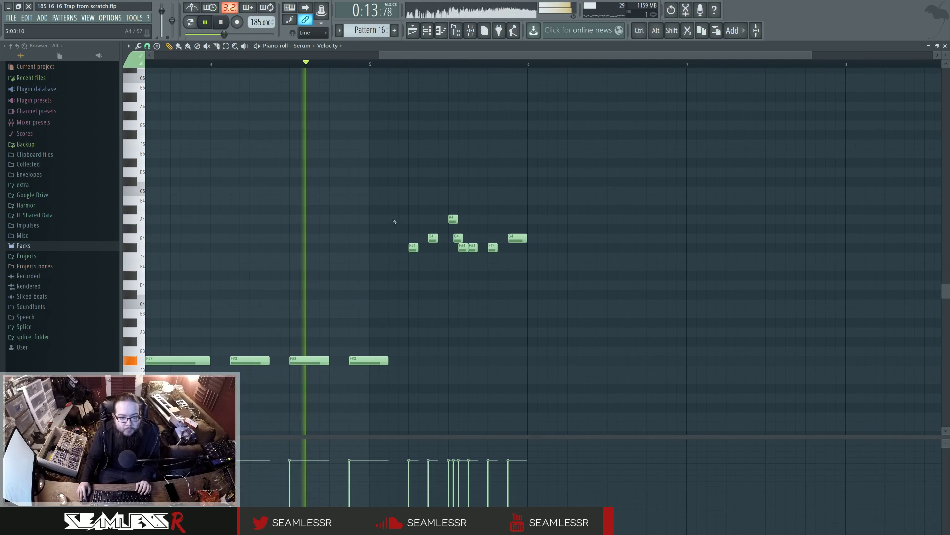
{"action": "left_click", "coordinate": [394, 238]}
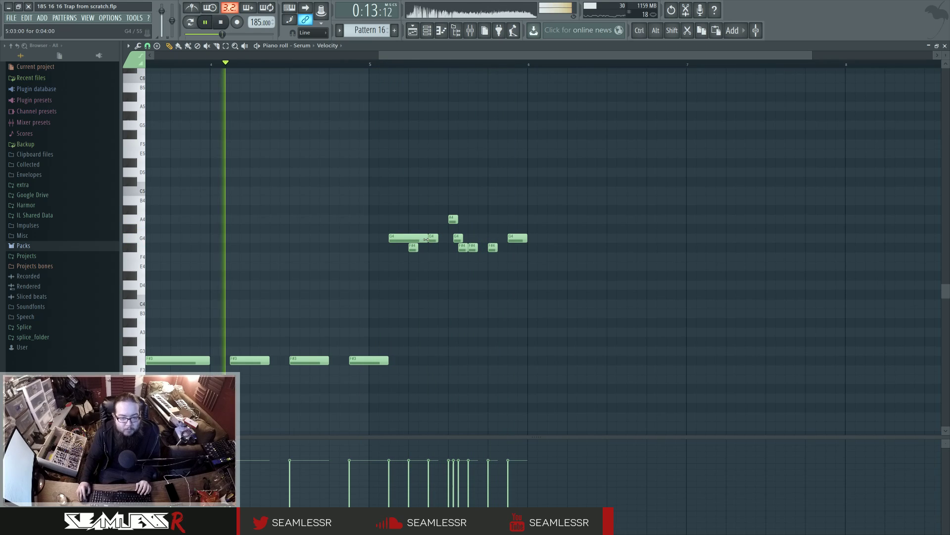
- Try out a four-step A#4 note at step 11 of bar 5 and delete it
{"action": "left_click", "coordinate": [470, 210]}
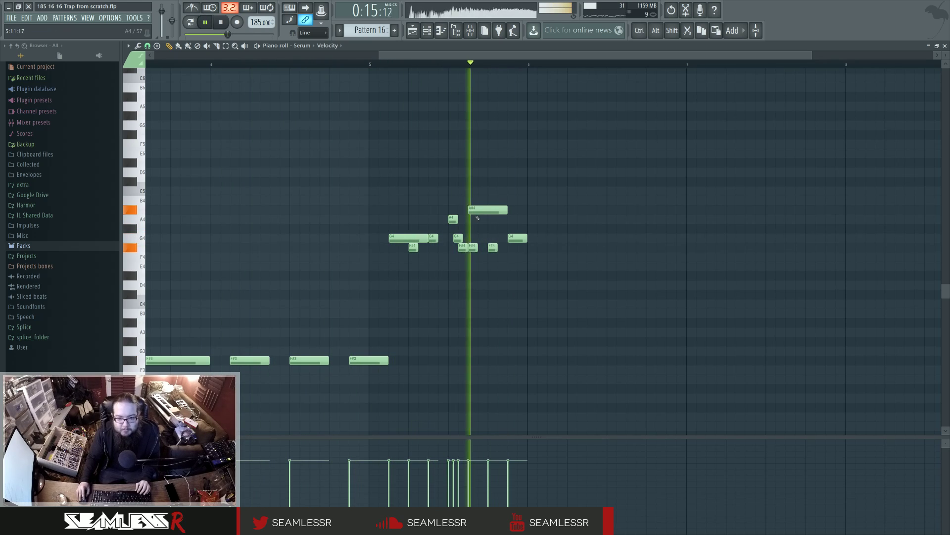
{"action": "key", "text": "space"}
{"action": "right_click", "coordinate": [485, 213]}
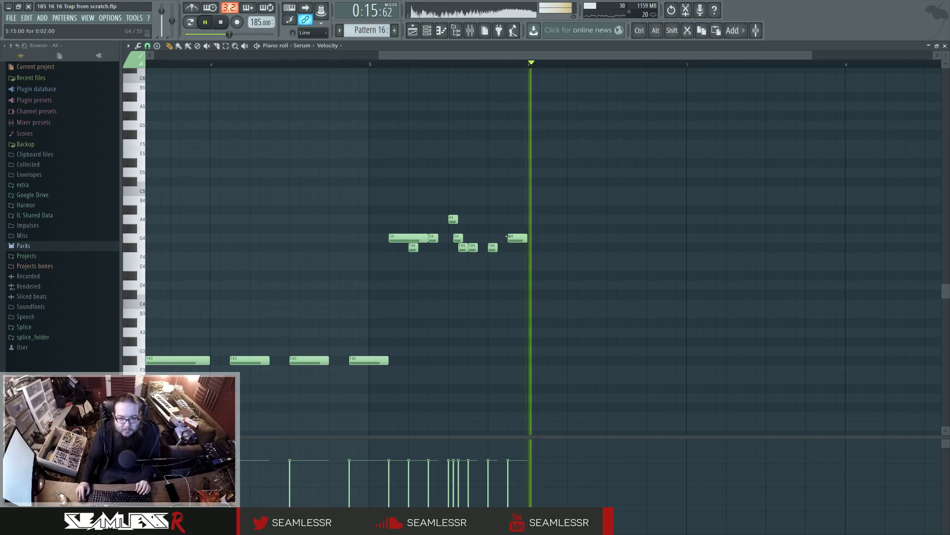
- Show the mixer and channel rack during playback and open the Serum instrument's plugin window
{"action": "key", "text": "space"}
{"action": "key", "text": "F9"}
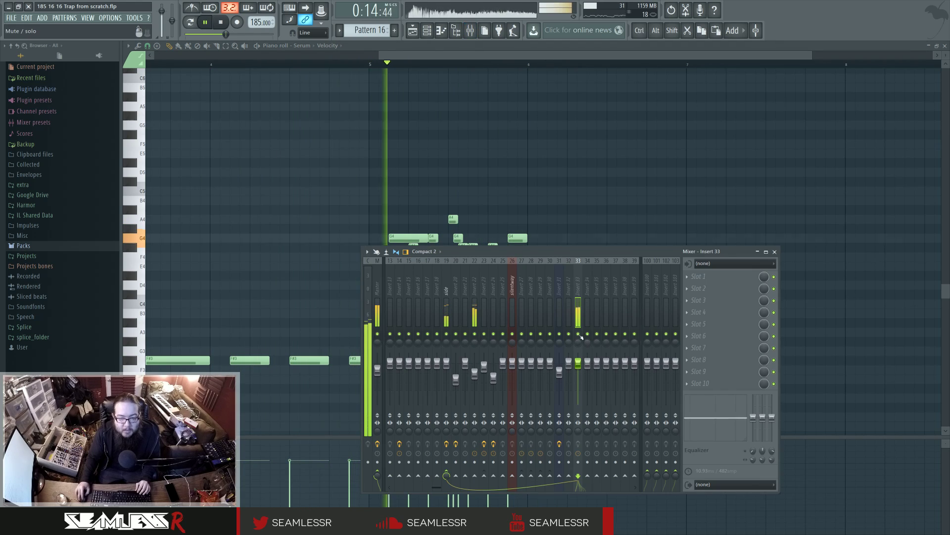
{"action": "key", "text": "F6"}
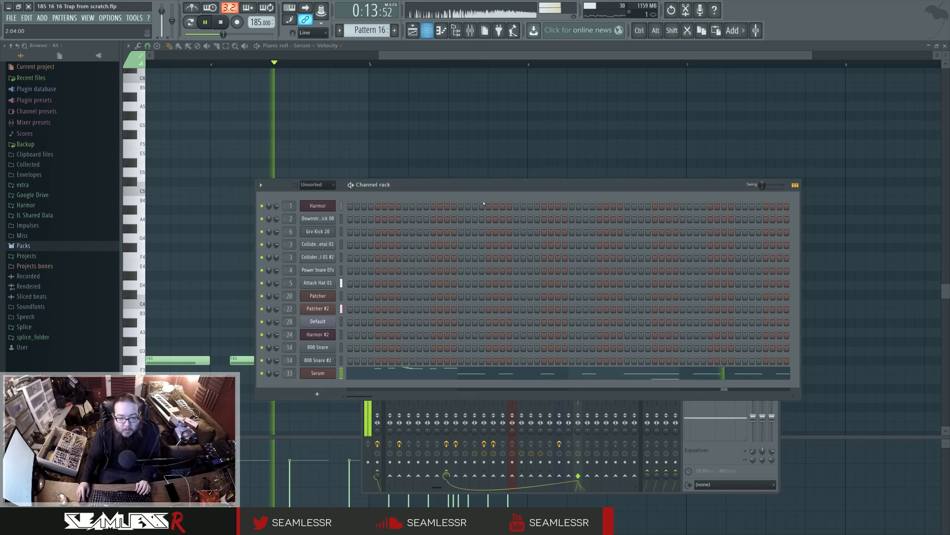
{"action": "left_click", "coordinate": [379, 478]}
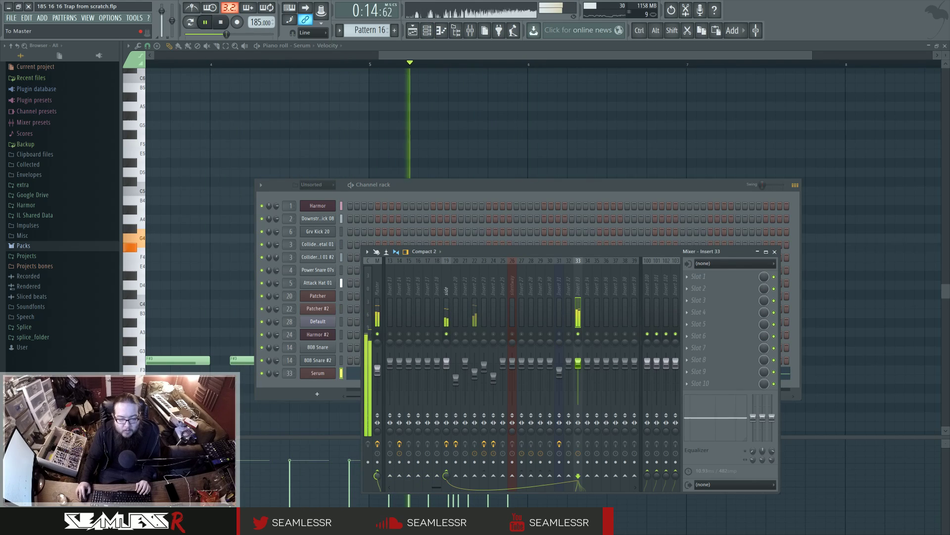
{"action": "left_click", "coordinate": [327, 377]}
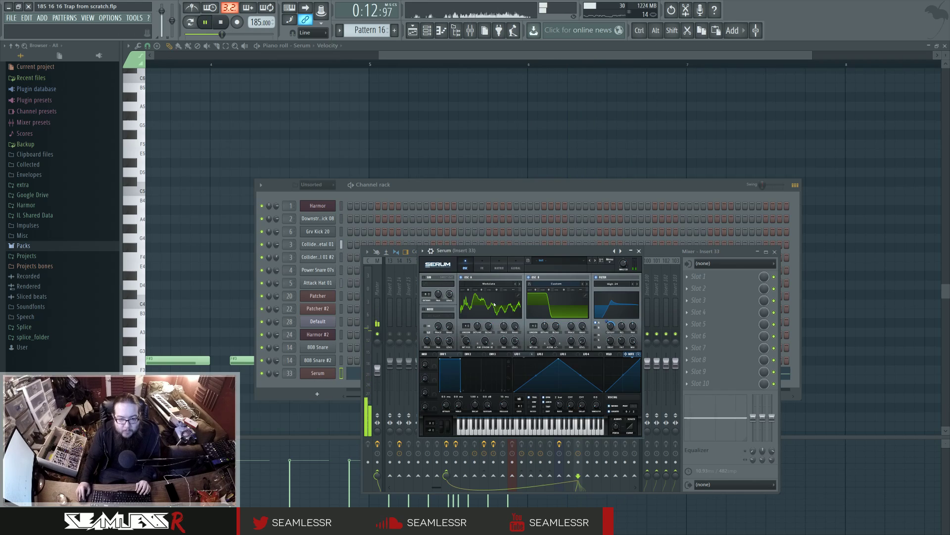
- Set the wet level of Serum's reverb effect to 28 % and put the plugin window away
{"action": "left_click", "coordinate": [482, 268]}
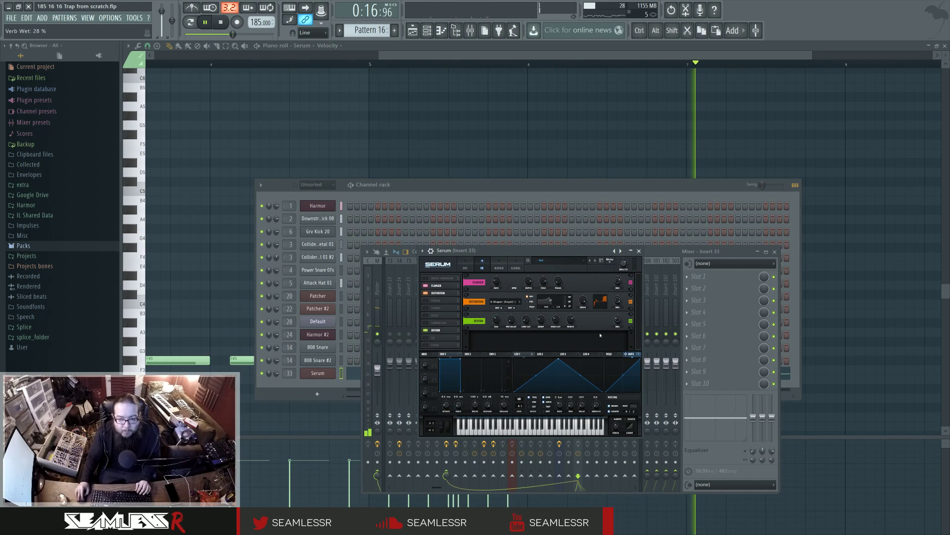
{"action": "key", "text": "F12"}
{"action": "left_click", "coordinate": [470, 31]}
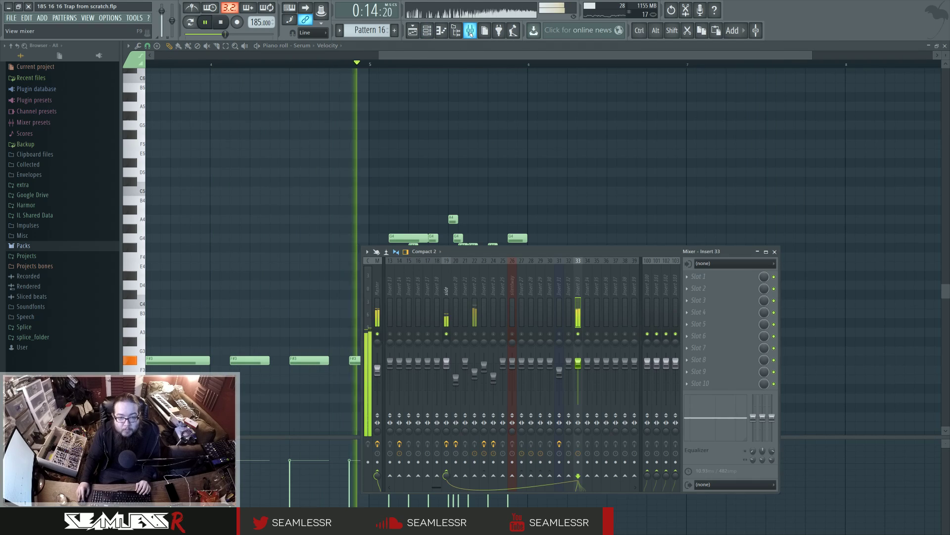
- Check the Serum mixer track briefly and play the arrangement in the playlist from bar 8
{"action": "key", "text": "F5"}
{"action": "key", "text": "space"}
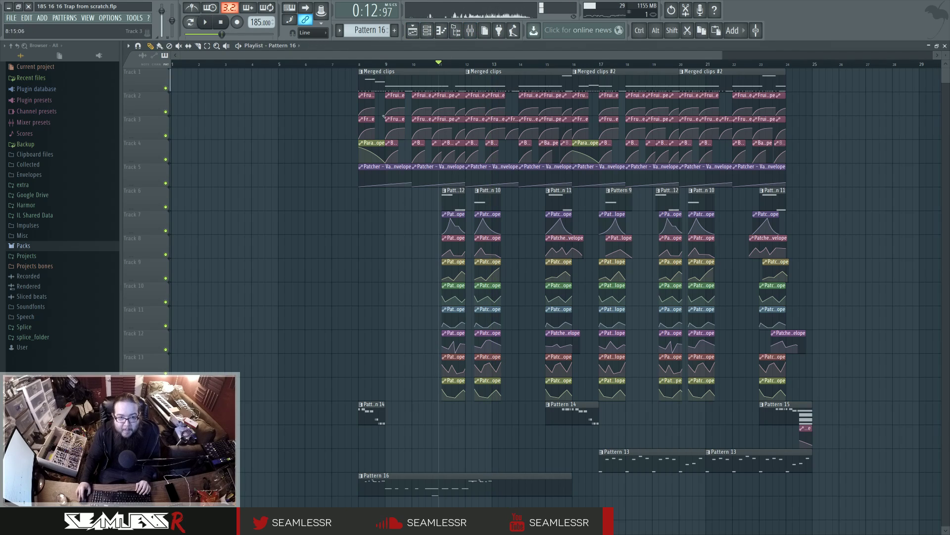
{"action": "left_click", "coordinate": [470, 31]}
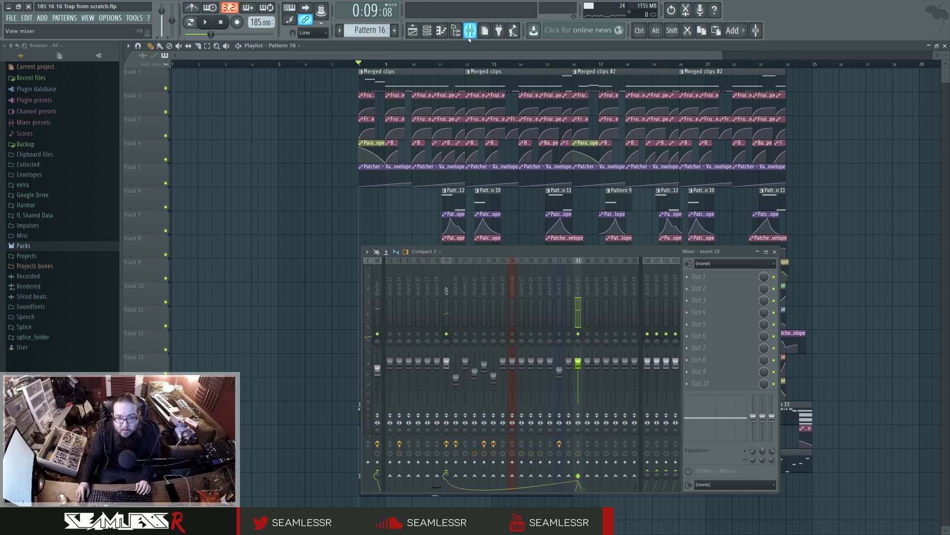
{"action": "left_click", "coordinate": [484, 55]}
{"action": "key", "text": "F9"}
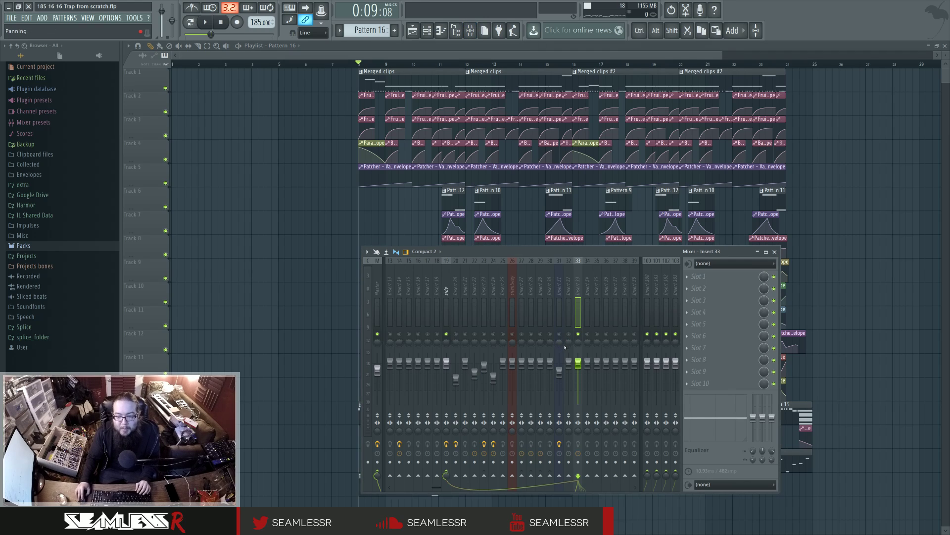
{"action": "right_click", "coordinate": [565, 347]}
{"action": "key", "text": "Escape"}
{"action": "key", "text": "F9"}
{"action": "key", "text": "space"}
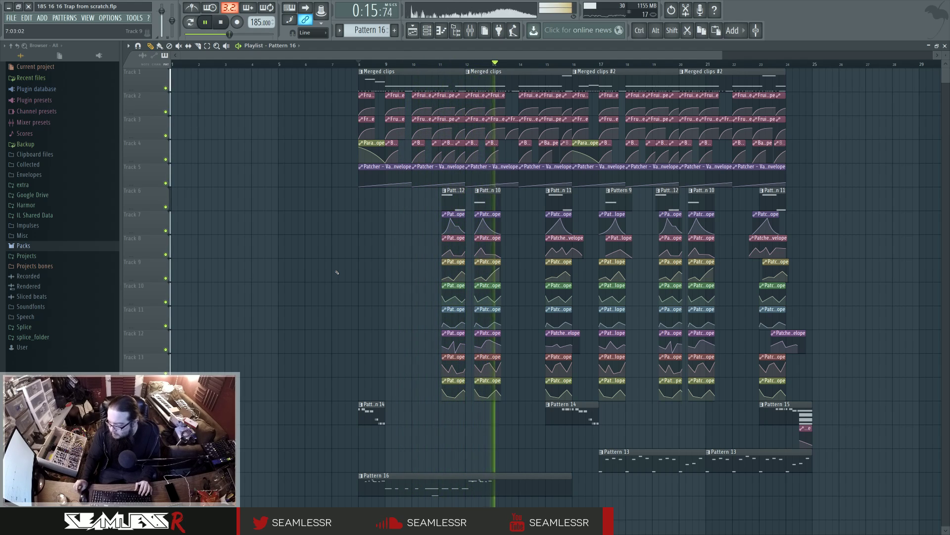
{"action": "key", "text": "space"}
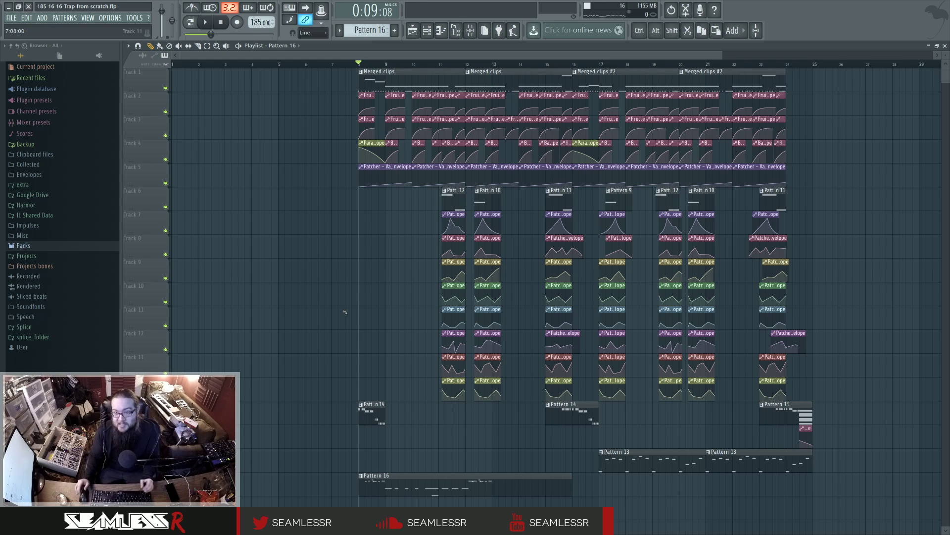
- Reopen Pattern 16 and raise the F#4 notes at steps 10, 11 and 13 of bar 5 to A#4
{"action": "double_click", "coordinate": [428, 483]}
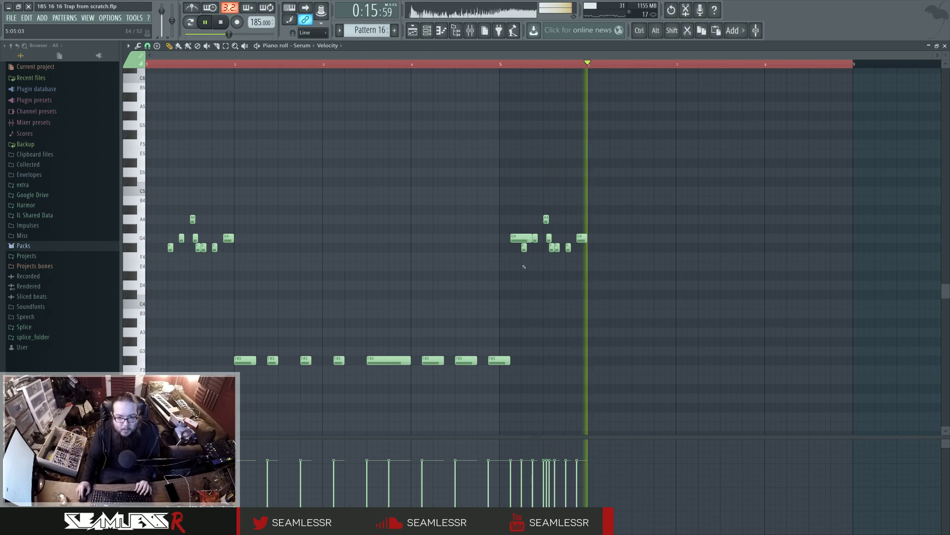
{"action": "key", "text": "space"}
{"action": "scroll", "coordinate": [562, 187], "scroll_direction": "up", "scroll_amount": 3}
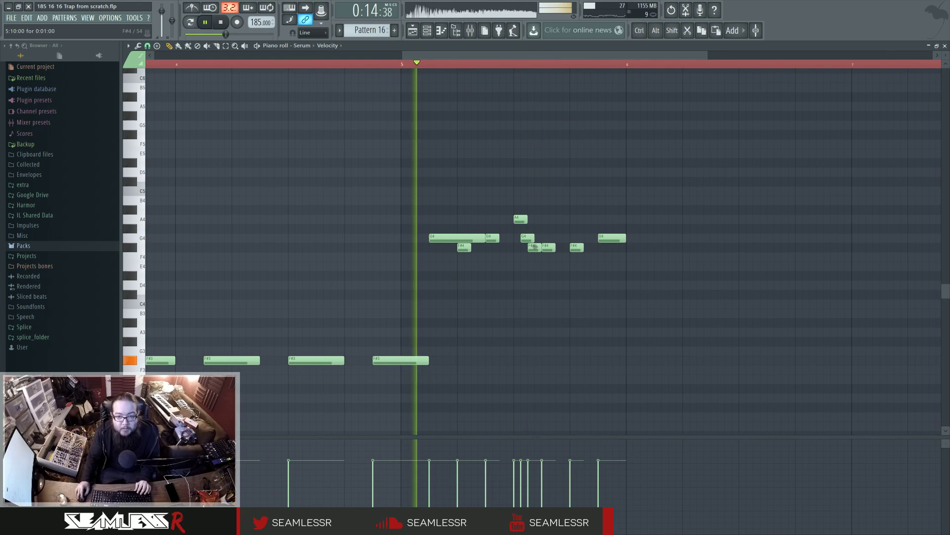
{"action": "left_click_drag", "start_coordinate": [534, 248], "coordinate": [534, 210]}
{"action": "left_click_drag", "start_coordinate": [548, 247], "coordinate": [549, 210]}
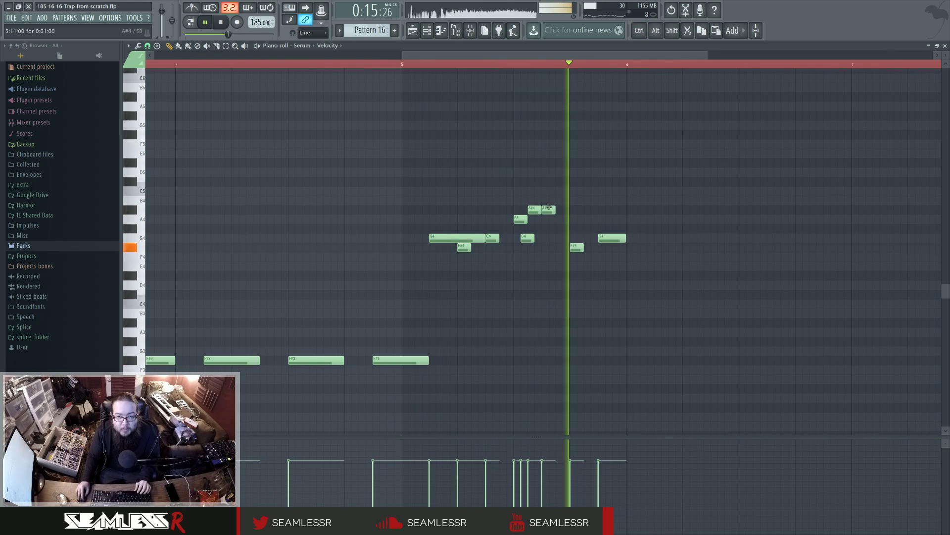
{"action": "left_click_drag", "start_coordinate": [576, 247], "coordinate": [577, 210]}
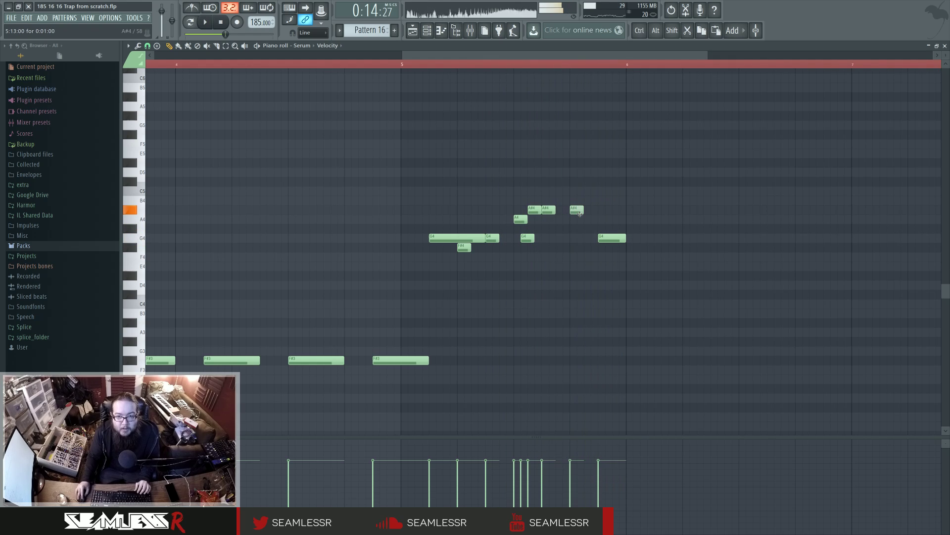
- Replace the note at step 10 of bar 5 with a two-step B4 and remove the G4 at step 15
{"action": "left_click_drag", "start_coordinate": [607, 240], "coordinate": [543, 202]}
{"action": "right_click", "coordinate": [549, 210]}
{"action": "left_click_drag", "start_coordinate": [535, 210], "coordinate": [548, 210]}
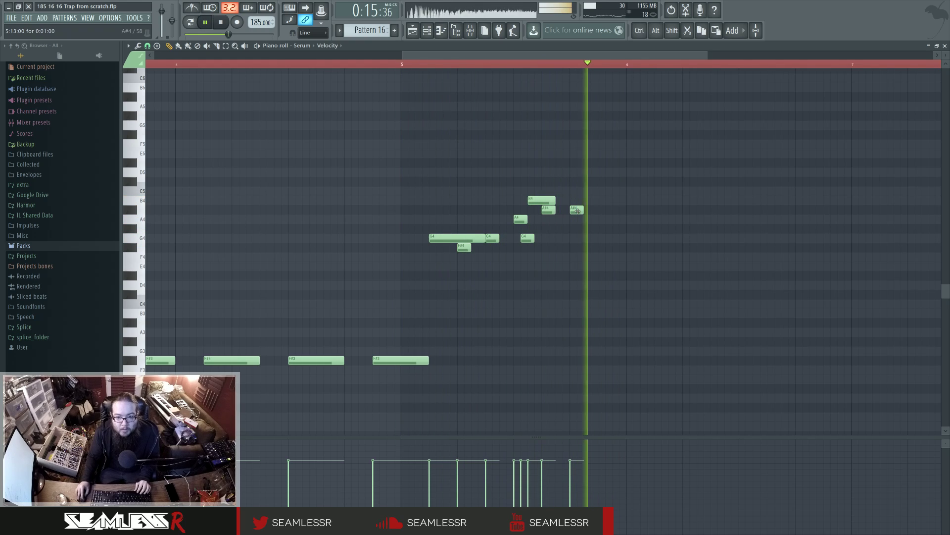
{"action": "key", "text": "space"}
{"action": "key", "text": "space"}
- Add one-step A4 and G4 notes at steps 14 and 15 of bar 5 and an F#3 at the start of bar 6
{"action": "left_click", "coordinate": [590, 220]}
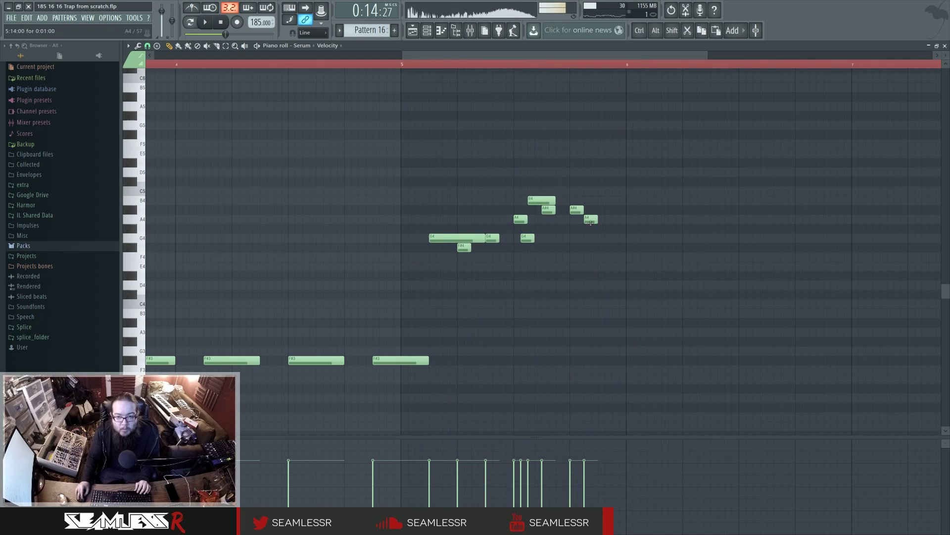
{"action": "left_click", "coordinate": [601, 239]}
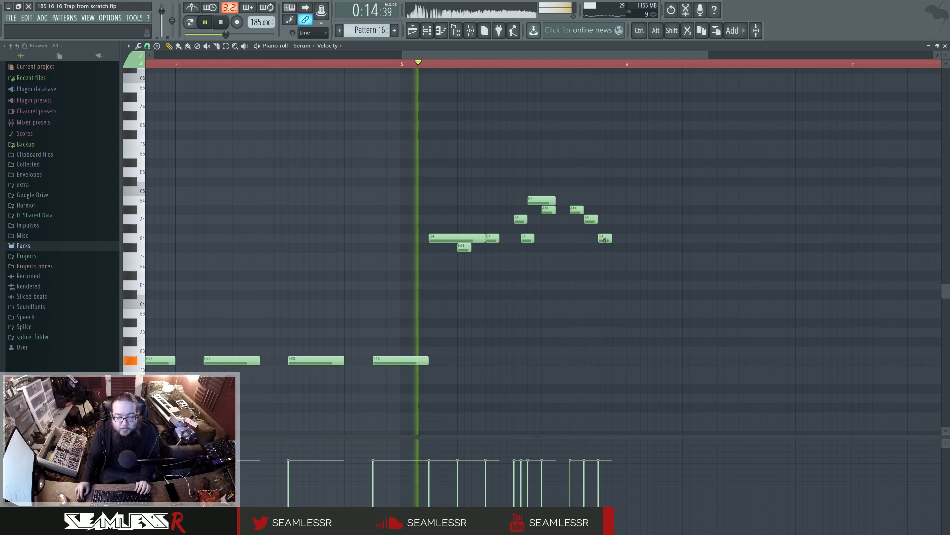
{"action": "left_click", "coordinate": [630, 361]}
{"action": "scroll", "coordinate": [594, 363], "scroll_direction": "down", "scroll_amount": 3}
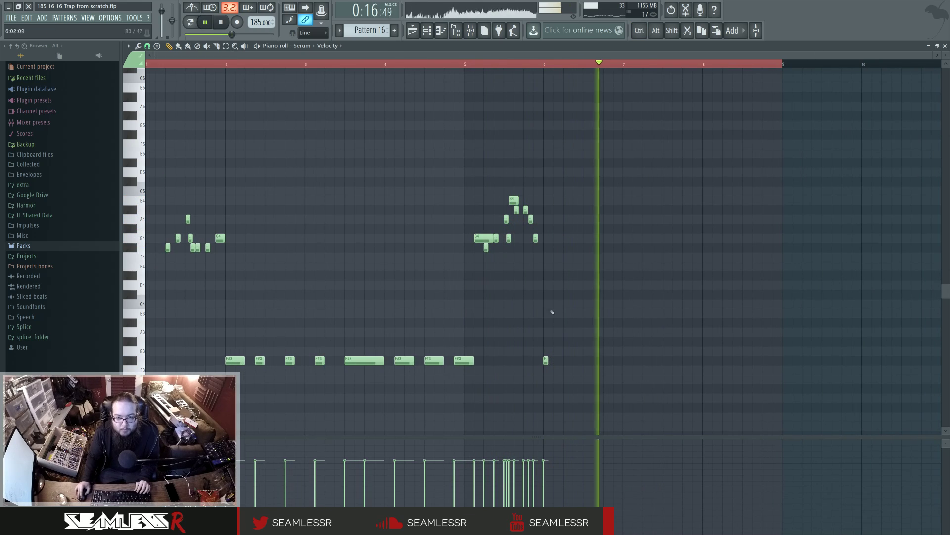
- Return to the playlist and play the arrangement back to hear the Pattern 16 melody in context
{"action": "left_click", "coordinate": [440, 36]}
{"action": "scroll", "coordinate": [700, 300], "scroll_direction": "up", "scroll_amount": 3}
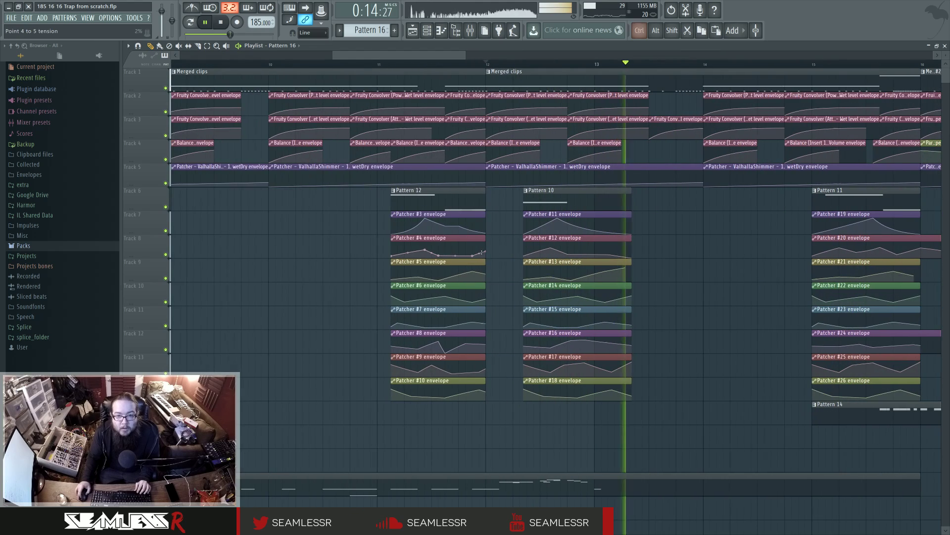
{"action": "key", "text": "space"}
{"action": "scroll", "coordinate": [693, 305], "scroll_direction": "down", "scroll_amount": 2}
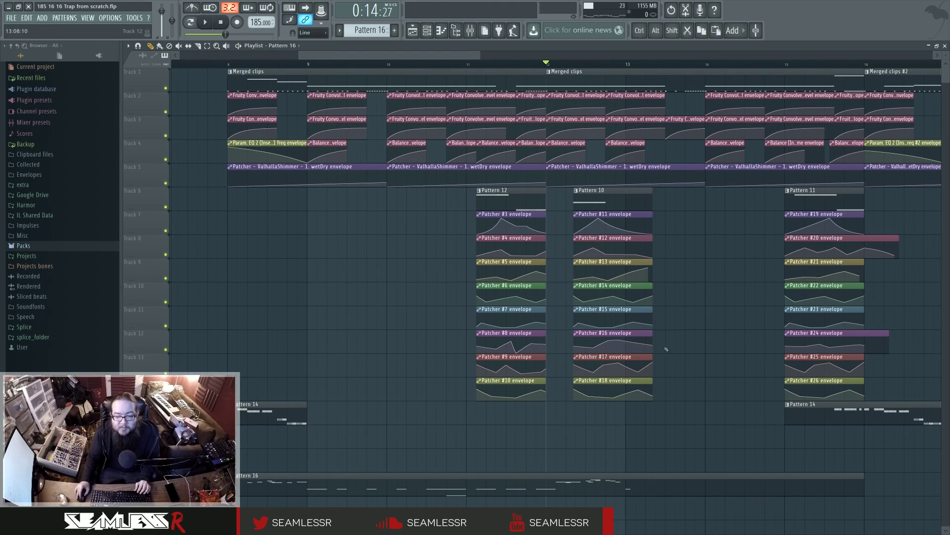
{"action": "scroll", "coordinate": [666, 349], "scroll_direction": "down", "scroll_amount": 4}
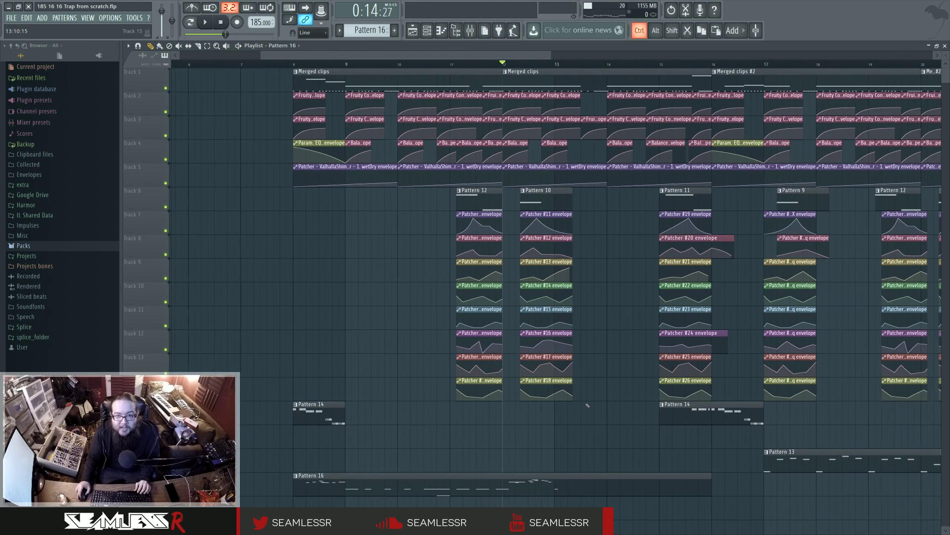
{"action": "scroll", "coordinate": [601, 398], "scroll_direction": "down", "scroll_amount": 1}
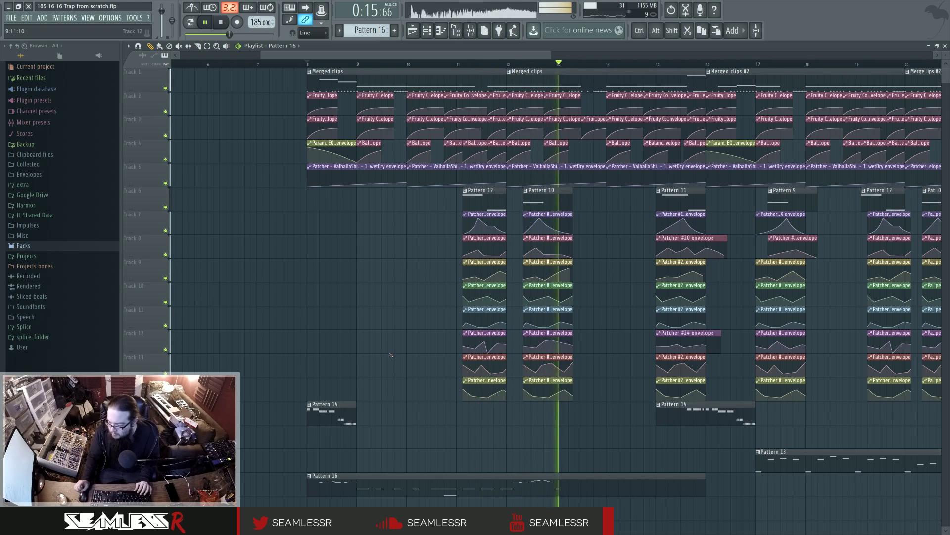
{"action": "key", "text": "space"}
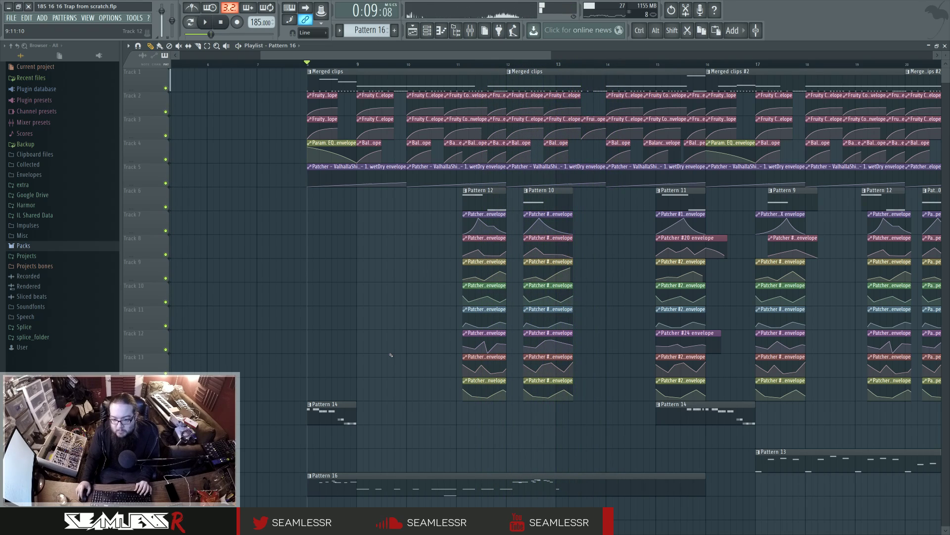
{"action": "key", "text": "space"}
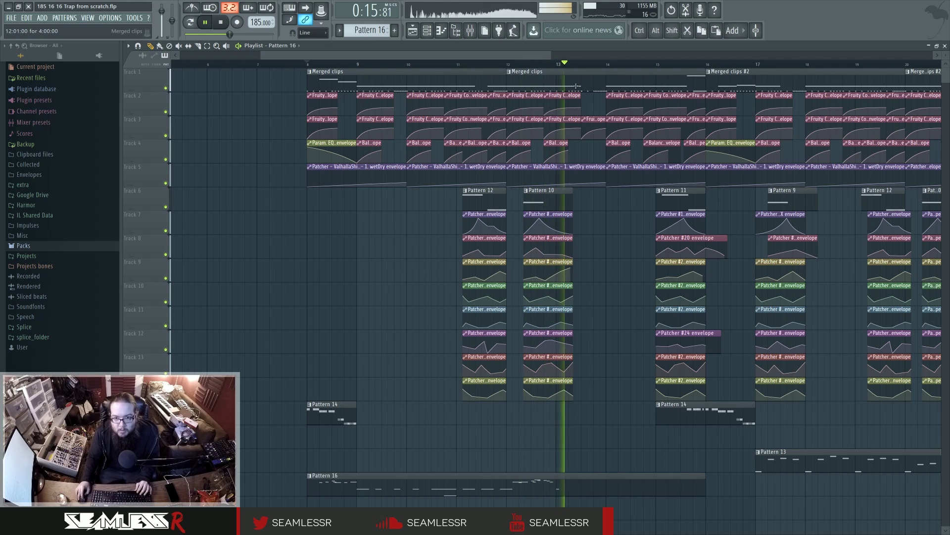
{"action": "key", "text": "space"}
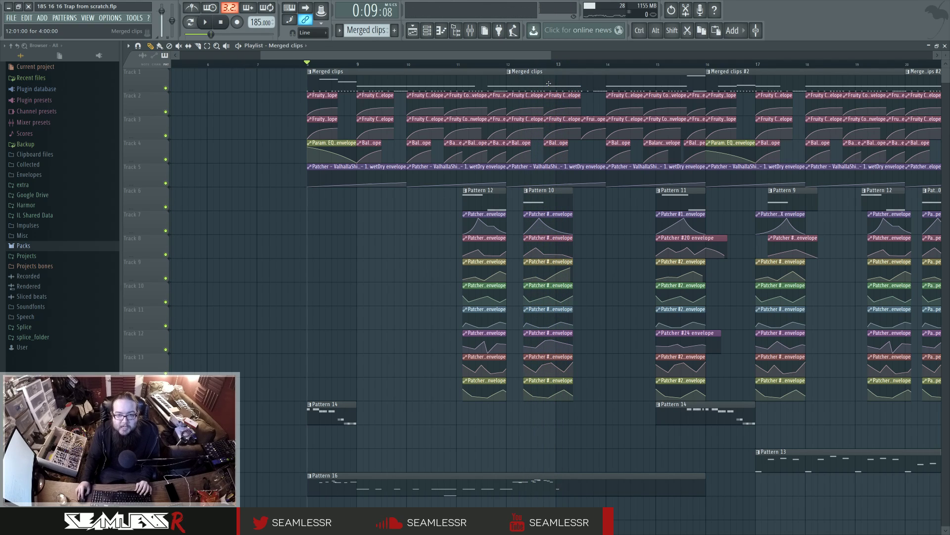
- Open the Merged clips pattern at its Harmor part and examine its channel rack steps around bar 5
{"action": "double_click", "coordinate": [548, 83]}
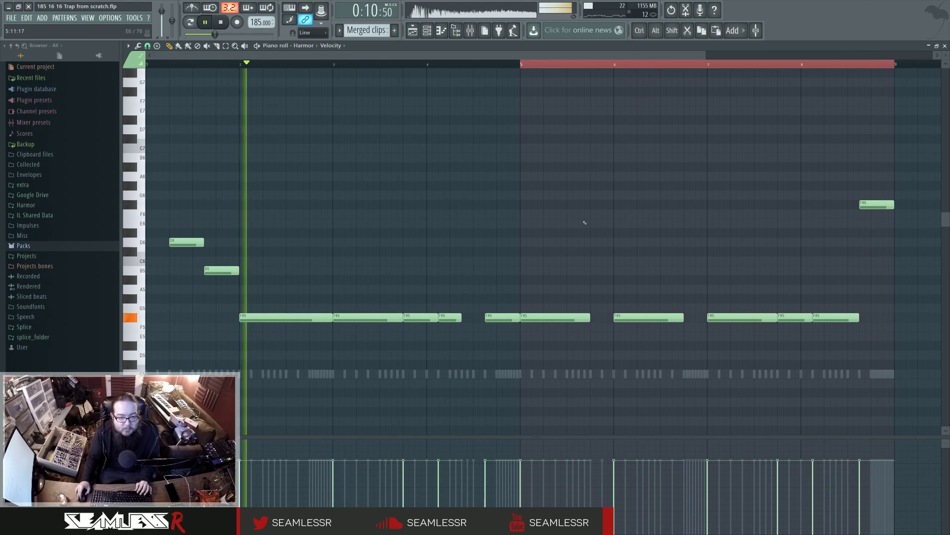
{"action": "left_click", "coordinate": [427, 30]}
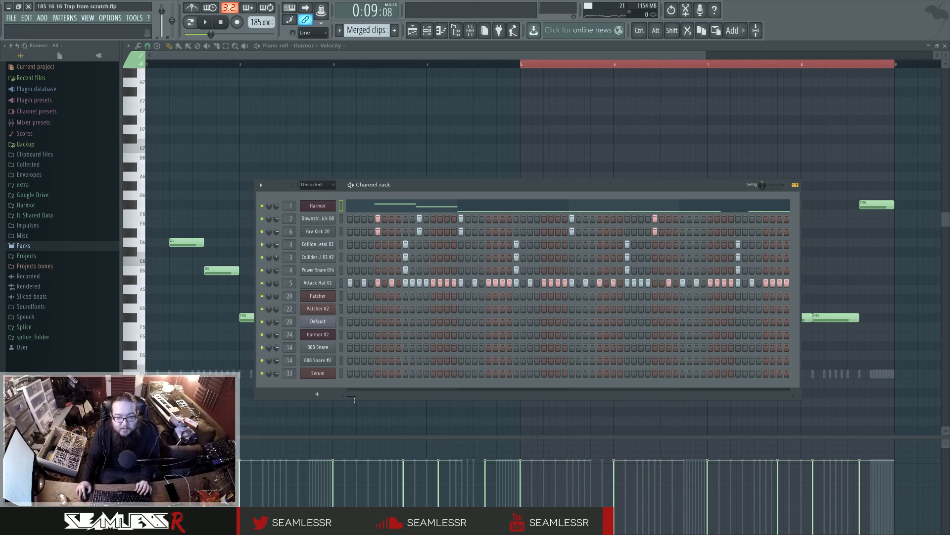
{"action": "left_click_drag", "start_coordinate": [357, 398], "coordinate": [663, 402]}
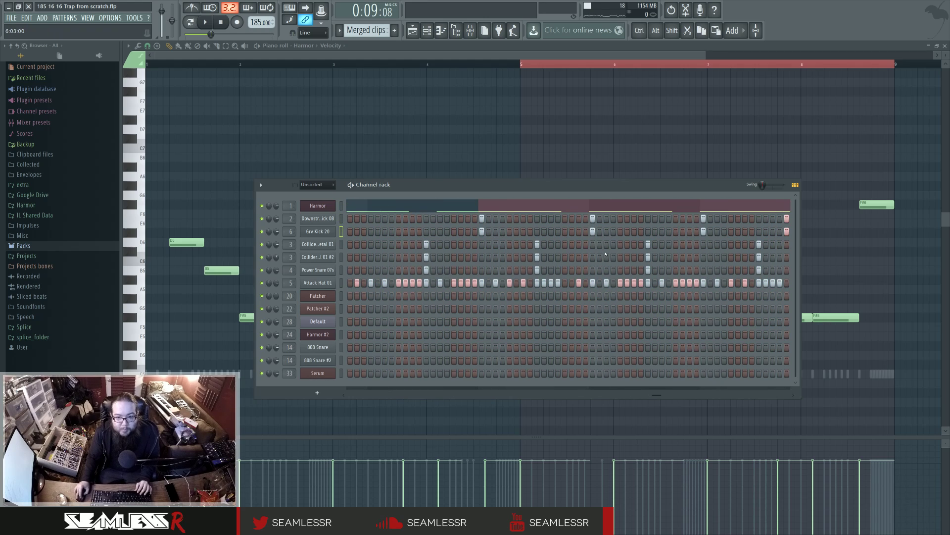
{"action": "key", "text": "F6"}
- Add a four-step Harmor note at step 13 of bar 5 and move it to E6 while auditioning
{"action": "right_click", "coordinate": [523, 71]}
{"action": "key", "text": "space"}
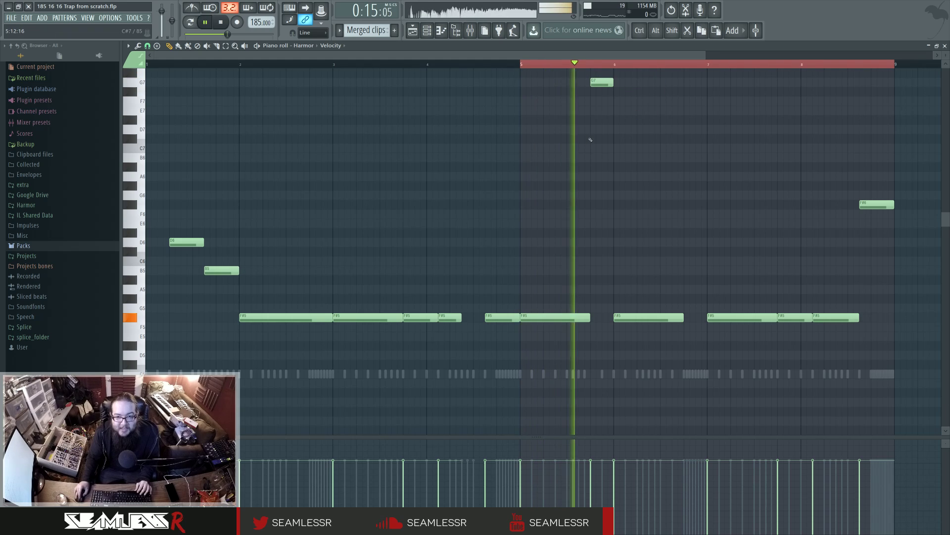
{"action": "key", "text": "space"}
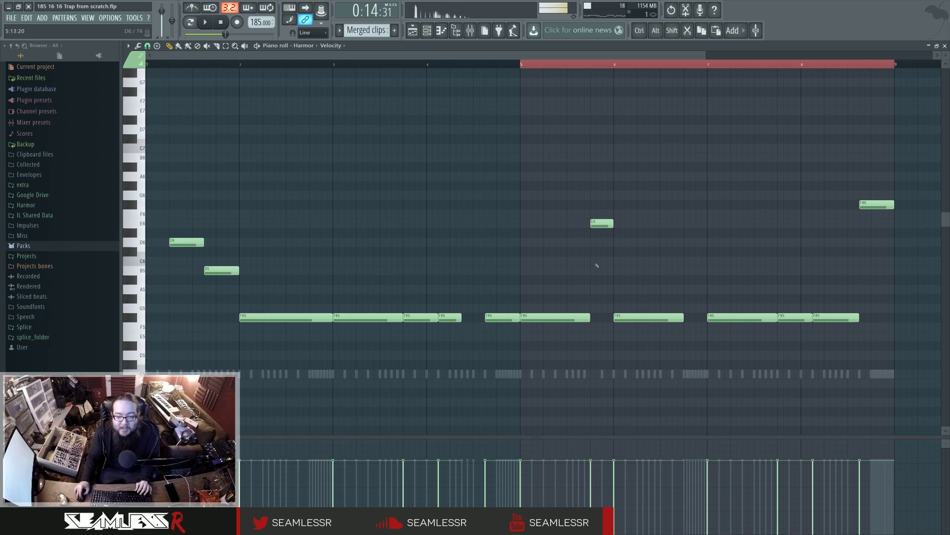
- Try layering a second note panned hard over the E6, first at B6 and at F6, and delete it
{"action": "left_click", "coordinate": [165, 482]}
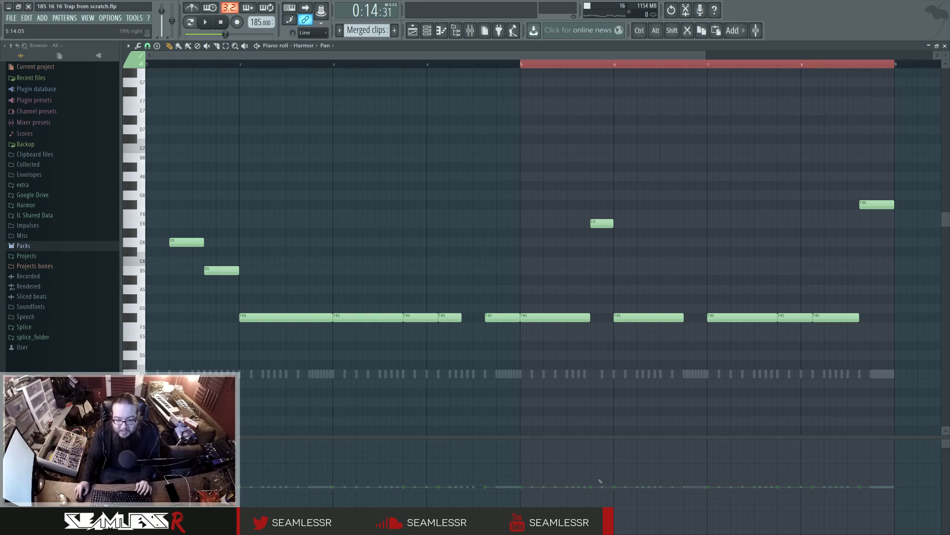
{"action": "key", "text": "space"}
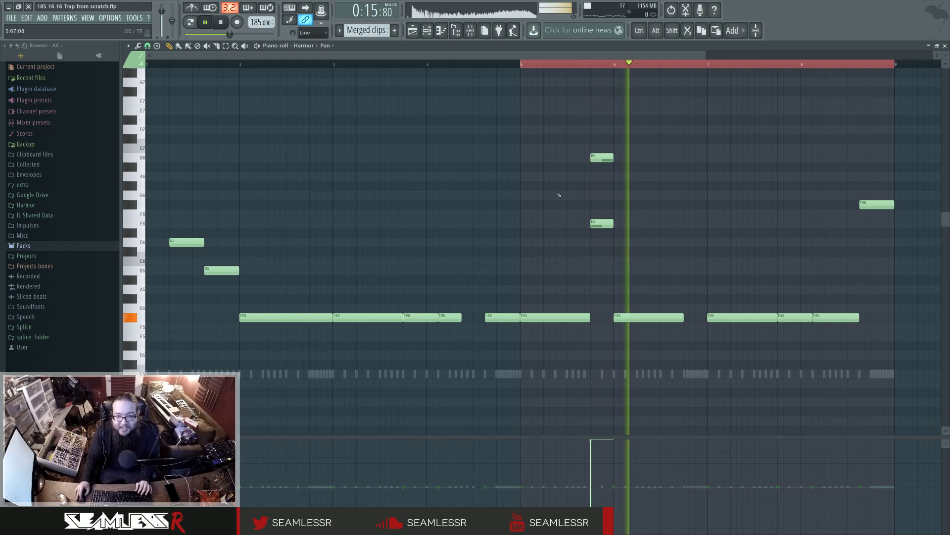
{"action": "key", "text": "space"}
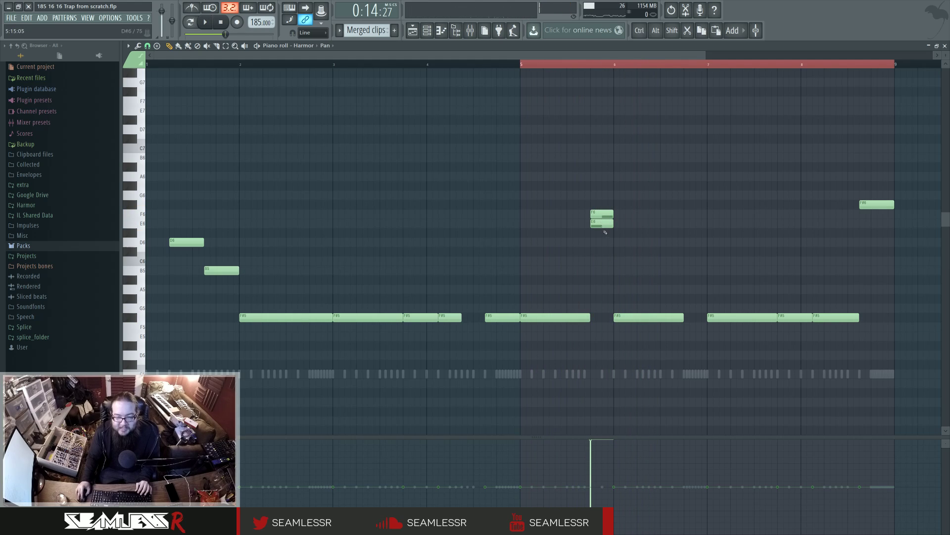
{"action": "key", "text": "space"}
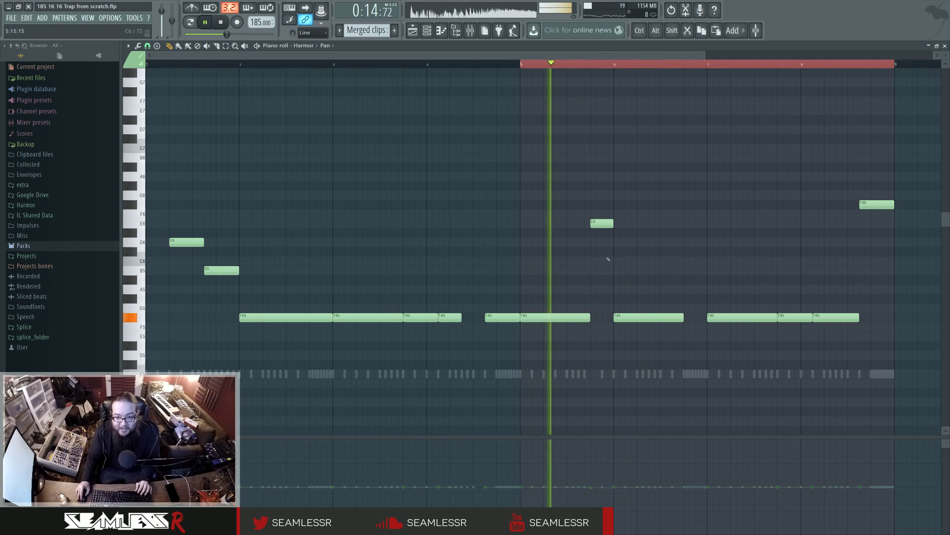
- Try the E6 note in bar 5 at G6 with its start extended back to 5:10:12
{"action": "left_click_drag", "start_coordinate": [601, 222], "coordinate": [599, 191]}
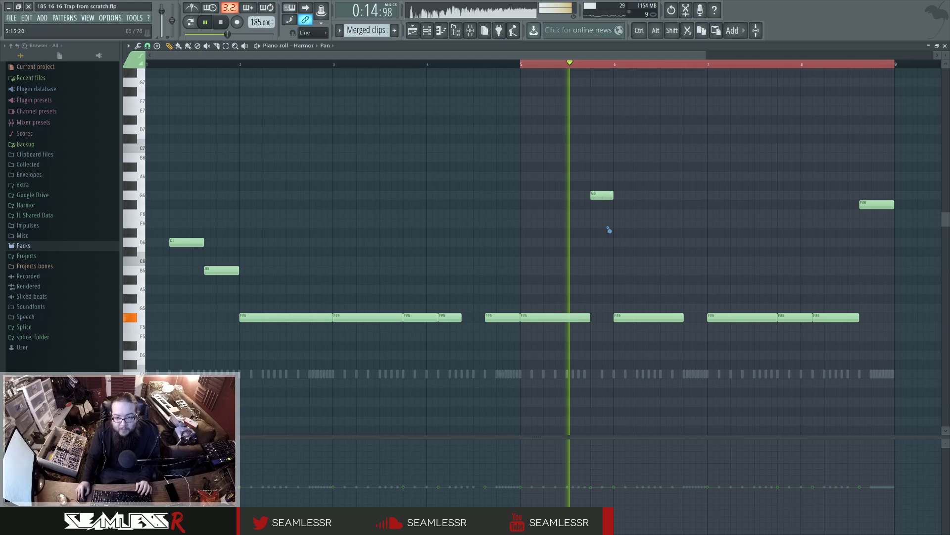
{"action": "key", "text": "space"}
{"action": "left_click_drag", "start_coordinate": [600, 196], "coordinate": [612, 200]}
{"action": "key", "text": "space"}
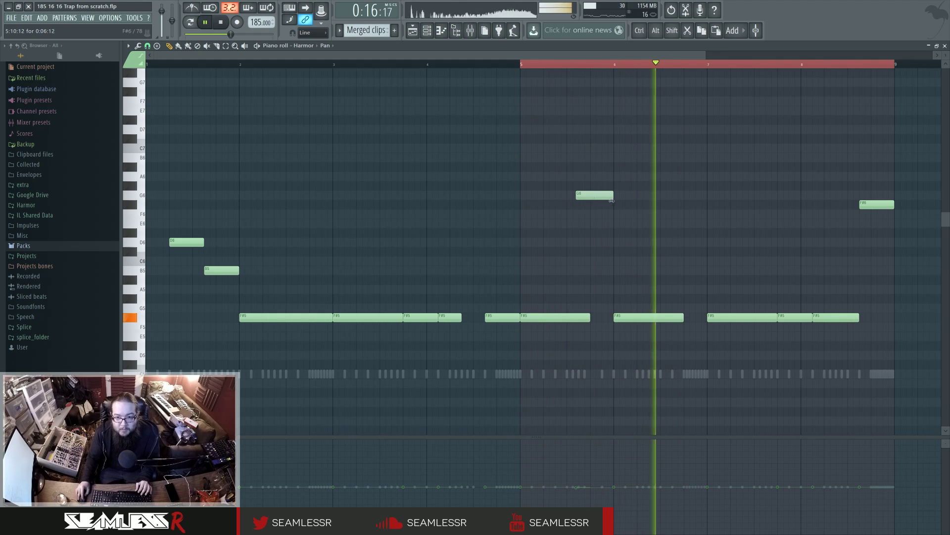
{"action": "key", "text": "space"}
{"action": "key", "text": "space"}
- Shorten the F#5 note at the start of bar 5 to eight steps and place the high note as a four-step F#6 at step 13
{"action": "left_click_drag", "start_coordinate": [590, 317], "coordinate": [579, 317]}
{"action": "key", "text": "space"}
{"action": "key", "text": "space"}
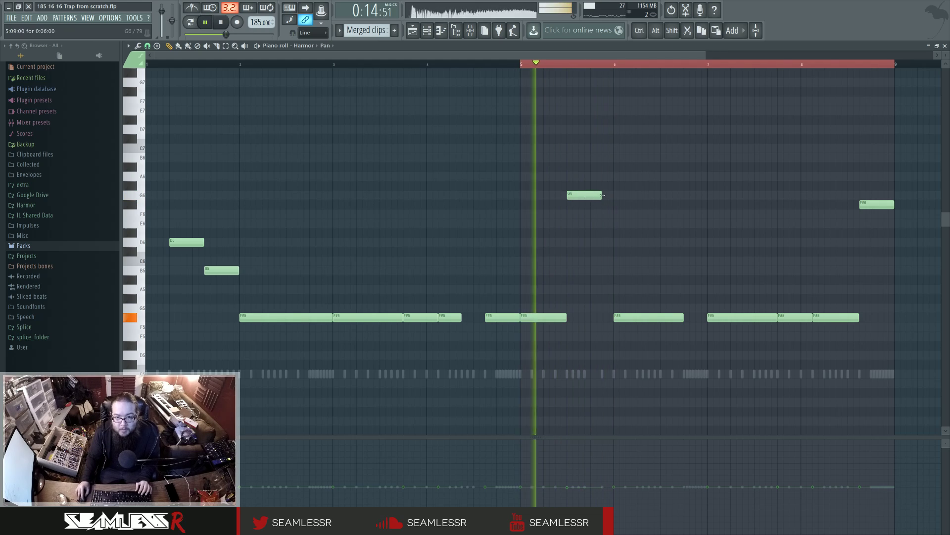
{"action": "mouse_move", "coordinate": [602, 195]}
{"action": "left_mouse_down"}
{"action": "mouse_move", "coordinate": [614, 195]}
{"action": "mouse_move", "coordinate": [590, 272]}
{"action": "mouse_move", "coordinate": [589, 317]}
{"action": "mouse_move", "coordinate": [589, 204]}
{"action": "mouse_move", "coordinate": [614, 204]}
{"action": "left_mouse_up"}
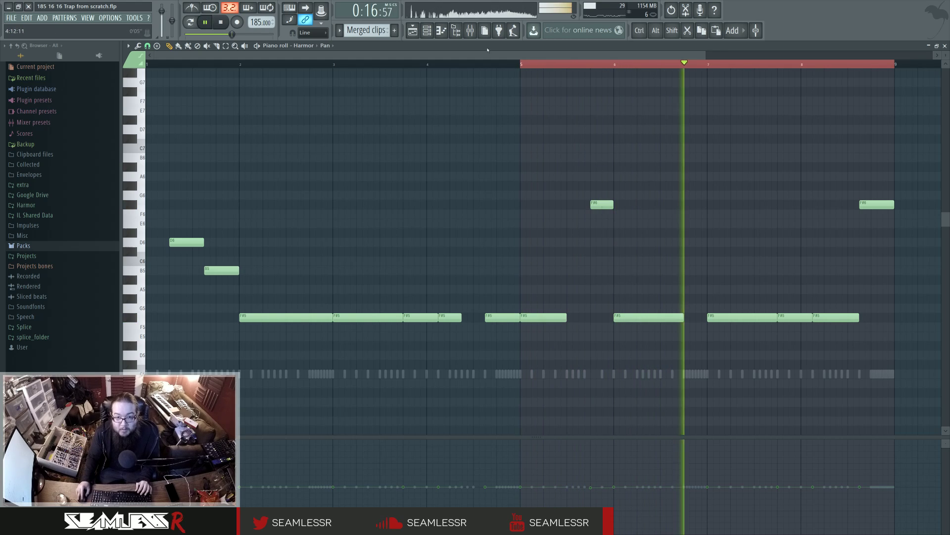
- Raise the volume of mixer Insert 33 to 112% (2.8 dB) while the arrangement plays
{"action": "left_click", "coordinate": [413, 31]}
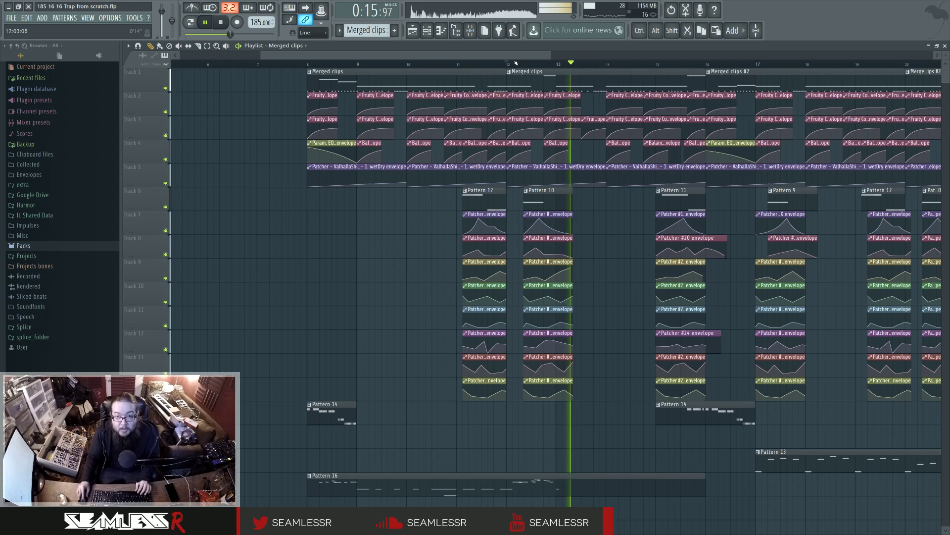
{"action": "left_click", "coordinate": [478, 33]}
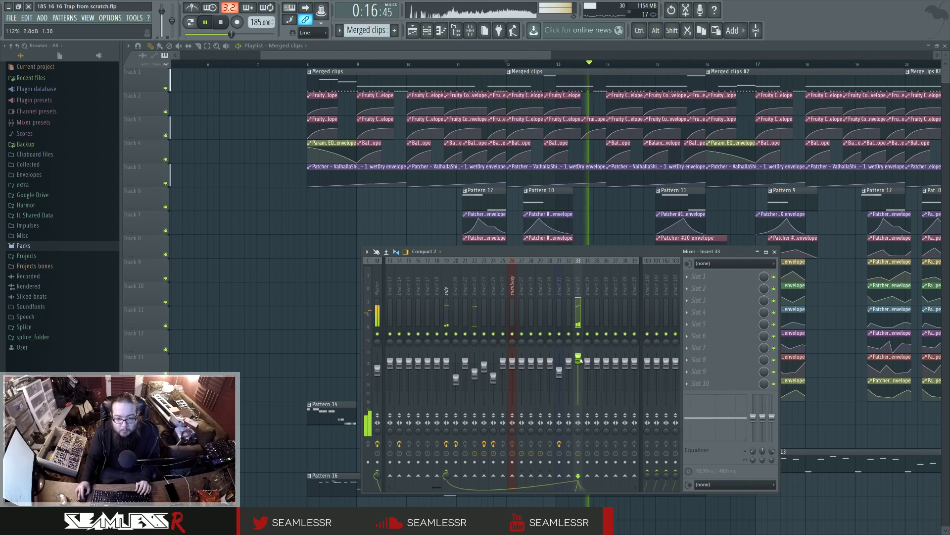
{"action": "key", "text": "F9"}
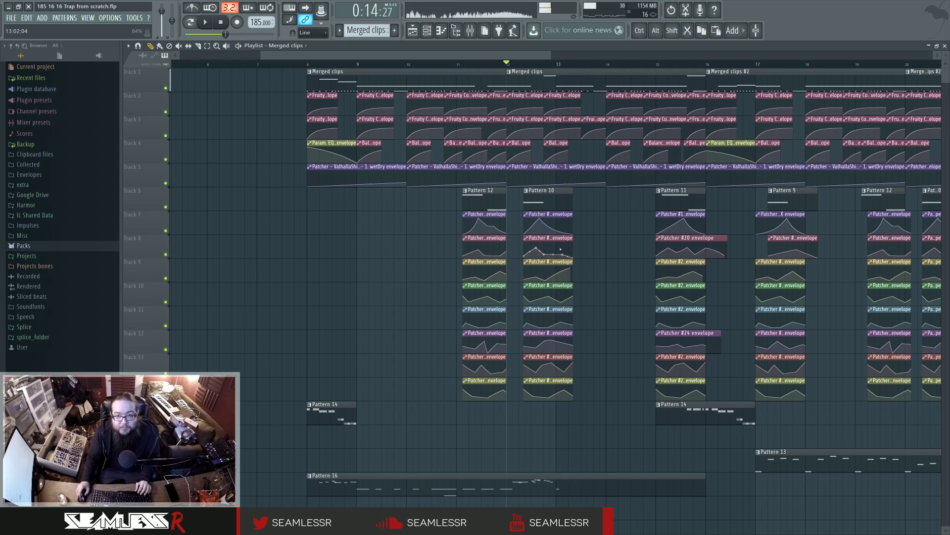
- Audition the arrangement around bar 12 and review the Serum melody of Pattern 16 in the piano roll
{"action": "scroll", "coordinate": [561, 119], "scroll_direction": "up", "scroll_amount": 2}
{"action": "scroll", "coordinate": [567, 132], "scroll_direction": "up", "scroll_amount": 1}
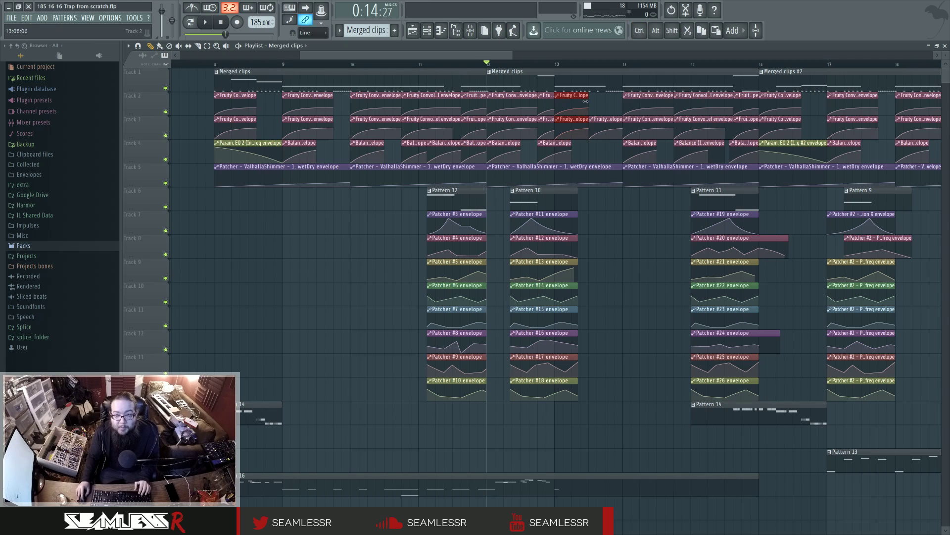
{"action": "key", "text": "space"}
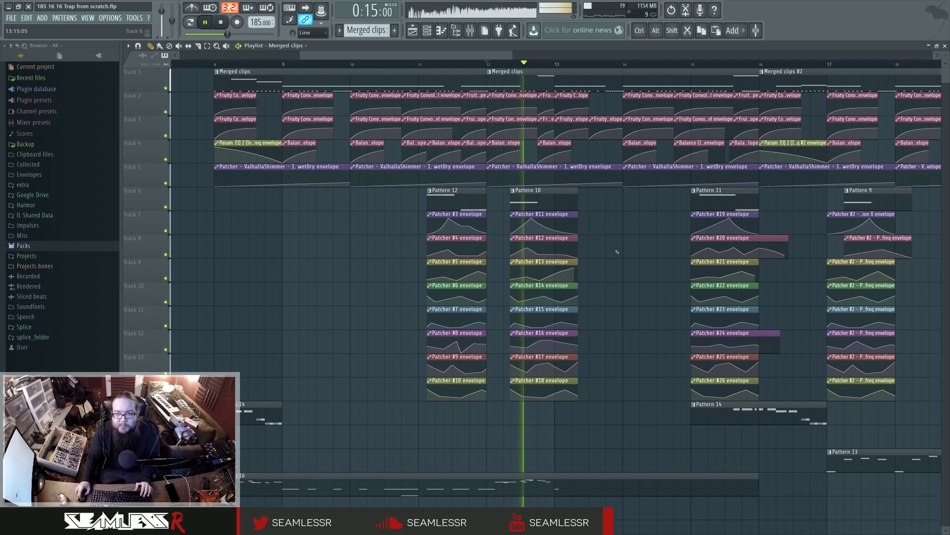
{"action": "key", "text": "space"}
{"action": "key", "text": "F7"}
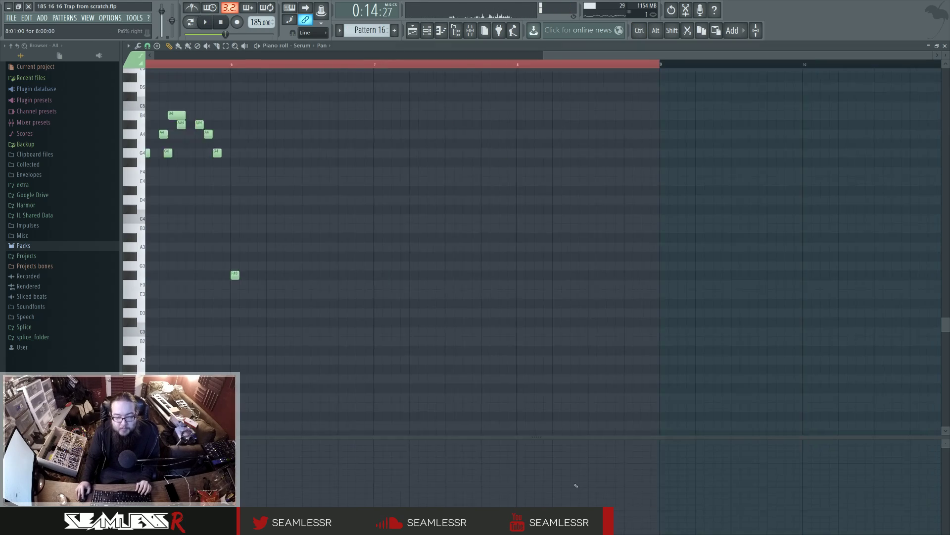
{"action": "key", "text": "space"}
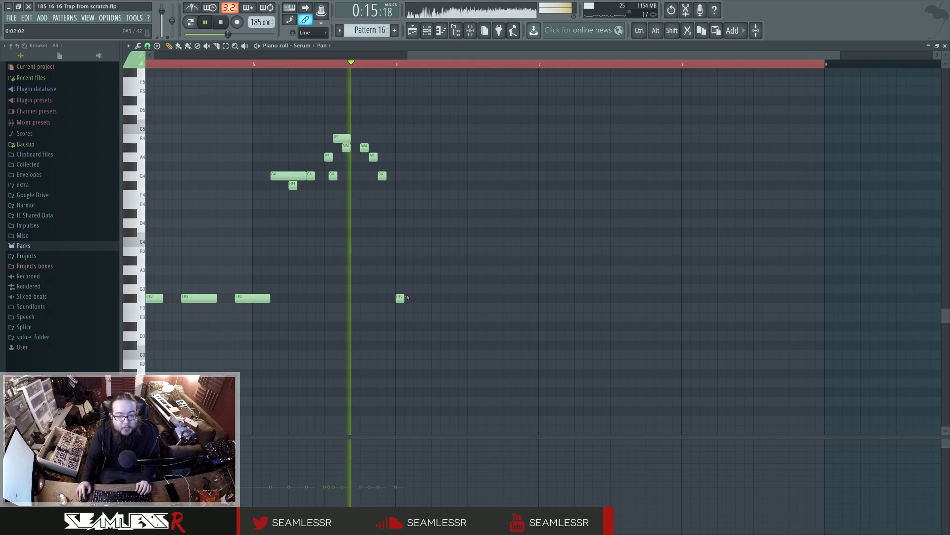
{"action": "scroll", "coordinate": [496, 310], "scroll_direction": "down", "scroll_amount": 4}
{"action": "scroll", "coordinate": [640, 348], "scroll_direction": "up", "scroll_amount": 2}
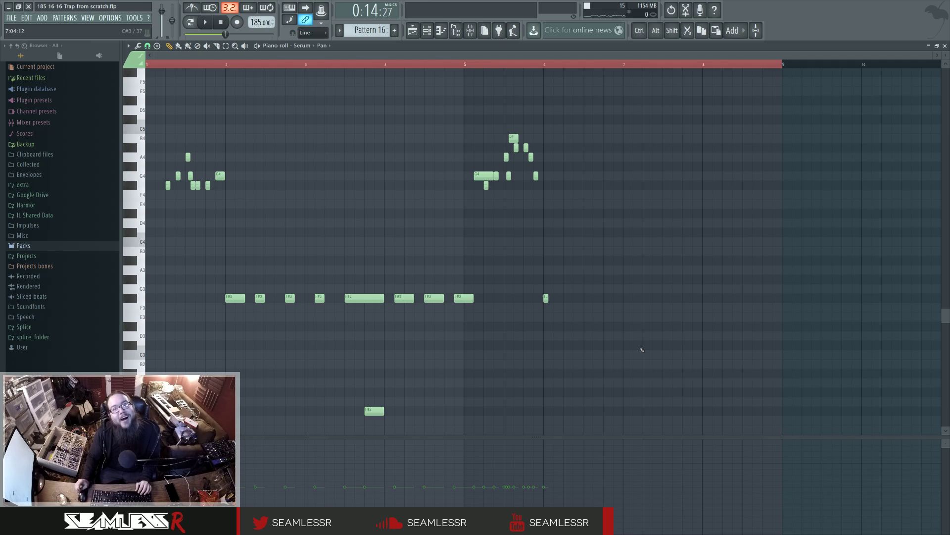
- Try one-step F#3 notes at steps 7 and 13 of bar 6 in the Serum melody and delete them
{"action": "key", "text": "space"}
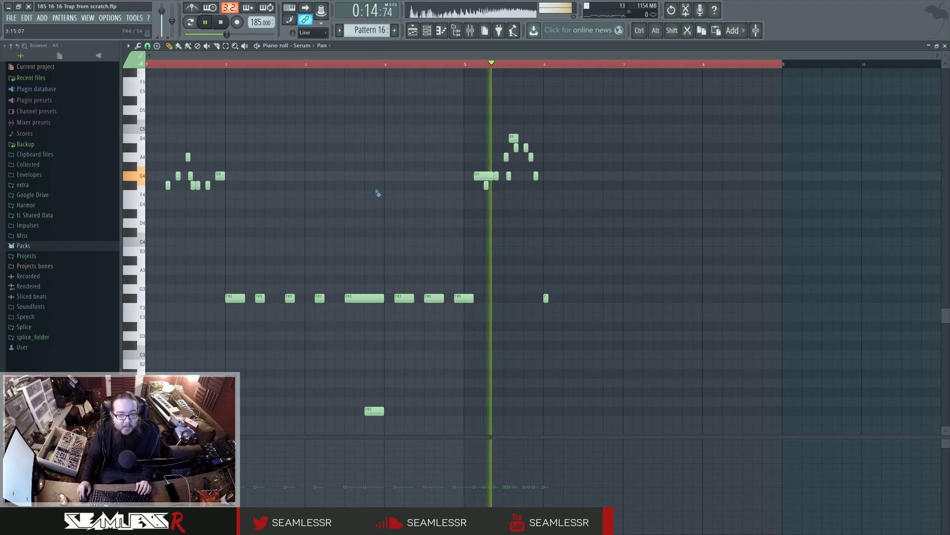
{"action": "key", "text": "space"}
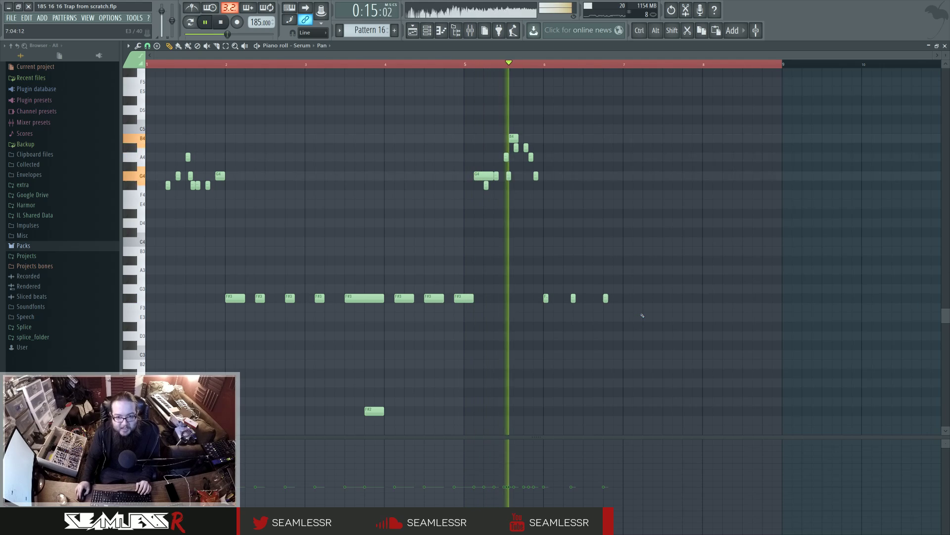
{"action": "key", "text": "space"}
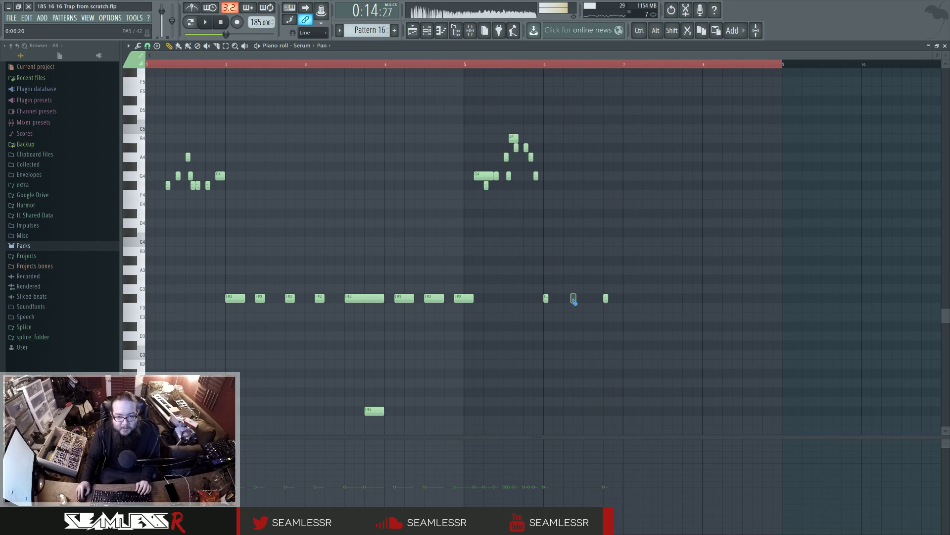
{"action": "key", "text": "space"}
{"action": "scroll", "coordinate": [624, 310], "scroll_direction": "up", "scroll_amount": 3}
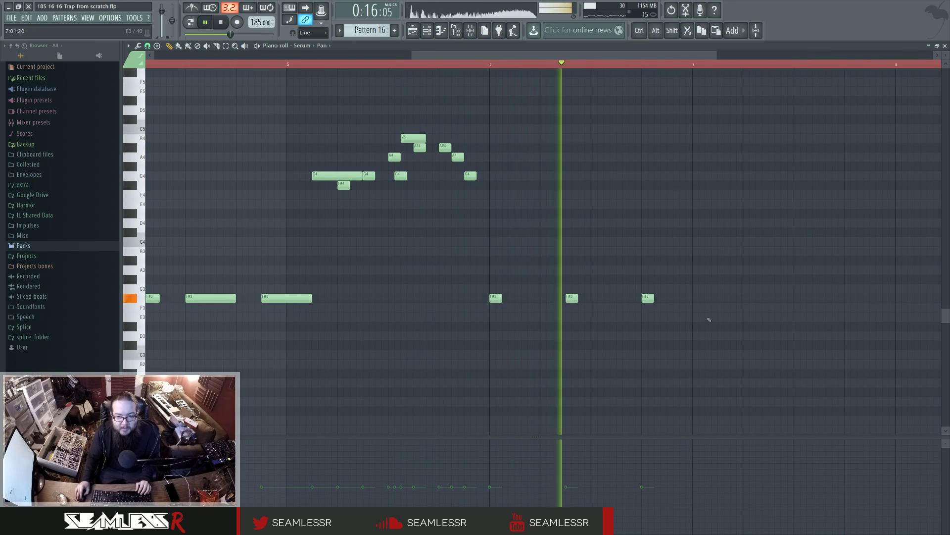
{"action": "key", "text": "space"}
{"action": "right_click", "coordinate": [572, 299]}
{"action": "key", "text": "space"}
{"action": "right_click", "coordinate": [647, 299]}
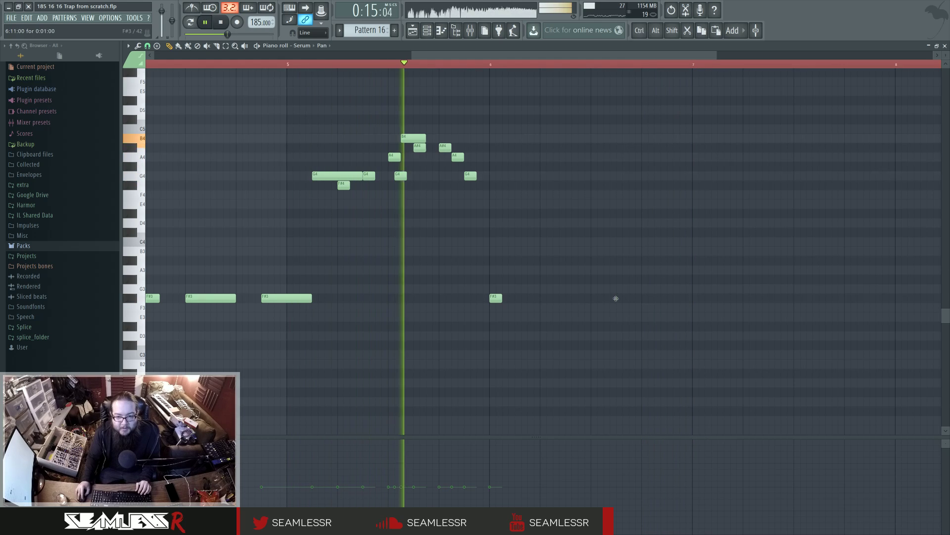
- Lengthen the F#3 note at the start of bar 6 to four steps
{"action": "left_click", "coordinate": [619, 297]}
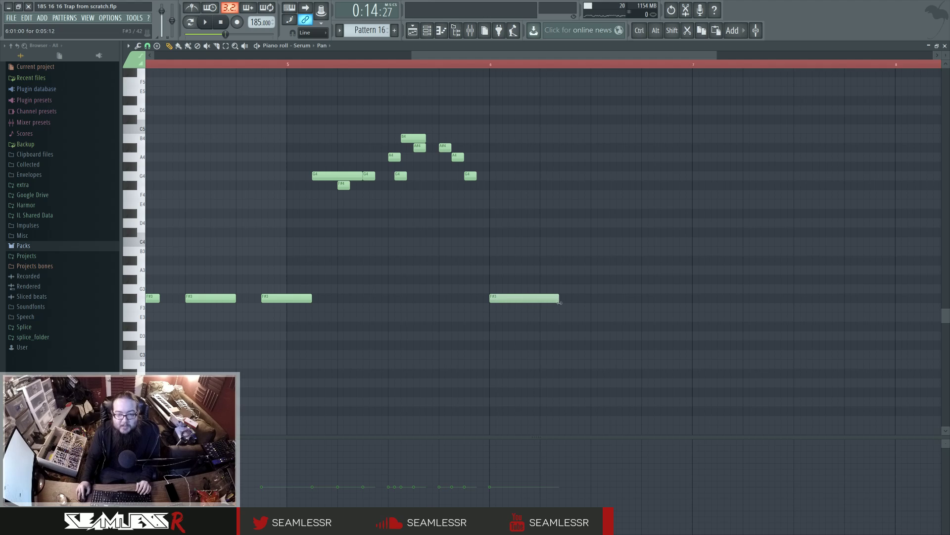
{"action": "mouse_move", "coordinate": [540, 302]}
{"action": "left_mouse_down"}
{"action": "mouse_move", "coordinate": [565, 298]}
{"action": "mouse_move", "coordinate": [540, 298]}
{"action": "left_mouse_up"}
{"action": "key", "text": "space"}
{"action": "key", "text": "space"}
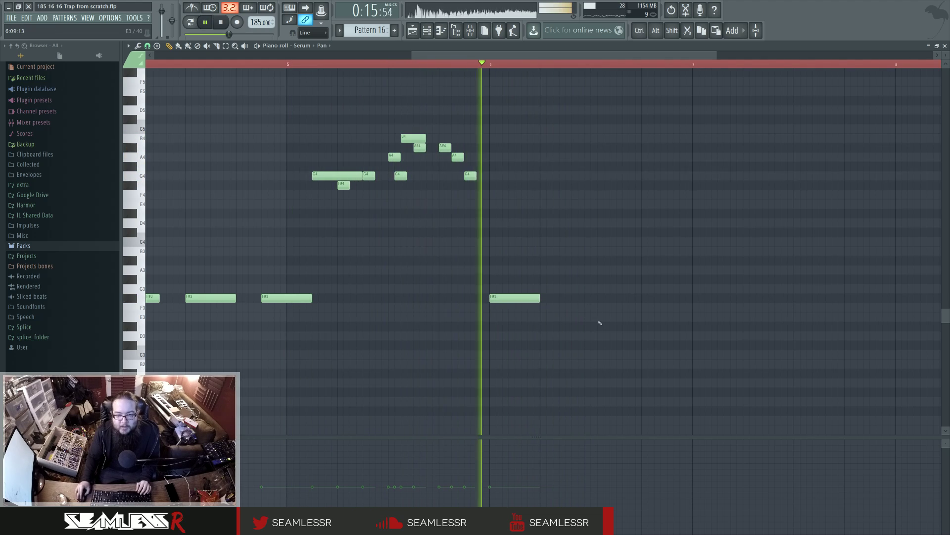
- Try the four-step note at the start of bar 6 an octave lower at F#2 while auditioning
{"action": "scroll", "coordinate": [600, 322], "scroll_direction": "down", "scroll_amount": 1}
{"action": "left_click_drag", "start_coordinate": [503, 270], "coordinate": [502, 382]}
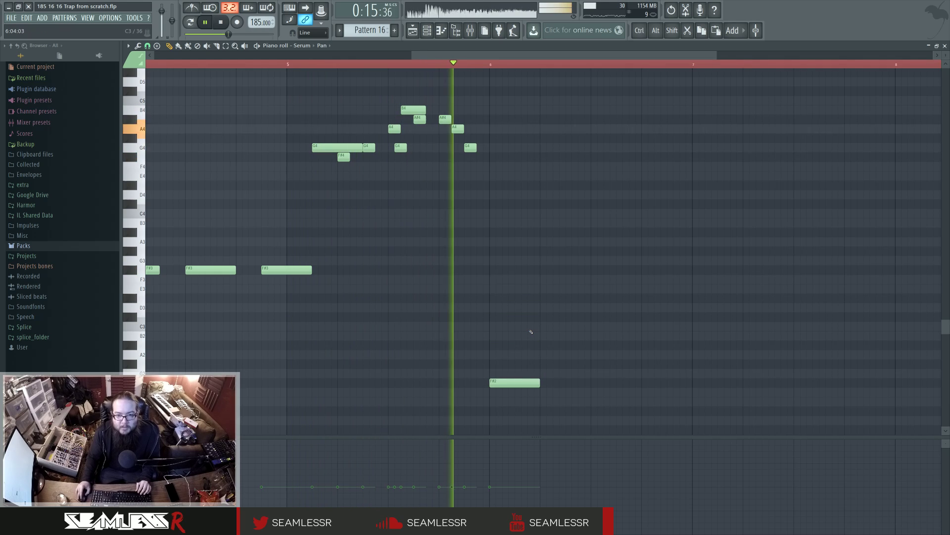
{"action": "key", "text": "space"}
{"action": "key", "text": "space"}
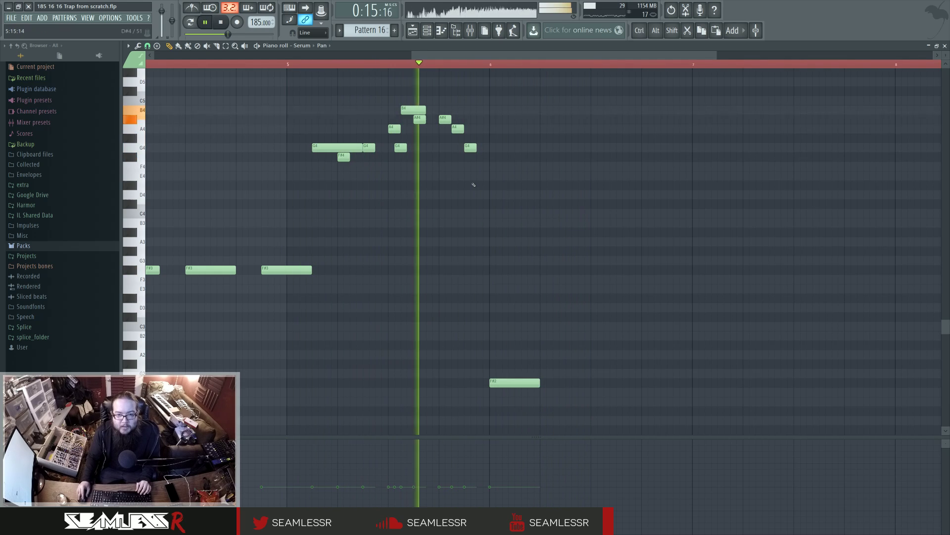
{"action": "key", "text": "space"}
{"action": "key", "text": "space"}
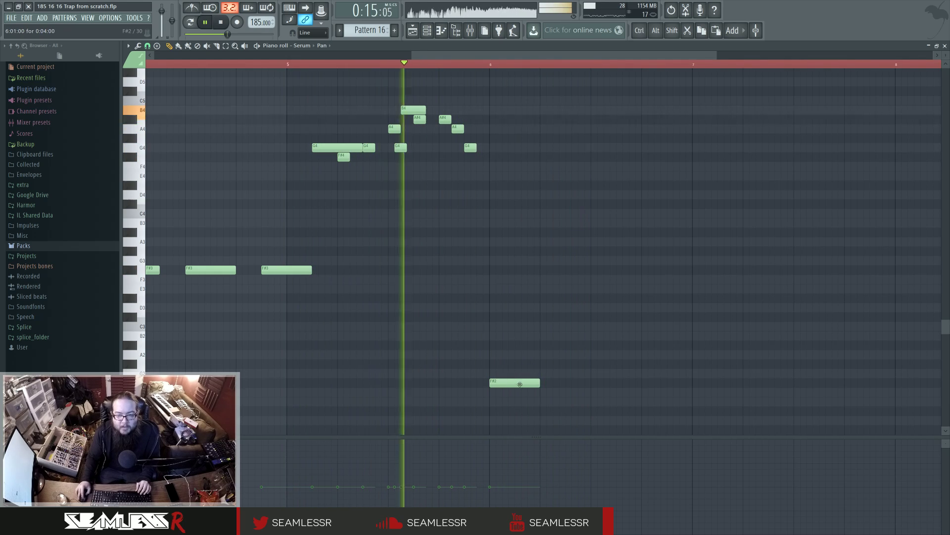
- Try starting the F#2 note earlier at step 16 of bar 5 with a five-step length
{"action": "key", "text": "space"}
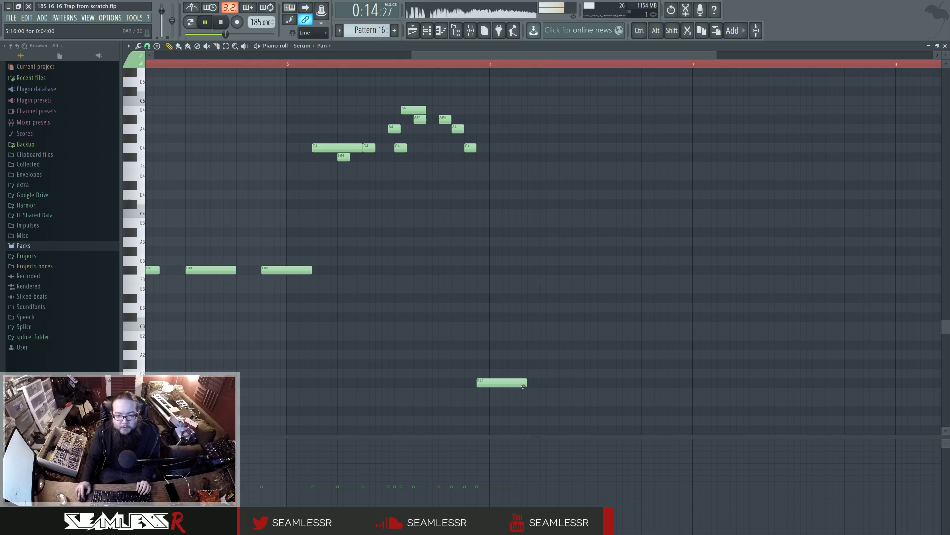
{"action": "left_click_drag", "start_coordinate": [523, 386], "coordinate": [535, 385]}
{"action": "key", "text": "space"}
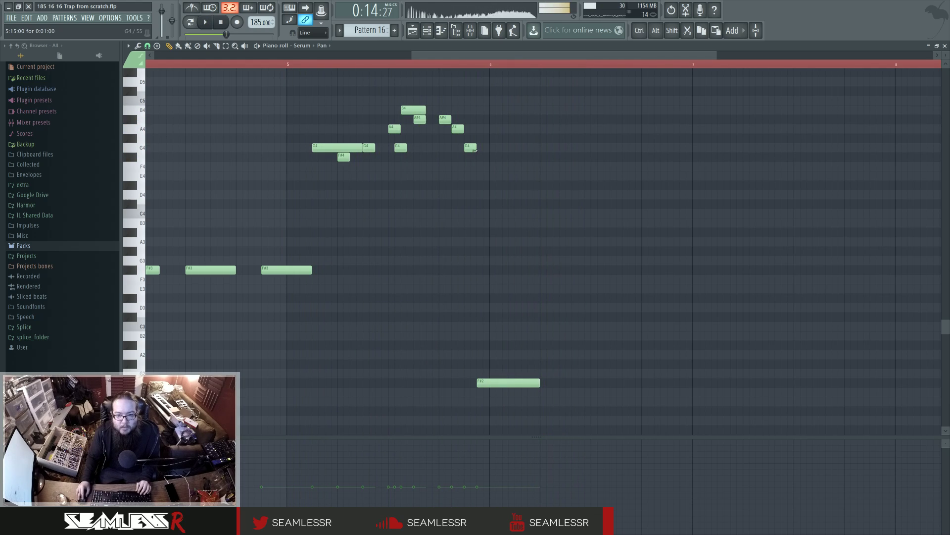
- Lengthen the last G4 note in bar 5 to two steps so it ends at bar 6
{"action": "left_click_drag", "start_coordinate": [475, 149], "coordinate": [487, 149]}
{"action": "key", "text": "space"}
{"action": "key", "text": "space"}
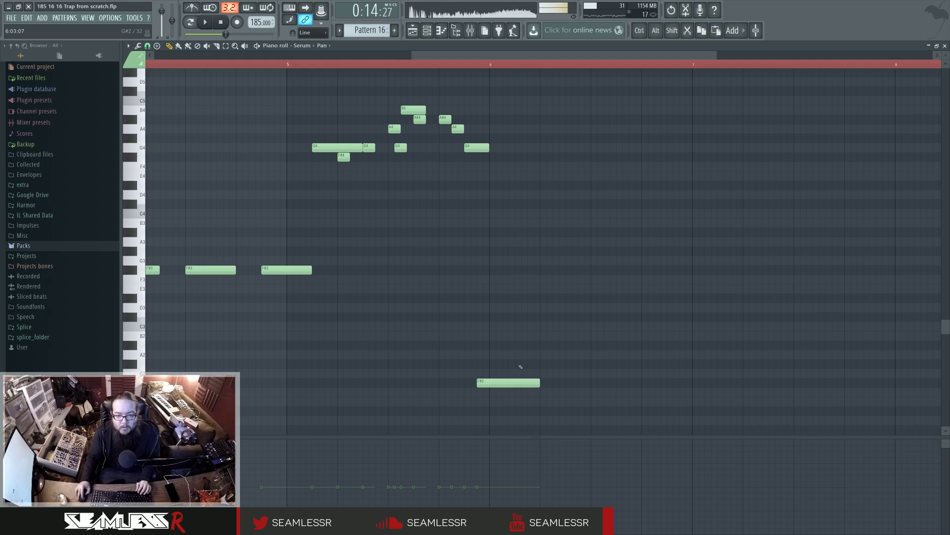
- Put the F#2 note's start back at the beginning of bar 6 with a four-step length
{"action": "key", "text": "space"}
{"action": "left_click_drag", "start_coordinate": [520, 382], "coordinate": [540, 385]}
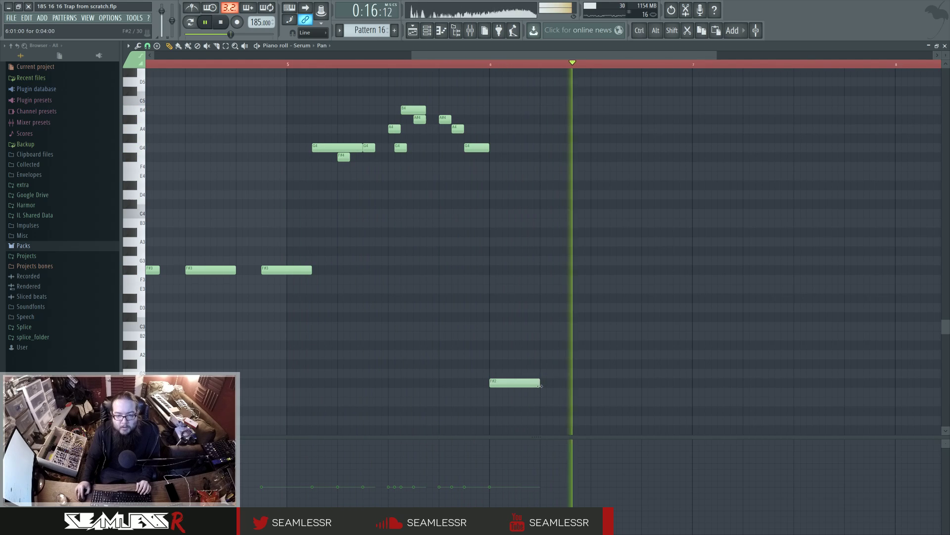
{"action": "key", "text": "space"}
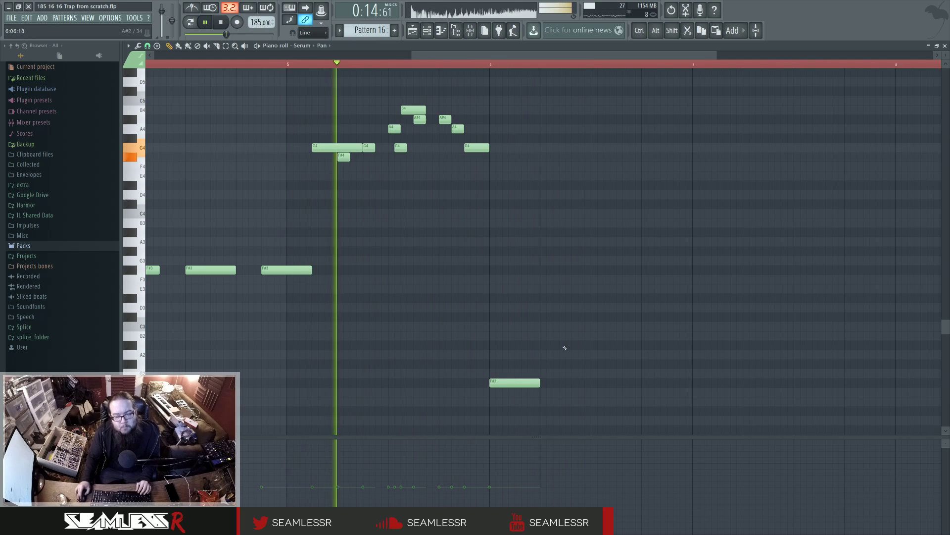
- Try additional four-step F#2 notes at step 9 of bar 6 and at the start of bar 7
{"action": "left_click", "coordinate": [566, 382]}
{"action": "right_click", "coordinate": [590, 384]}
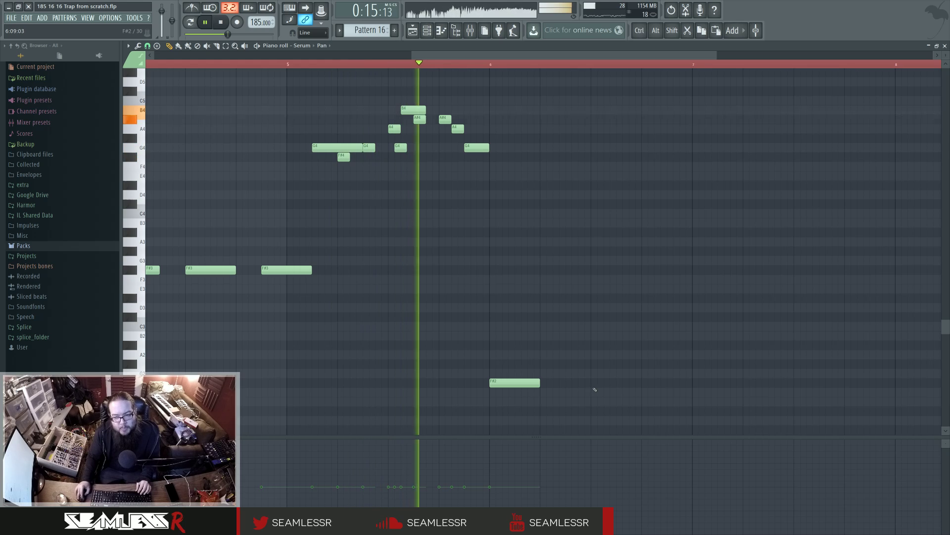
{"action": "left_click", "coordinate": [591, 383]}
{"action": "left_click", "coordinate": [709, 383]}
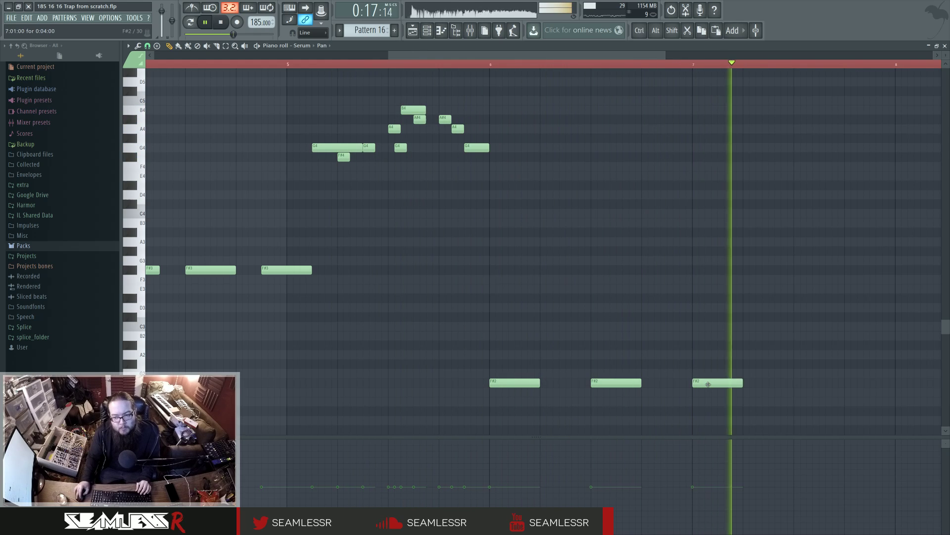
- Replace the F#2 notes in bar 6 with four-step F#3 notes at steps 1 and 7
{"action": "left_click", "coordinate": [567, 269]}
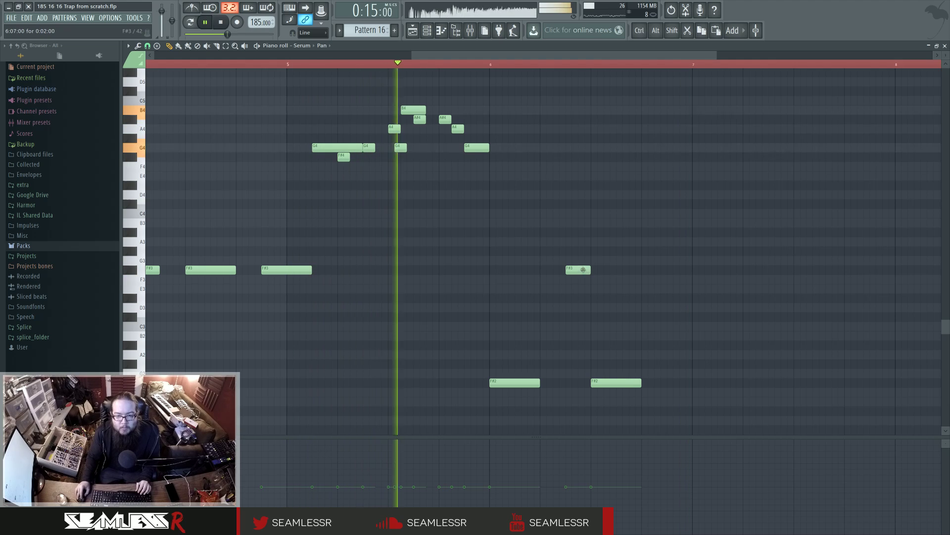
{"action": "right_click", "coordinate": [592, 382]}
{"action": "left_click_drag", "start_coordinate": [588, 275], "coordinate": [618, 382]}
{"action": "key", "text": "space"}
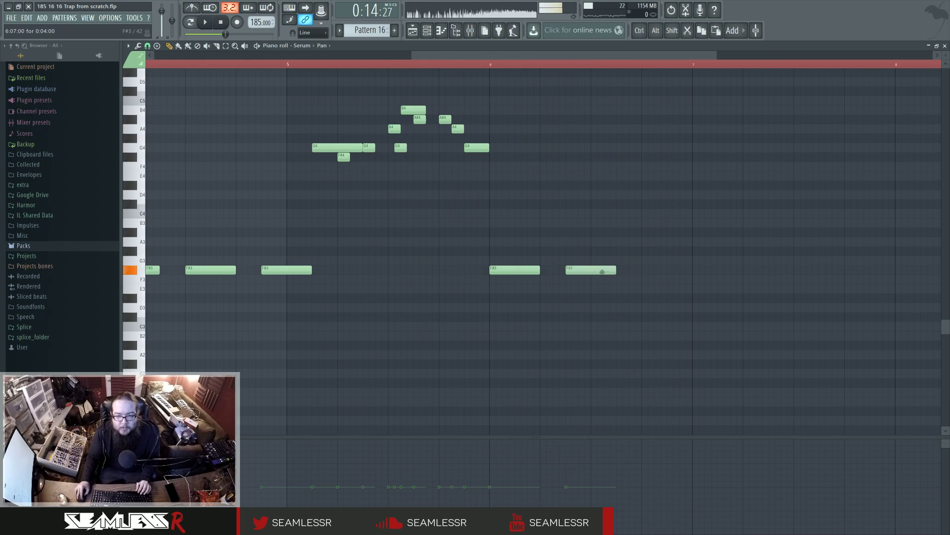
- Add half-step F#3 notes on steps 13 to 16 of bar 6 and delete those on steps 14 and 16
{"action": "scroll", "coordinate": [659, 282], "scroll_direction": "down", "scroll_amount": 2, "text": "ctrl"}
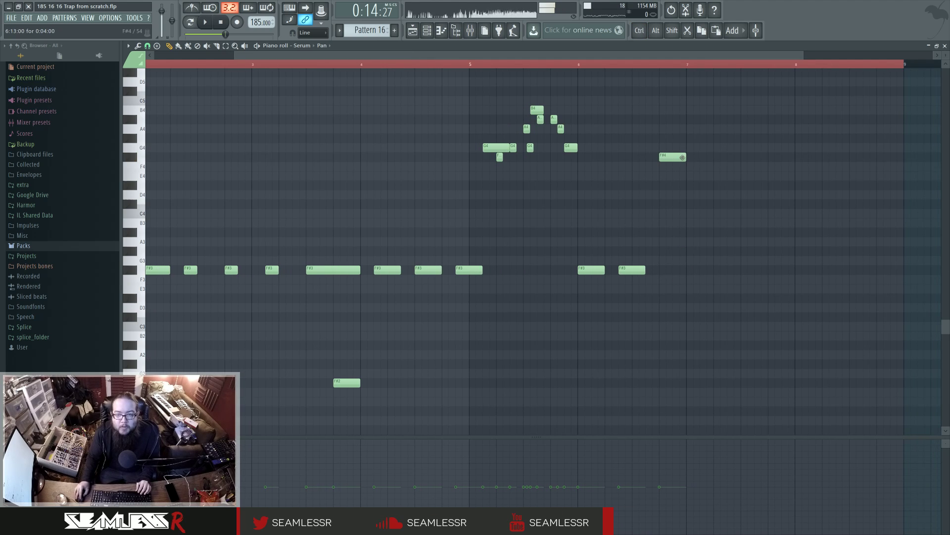
{"action": "scroll", "coordinate": [682, 157], "scroll_direction": "up", "scroll_amount": 2, "text": "ctrl"}
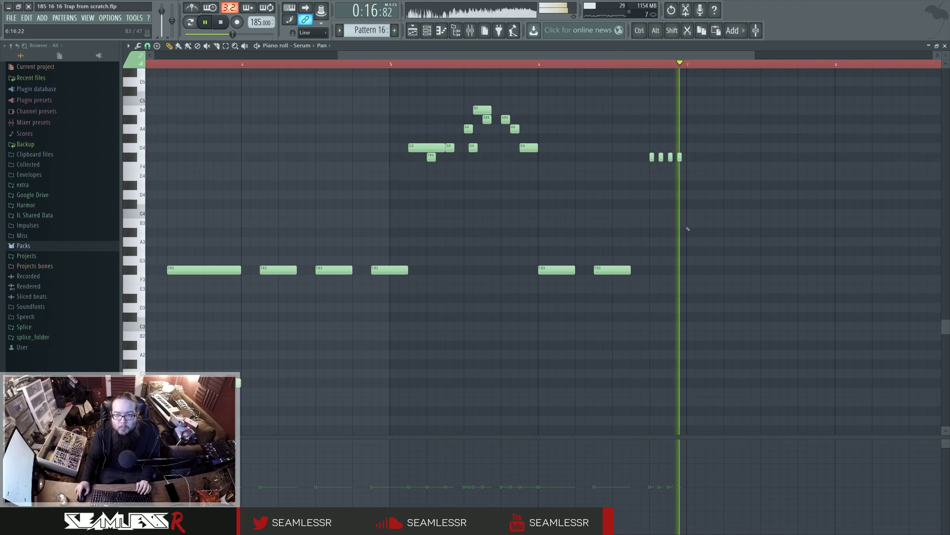
{"action": "scroll", "coordinate": [669, 184], "scroll_direction": "up", "scroll_amount": 2, "text": "ctrl"}
{"action": "left_click_drag", "start_coordinate": [649, 157], "coordinate": [649, 272]}
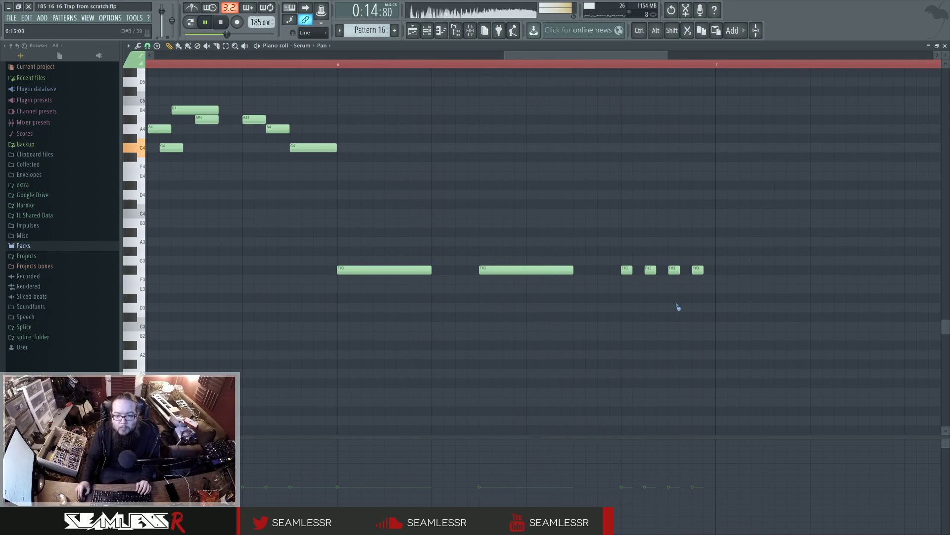
{"action": "right_click", "coordinate": [698, 270]}
{"action": "right_click", "coordinate": [650, 270]}
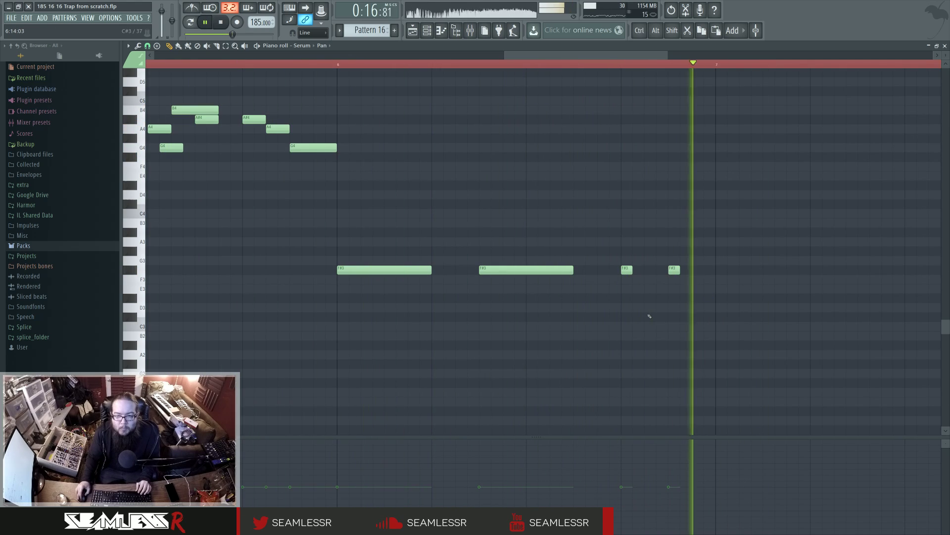
- Add four-step F#3 notes at steps 3, 9 and 15 of bar 7 while auditioning
{"action": "scroll", "coordinate": [715, 329], "scroll_direction": "down", "scroll_amount": 2, "text": "ctrl"}
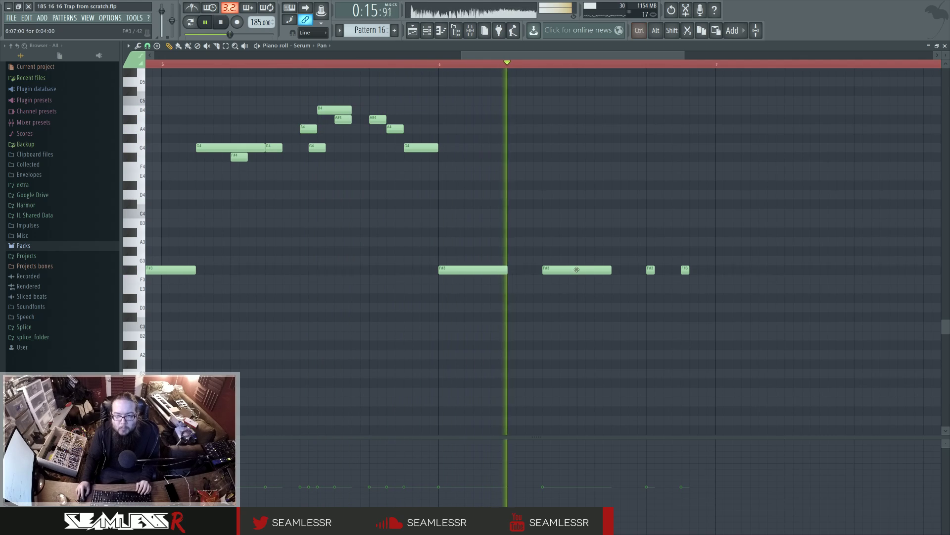
{"action": "left_click", "coordinate": [752, 269]}
{"action": "scroll", "coordinate": [581, 293], "scroll_direction": "down", "scroll_amount": 1, "text": "ctrl"}
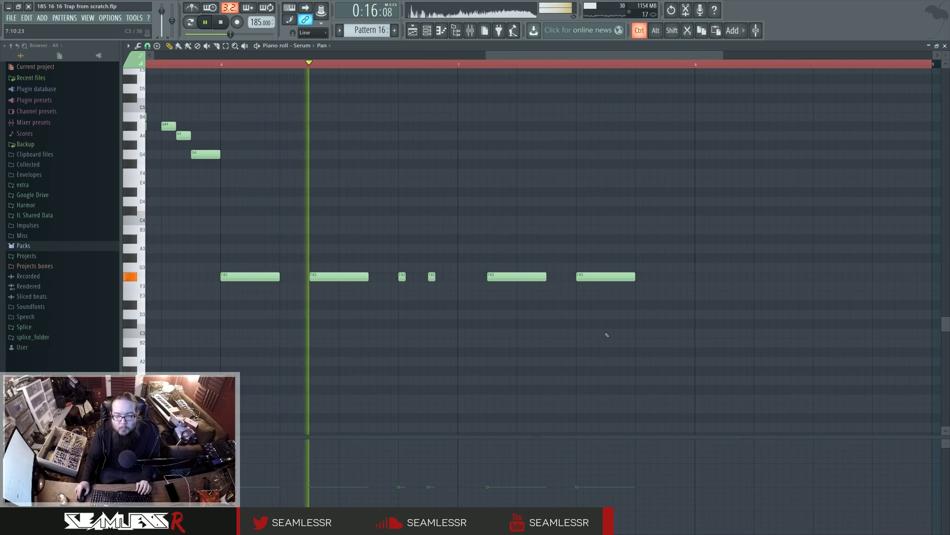
{"action": "scroll", "coordinate": [604, 334], "scroll_direction": "down", "scroll_amount": 3, "text": "ctrl"}
{"action": "scroll", "coordinate": [700, 328], "scroll_direction": "up", "scroll_amount": 1, "text": "ctrl"}
{"action": "left_click", "coordinate": [645, 277]}
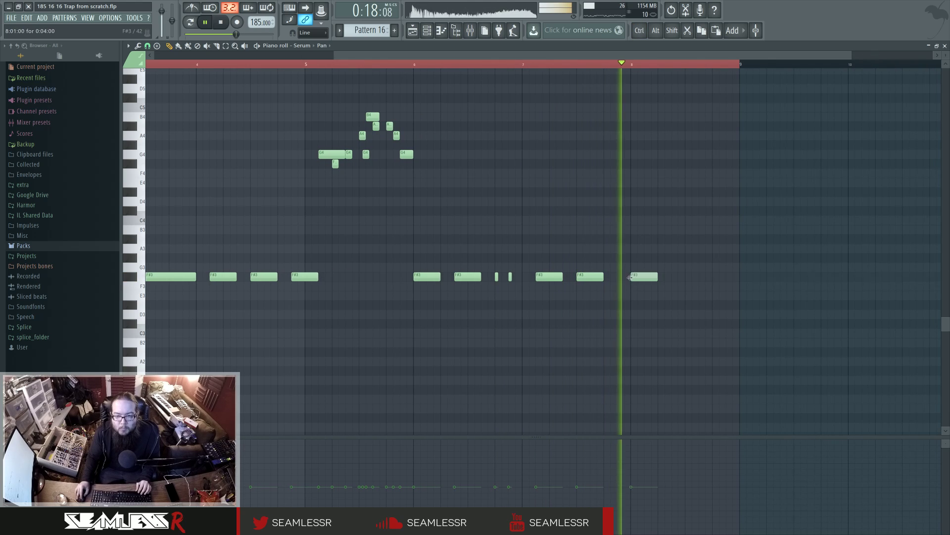
{"action": "key", "text": "space"}
{"action": "key", "text": "space"}
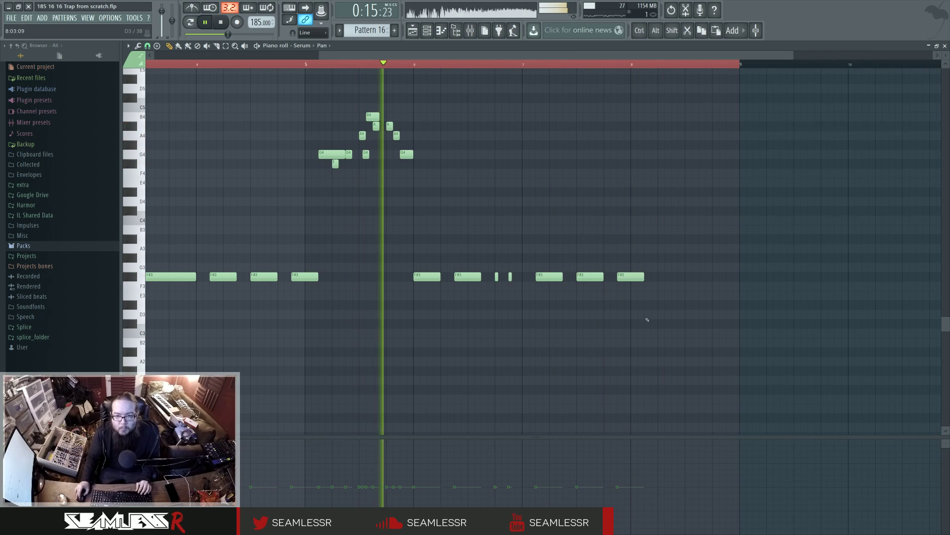
- Try moving the last F#3 note of bar 7 to the start of bar 8
{"action": "scroll", "coordinate": [611, 324], "scroll_direction": "down", "scroll_amount": 3, "text": "ctrl"}
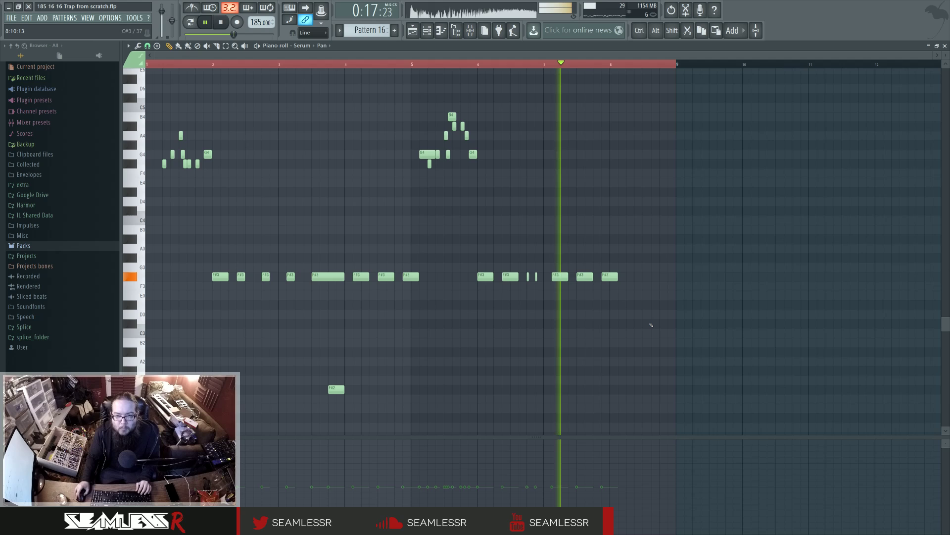
{"action": "scroll", "coordinate": [647, 321], "scroll_direction": "up", "scroll_amount": 2, "text": "ctrl"}
{"action": "left_click_drag", "start_coordinate": [590, 276], "coordinate": [601, 276]}
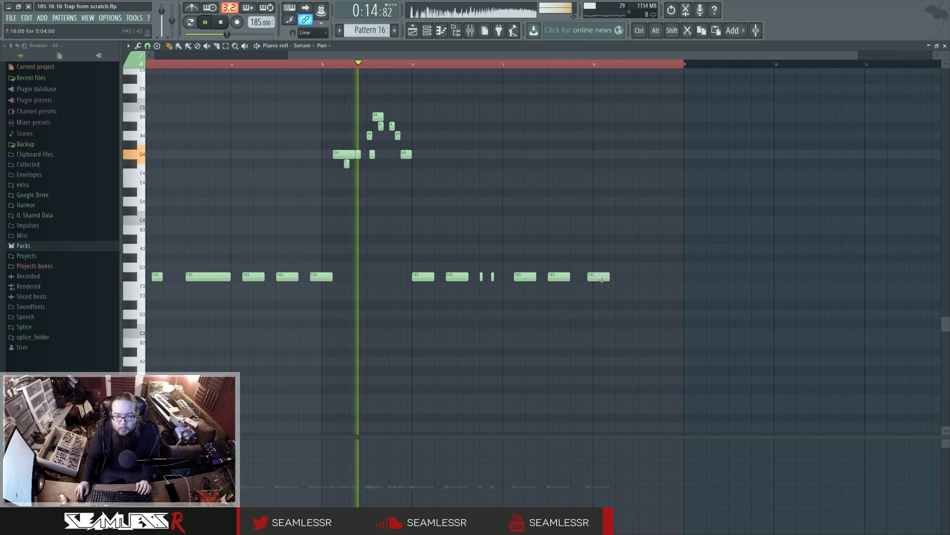
- Switch to the Playlist and audition the arrangement from bar 12 to hear Pattern 16 in context
{"action": "key", "text": "F5"}
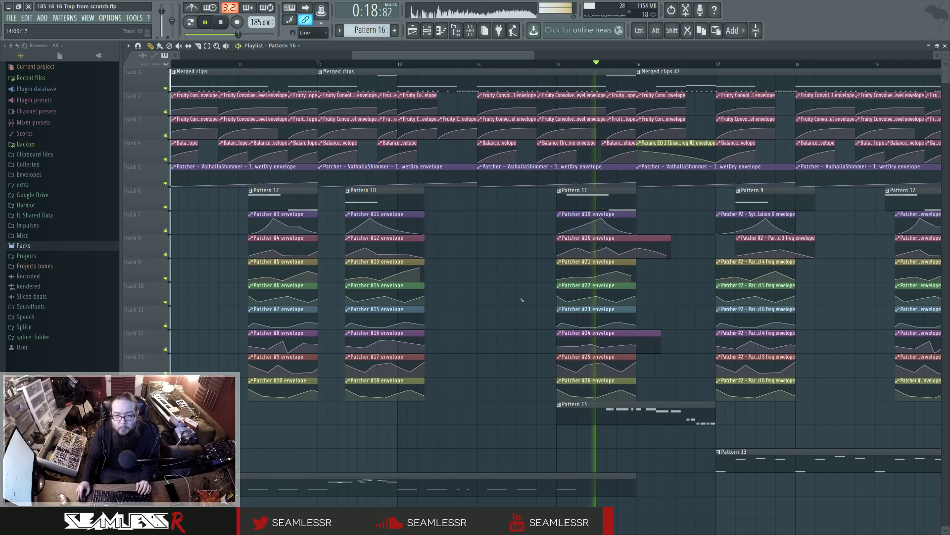
{"action": "scroll", "coordinate": [525, 307], "scroll_direction": "down", "scroll_amount": 3}
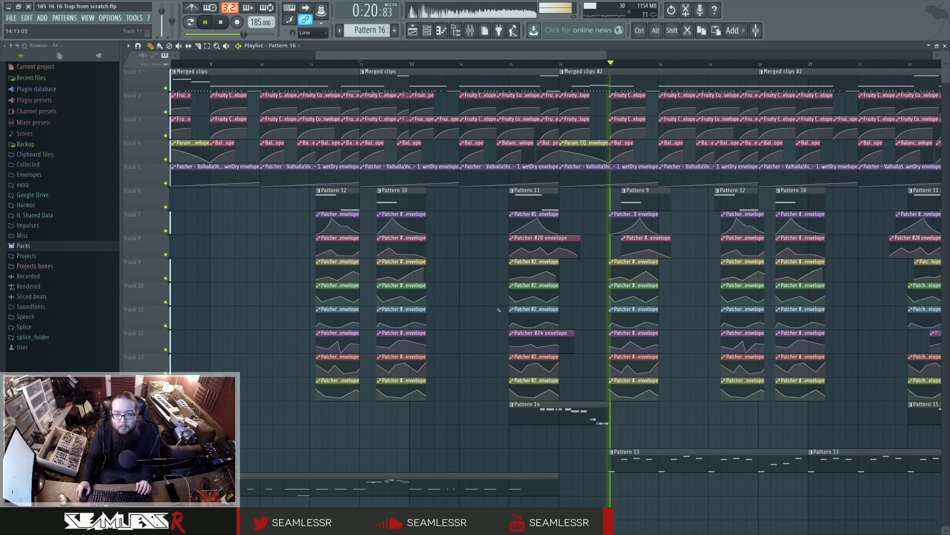
{"action": "key", "text": "space"}
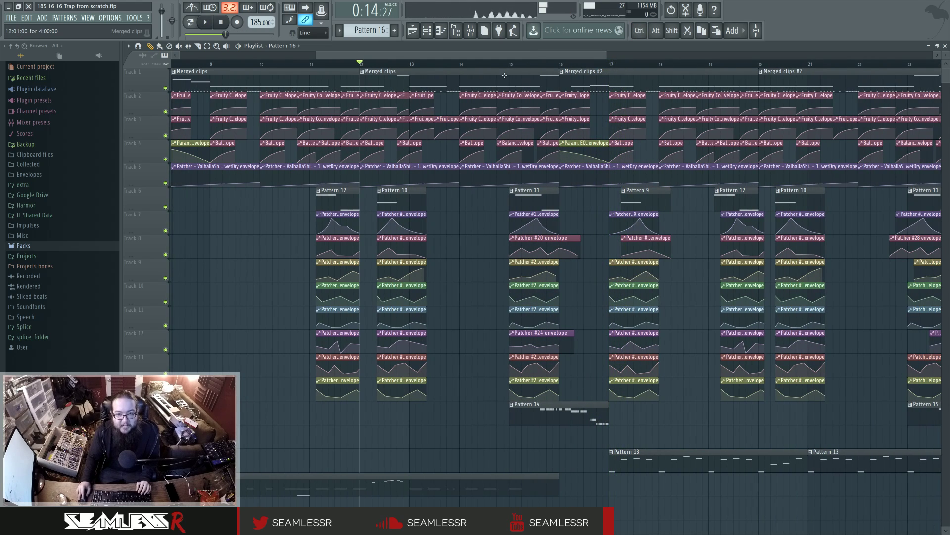
{"action": "key", "text": "space"}
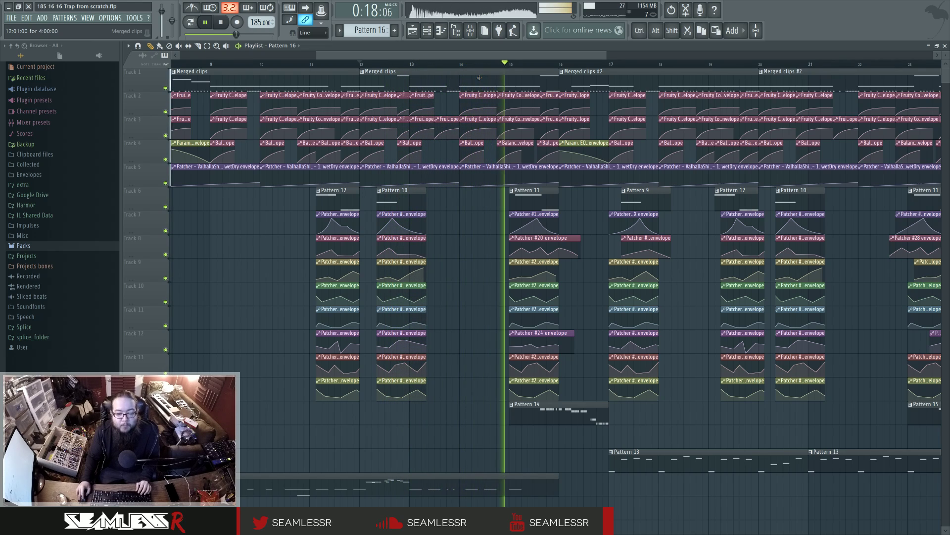
{"action": "key", "text": "space"}
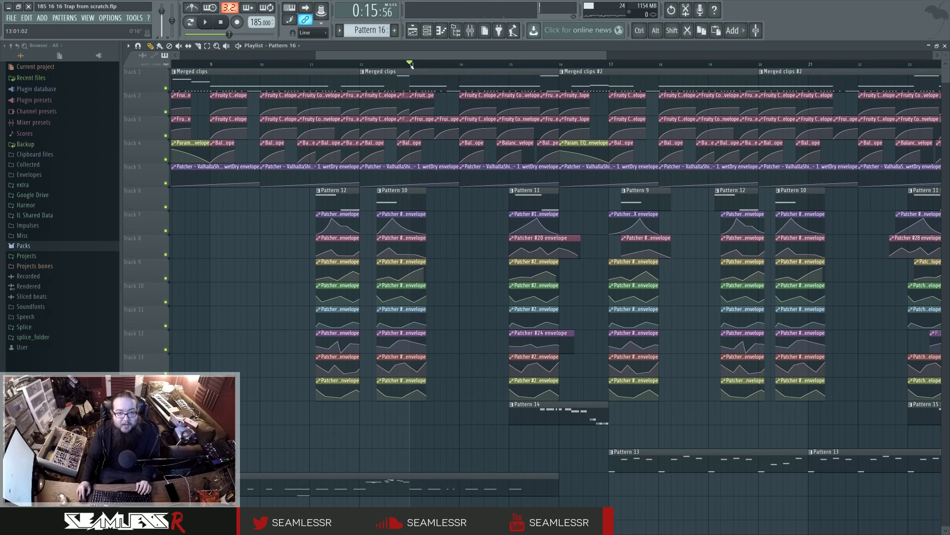
- Reopen Pattern 16 in the Piano roll, clear the time selection and play from bar 6
{"action": "scroll", "coordinate": [411, 64], "scroll_direction": "down", "scroll_amount": 2}
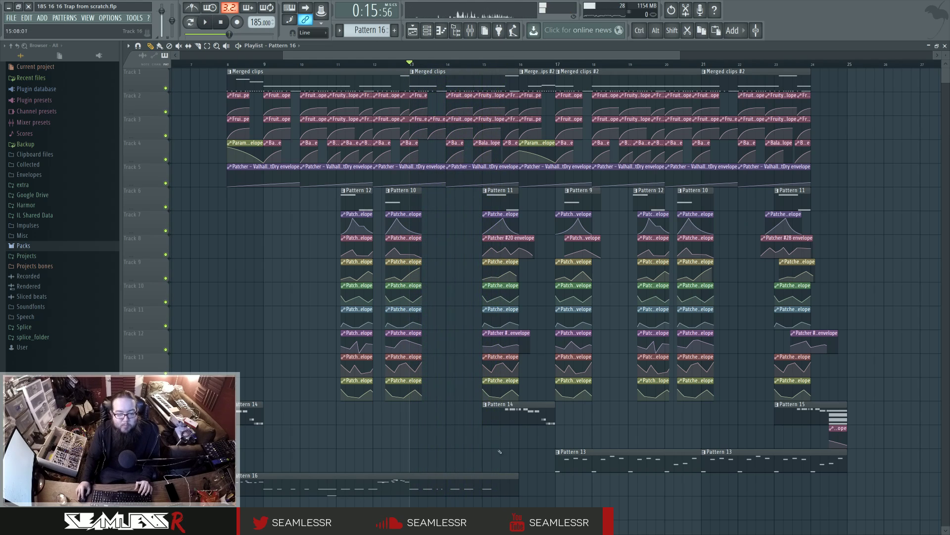
{"action": "double_click", "coordinate": [488, 486]}
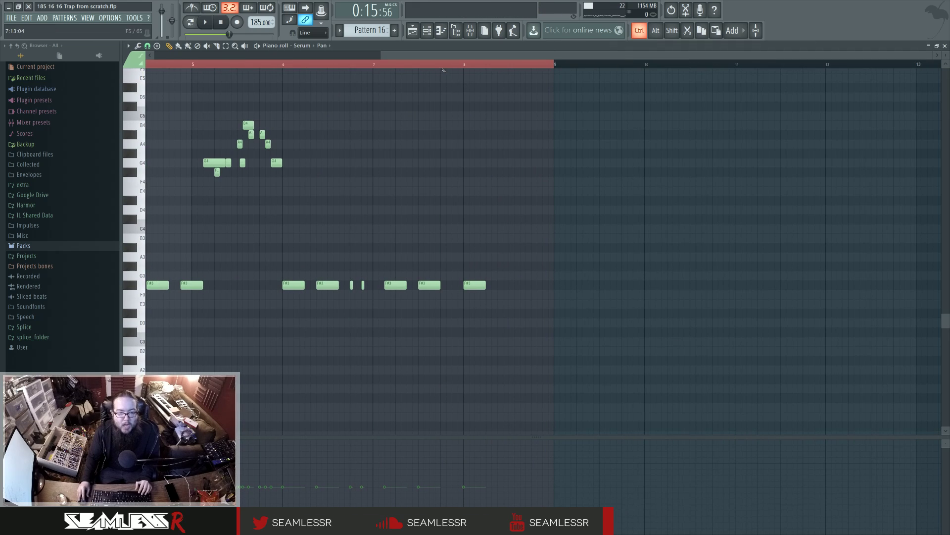
{"action": "left_click", "coordinate": [286, 69]}
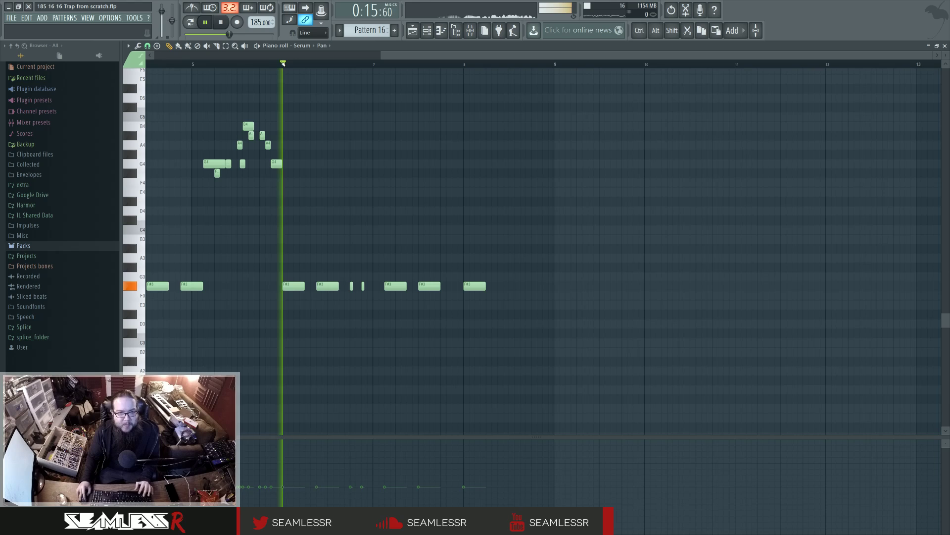
{"action": "scroll", "coordinate": [429, 229], "scroll_direction": "up", "scroll_amount": 1}
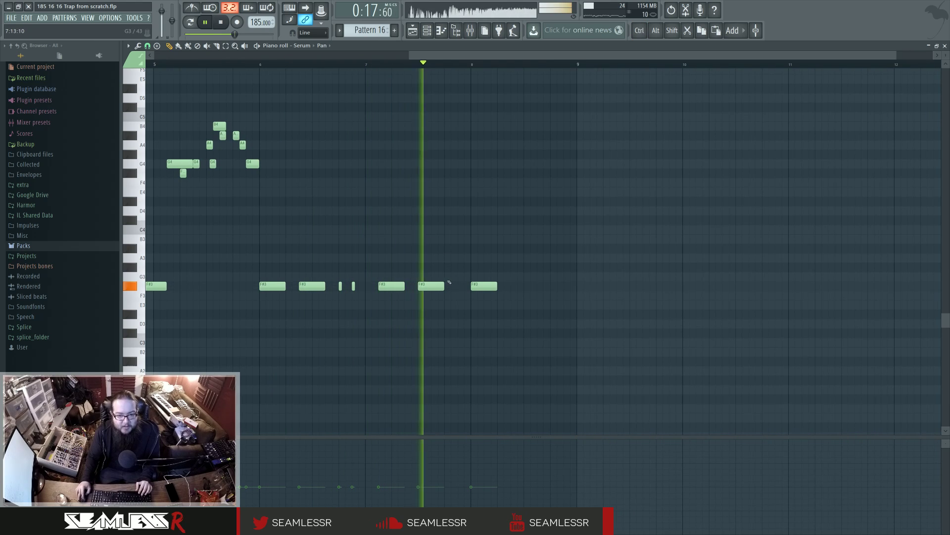
- Extend the F#3 note at step 9 of bar 7 to the end of the bar and delete the F#3 note starting bar 8
{"action": "left_click_drag", "start_coordinate": [480, 285], "coordinate": [468, 288]}
{"action": "right_click", "coordinate": [466, 285]}
{"action": "key", "text": "space"}
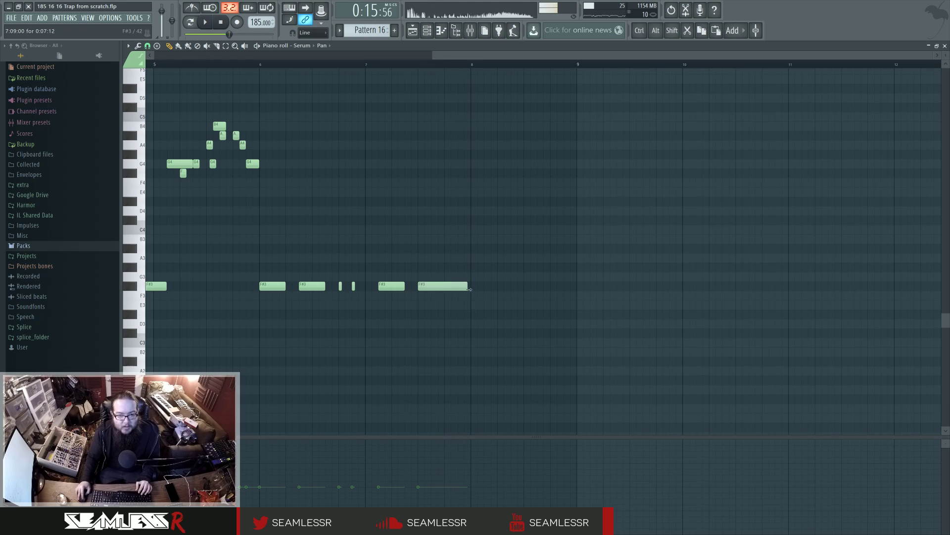
- Add a six-step F3 note at step 10 of bar 7, overlapping the long F#3 note, and audition it
{"action": "left_click", "coordinate": [430, 295]}
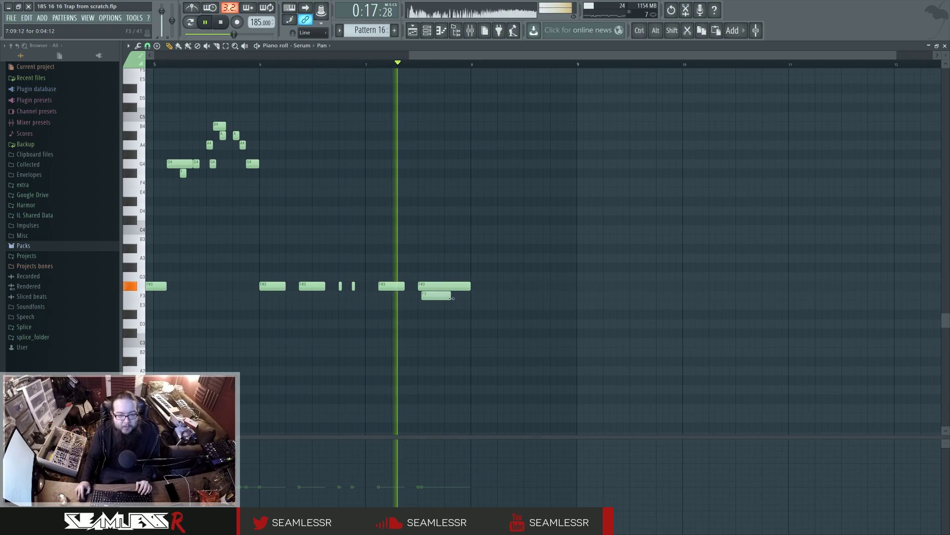
{"action": "left_click", "coordinate": [441, 304]}
{"action": "right_click", "coordinate": [451, 305]}
{"action": "left_click_drag", "start_coordinate": [435, 295], "coordinate": [439, 295]}
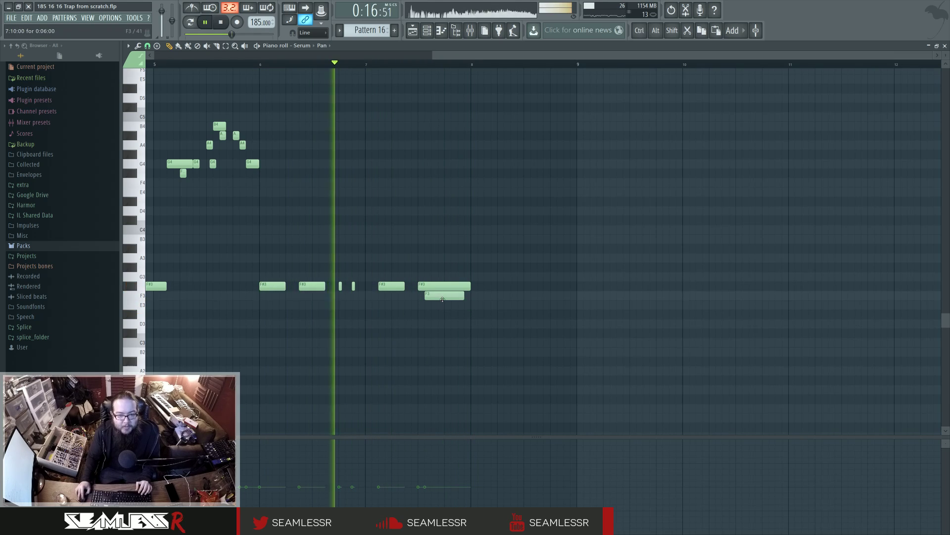
{"action": "key", "text": "space"}
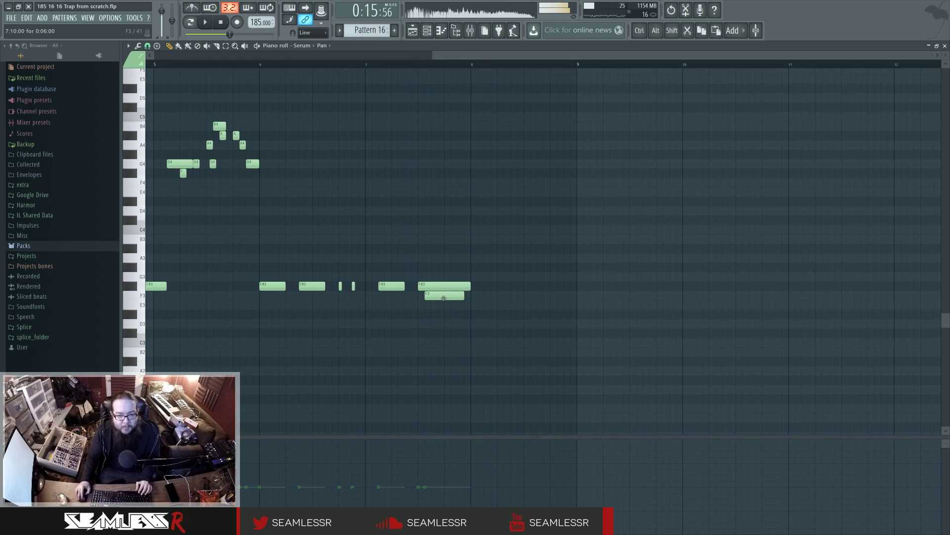
- Follow a shortened F3 note with a G3 note at step 11 of bar 7 and a 0:01:12 F#3 note at 7:13:12, extending G3 to meet it
{"action": "left_click", "coordinate": [438, 276]}
{"action": "left_click", "coordinate": [448, 287]}
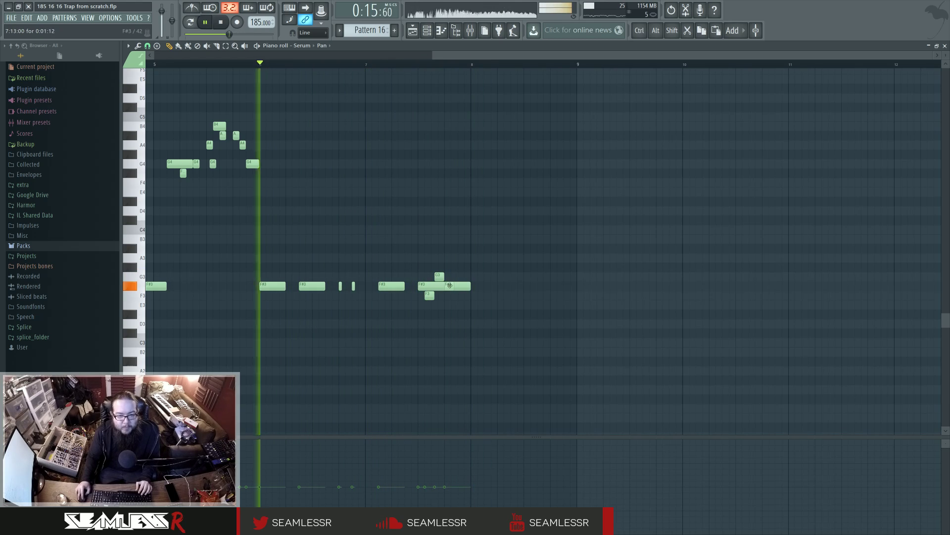
{"action": "left_click_drag", "start_coordinate": [449, 285], "coordinate": [446, 290]}
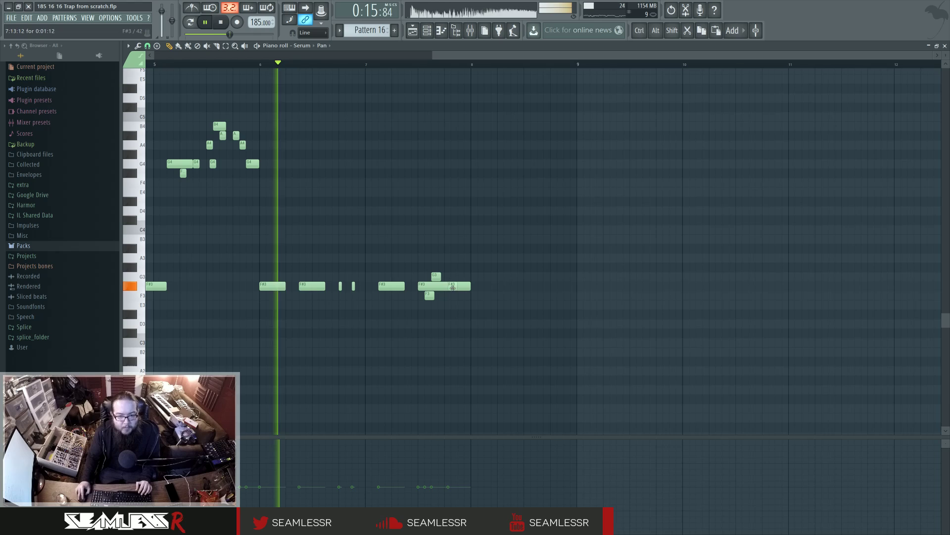
{"action": "left_click_drag", "start_coordinate": [441, 276], "coordinate": [447, 278]}
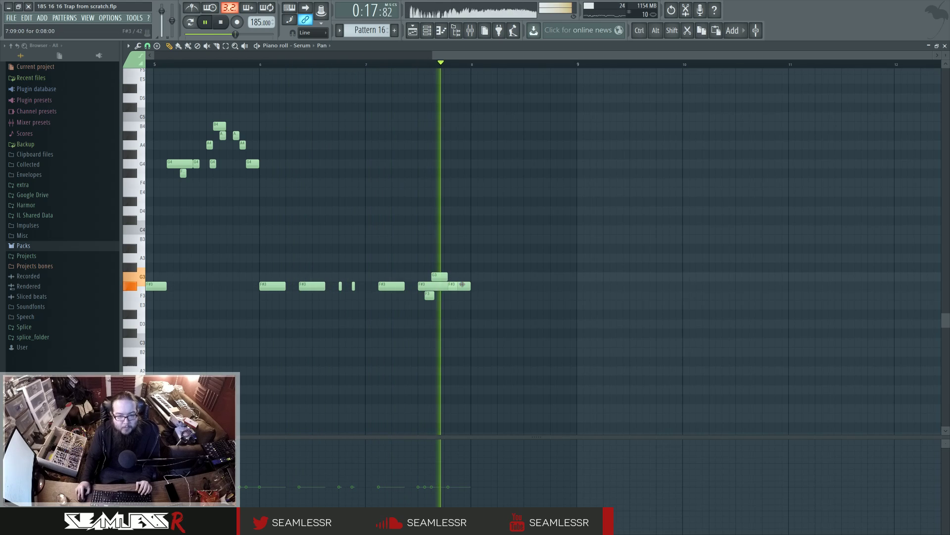
{"action": "key", "text": "space"}
{"action": "key", "text": "space"}
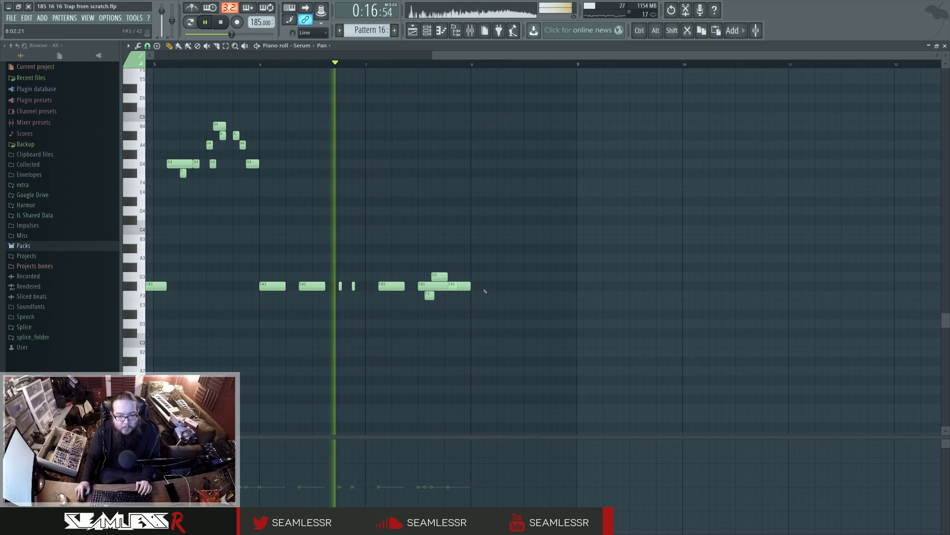
- Try an eight-step F#3 note at step 3 of bar 8 while auditioning
{"action": "left_click", "coordinate": [485, 285]}
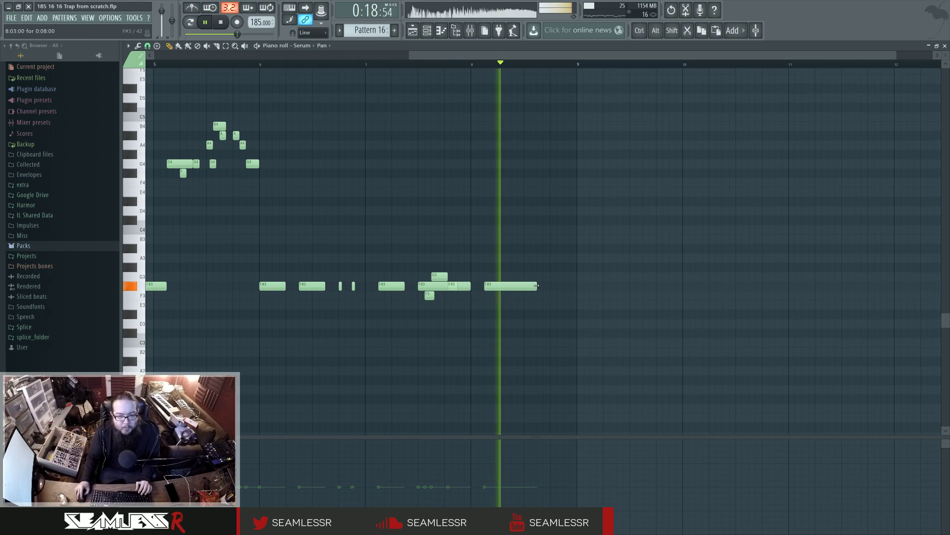
{"action": "scroll", "coordinate": [492, 215], "scroll_direction": "up", "scroll_amount": 2}
{"action": "scroll", "coordinate": [492, 214], "scroll_direction": "left", "scroll_amount": 3}
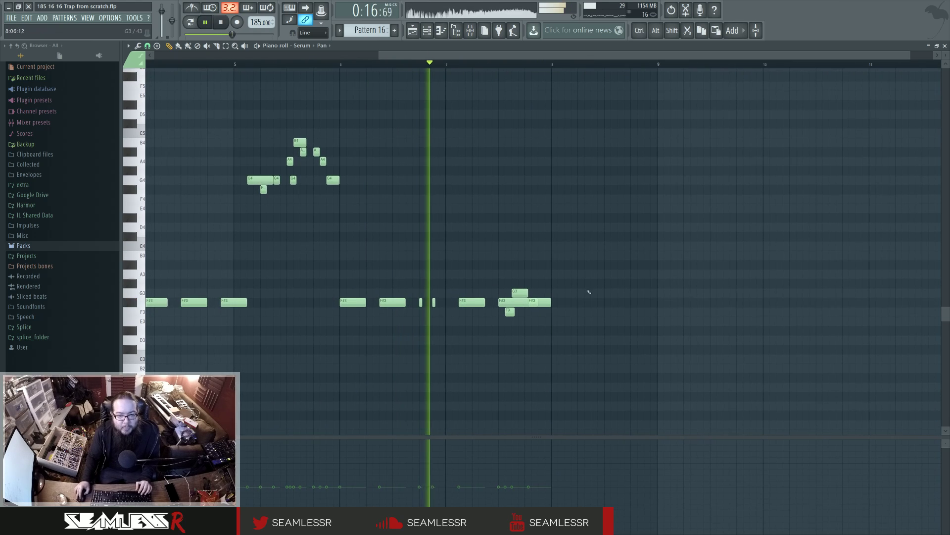
- Place an F#3 note at step 3 of bar 8 and copy the bar 5 melody phrase into bar 9
{"action": "left_click", "coordinate": [588, 302]}
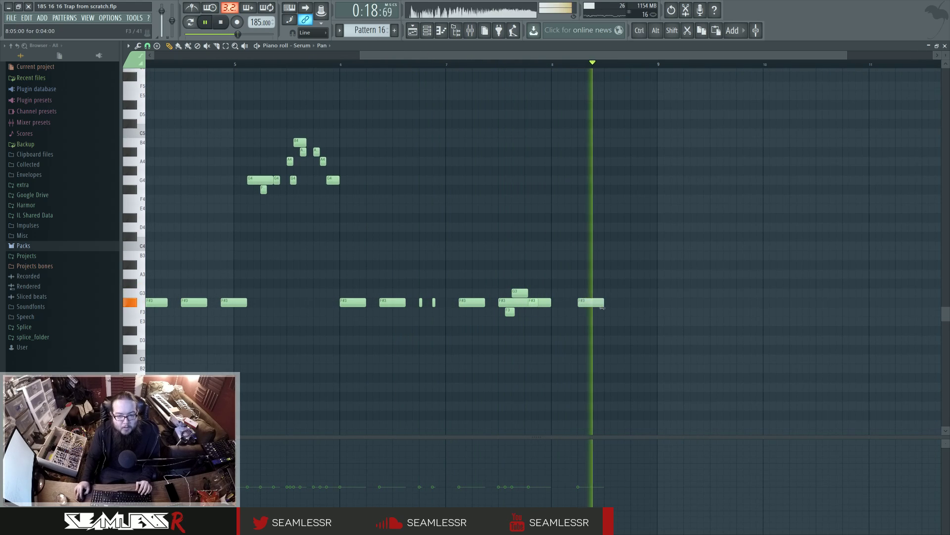
{"action": "right_click", "coordinate": [627, 303]}
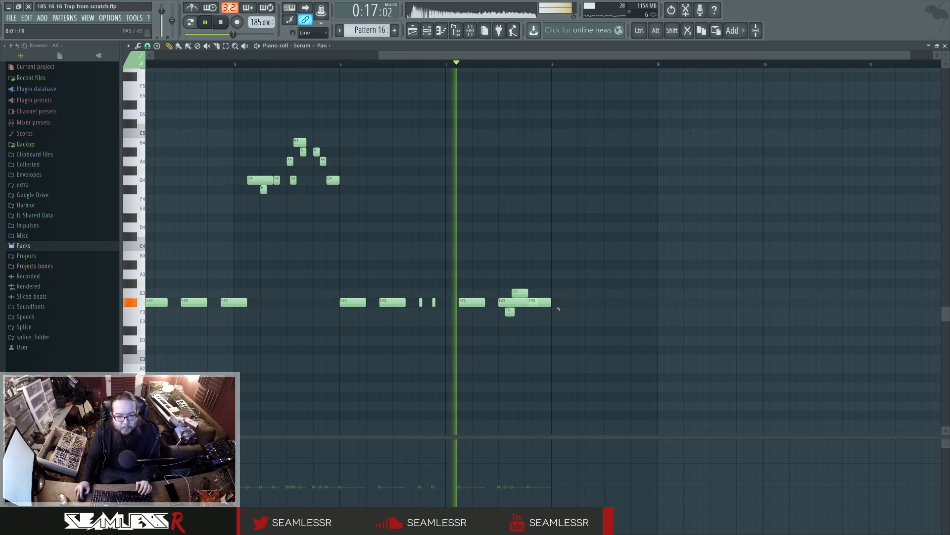
{"action": "left_click_drag", "start_coordinate": [556, 192], "coordinate": [574, 303]}
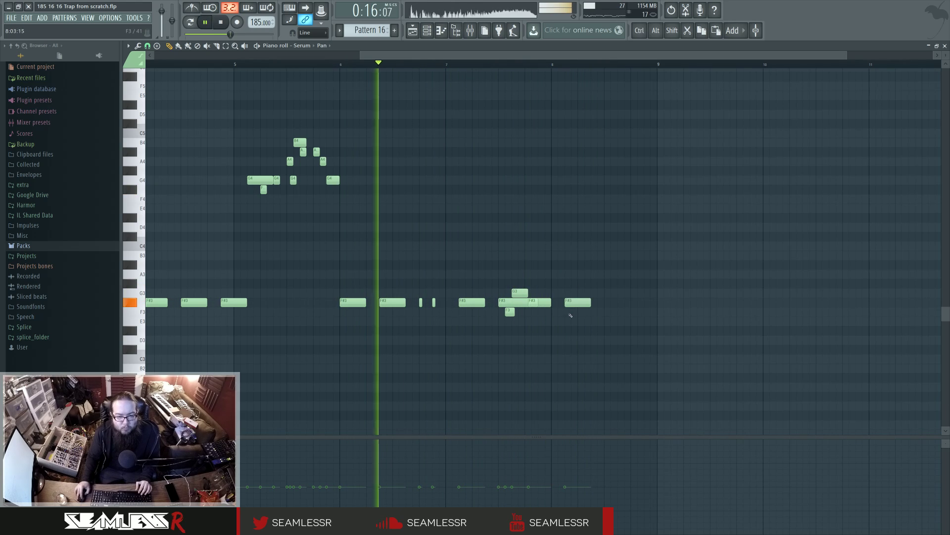
{"action": "left_click", "coordinate": [615, 303]}
{"action": "key", "text": "space"}
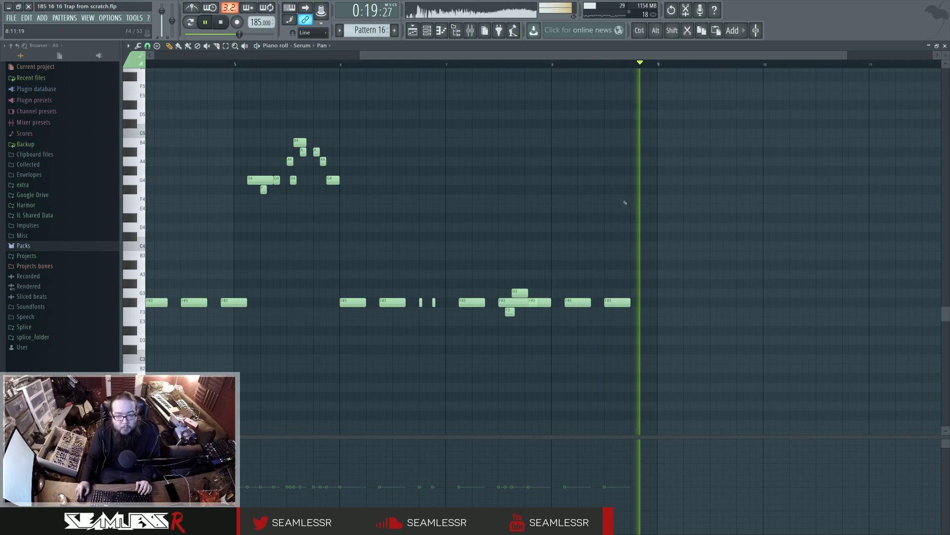
{"action": "left_click_drag", "start_coordinate": [618, 302], "coordinate": [618, 189]}
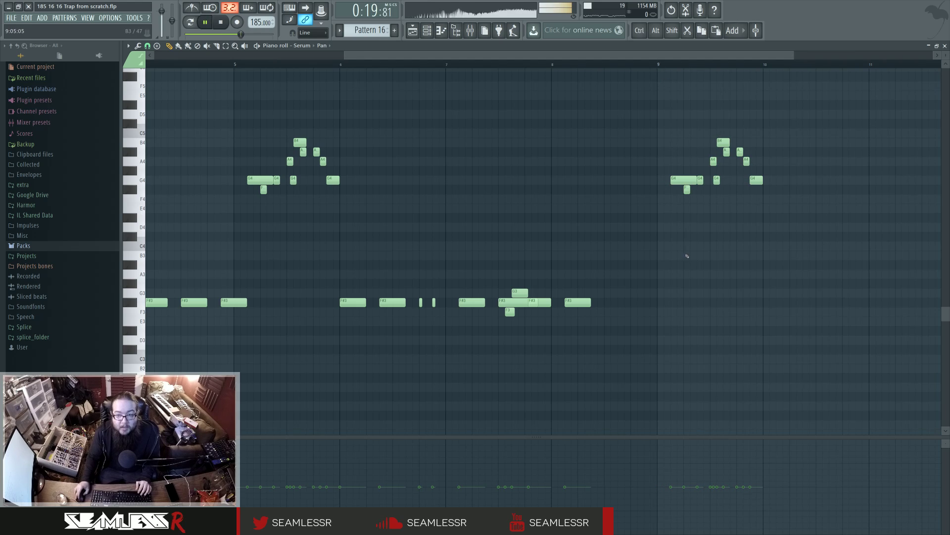
- Undo the clip deletion in the playlist and reopen Pattern 16 in the piano roll
{"action": "left_click", "coordinate": [412, 30]}
{"action": "key", "text": "ctrl+z"}
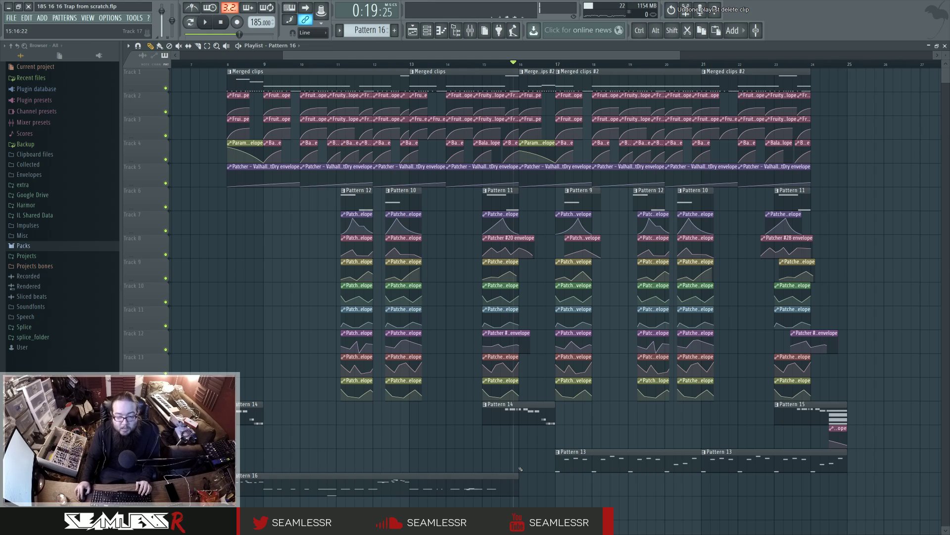
{"action": "double_click", "coordinate": [526, 477]}
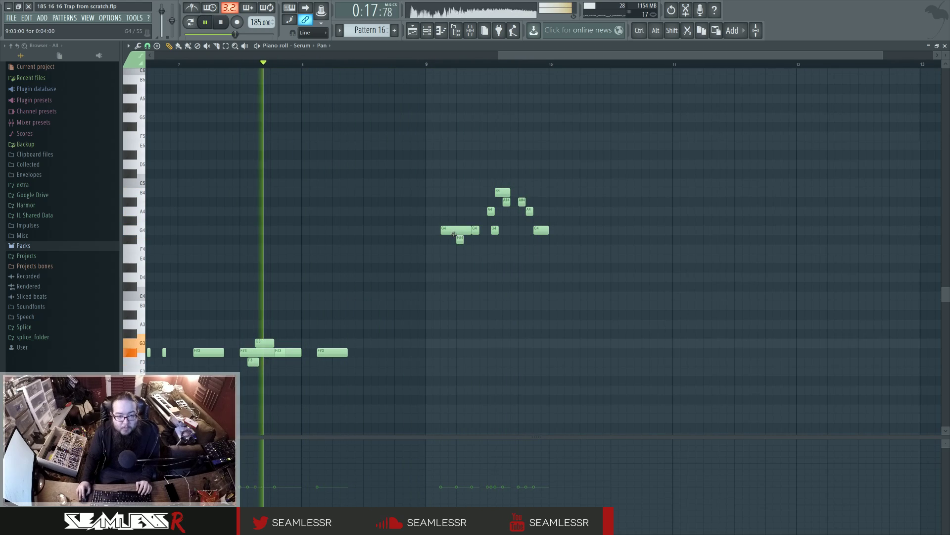
- Add F#4 and G4 notes across the second half of bar 8 and rework the bar 9 phrase's opening around a long C5 with short D5 notes
{"action": "left_click", "coordinate": [366, 239]}
{"action": "left_click", "coordinate": [397, 230]}
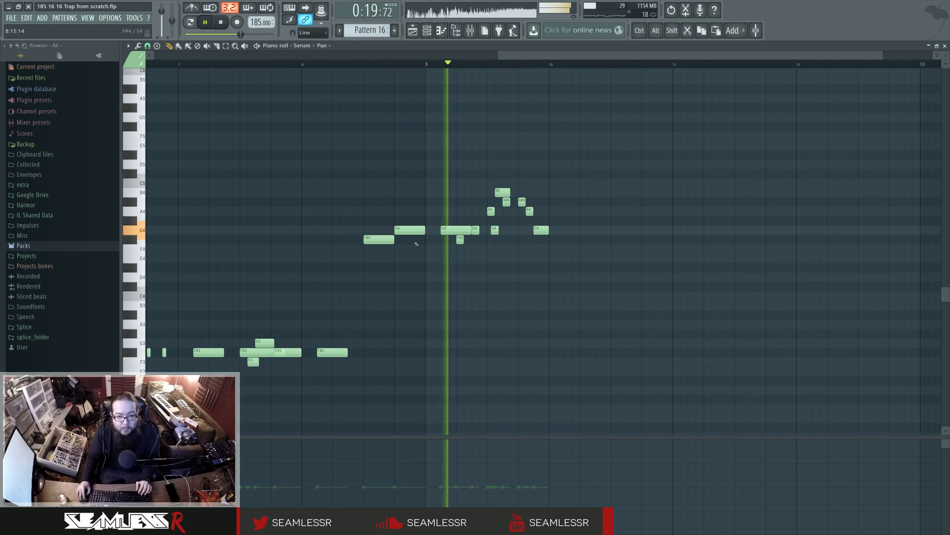
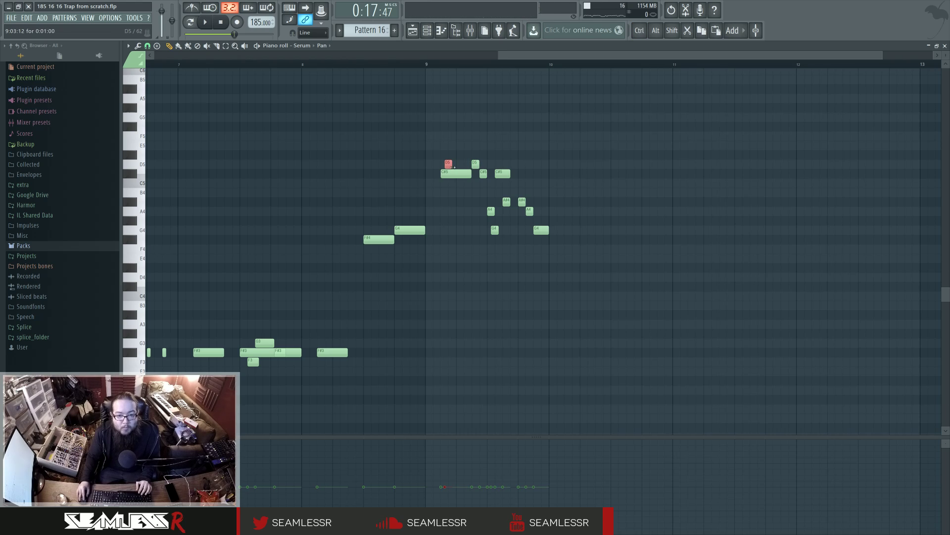
{"action": "left_click_drag", "start_coordinate": [469, 187], "coordinate": [453, 167]}
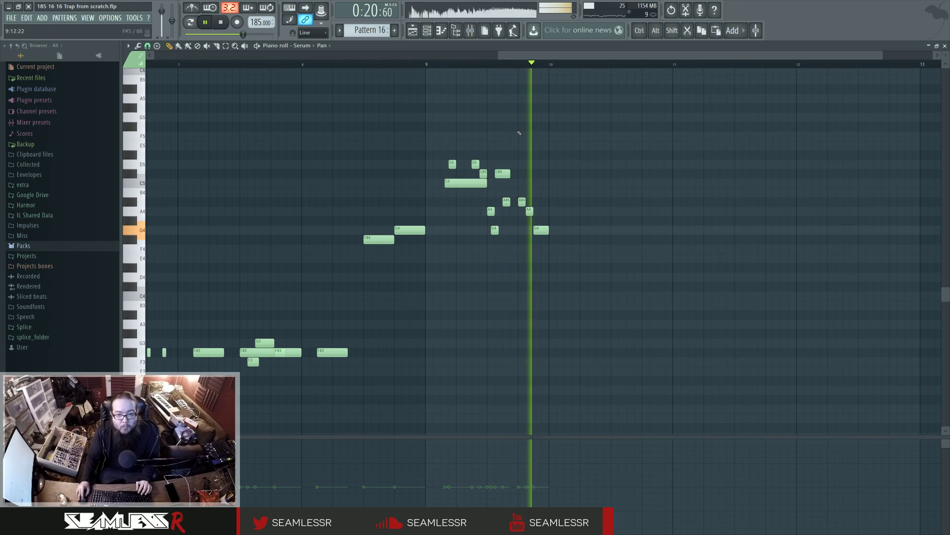
{"action": "right_click", "coordinate": [455, 166]}
{"action": "key", "text": "space"}
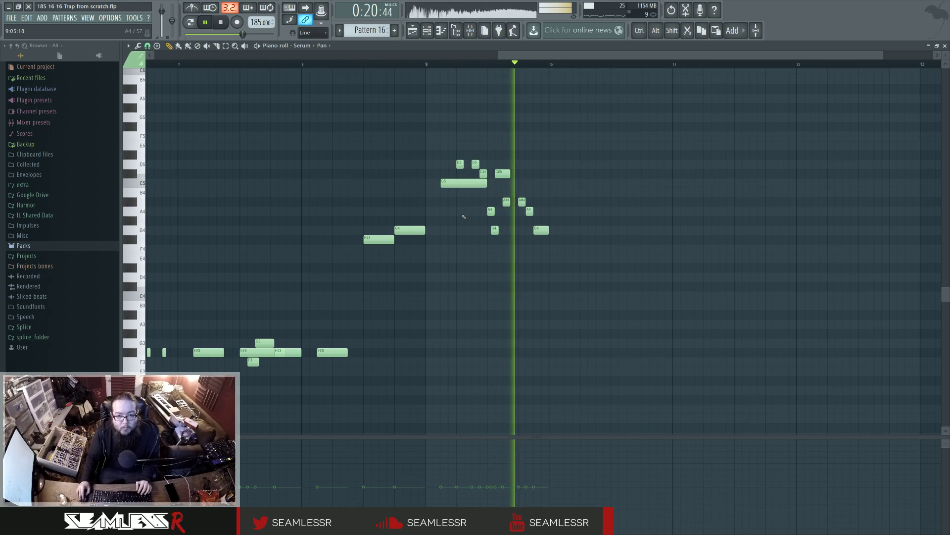
- Lower the closing notes of the bar 9 phrase so they run A4, G4, F#4, and audition the result
{"action": "key", "text": "space"}
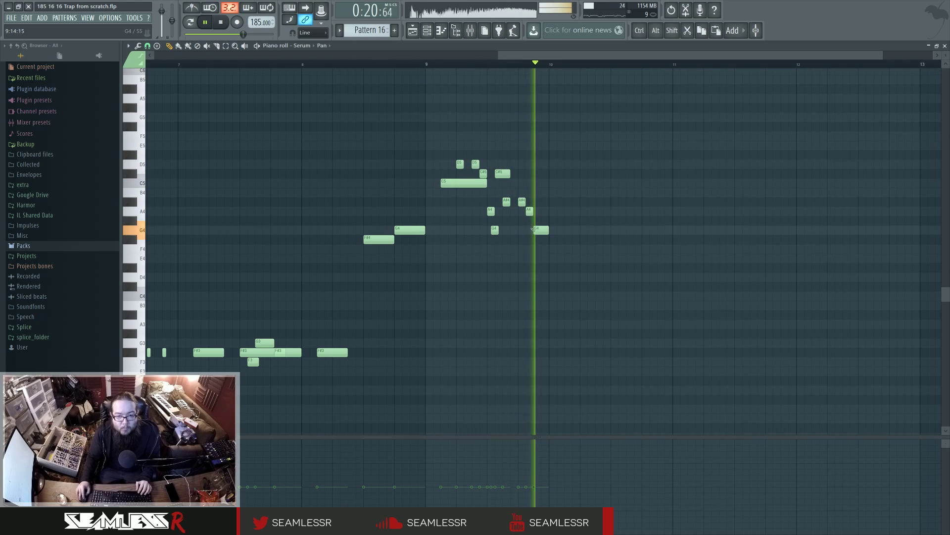
{"action": "key", "text": "space"}
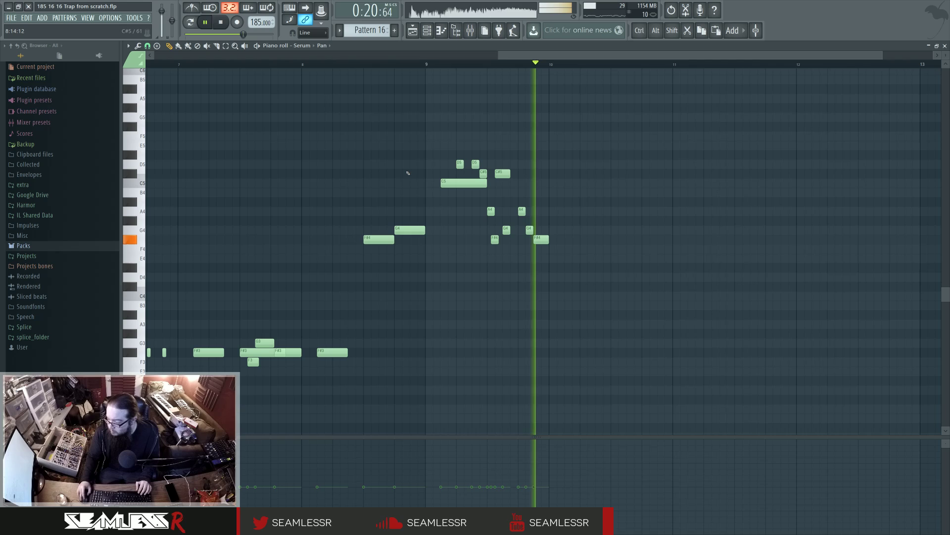
{"action": "left_click_drag", "start_coordinate": [466, 259], "coordinate": [634, 291]}
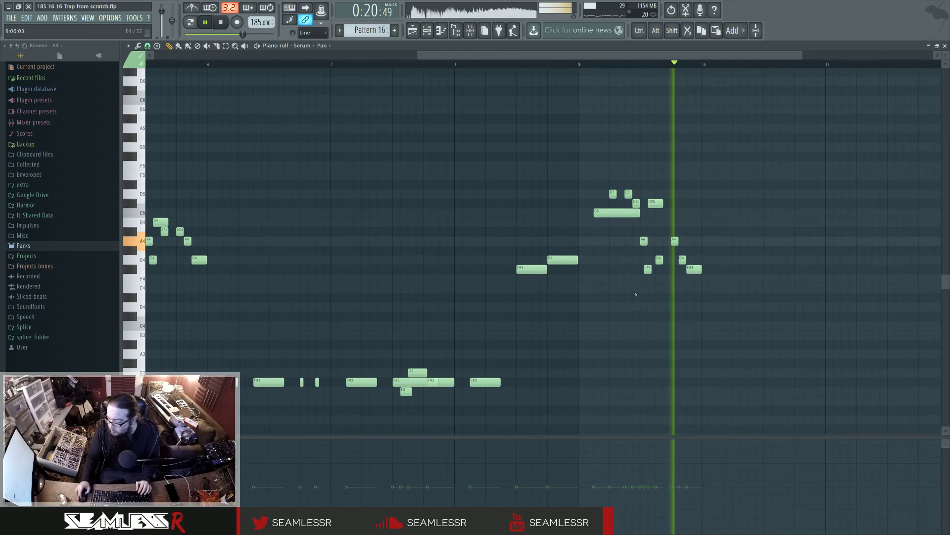
{"action": "key", "text": "space"}
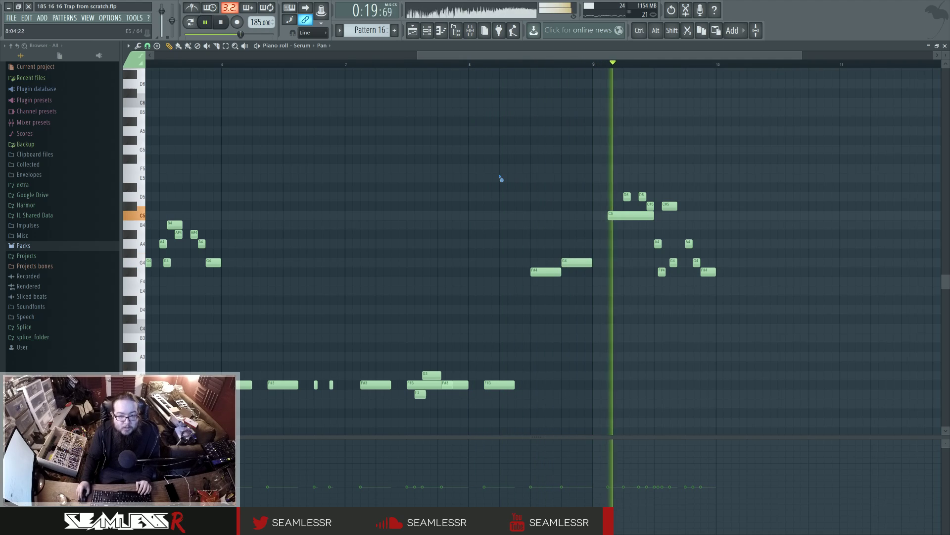
- Lengthen the three short F#3 notes in bars 2 and 3 to match the first F#3 in bar 2
{"action": "scroll", "coordinate": [456, 227], "scroll_direction": "down", "scroll_amount": 3}
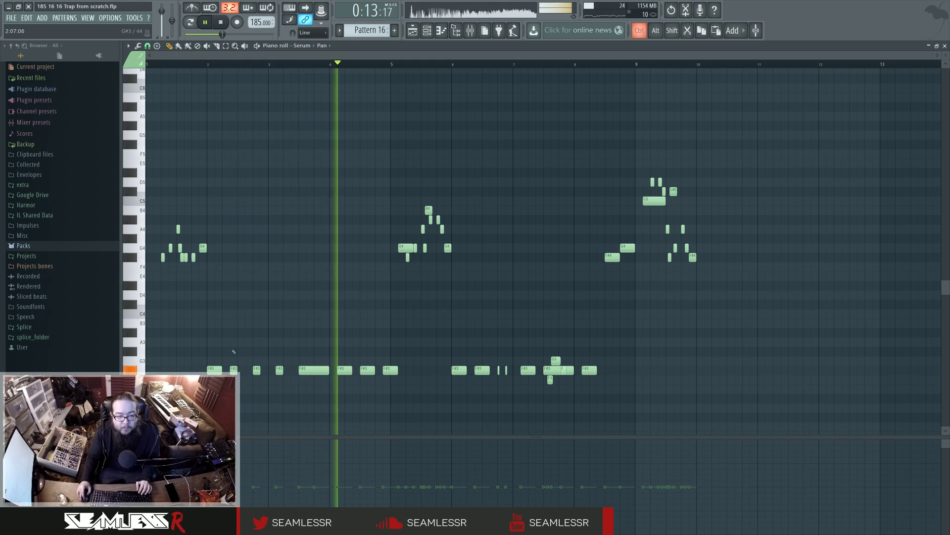
{"action": "left_click_drag", "start_coordinate": [234, 352], "coordinate": [289, 374]}
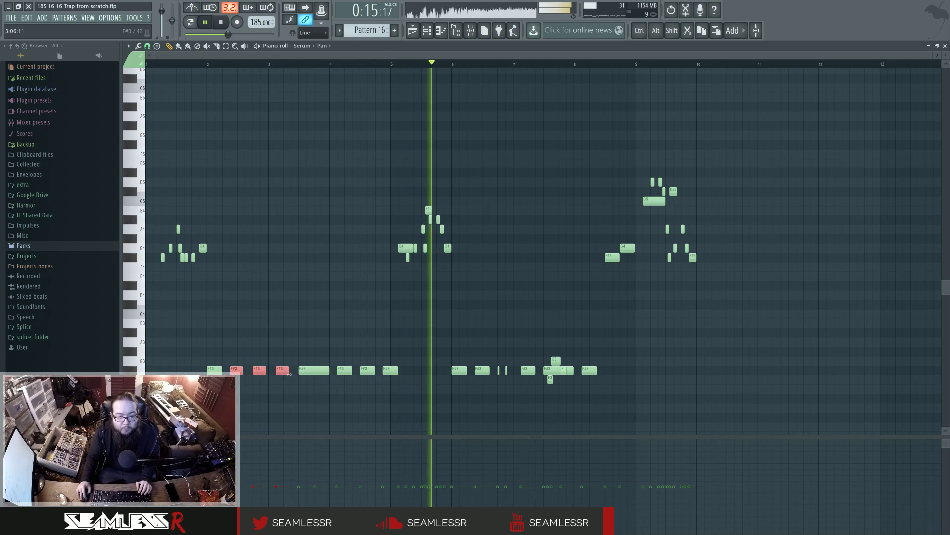
{"action": "key", "text": "ctrl+d"}
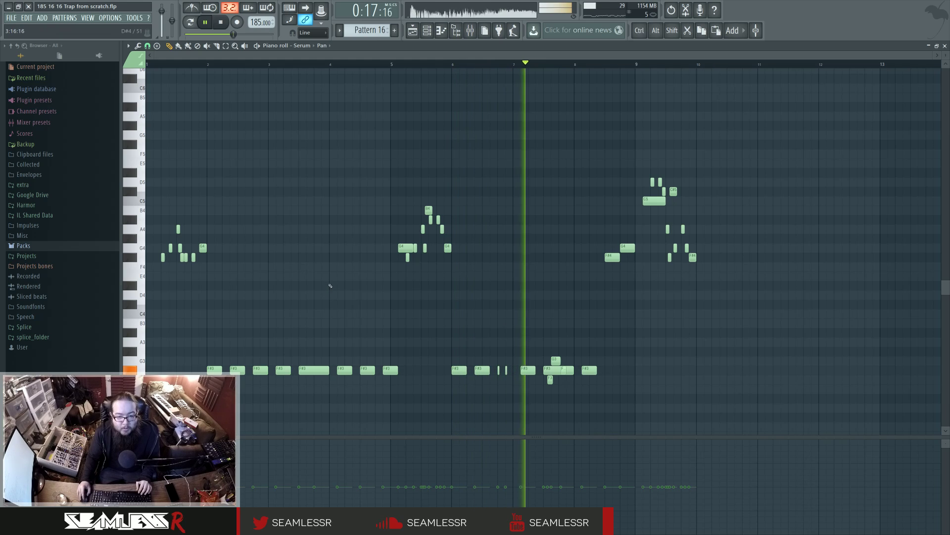
- Extend the last F#3 of bar 7 into bar 8 and move bar 8's F#3 down an octave to F#2 at the bar's start
{"action": "scroll", "coordinate": [242, 57], "scroll_direction": "up", "scroll_amount": 3}
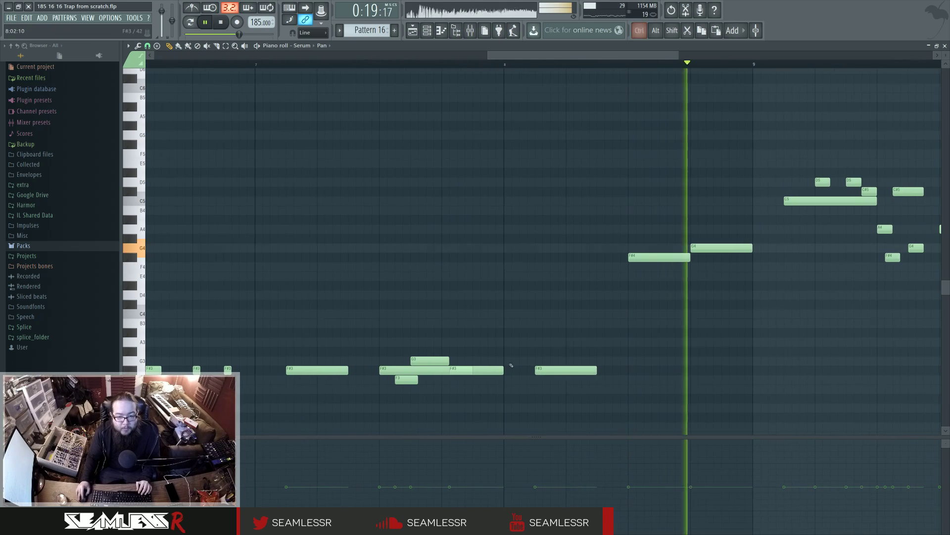
{"action": "left_click", "coordinate": [242, 63]}
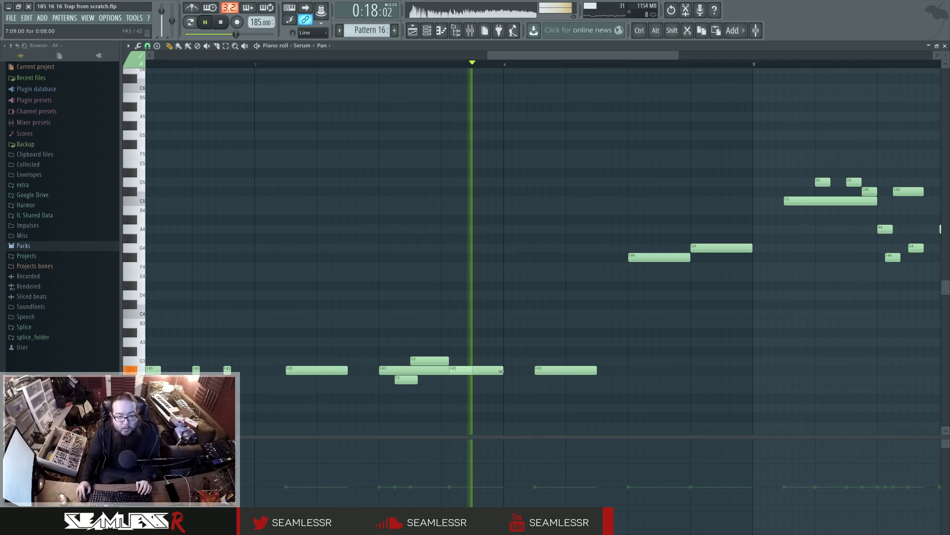
{"action": "left_click_drag", "start_coordinate": [504, 371], "coordinate": [534, 371]}
{"action": "scroll", "coordinate": [535, 370], "scroll_direction": "down", "scroll_amount": 4}
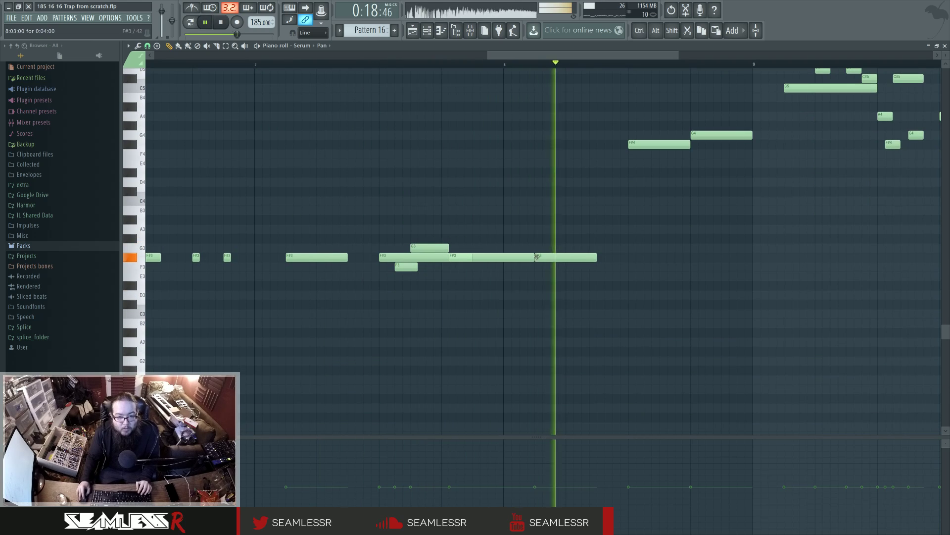
{"action": "left_click_drag", "start_coordinate": [547, 257], "coordinate": [516, 371]}
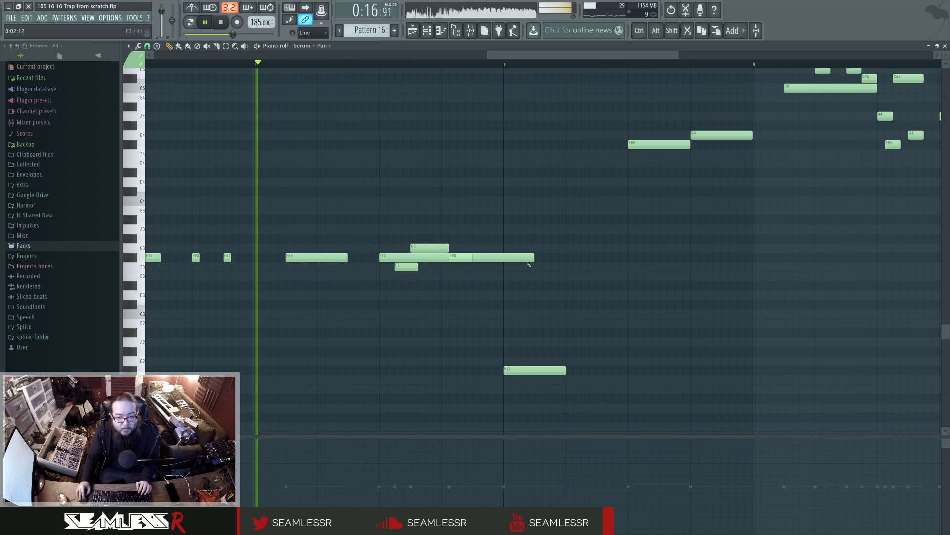
- Trim the two long F#3 notes in bar 7 so the last ends at the bar line, and slightly lengthen the G3 above them
{"action": "key", "text": "space"}
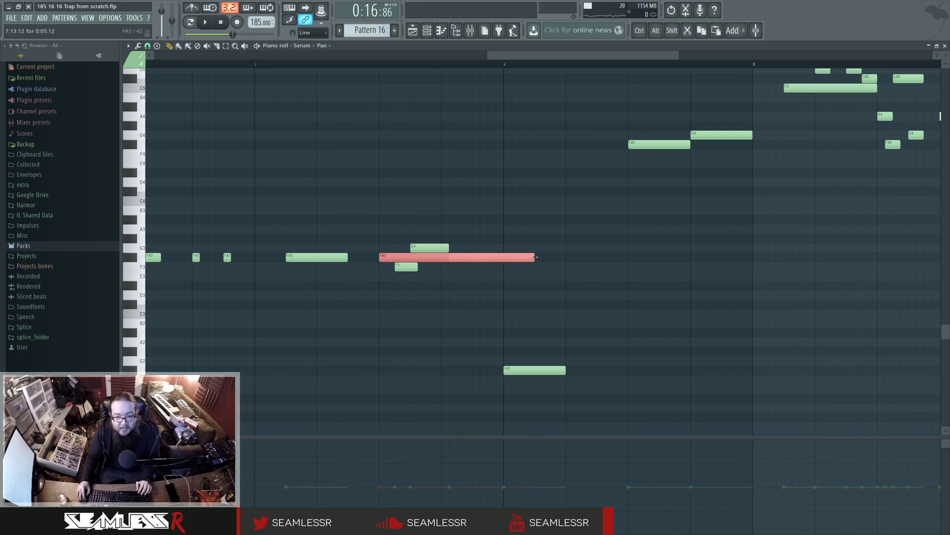
{"action": "key", "text": "space"}
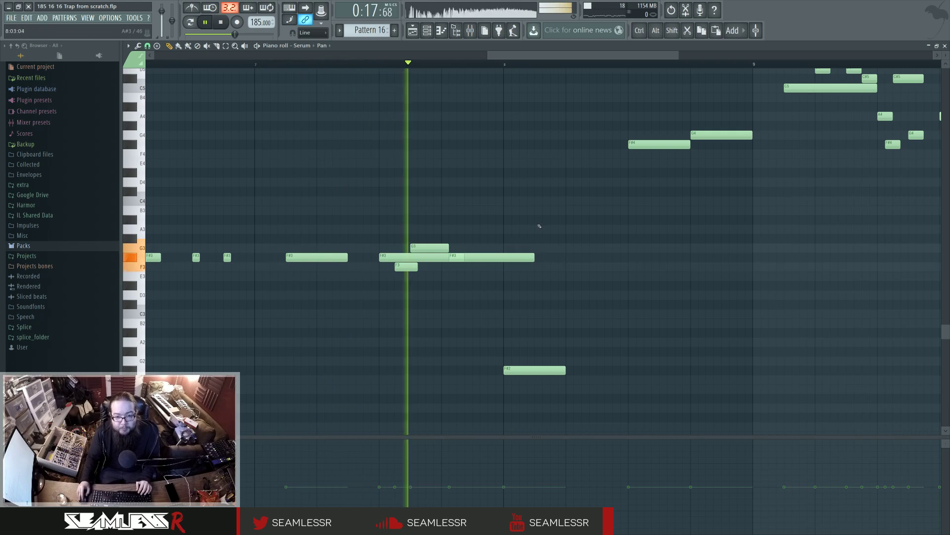
{"action": "left_click_drag", "start_coordinate": [477, 257], "coordinate": [460, 277]}
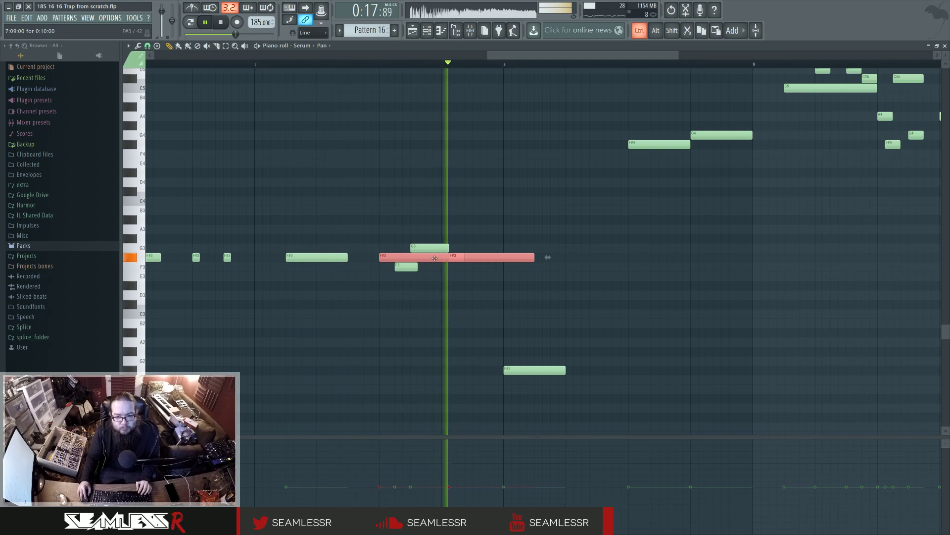
{"action": "left_click_drag", "start_coordinate": [533, 257], "coordinate": [464, 258]}
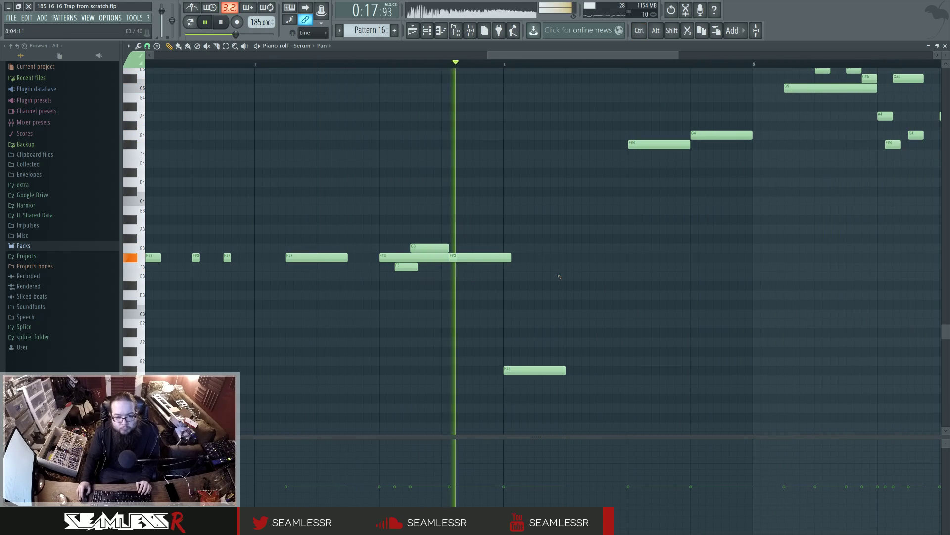
{"action": "left_click", "coordinate": [431, 259], "text": "ctrl"}
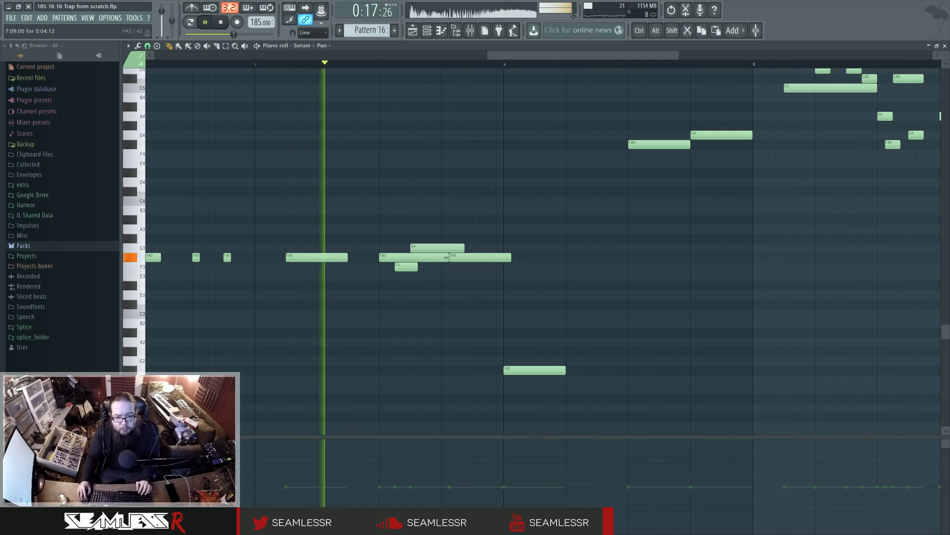
{"action": "left_click_drag", "start_coordinate": [448, 258], "coordinate": [417, 258]}
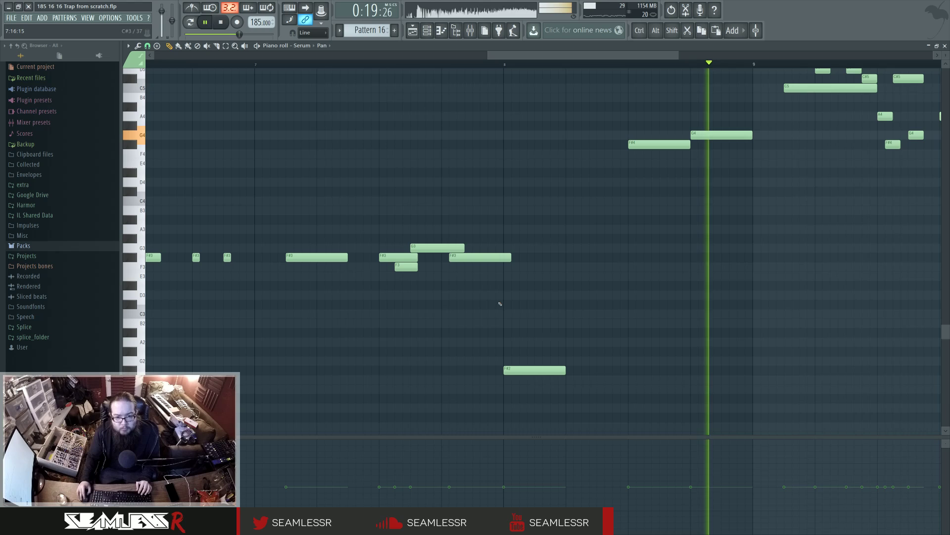
{"action": "left_click_drag", "start_coordinate": [510, 258], "coordinate": [503, 257]}
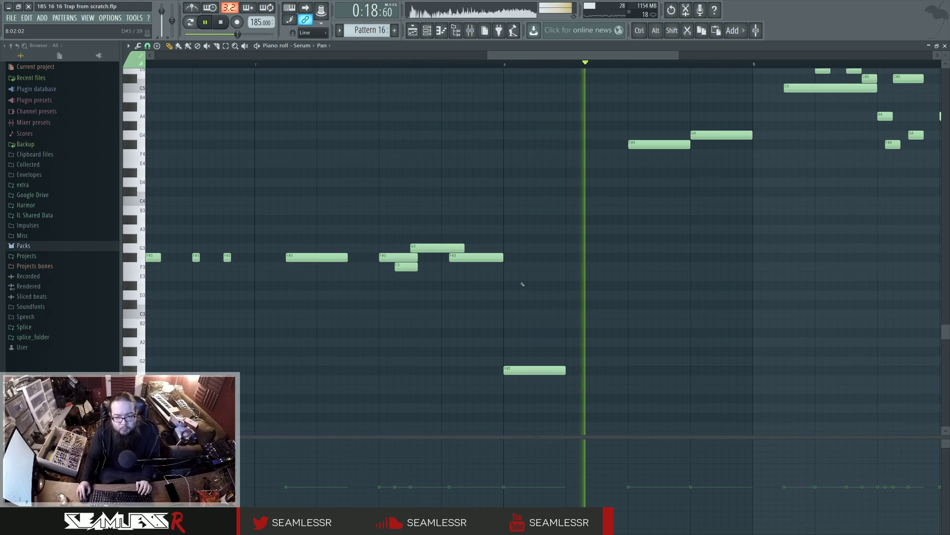
- Stretch the F#2 in bar 8 to eight steps and add a short G2 above it and a short F2 below it
{"action": "left_click_drag", "start_coordinate": [564, 370], "coordinate": [627, 370]}
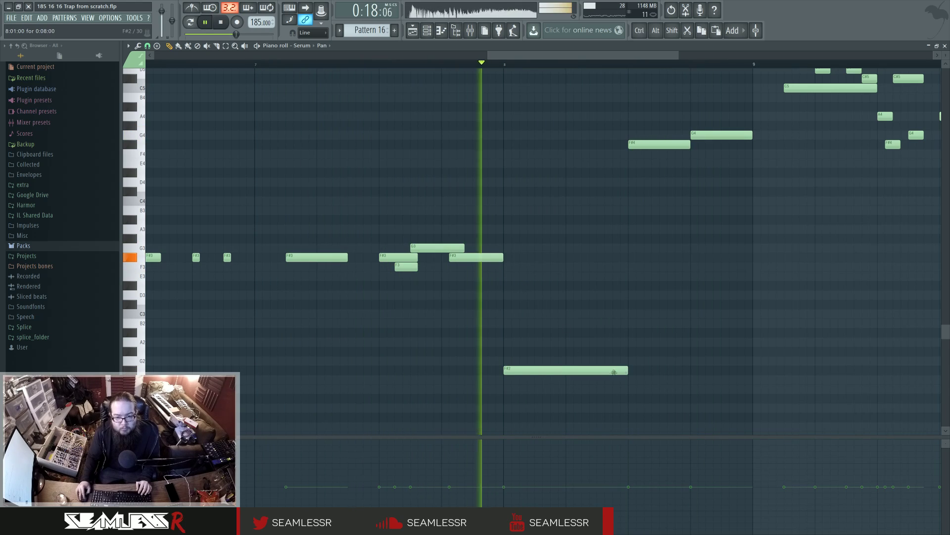
{"action": "left_click", "coordinate": [579, 379]}
{"action": "left_click_drag", "start_coordinate": [697, 380], "coordinate": [597, 379]}
{"action": "right_click", "coordinate": [586, 380]}
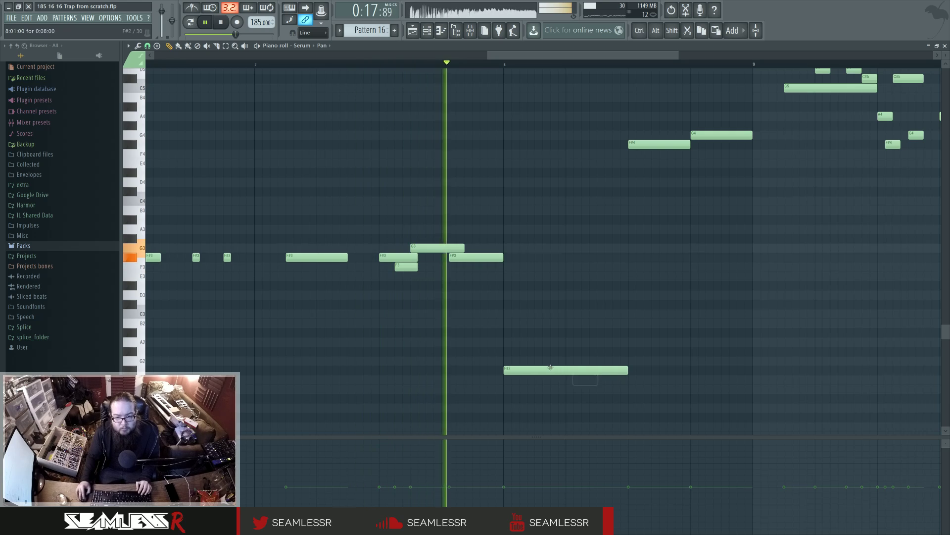
{"action": "left_click", "coordinate": [553, 362]}
{"action": "left_click", "coordinate": [587, 380]}
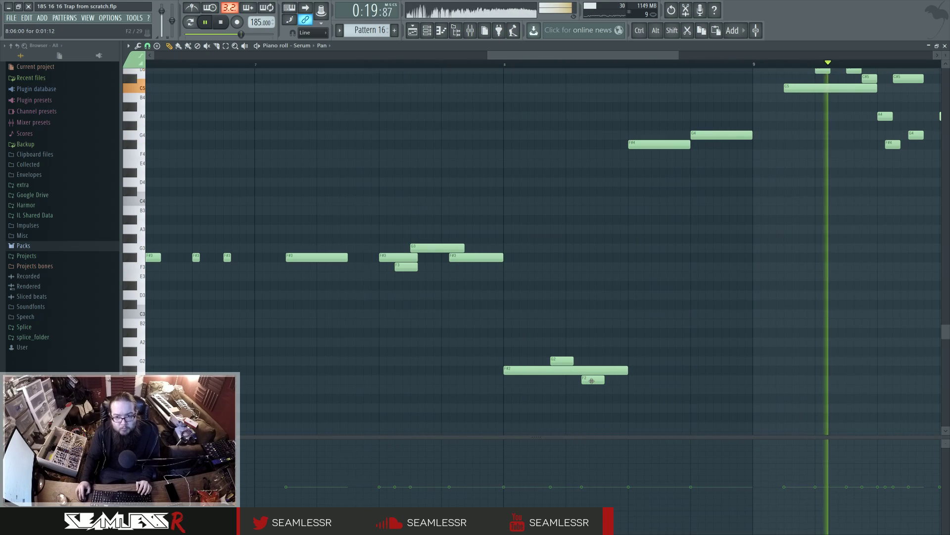
{"action": "key", "text": "space"}
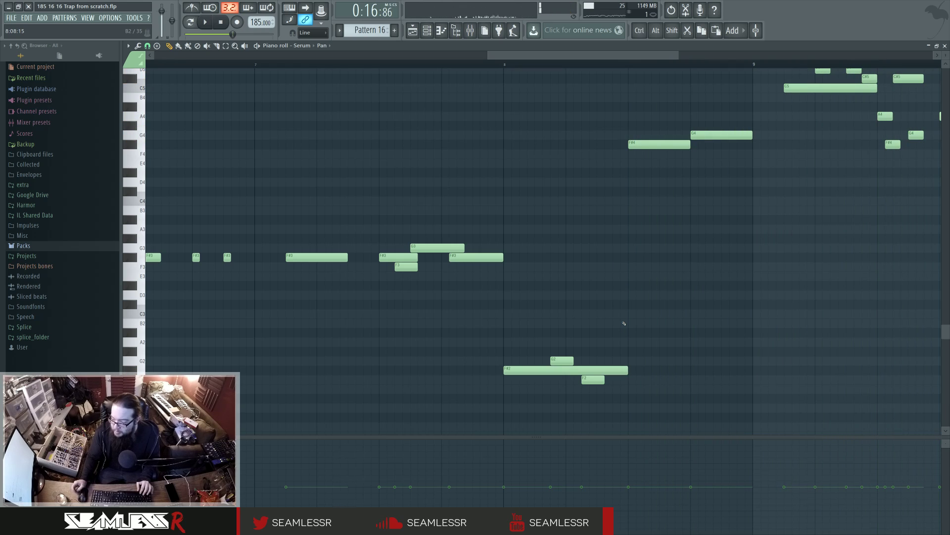
{"action": "scroll", "coordinate": [624, 307], "scroll_direction": "down", "scroll_amount": 3, "text": "ctrl"}
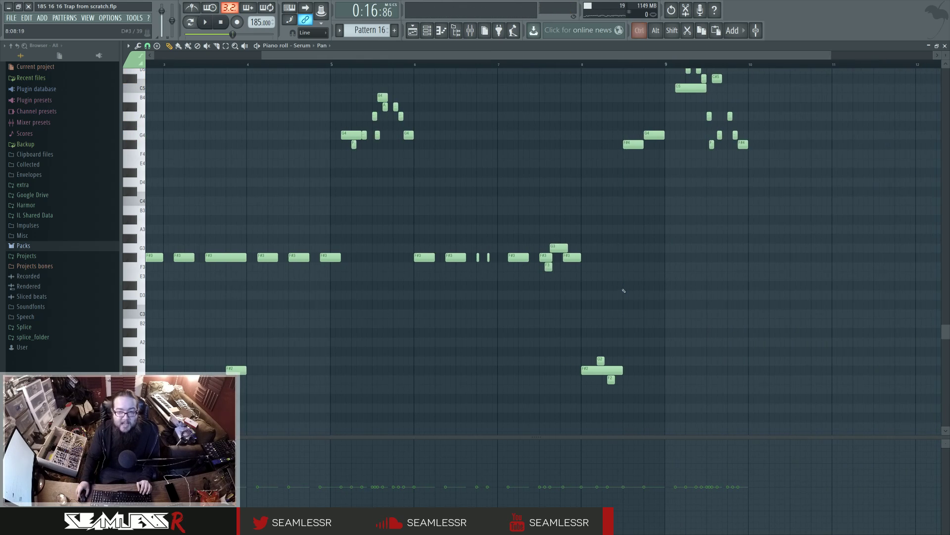
{"action": "scroll", "coordinate": [622, 286], "scroll_direction": "up", "scroll_amount": 5}
{"action": "scroll", "coordinate": [643, 312], "scroll_direction": "down", "scroll_amount": 3}
{"action": "scroll", "coordinate": [644, 316], "scroll_direction": "down", "scroll_amount": 1, "text": "ctrl"}
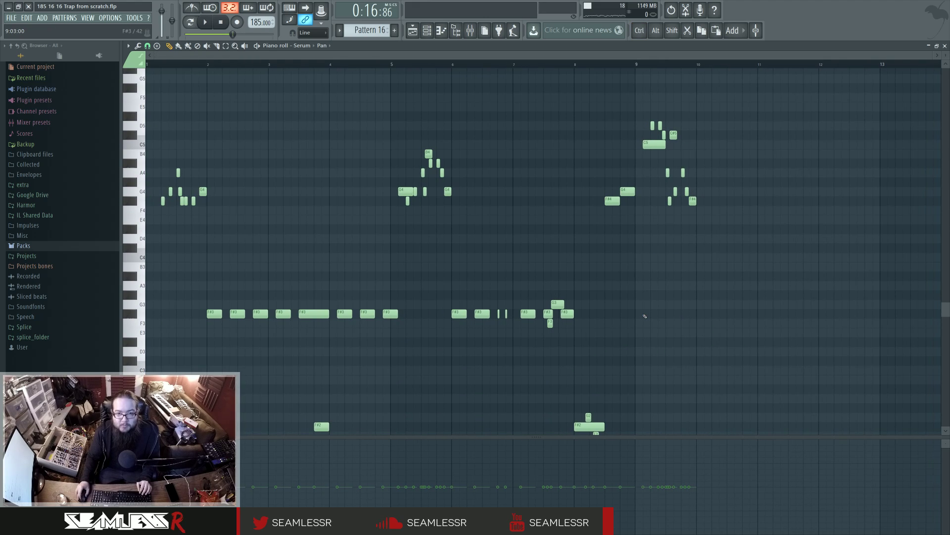
- Shorten the last F#5 note in bar 8 of the Harmor merged clip so it ends two steps earlier
{"action": "scroll", "coordinate": [645, 316], "scroll_direction": "down", "scroll_amount": 1}
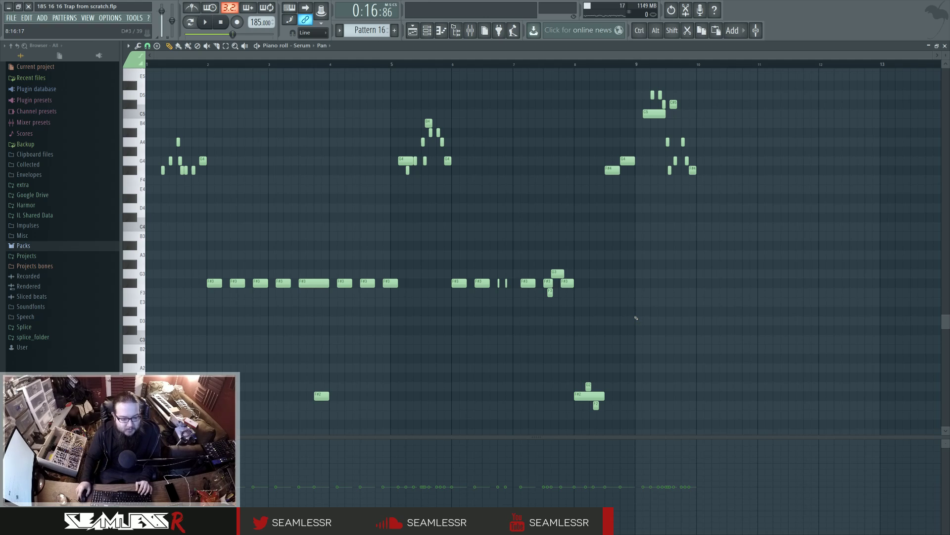
{"action": "key", "text": "space"}
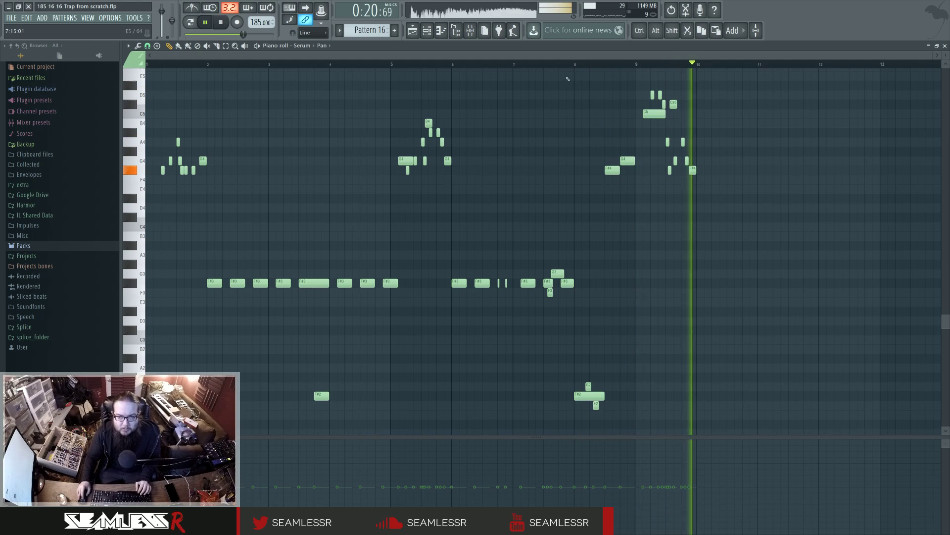
{"action": "key", "text": "F5"}
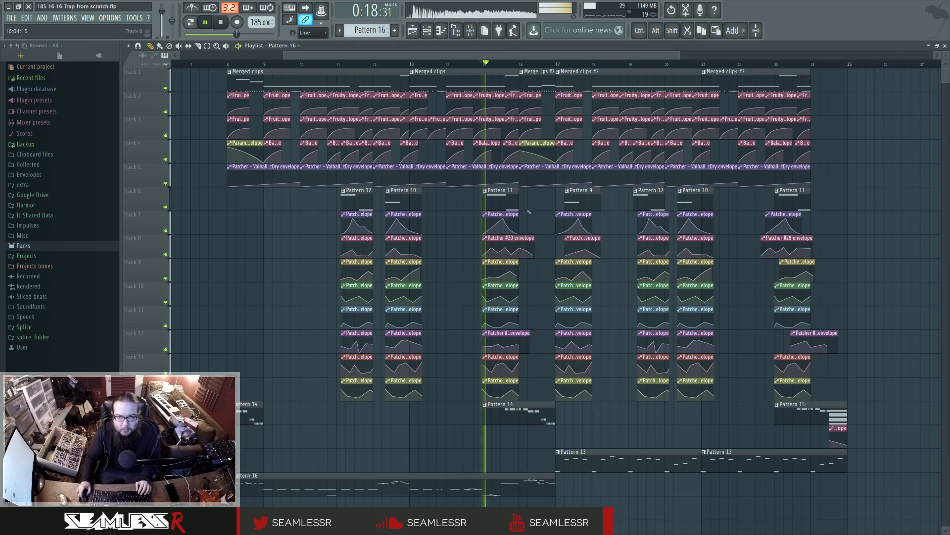
{"action": "key", "text": "F7"}
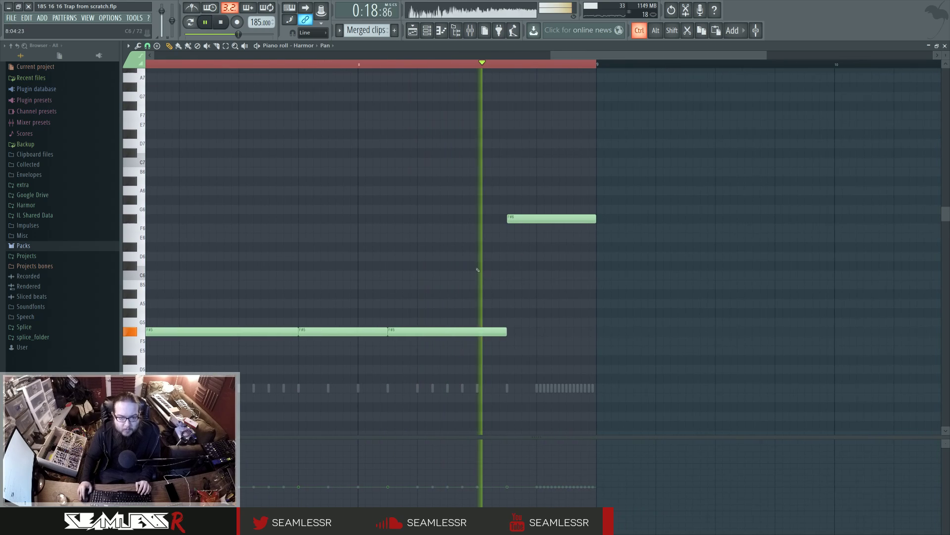
{"action": "left_click_drag", "start_coordinate": [506, 331], "coordinate": [477, 331]}
{"action": "key", "text": "space"}
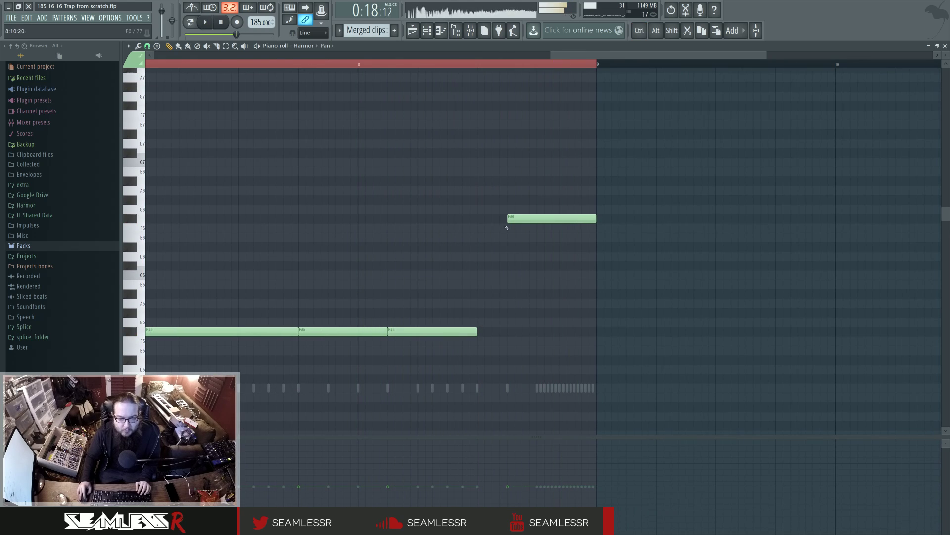
- Move the F#6 note in bar 8 back to the end of the F#5 note and shorten it to four steps
{"action": "left_click_drag", "start_coordinate": [509, 219], "coordinate": [479, 219]}
{"action": "key", "text": "space"}
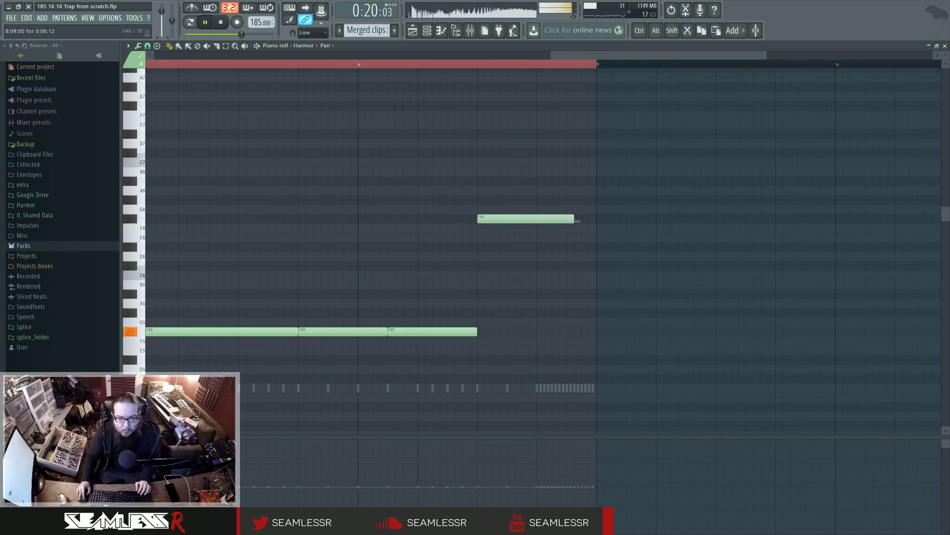
{"action": "left_click_drag", "start_coordinate": [583, 220], "coordinate": [537, 220]}
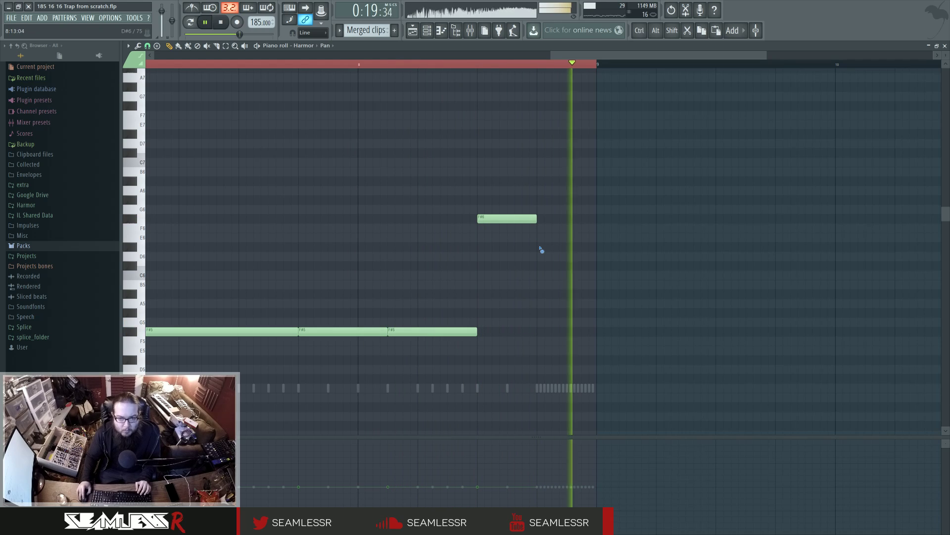
- Play back the arrangement in the playlist, reopen Pattern 16 in the piano roll and set playback to bar 9
{"action": "left_click", "coordinate": [413, 31]}
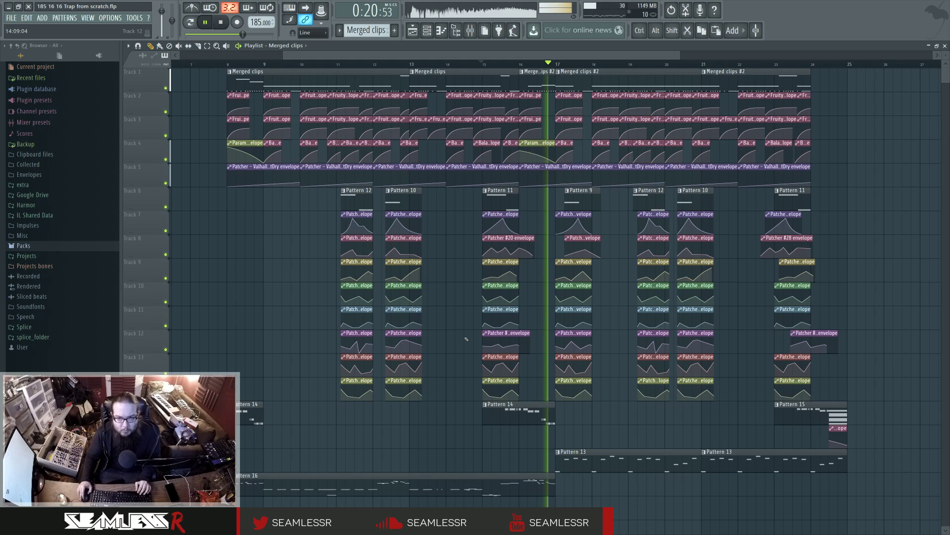
{"action": "scroll", "coordinate": [475, 332], "scroll_direction": "down", "scroll_amount": 4}
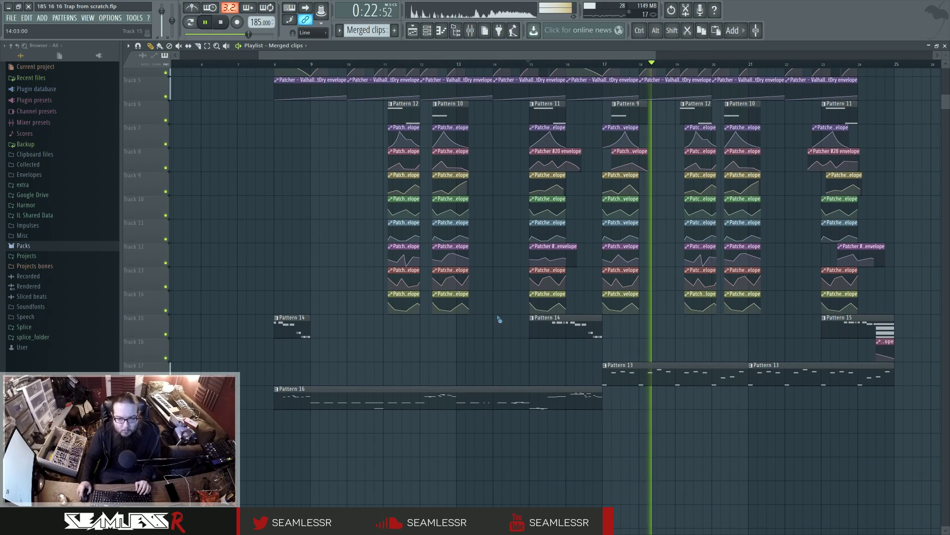
{"action": "scroll", "coordinate": [498, 321], "scroll_direction": "up", "scroll_amount": 1}
{"action": "scroll", "coordinate": [499, 327], "scroll_direction": "up", "scroll_amount": 1}
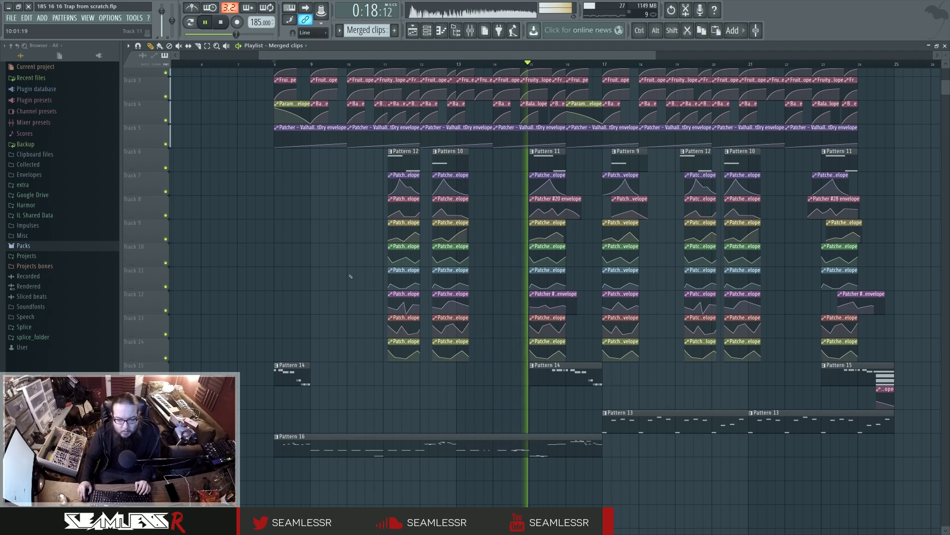
{"action": "double_click", "coordinate": [520, 454]}
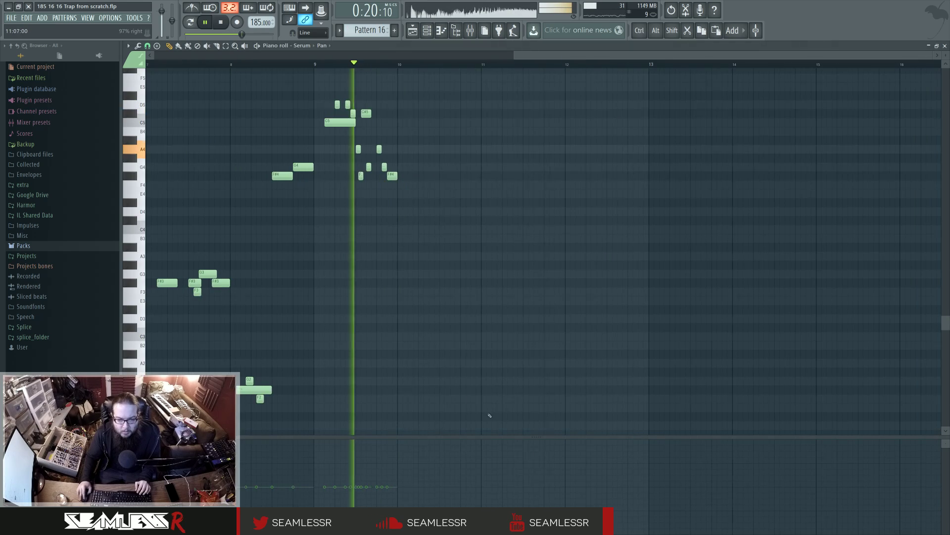
{"action": "left_click_drag", "start_coordinate": [482, 56], "coordinate": [548, 65]}
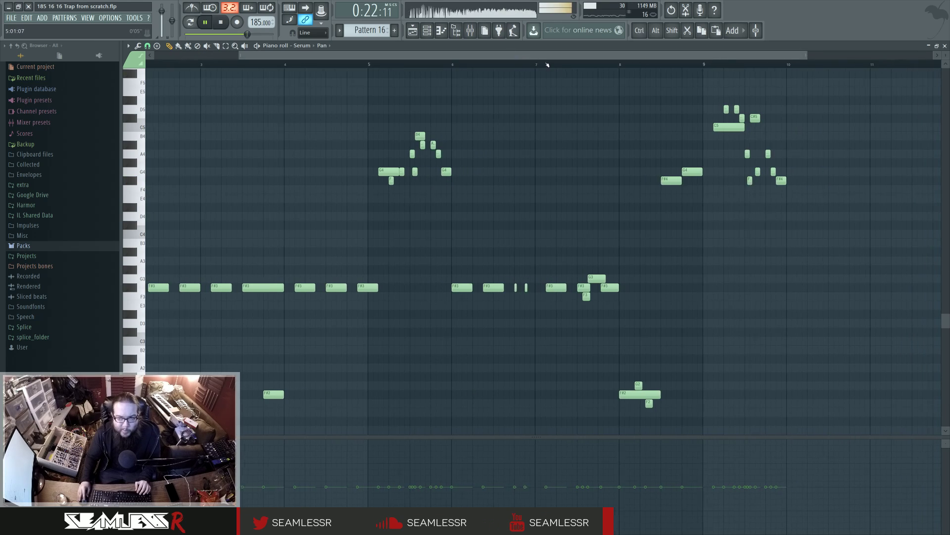
{"action": "left_click", "coordinate": [701, 65]}
{"action": "scroll", "coordinate": [780, 246], "scroll_direction": "up", "scroll_amount": 2}
{"action": "scroll", "coordinate": [781, 245], "scroll_direction": "up", "scroll_amount": 3}
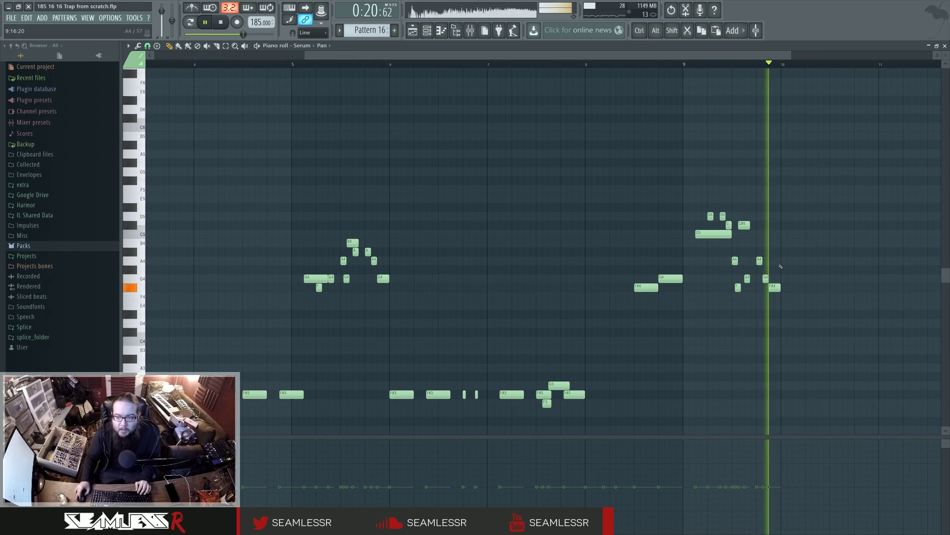
- Try lowering the two short D5 notes in bar 9 by one semitone to C#5 and audition them
{"action": "key", "text": "space"}
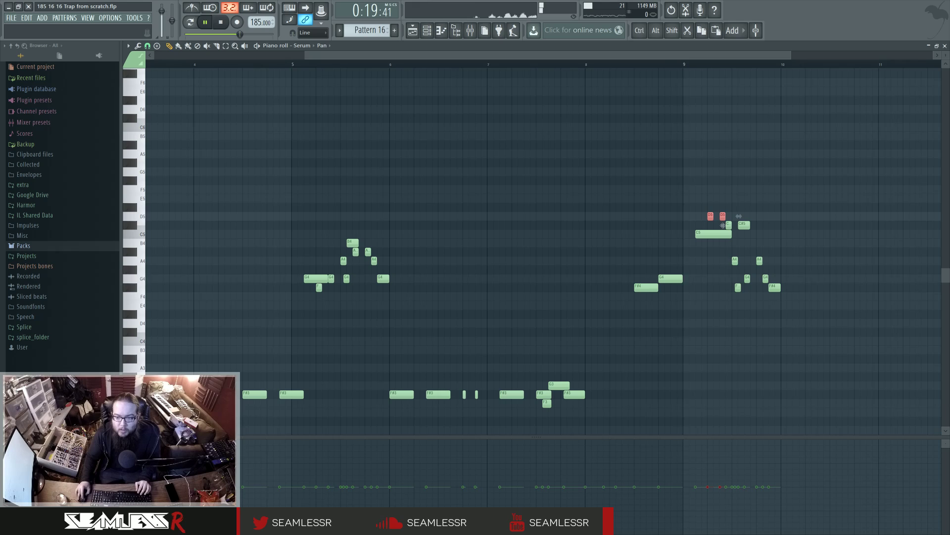
{"action": "key", "text": "space"}
{"action": "key", "text": "shift+Down"}
{"action": "key", "text": "space"}
{"action": "key", "text": "space"}
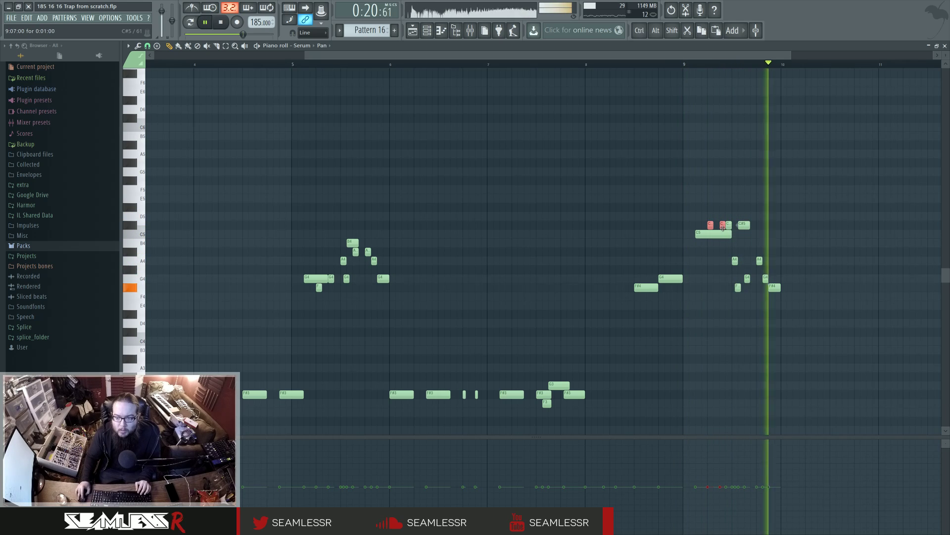
{"action": "key", "text": "space"}
{"action": "key", "text": "space"}
{"action": "key", "text": "space"}
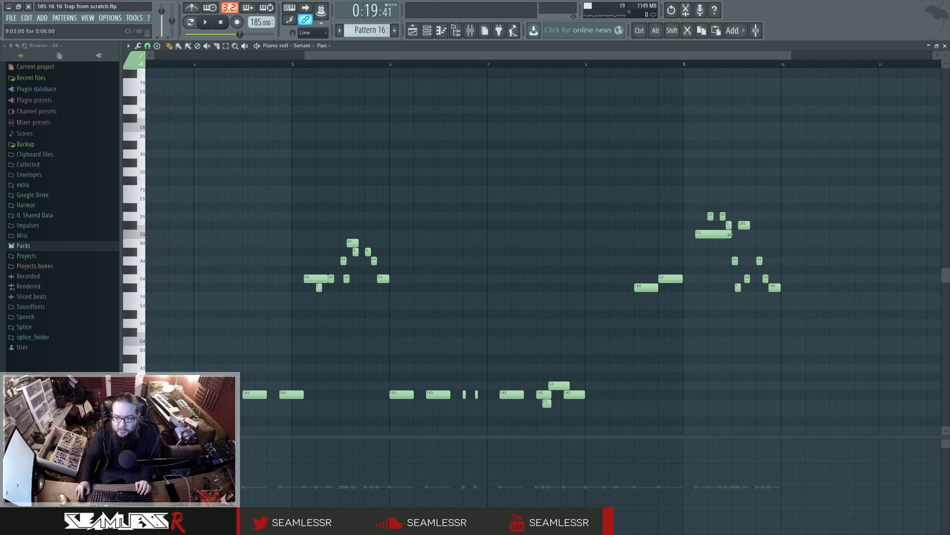
- Shorten the long C5 in bar 9 to two steps, overlap it with a four-step C#5, and audition the change
{"action": "left_click_drag", "start_coordinate": [713, 227], "coordinate": [725, 227]}
{"action": "key", "text": "space"}
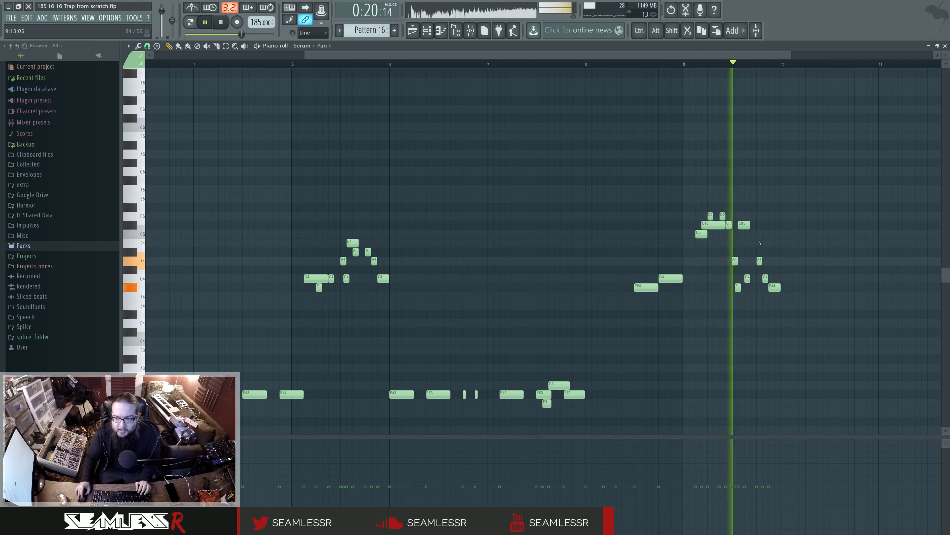
{"action": "key", "text": "space"}
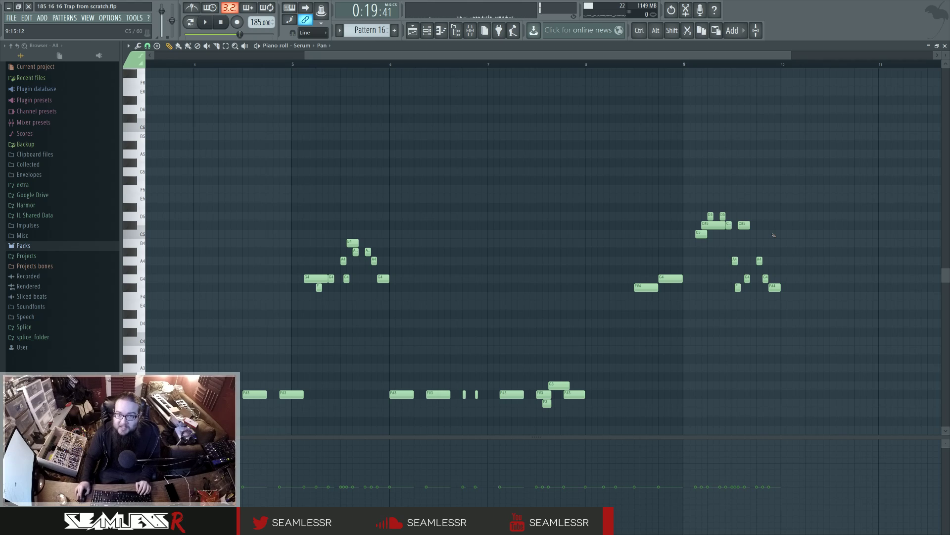
- Raise the two short D5 notes in bar 9 to D#5 and play the arrangement back in the playlist
{"action": "scroll", "coordinate": [773, 241], "scroll_direction": "up", "scroll_amount": 2}
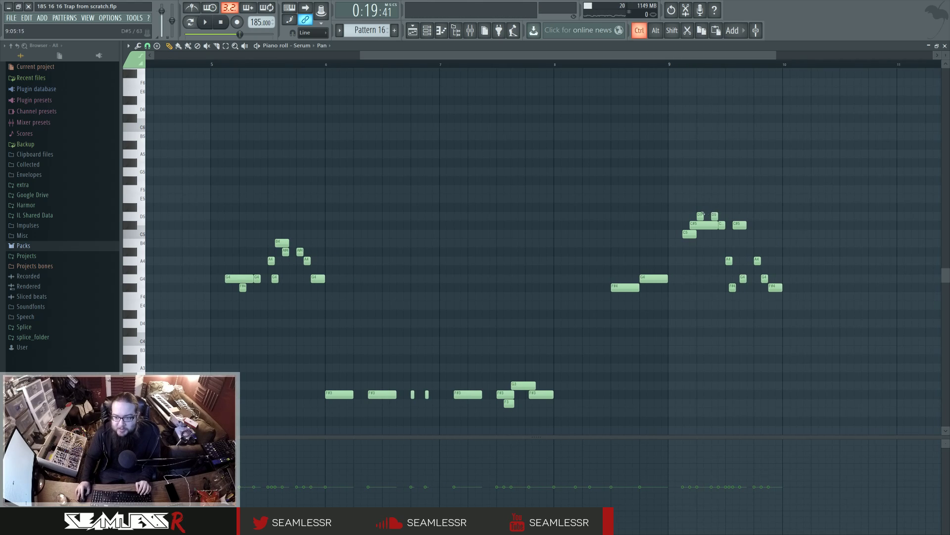
{"action": "key", "text": "space"}
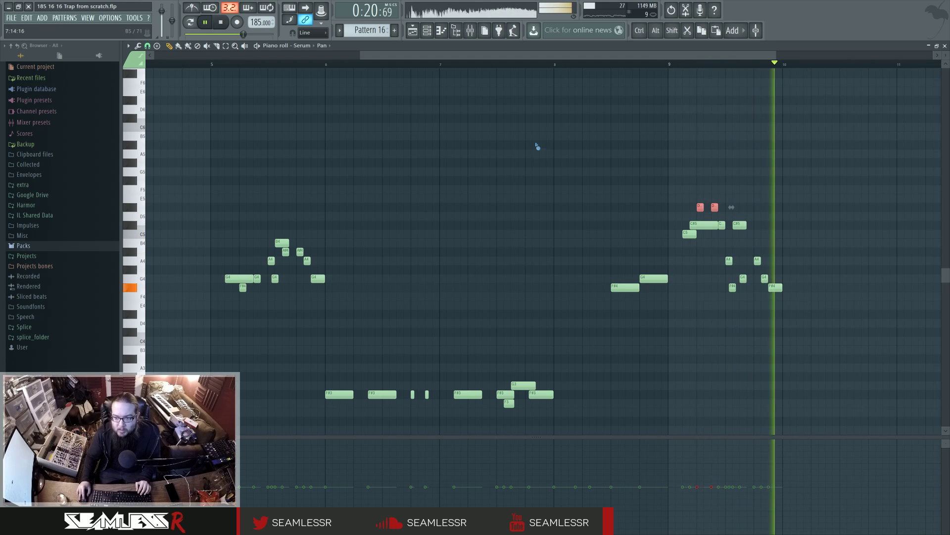
{"action": "scroll", "coordinate": [495, 233], "scroll_direction": "down", "scroll_amount": 2}
{"action": "key", "text": "F5"}
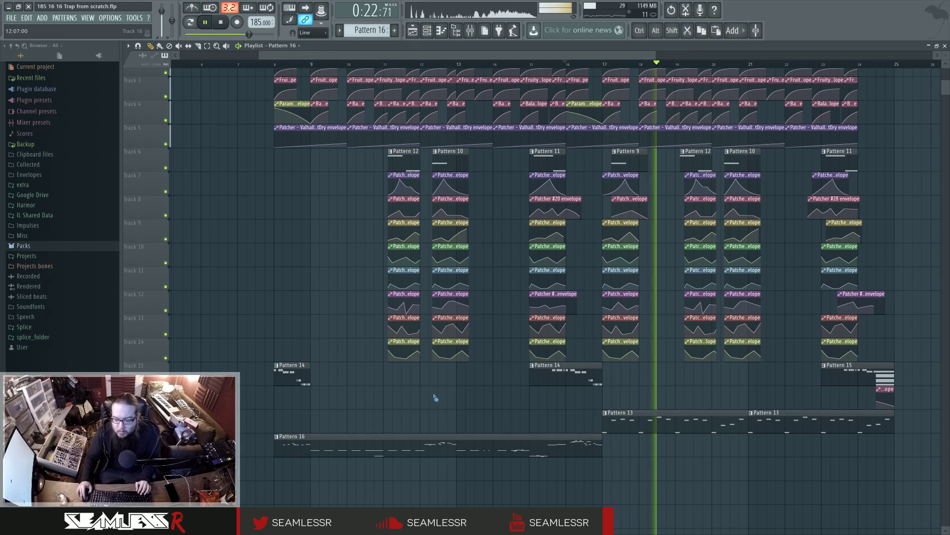
{"action": "key", "text": "space"}
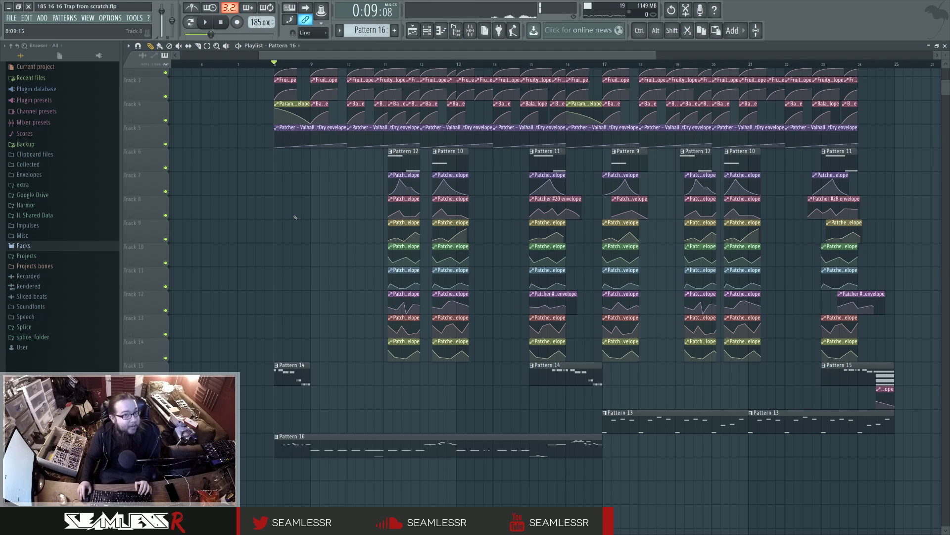
{"action": "key", "text": "space"}
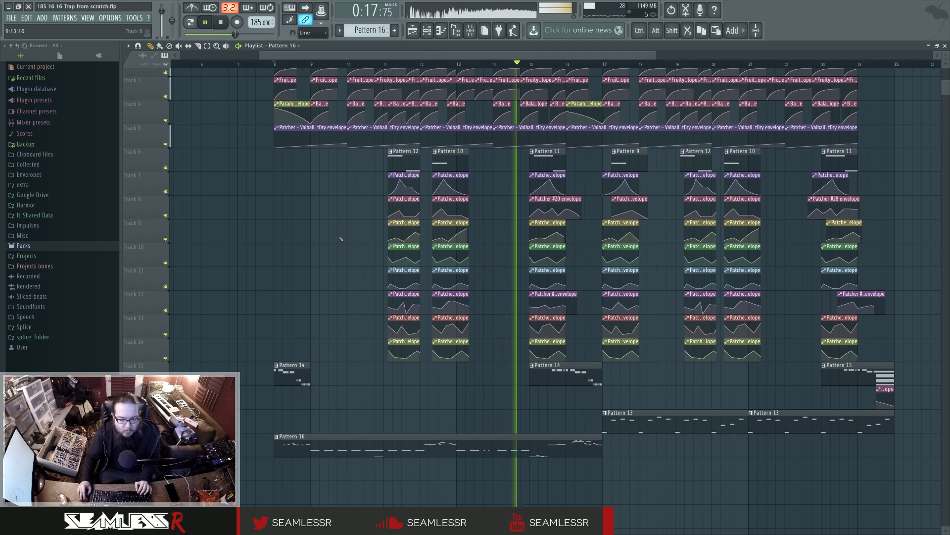
{"action": "key", "text": "space"}
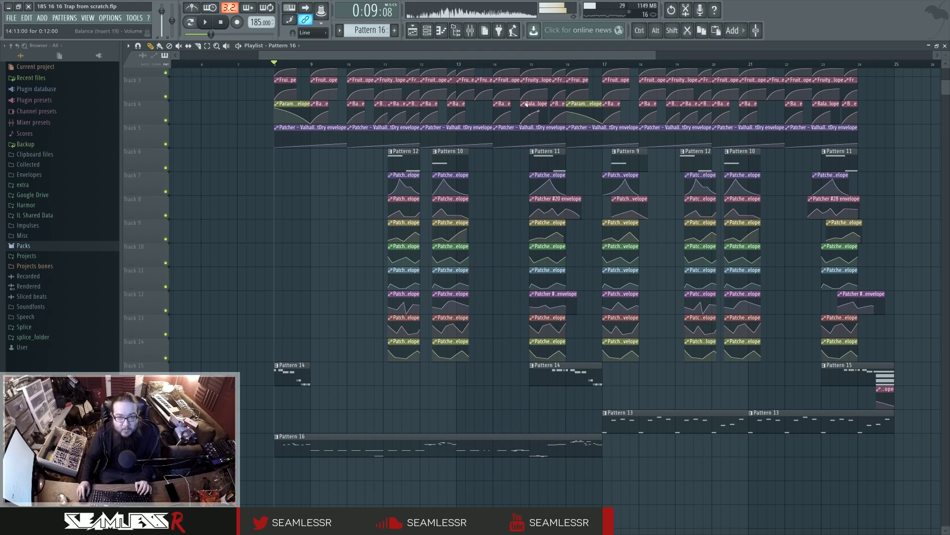
- In bar 8 of Pattern 16, remove the short G2 and F2 notes and shorten the F#2 to four steps
{"action": "key", "text": "space"}
{"action": "key", "text": "F7"}
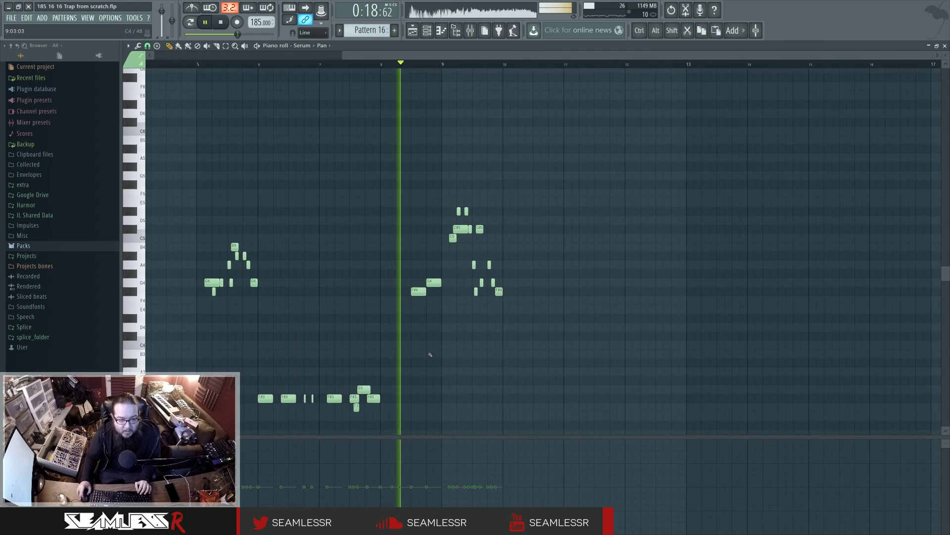
{"action": "scroll", "coordinate": [613, 359], "scroll_direction": "down", "scroll_amount": 8}
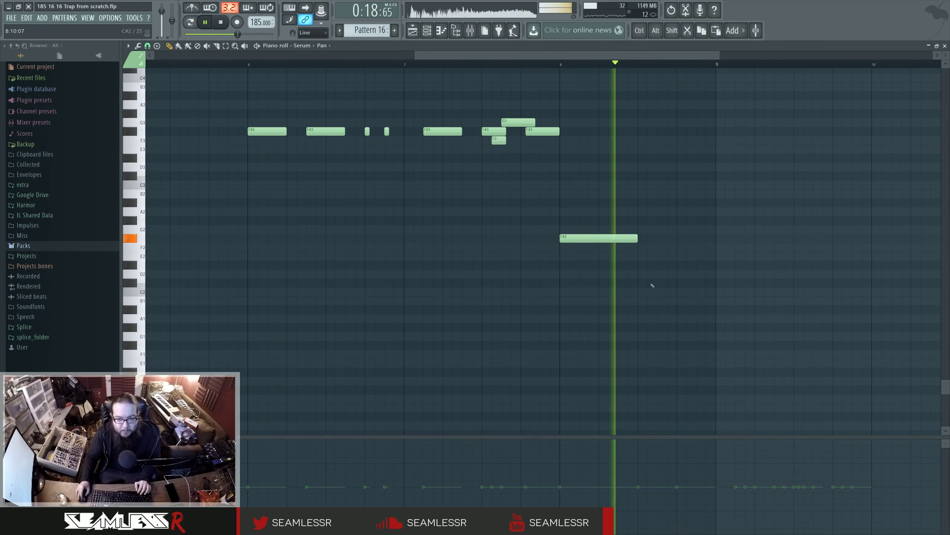
{"action": "key", "text": "space"}
{"action": "scroll", "coordinate": [641, 380], "scroll_direction": "up", "scroll_amount": 6}
{"action": "key", "text": "space"}
{"action": "left_click_drag", "start_coordinate": [637, 399], "coordinate": [598, 398]}
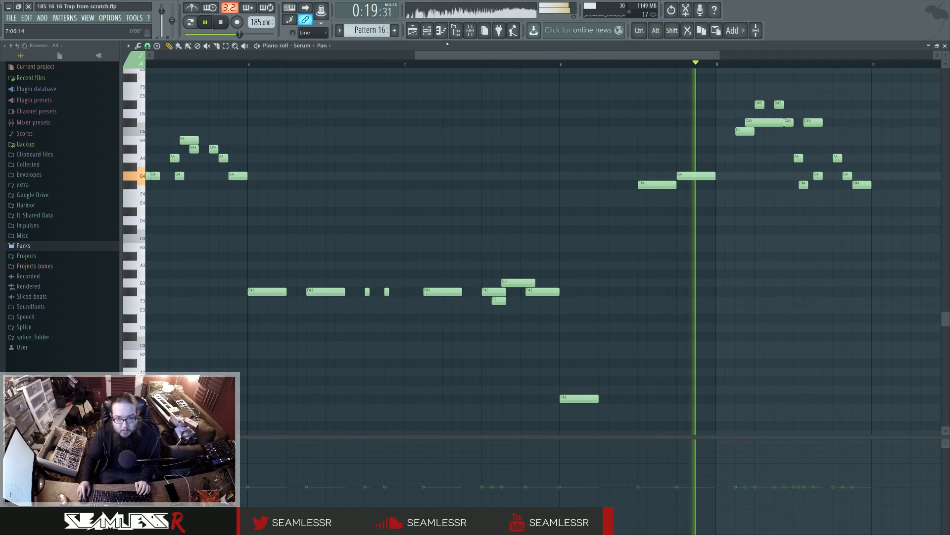
- In Pattern 11, make the F#2 note start at step 5 of bar 1 and last four steps
{"action": "left_click", "coordinate": [412, 30]}
{"action": "scroll", "coordinate": [563, 223], "scroll_direction": "up", "scroll_amount": 3}
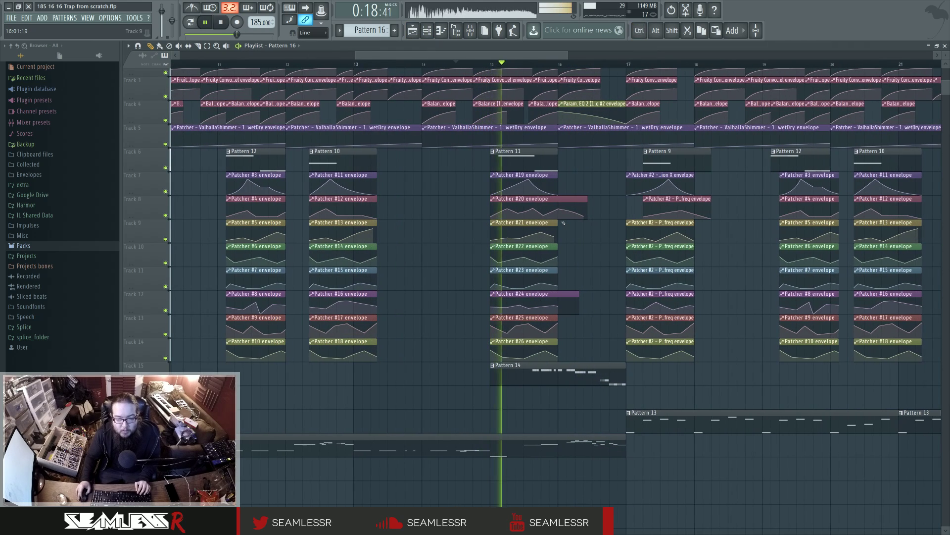
{"action": "scroll", "coordinate": [564, 223], "scroll_direction": "up", "scroll_amount": 3}
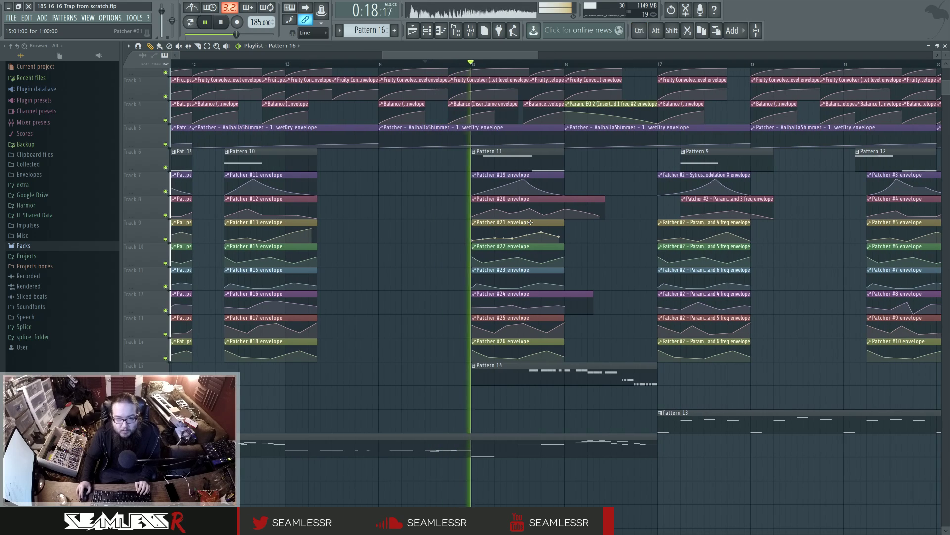
{"action": "double_click", "coordinate": [495, 159]}
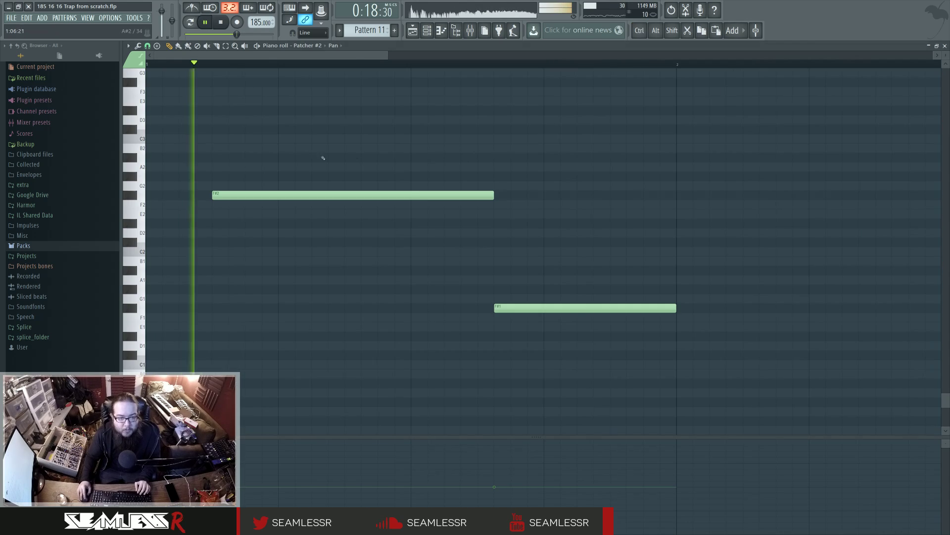
{"action": "key", "text": "space"}
{"action": "left_click_drag", "start_coordinate": [560, 194], "coordinate": [404, 203]}
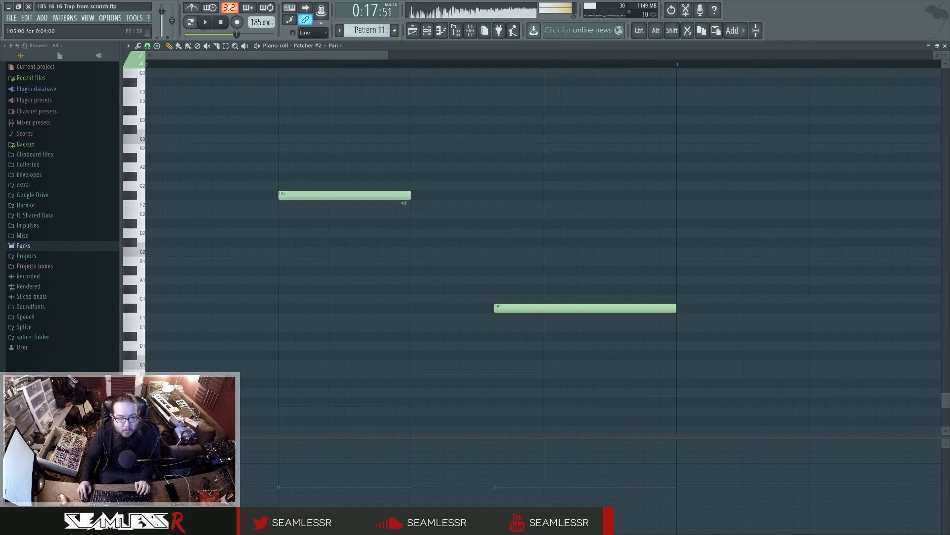
- Delete the F#1 note from Pattern 11 and return to the full arrangement in the playlist
{"action": "left_click", "coordinate": [413, 30]}
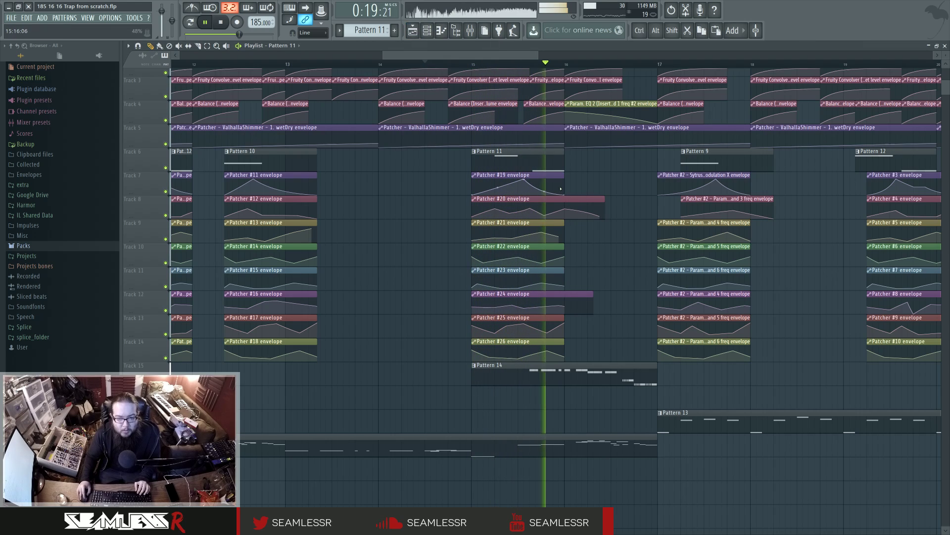
{"action": "double_click", "coordinate": [537, 157]}
{"action": "right_click", "coordinate": [584, 308]}
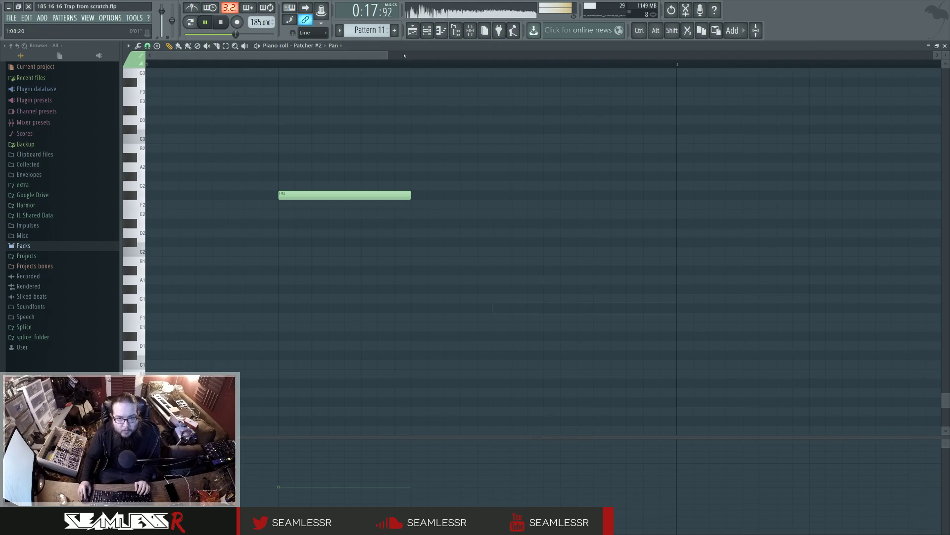
{"action": "key", "text": "F5"}
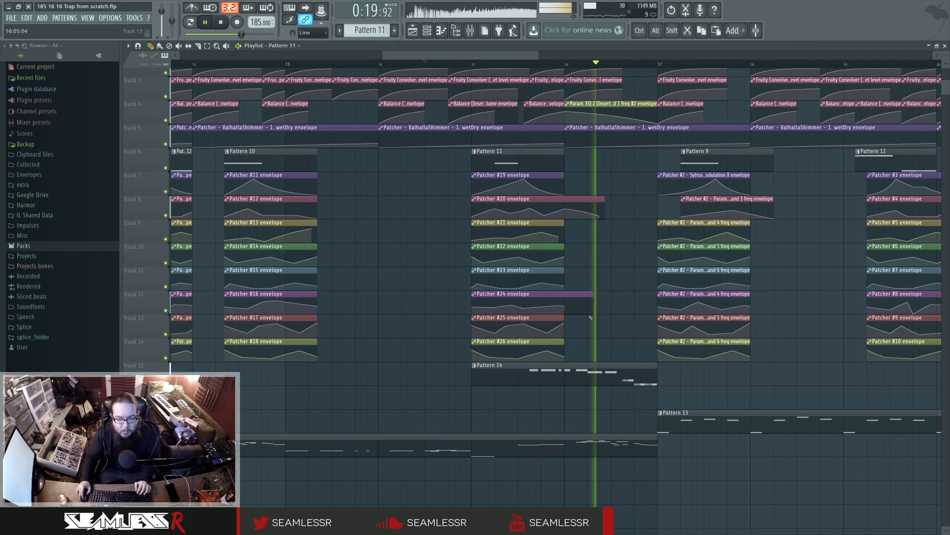
{"action": "key", "text": "ctrl"}
{"action": "scroll", "coordinate": [589, 321], "scroll_direction": "down", "scroll_amount": 4}
{"action": "key", "text": "space"}
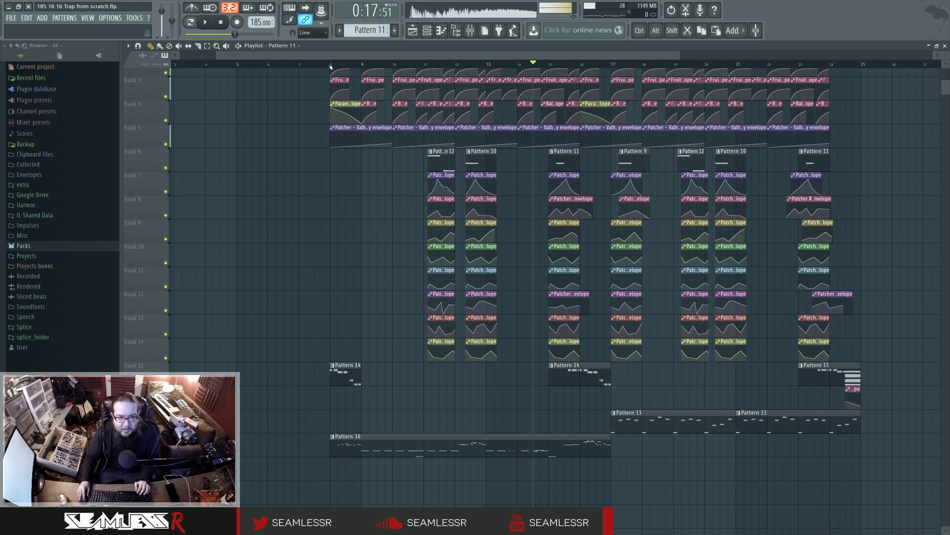
- Select bars 8 to 17 in the playlist, and open the effects page of Pattern 16's Serum instrument
{"action": "left_click_drag", "start_coordinate": [330, 64], "coordinate": [613, 65]}
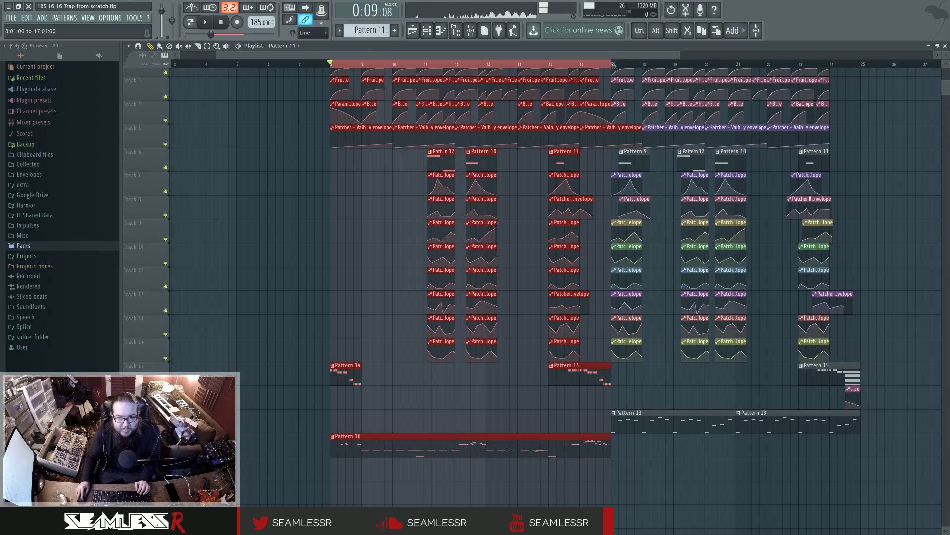
{"action": "double_click", "coordinate": [382, 437]}
{"action": "left_click", "coordinate": [435, 33]}
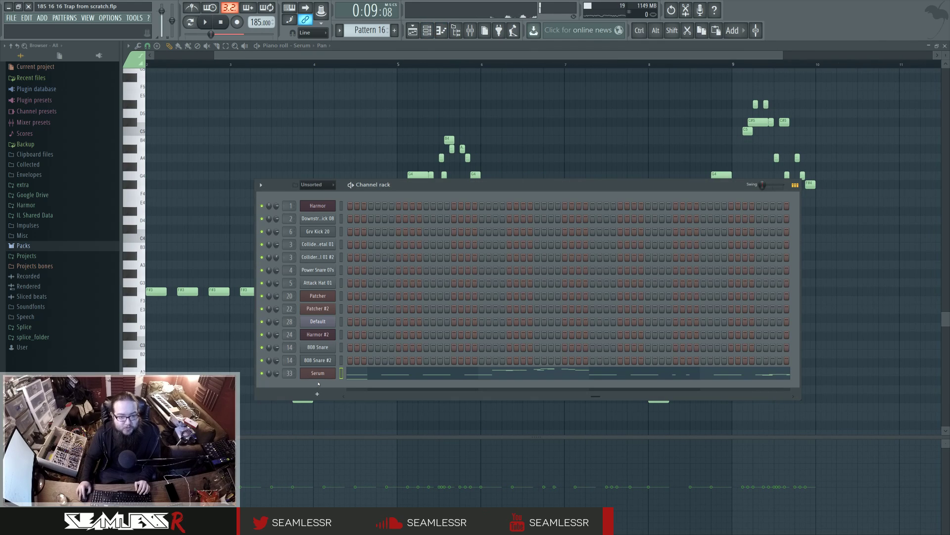
{"action": "left_click", "coordinate": [321, 375]}
{"action": "left_click", "coordinate": [487, 265]}
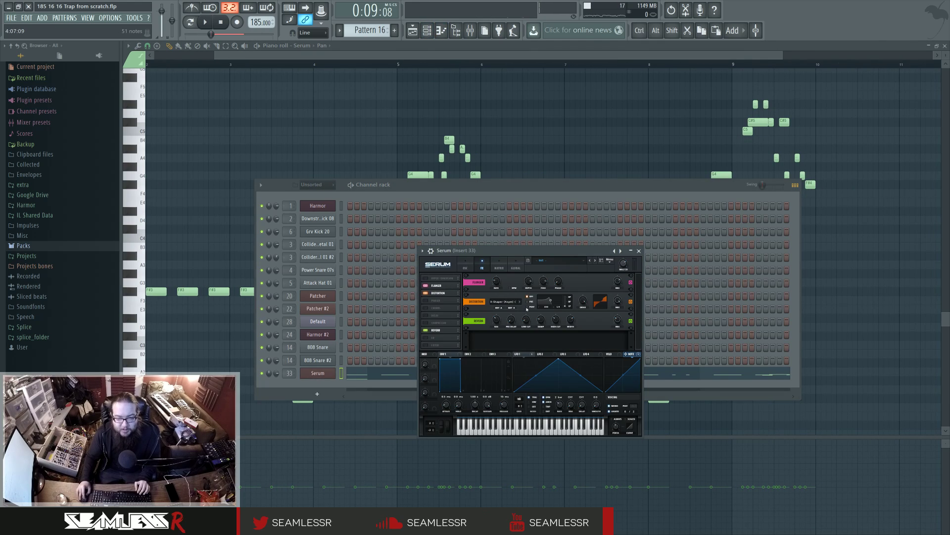
- Load Edison into the first effect slot of mixer Insert 33, where Serum is routed
{"action": "left_click", "coordinate": [470, 31]}
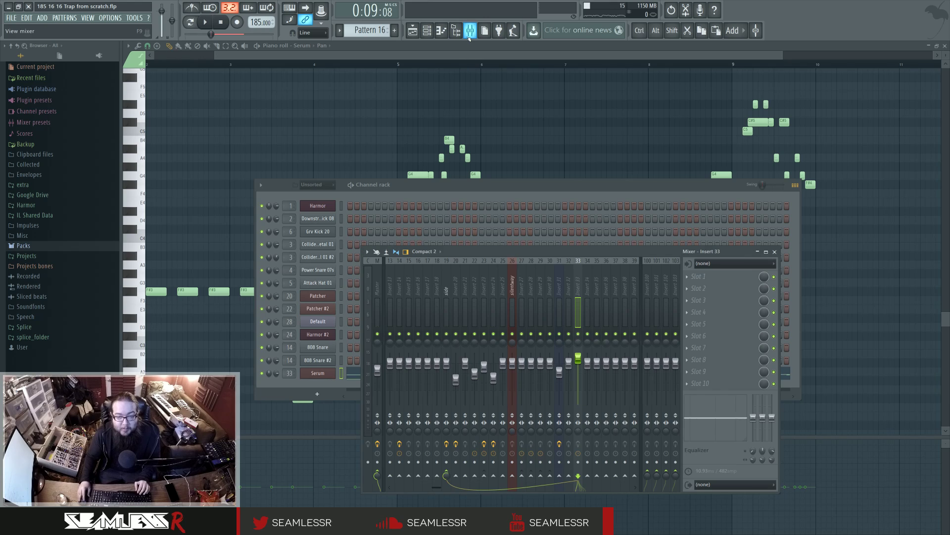
{"action": "left_click", "coordinate": [699, 276]}
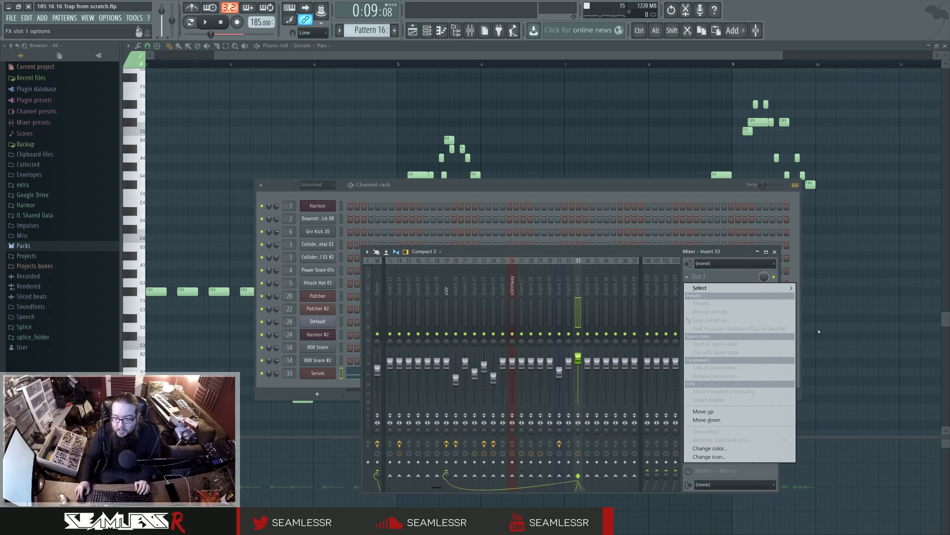
{"action": "mouse_move", "coordinate": [723, 290]}
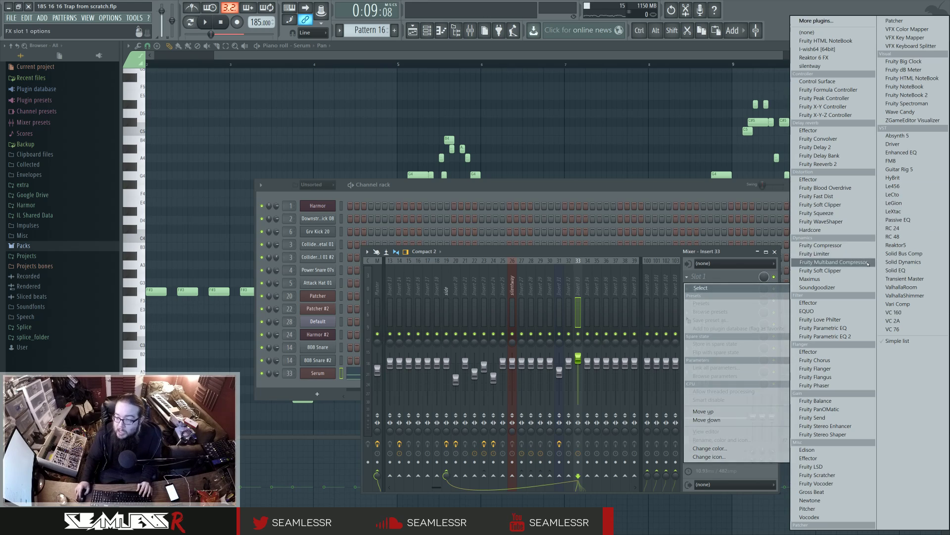
{"action": "left_click", "coordinate": [808, 449]}
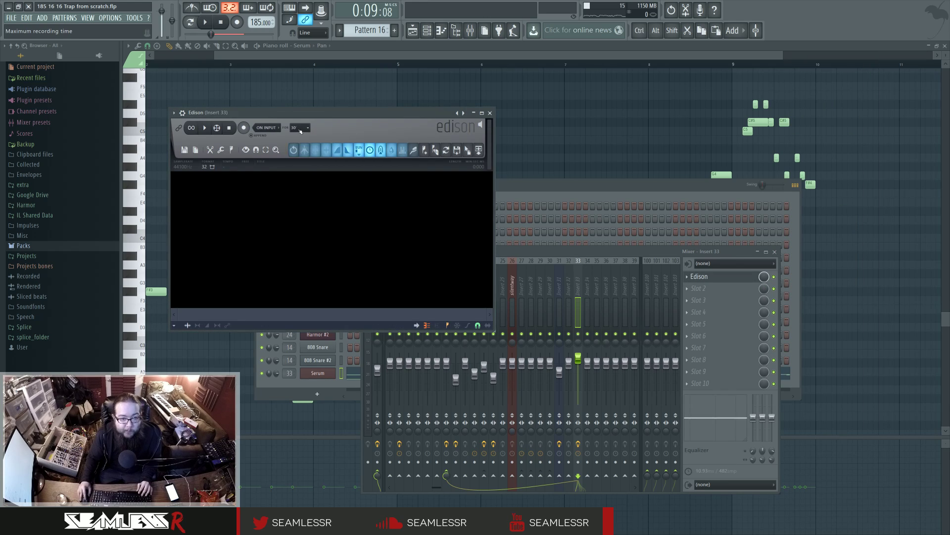
- Record the Serum part in Edison with recording set to On play and Ever, and delete the tail after the last song-jump marker
{"action": "left_click", "coordinate": [299, 128]}
{"action": "left_click", "coordinate": [302, 137]}
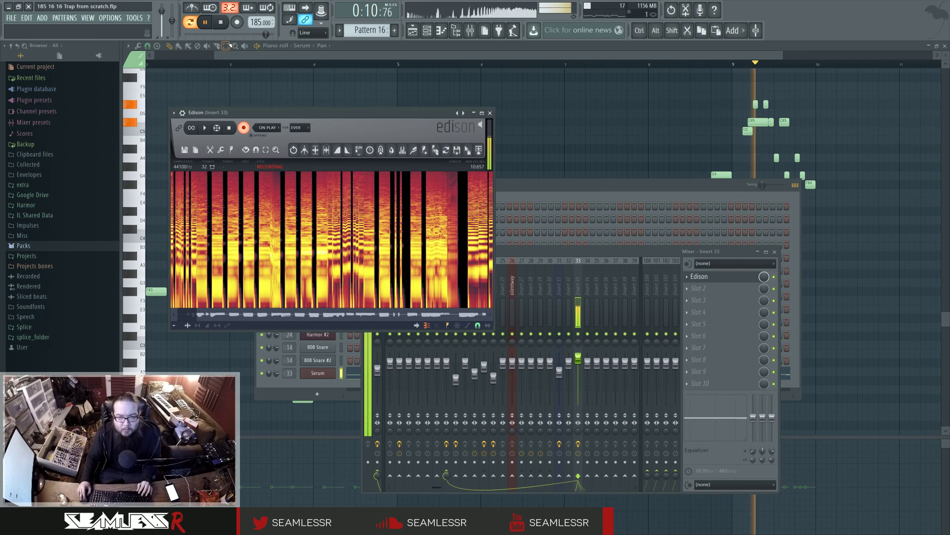
{"action": "left_click", "coordinate": [230, 128]}
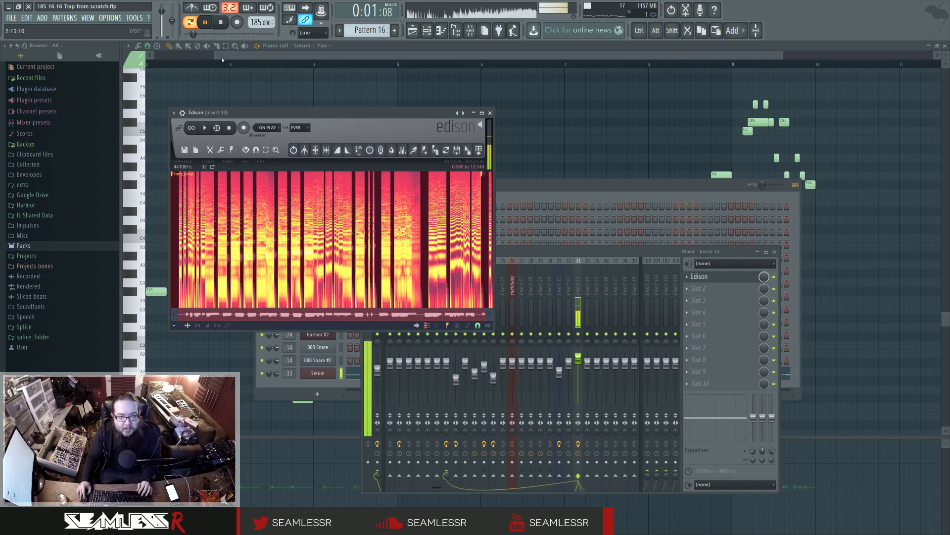
{"action": "key", "text": "space"}
{"action": "left_click", "coordinate": [483, 175]}
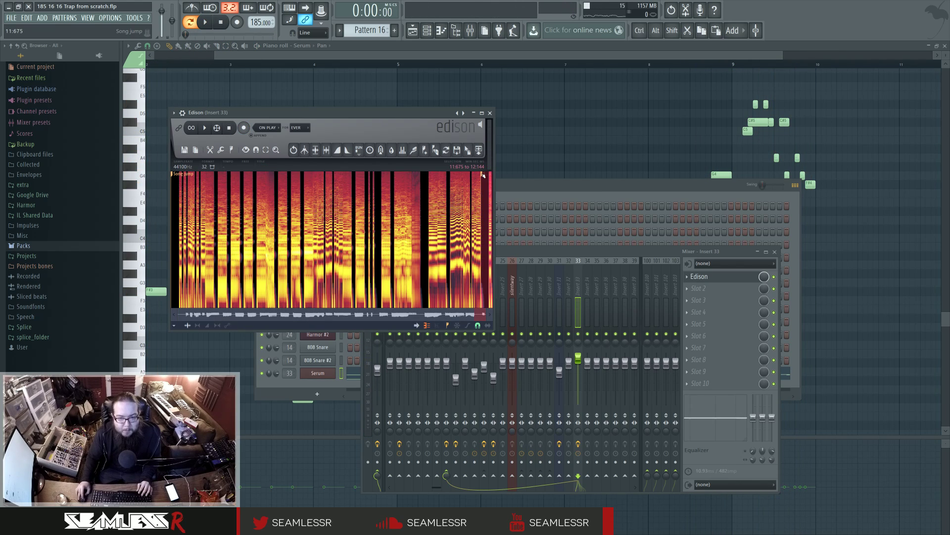
{"action": "key", "text": "Delete"}
- Add a new Harmor channel and place its window so that the Edison recording stays accessible beside it
{"action": "key", "text": "alt+p"}
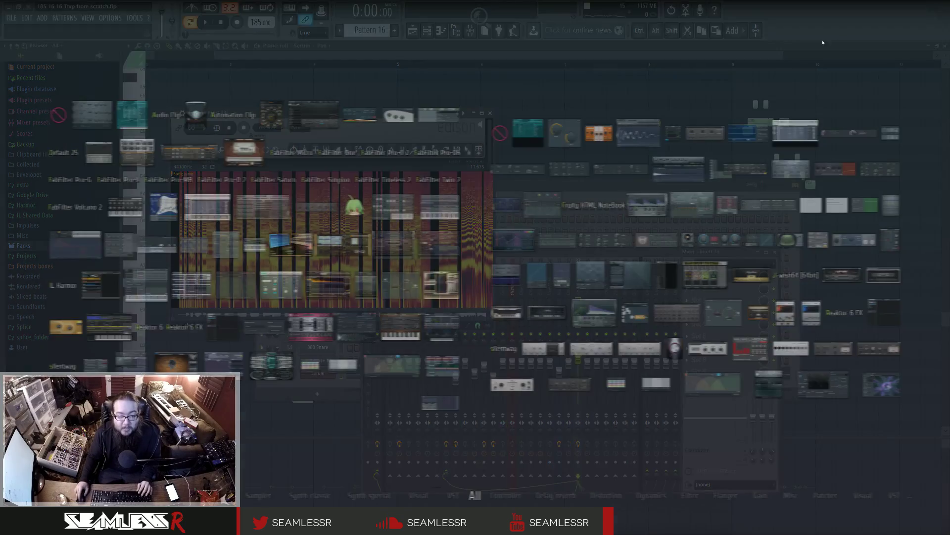
{"action": "left_click", "coordinate": [422, 241]}
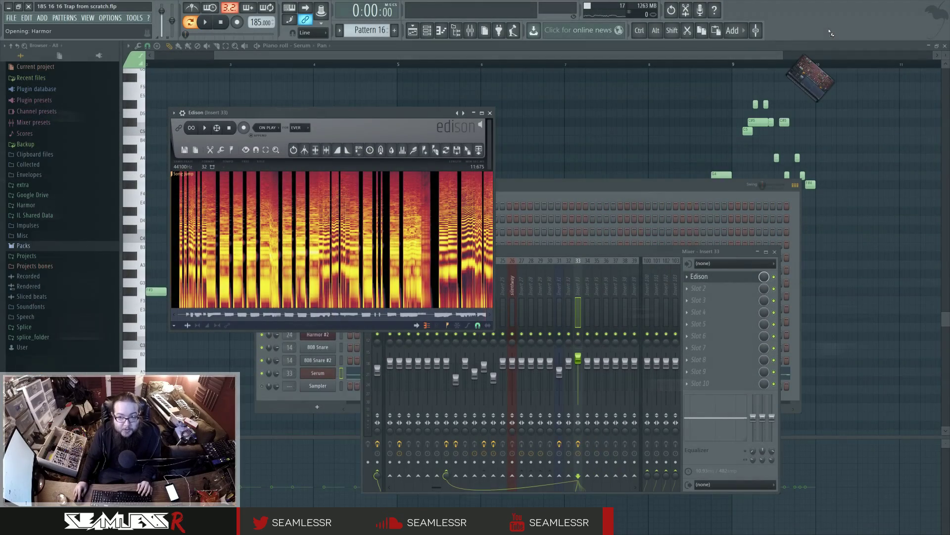
{"action": "left_click", "coordinate": [610, 302]}
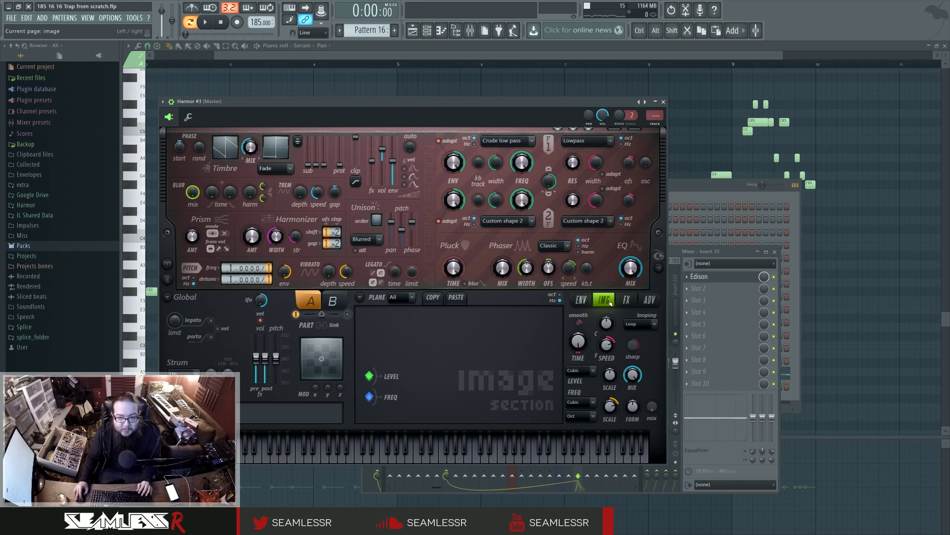
{"action": "left_click", "coordinate": [626, 300]}
{"action": "left_click", "coordinate": [171, 101]}
{"action": "left_click_drag", "start_coordinate": [211, 101], "coordinate": [395, 118]}
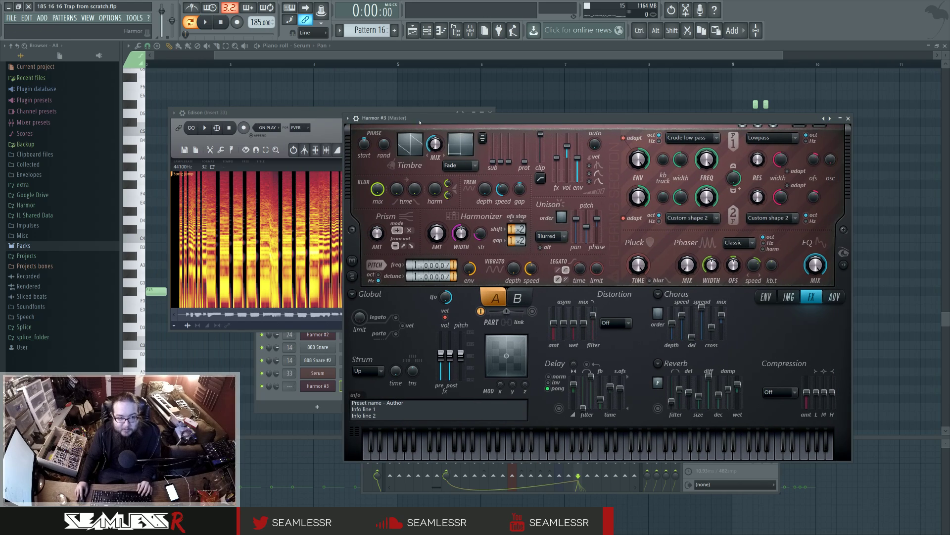
- Load the trimmed Edison recording into the new Harmor's image section for resynthesis
{"action": "left_click_drag", "start_coordinate": [306, 112], "coordinate": [271, 110]}
{"action": "left_click", "coordinate": [782, 299]}
{"action": "left_click", "coordinate": [345, 121]}
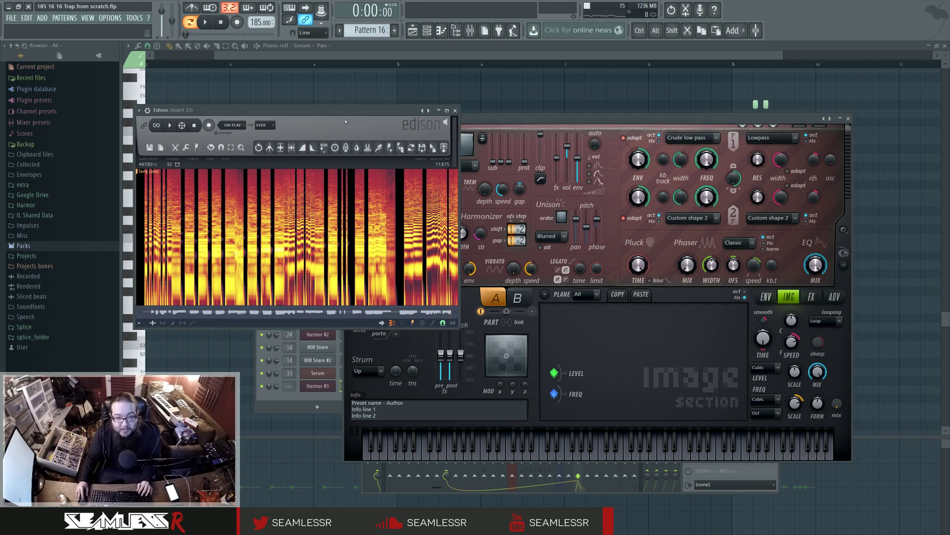
{"action": "left_click_drag", "start_coordinate": [433, 149], "coordinate": [644, 361]}
{"action": "left_click_drag", "start_coordinate": [601, 121], "coordinate": [489, 113]}
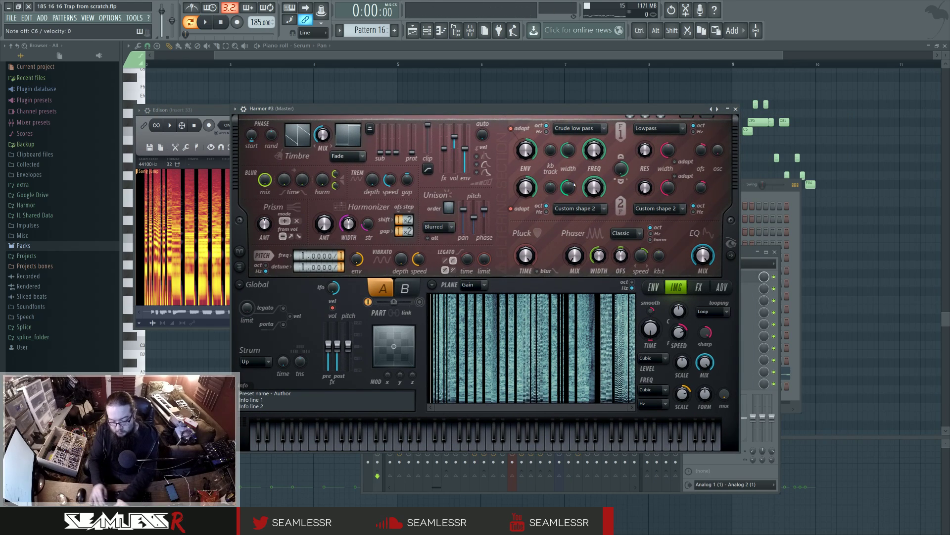
- Set Harmor #3's harmonizer shift to offset 7, step 3 and gap to offset 2, step 3, and lower the unison phase
{"action": "left_click", "coordinate": [716, 286]}
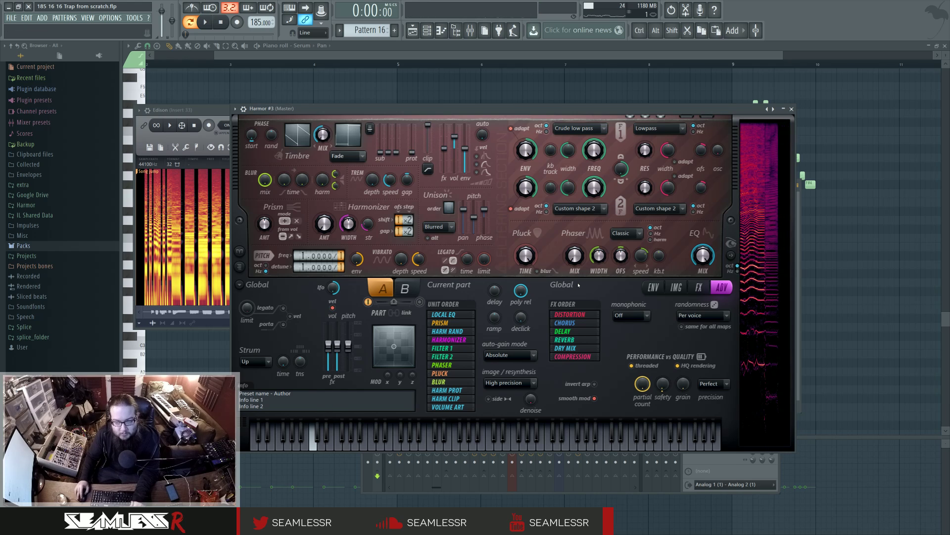
{"action": "left_click", "coordinate": [675, 288]}
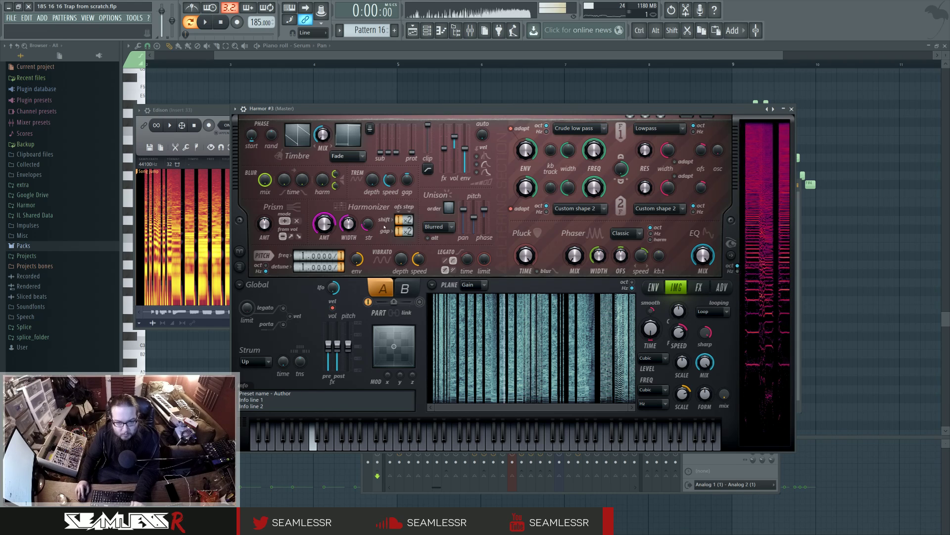
{"action": "right_click", "coordinate": [404, 221]}
{"action": "left_click", "coordinate": [416, 248]}
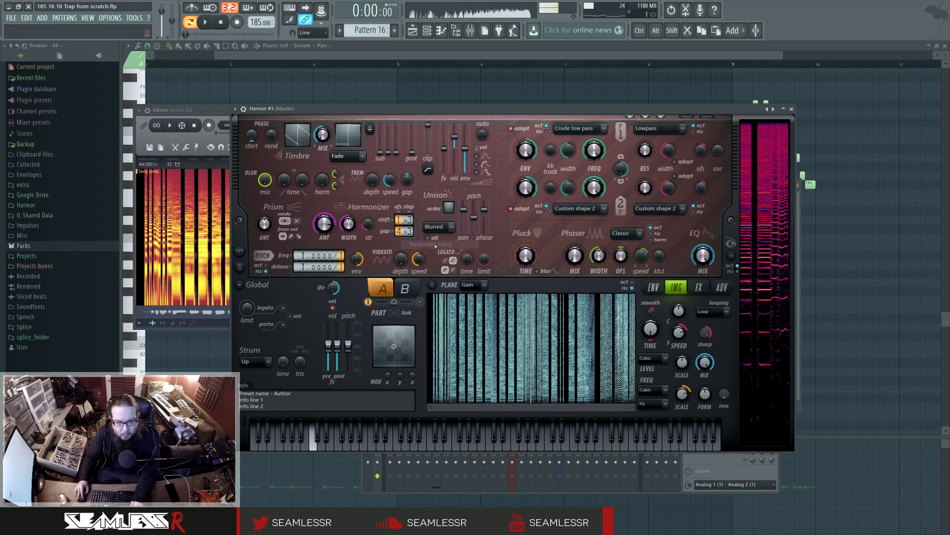
{"action": "right_click", "coordinate": [405, 225]}
{"action": "left_click", "coordinate": [421, 249]}
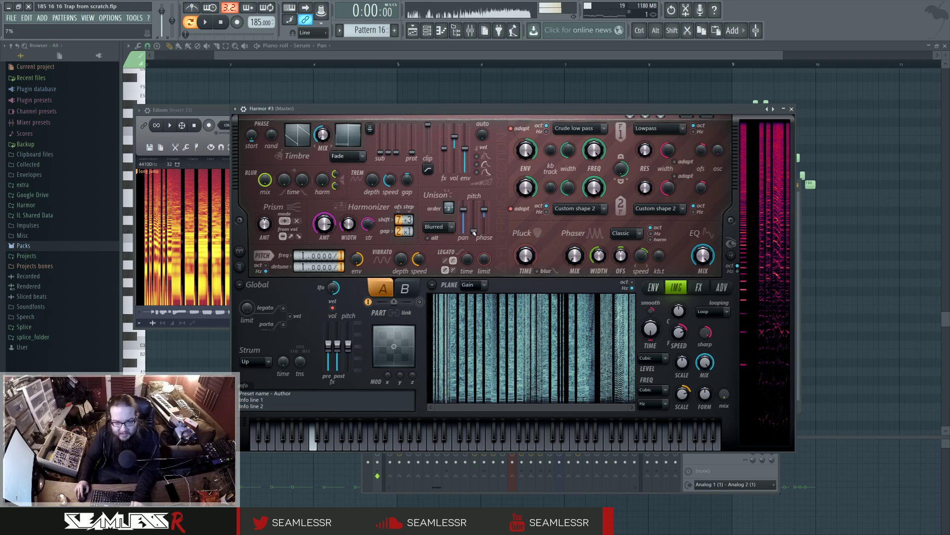
{"action": "left_click_drag", "start_coordinate": [484, 210], "coordinate": [484, 214]}
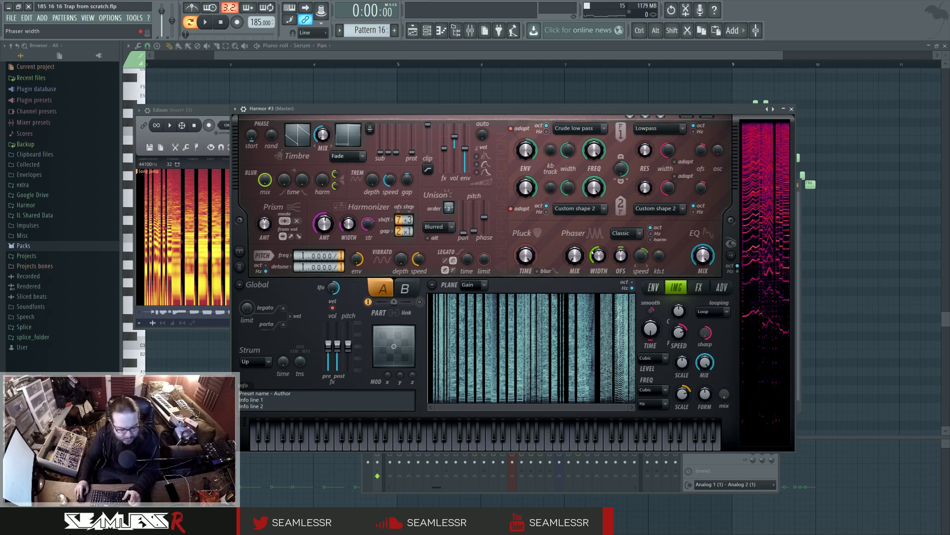
- Route the Harmor #3 channel to mixer Insert 35
{"action": "left_click", "coordinate": [412, 30]}
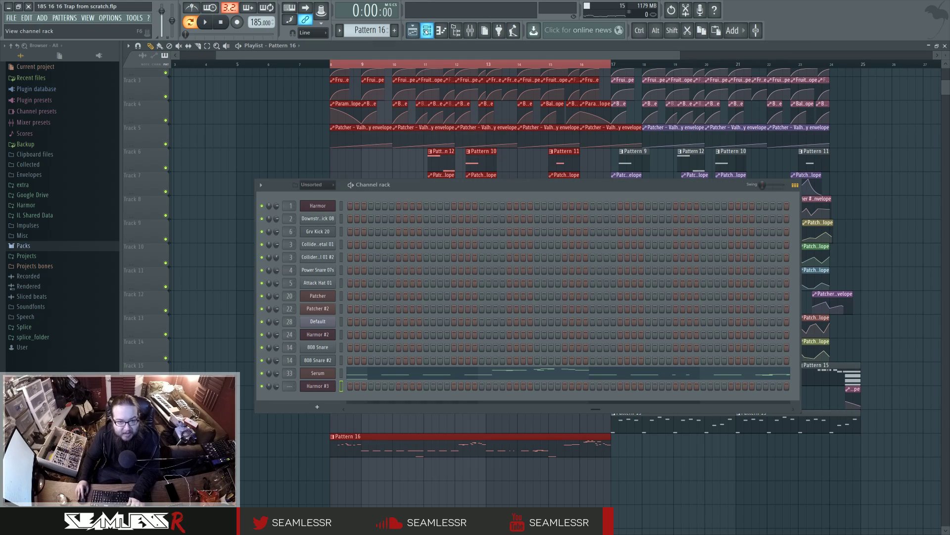
{"action": "key", "text": "F6"}
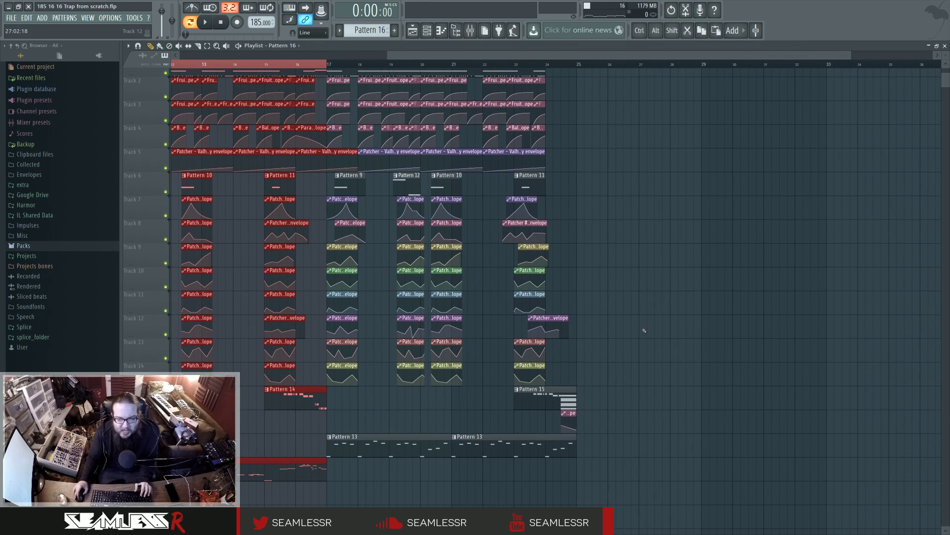
{"action": "key", "text": "F6"}
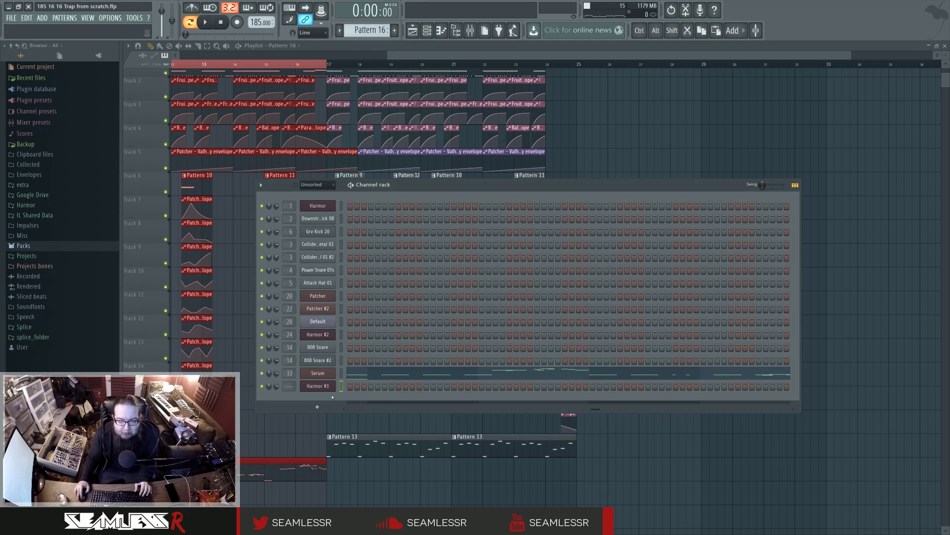
{"action": "key", "text": "ctrl+l"}
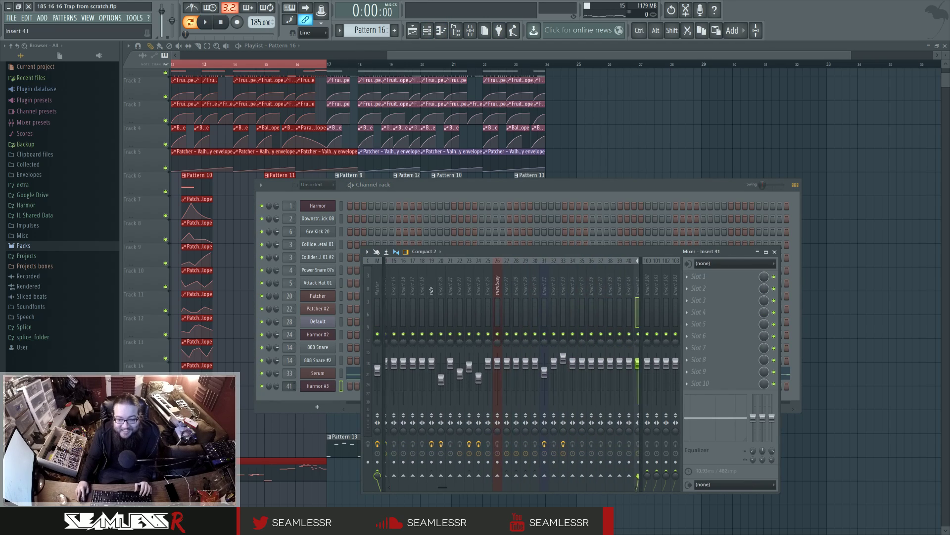
{"action": "scroll", "coordinate": [290, 386], "scroll_direction": "up", "scroll_amount": 2}
{"action": "left_click", "coordinate": [473, 189]}
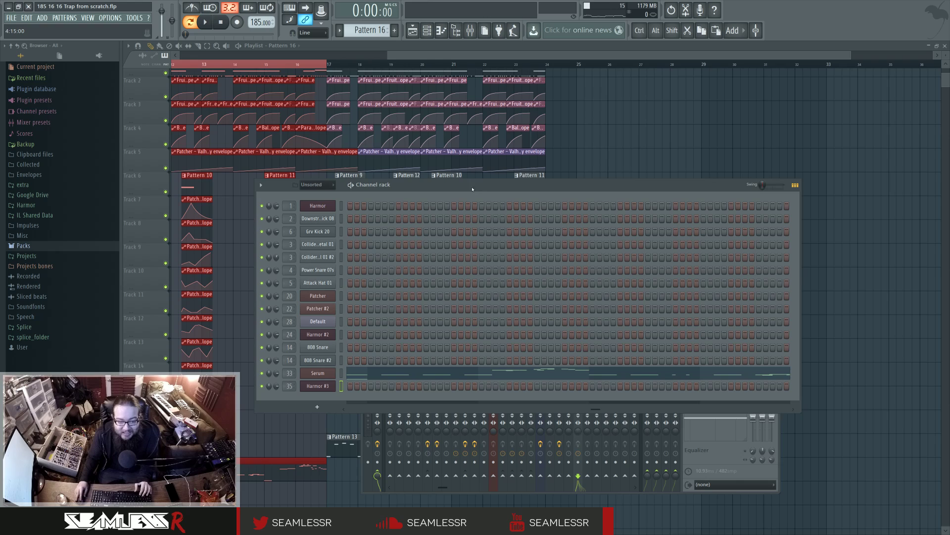
- Draw one sustained C5 note for Harmor #3 in Pattern 16, from bar 1 to the end of bar 9
{"action": "right_click", "coordinate": [341, 381]}
{"action": "left_click", "coordinate": [358, 392]}
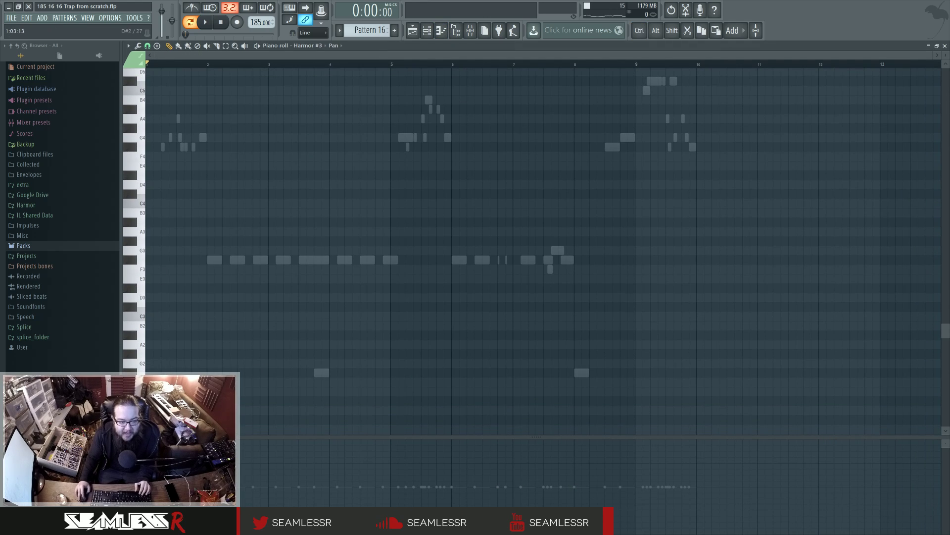
{"action": "scroll", "coordinate": [159, 398], "scroll_direction": "up", "scroll_amount": 3}
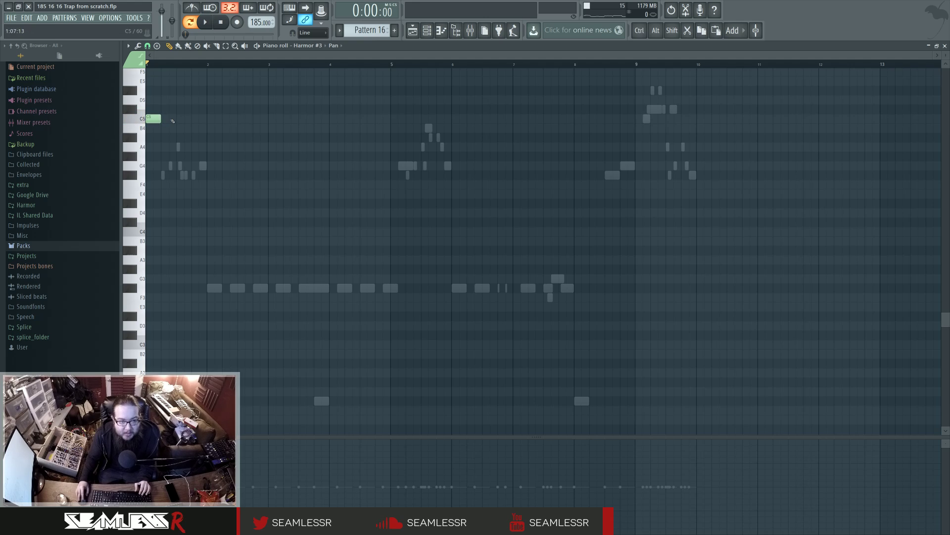
{"action": "left_click_drag", "start_coordinate": [160, 119], "coordinate": [666, 117]}
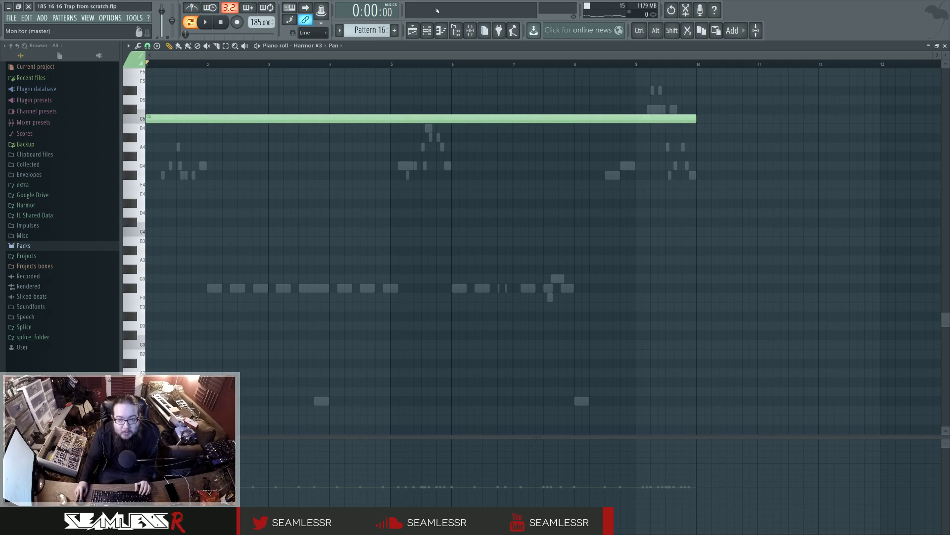
- Move the sustained Harmor #3 note into a new Pattern 17 and place that pattern at bar 29 in the playlist
{"action": "left_click", "coordinate": [426, 30]}
{"action": "right_click", "coordinate": [351, 392]}
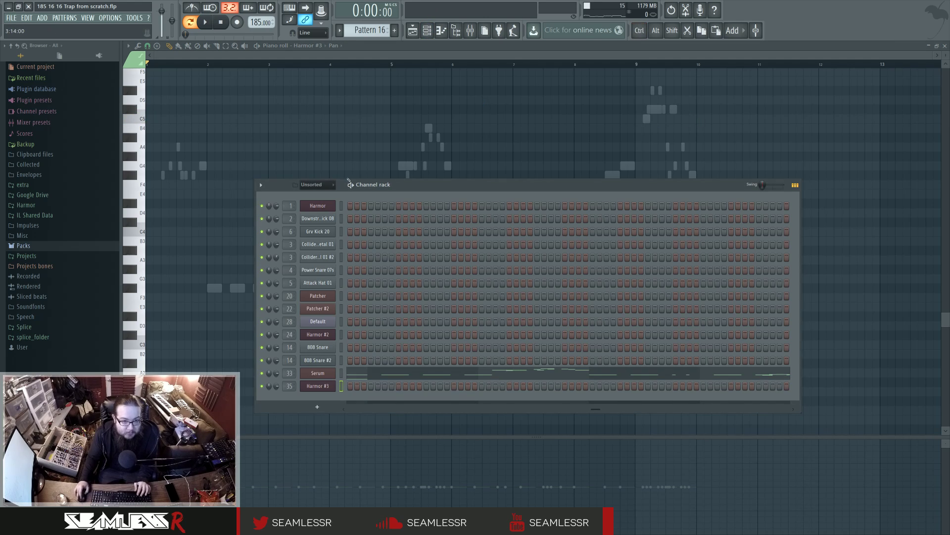
{"action": "key", "text": "ctrl+z"}
{"action": "left_click", "coordinate": [412, 30]}
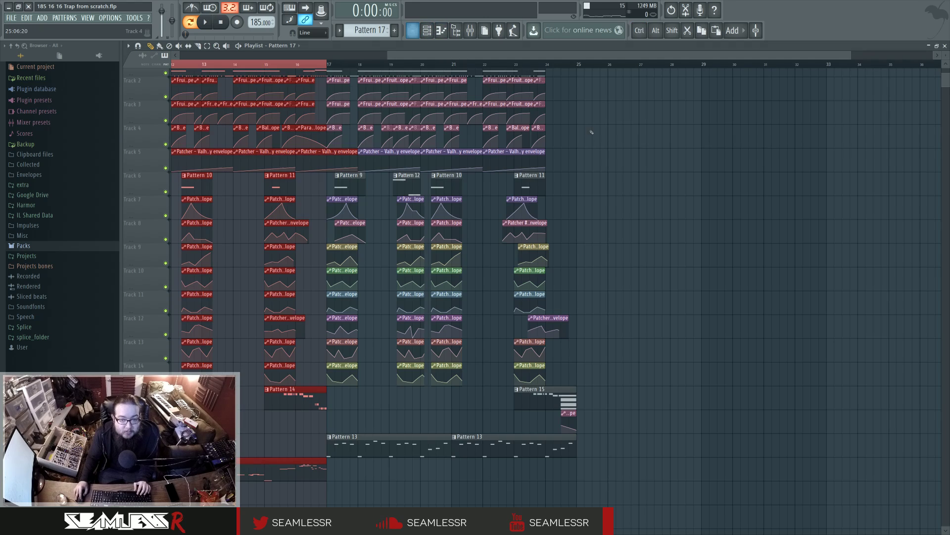
{"action": "left_click", "coordinate": [639, 141]}
{"action": "left_click_drag", "start_coordinate": [639, 140], "coordinate": [764, 140]}
{"action": "scroll", "coordinate": [425, 83], "scroll_direction": "right", "scroll_amount": 5}
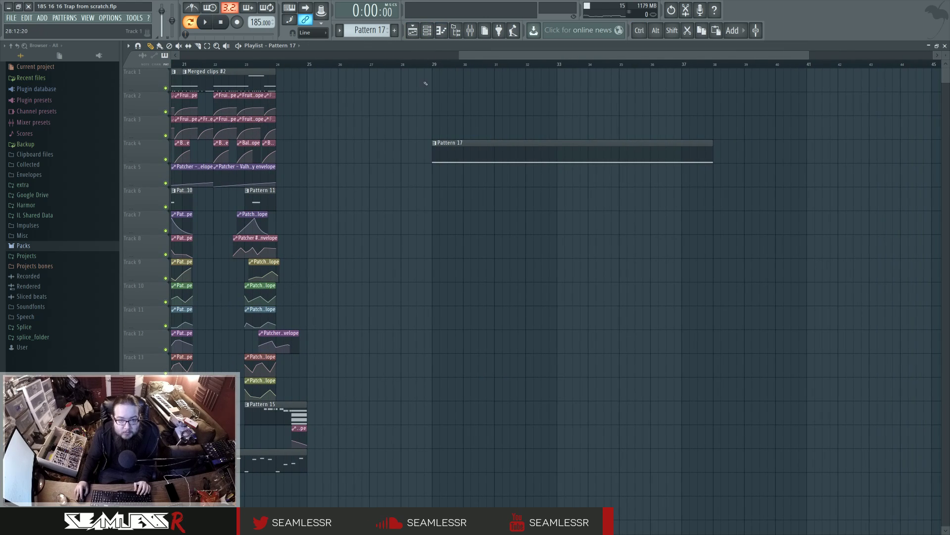
- Play back the selected range of bars 29 to 38 and move the Pattern 17 clip up to Track 1
{"action": "key", "text": "space"}
{"action": "left_click_drag", "start_coordinate": [434, 65], "coordinate": [712, 89]}
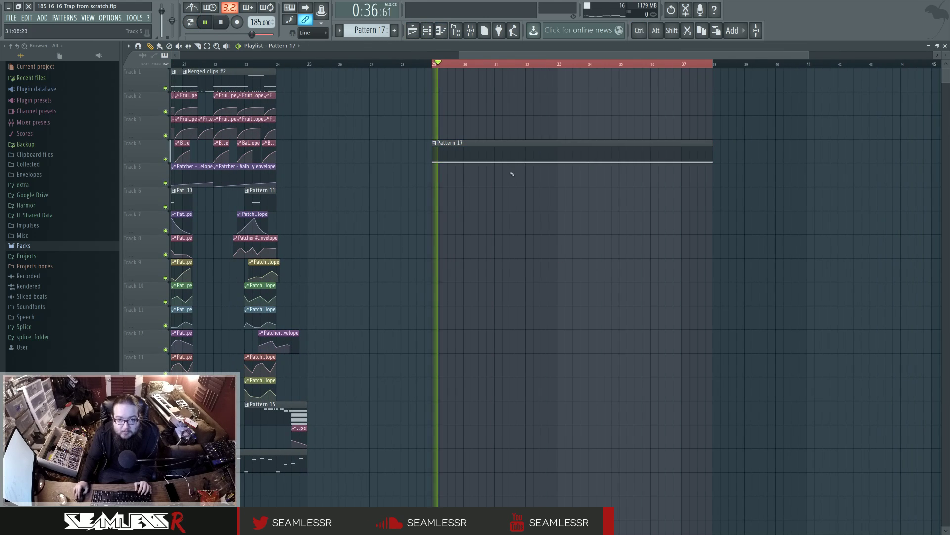
{"action": "left_click_drag", "start_coordinate": [475, 162], "coordinate": [475, 91]}
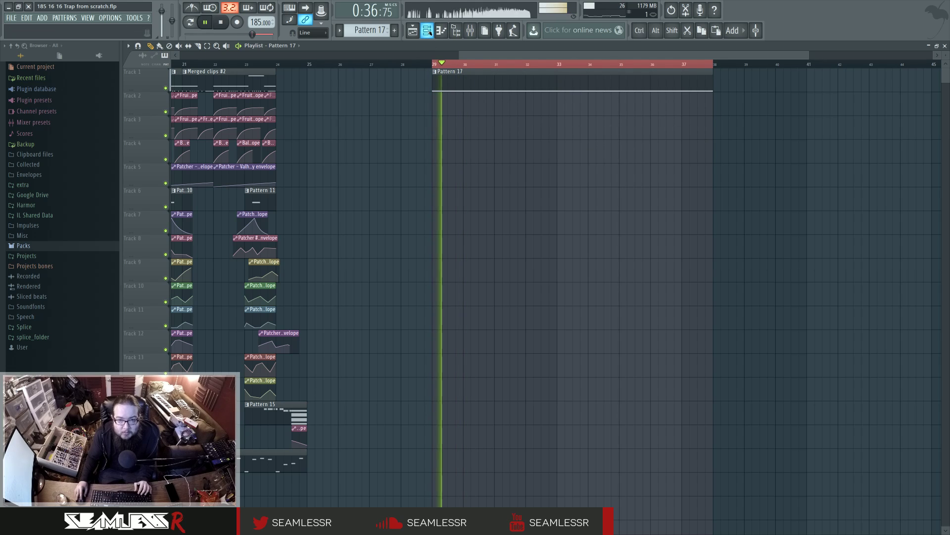
- Open the Harmor #3 editor from the channel rack and check its mixer track, Insert 35, during playback
{"action": "key", "text": "F6"}
{"action": "left_click", "coordinate": [318, 385]}
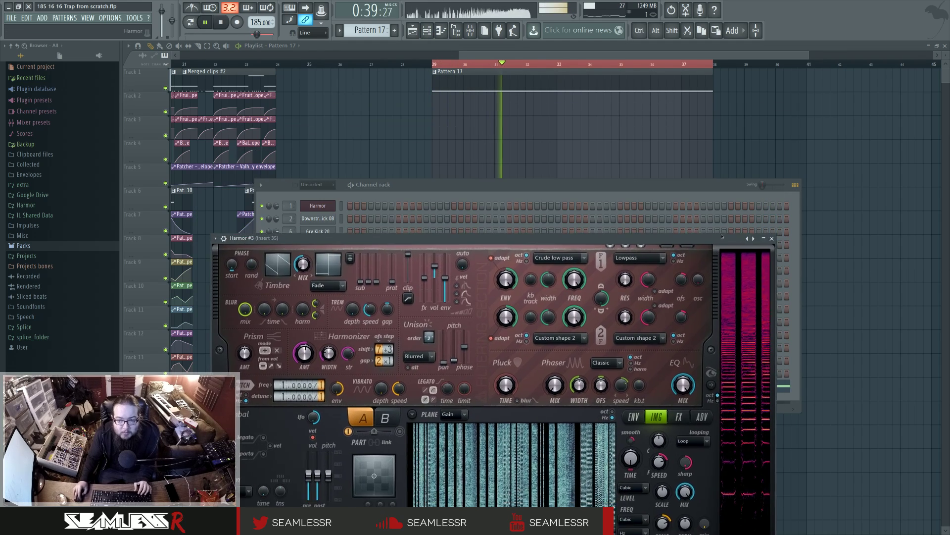
{"action": "left_click_drag", "start_coordinate": [722, 236], "coordinate": [725, 160]}
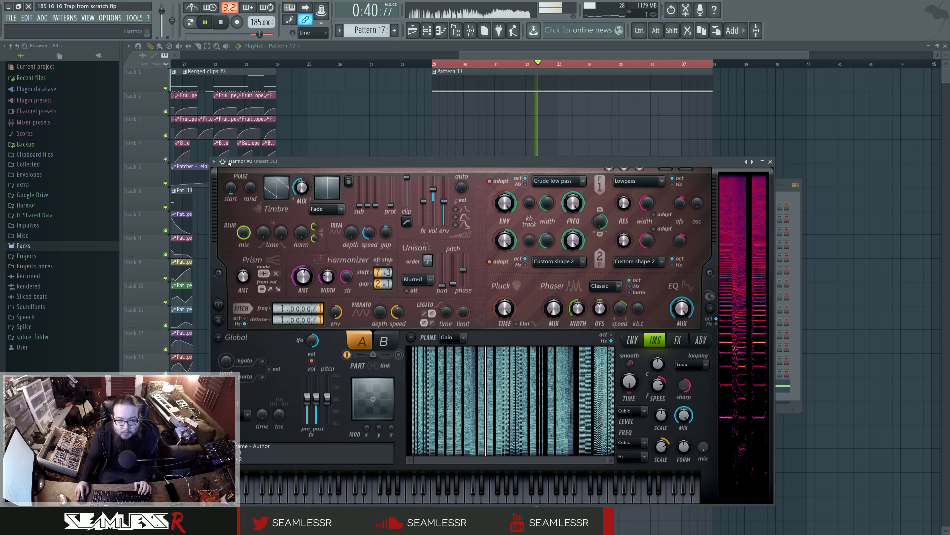
{"action": "double_click", "coordinate": [762, 176]}
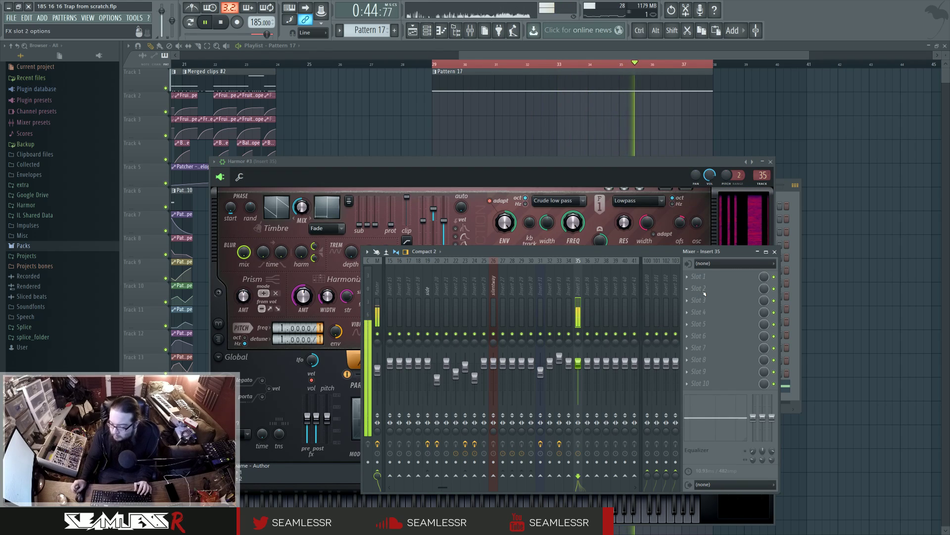
{"action": "left_click", "coordinate": [562, 188]}
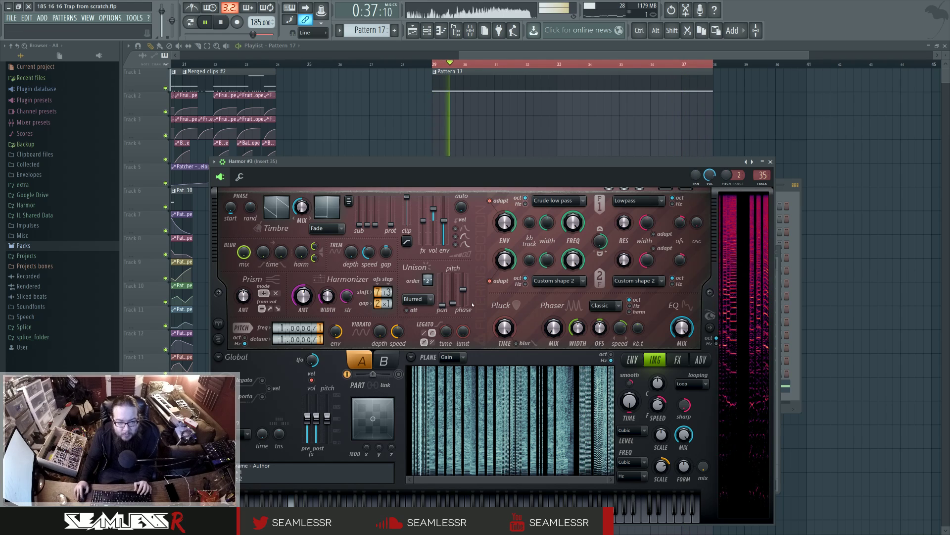
- Shape Harmor's Harmonic unison pitch curve with a flat middle, a ramp from a minimum start and a rounded fall to minimum at +9 octaves
{"action": "left_click", "coordinate": [633, 360]}
{"action": "left_click", "coordinate": [496, 363]}
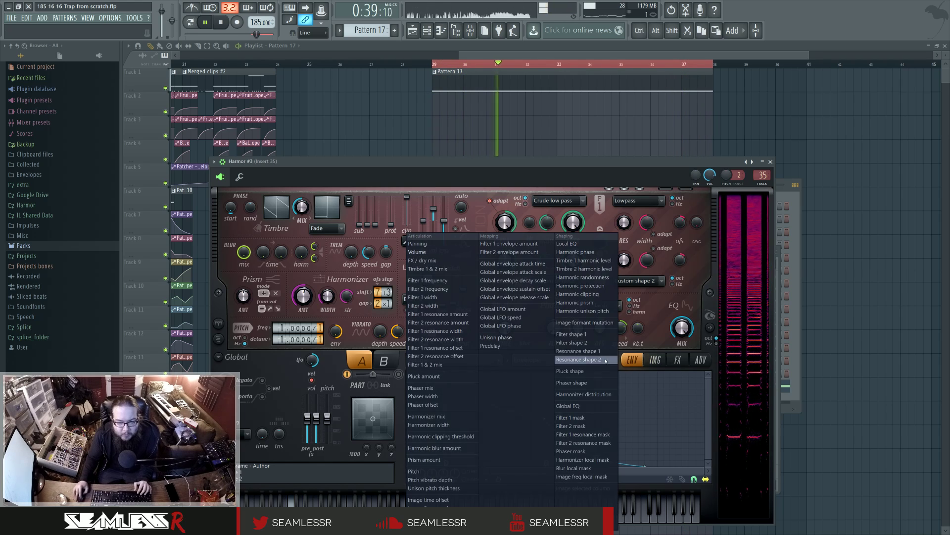
{"action": "left_click", "coordinate": [586, 313]}
{"action": "left_click_drag", "start_coordinate": [703, 419], "coordinate": [703, 465]}
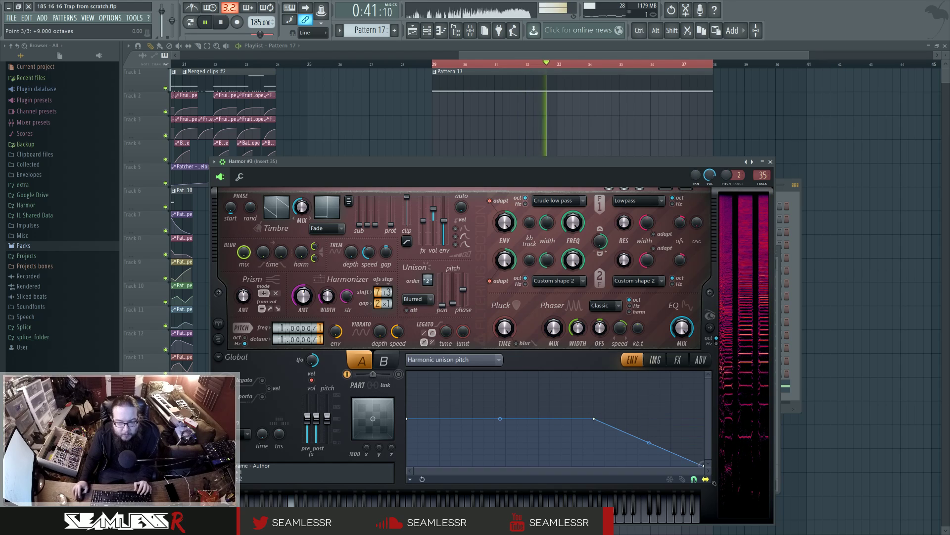
{"action": "left_click_drag", "start_coordinate": [649, 442], "coordinate": [649, 424]}
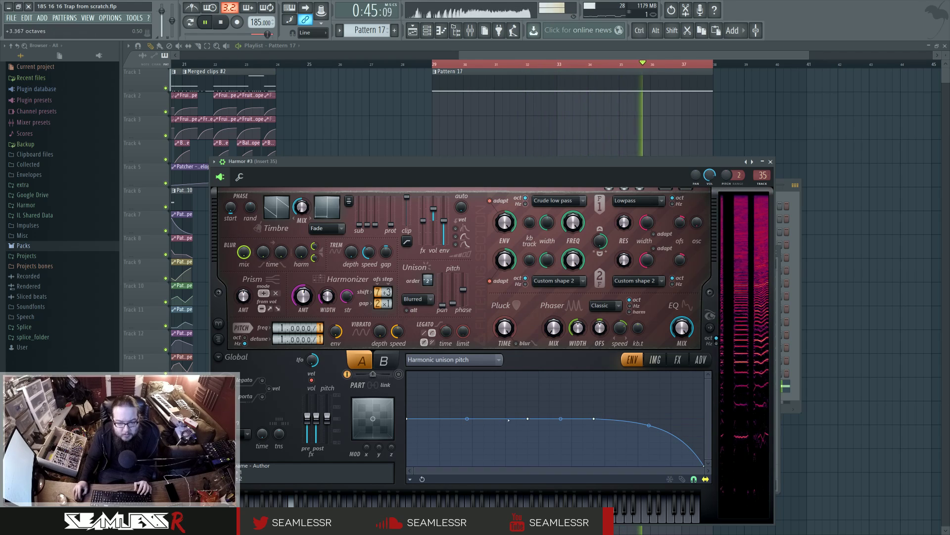
{"action": "left_click_drag", "start_coordinate": [407, 418], "coordinate": [407, 465]}
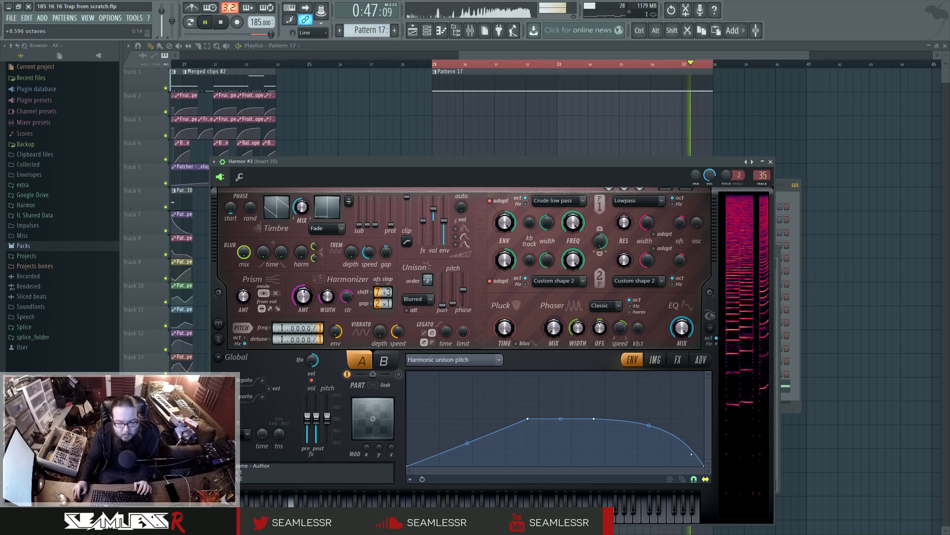
{"action": "left_click_drag", "start_coordinate": [649, 425], "coordinate": [649, 419]}
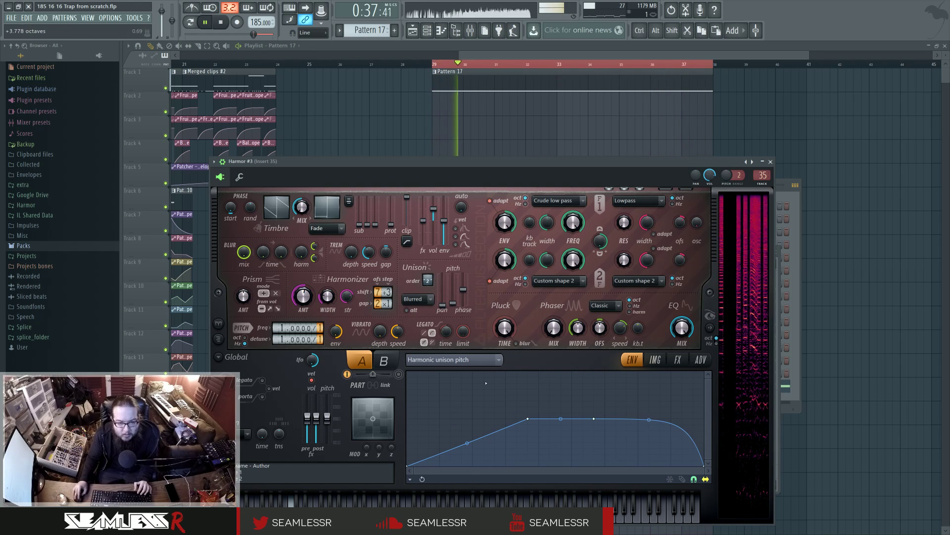
- Raise the Harmonizer amount, restart playback and set the Prism amount to about -28%
{"action": "left_click_drag", "start_coordinate": [308, 302], "coordinate": [333, 303]}
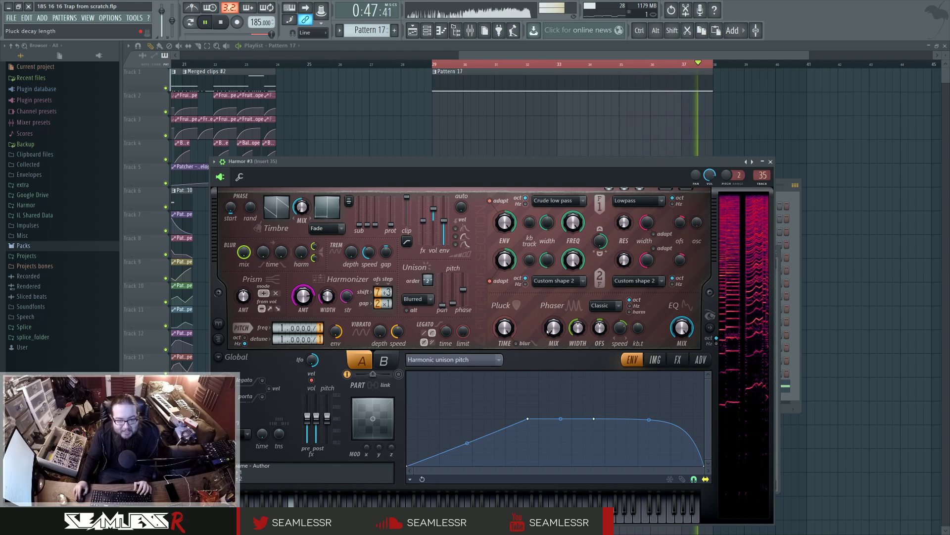
{"action": "key", "text": "space"}
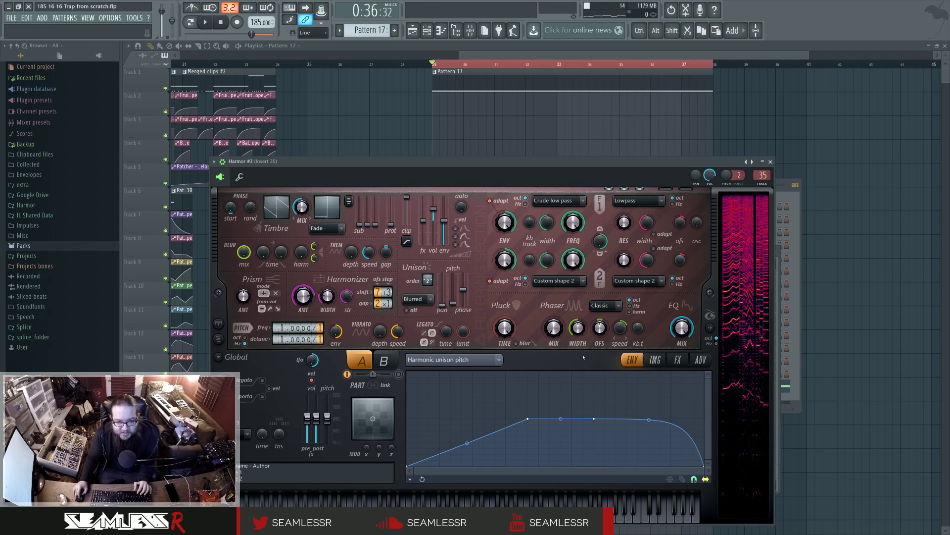
{"action": "key", "text": "space"}
{"action": "left_click_drag", "start_coordinate": [243, 296], "coordinate": [244, 303]}
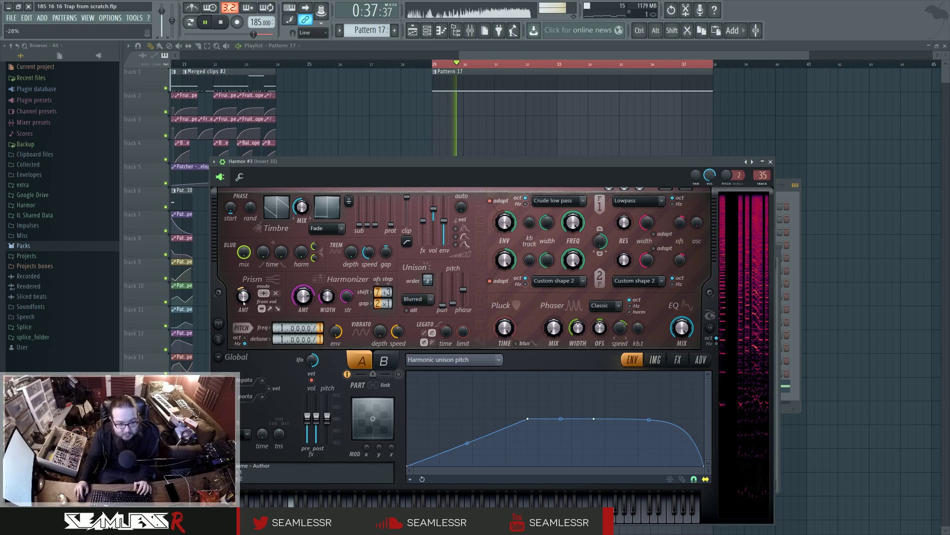
- Flatten the lower part of the Harmonic prism curve and make the wave across its upper part denser
{"action": "left_click", "coordinate": [478, 359]}
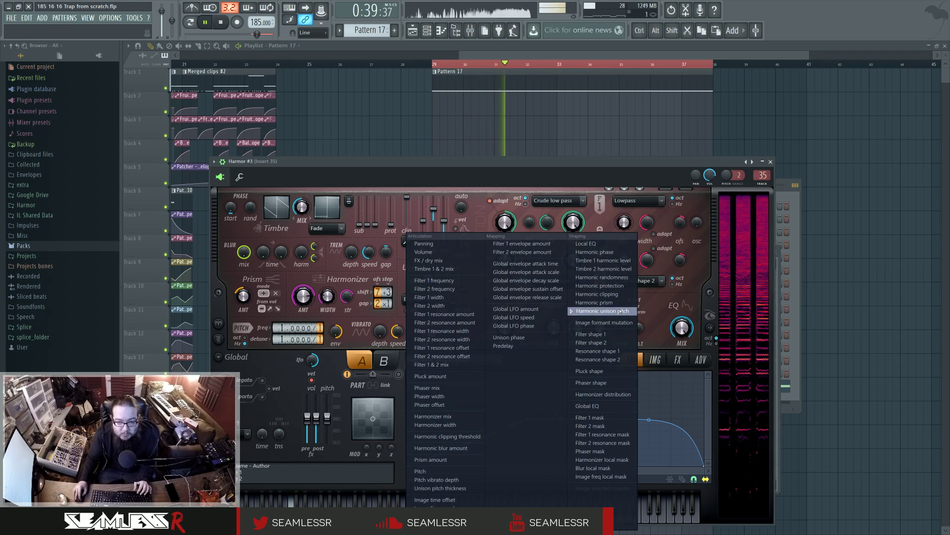
{"action": "left_click", "coordinate": [603, 303]}
{"action": "right_click", "coordinate": [507, 418]}
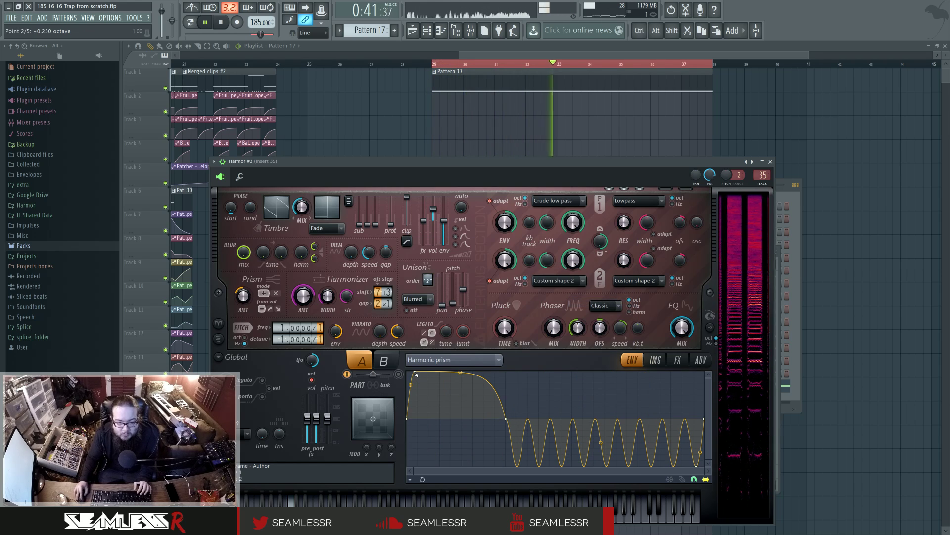
{"action": "left_click_drag", "start_coordinate": [506, 419], "coordinate": [514, 419]}
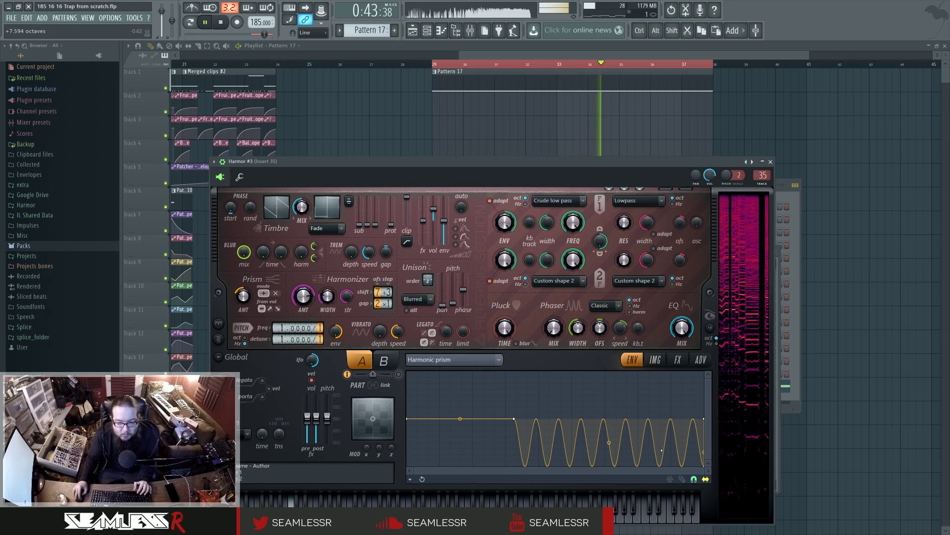
{"action": "left_click_drag", "start_coordinate": [609, 442], "coordinate": [608, 428]}
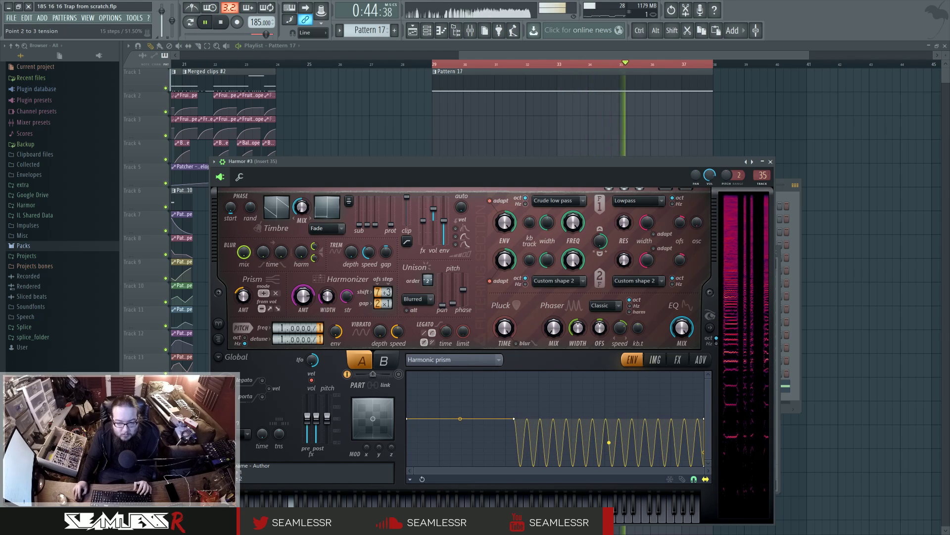
- Rebuild the Harmonic prism curve as a flat line to just past the middle, followed by a full-height wave of fewer cycles
{"action": "right_click", "coordinate": [693, 448]}
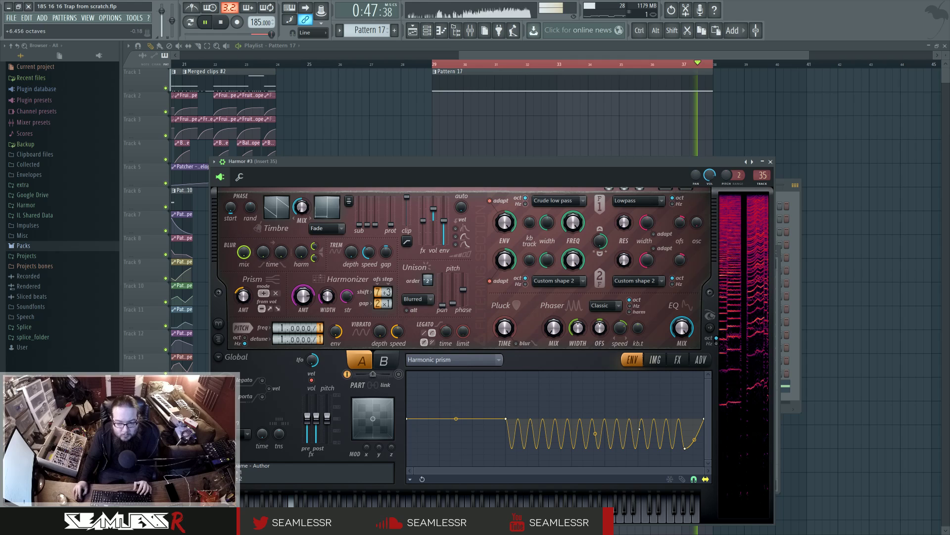
{"action": "right_click", "coordinate": [685, 448]}
{"action": "left_click", "coordinate": [701, 389]}
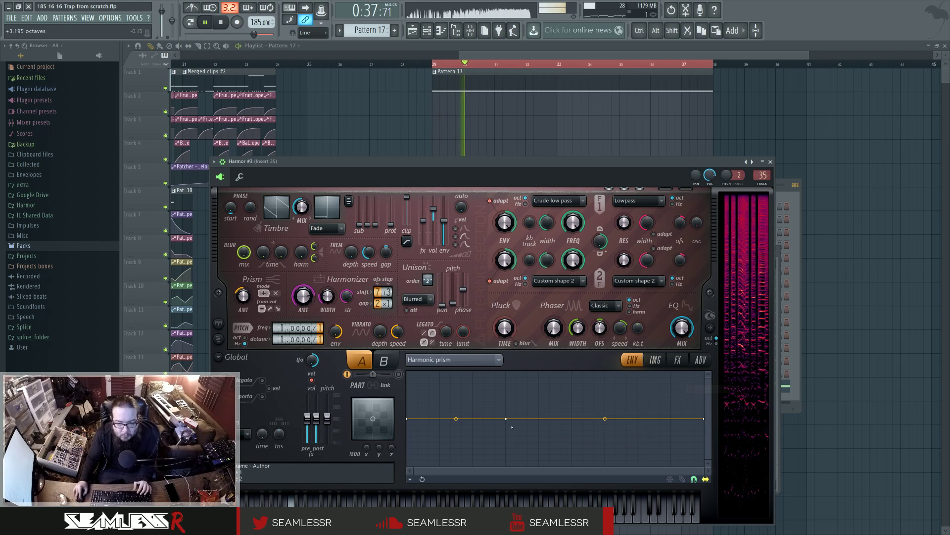
{"action": "left_click_drag", "start_coordinate": [604, 447], "coordinate": [698, 451]}
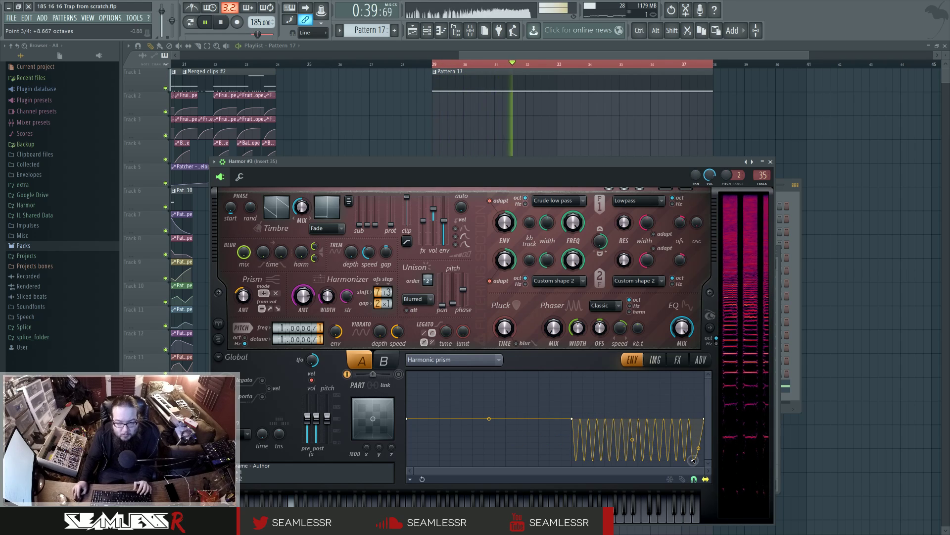
{"action": "left_click_drag", "start_coordinate": [572, 420], "coordinate": [561, 418]}
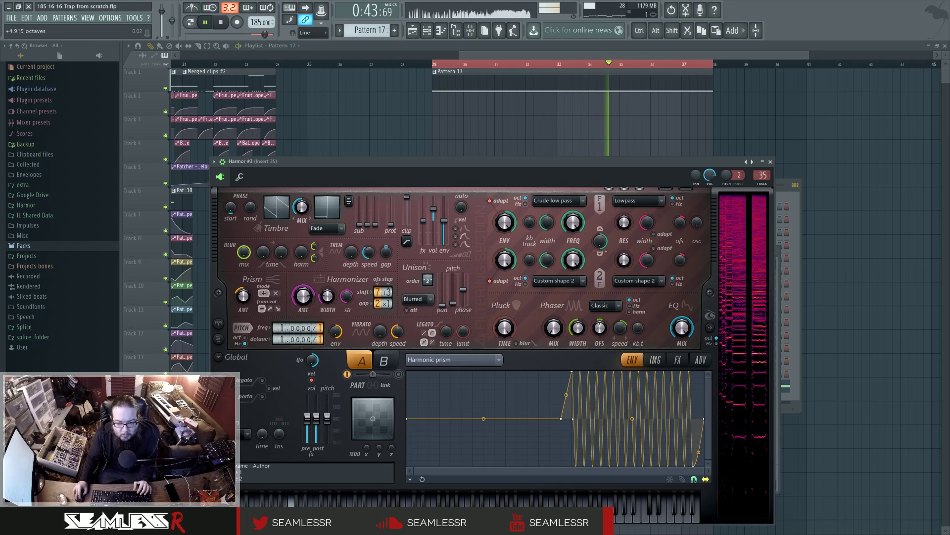
{"action": "left_click_drag", "start_coordinate": [632, 418], "coordinate": [633, 456]}
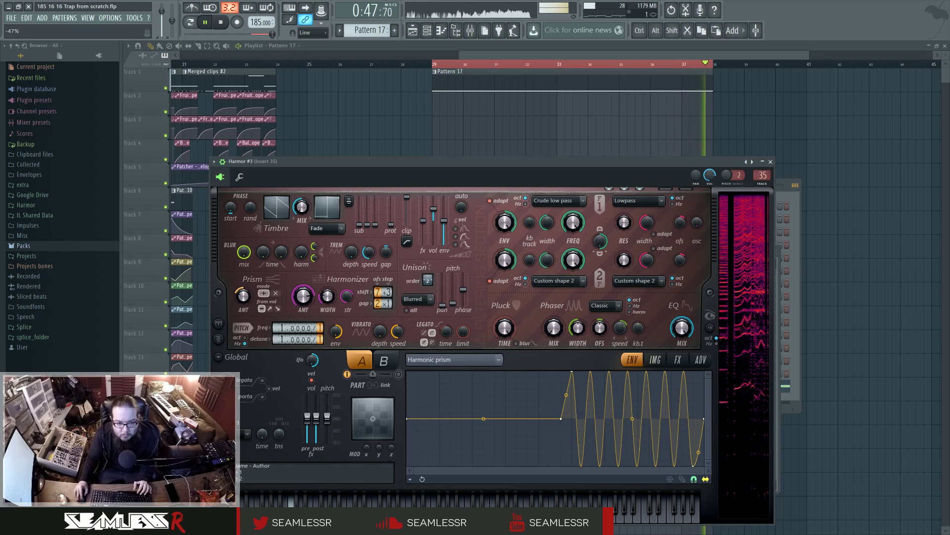
- Fine-tune the Prism amount and phase randomness, and set the unison panning to about 75%
{"action": "left_click_drag", "start_coordinate": [245, 303], "coordinate": [245, 277]}
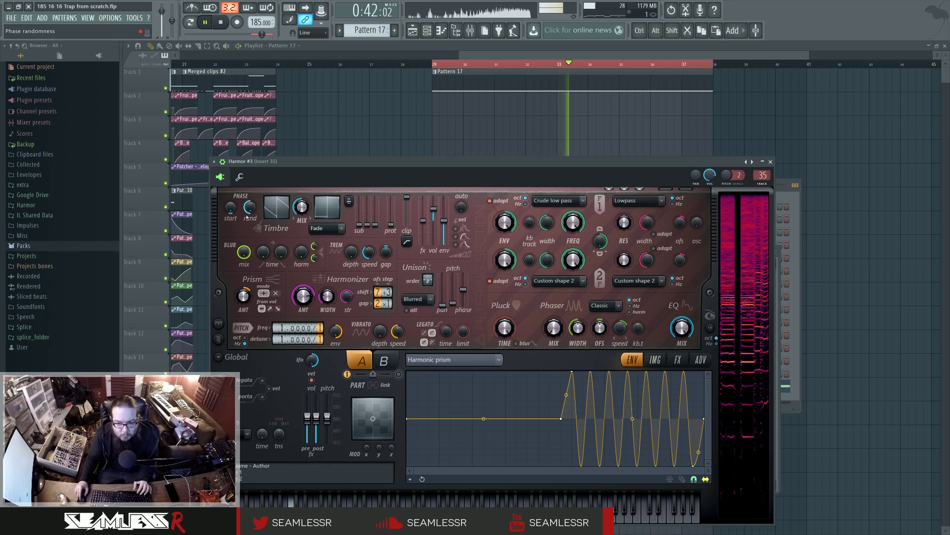
{"action": "left_click_drag", "start_coordinate": [243, 297], "coordinate": [244, 317]}
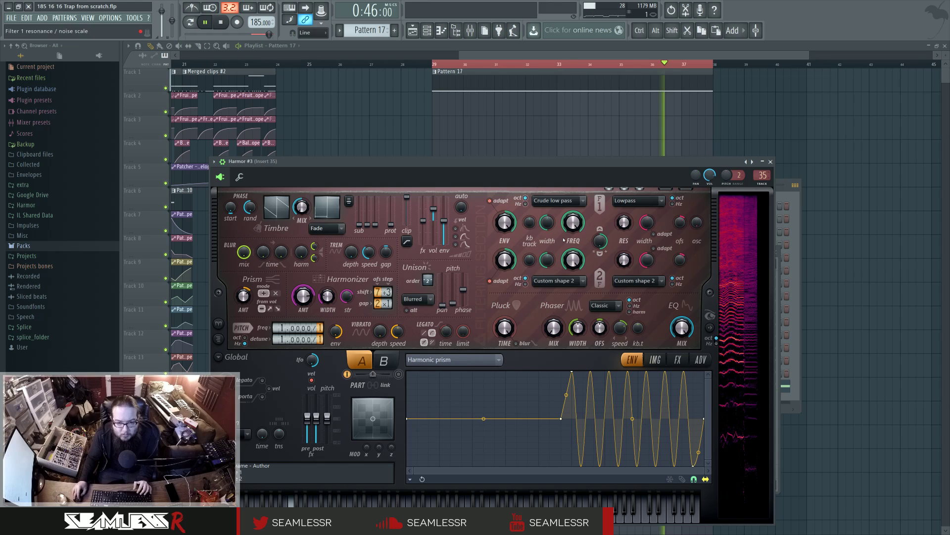
{"action": "left_click_drag", "start_coordinate": [442, 304], "coordinate": [444, 288]}
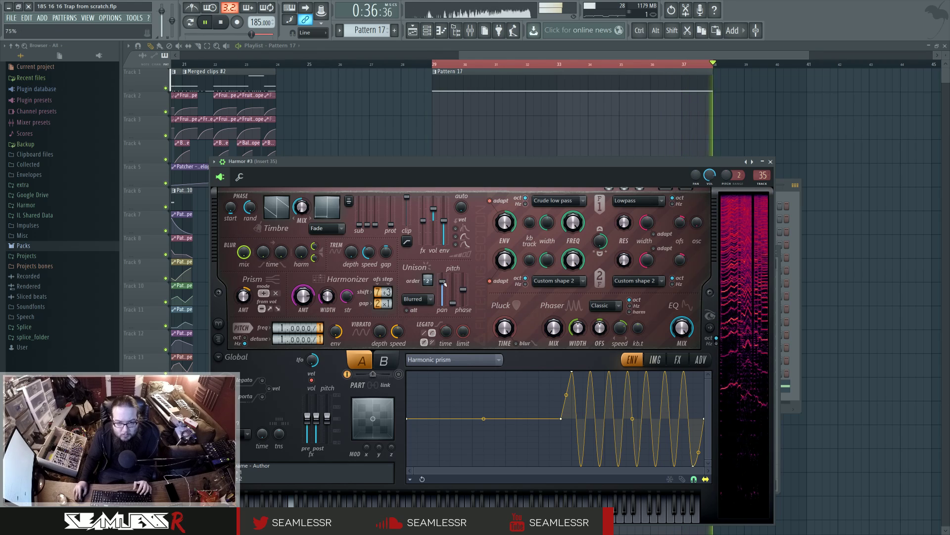
- Load Maximus into the first effect slot of Insert 35 and bend its master curve with a point at about -6.6 dB
{"action": "double_click", "coordinate": [762, 175]}
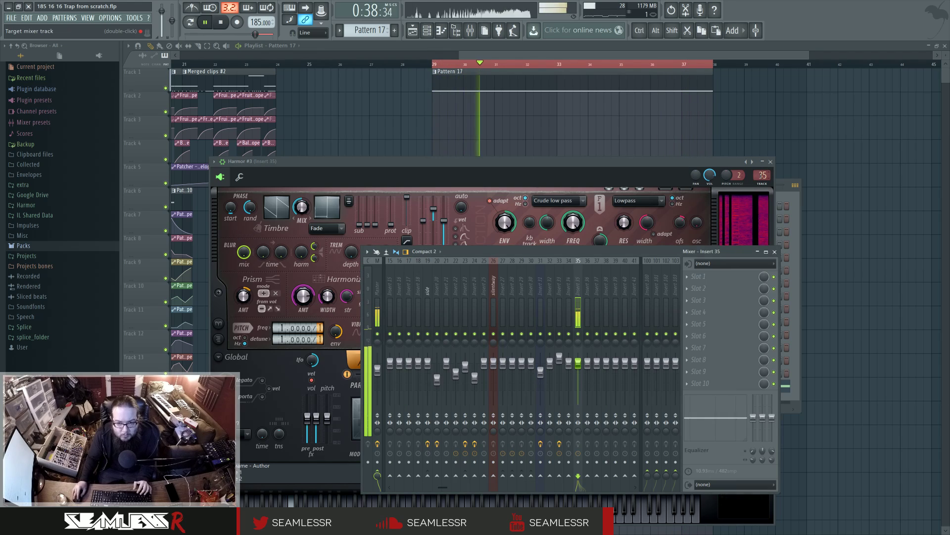
{"action": "left_click", "coordinate": [698, 276]}
{"action": "left_click", "coordinate": [812, 278]}
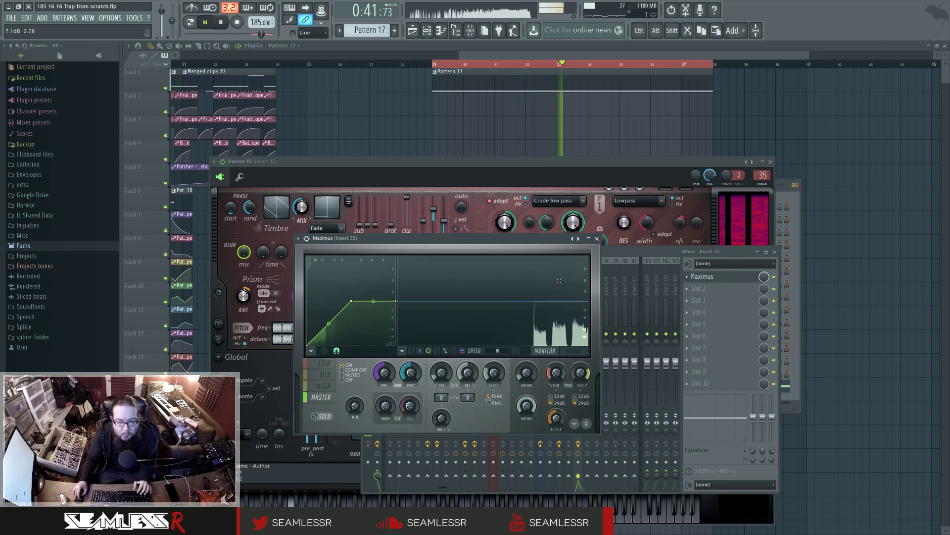
{"action": "right_click", "coordinate": [333, 319]}
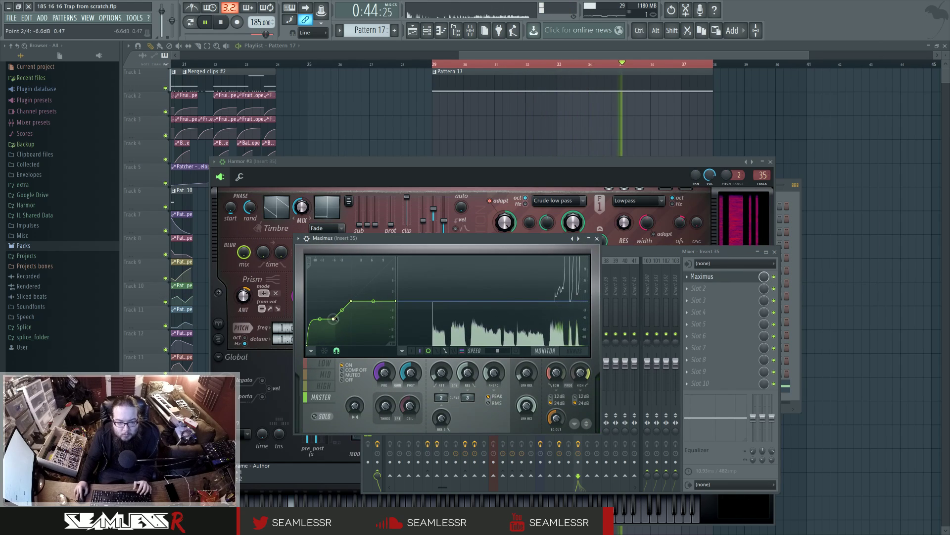
{"action": "left_click", "coordinate": [324, 385]}
{"action": "left_click", "coordinate": [597, 238]}
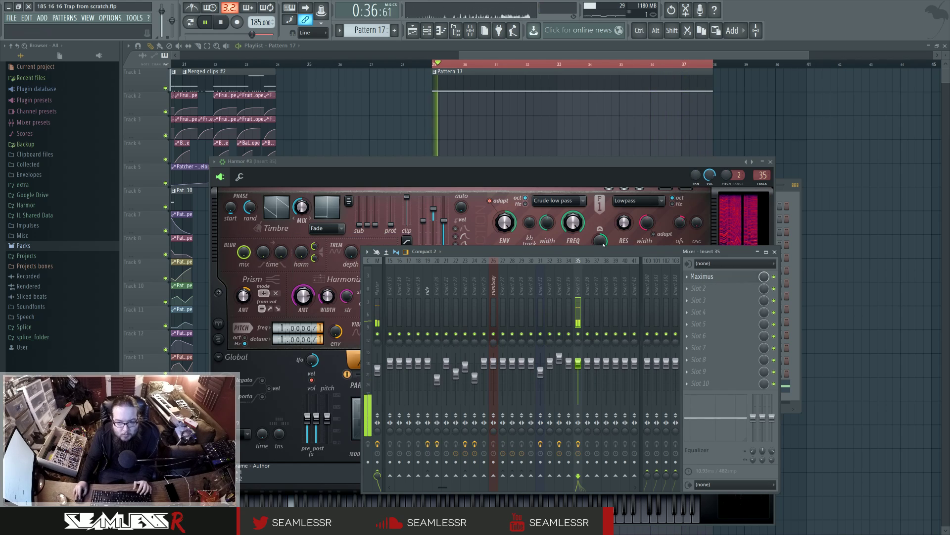
- Load Fruity WaveShaper into the first effect slot of Insert 35, ahead of Maximus in slot 2
{"action": "left_click_drag", "start_coordinate": [608, 251], "coordinate": [567, 244]}
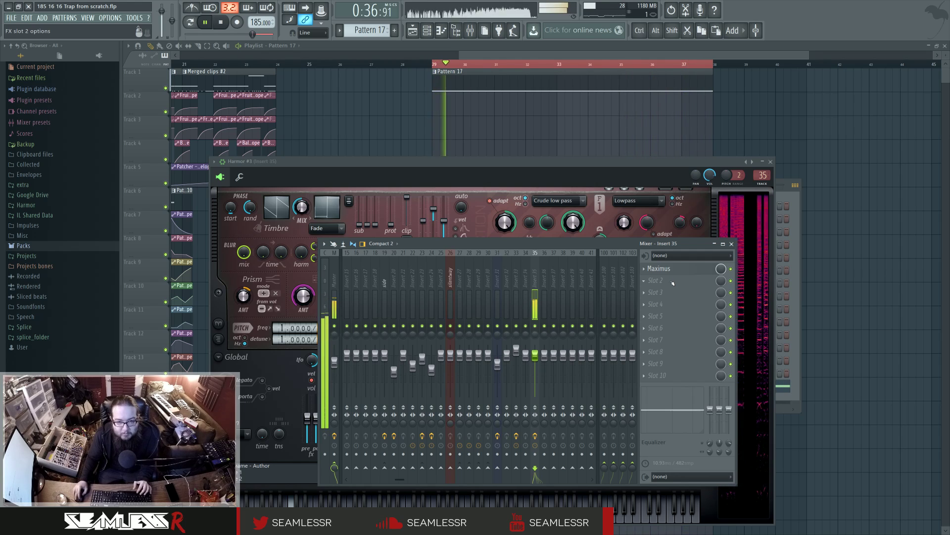
{"action": "left_click", "coordinate": [654, 268]}
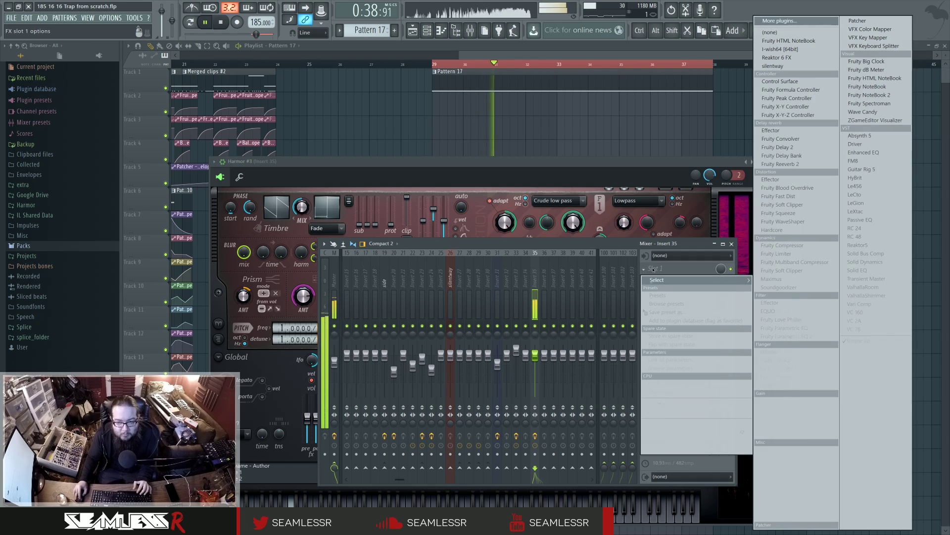
{"action": "left_click", "coordinate": [792, 222]}
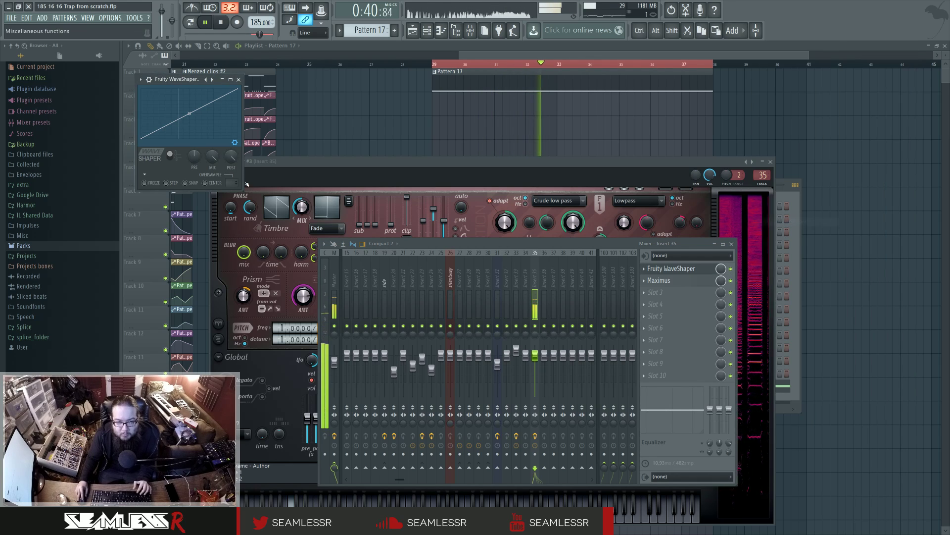
- Enlarge the WaveShaper and bend its curve steeply up to near maximum for heavy distortion, and close all plugin windows
{"action": "left_click_drag", "start_coordinate": [243, 188], "coordinate": [383, 337]}
{"action": "left_click_drag", "start_coordinate": [273, 80], "coordinate": [541, 149]}
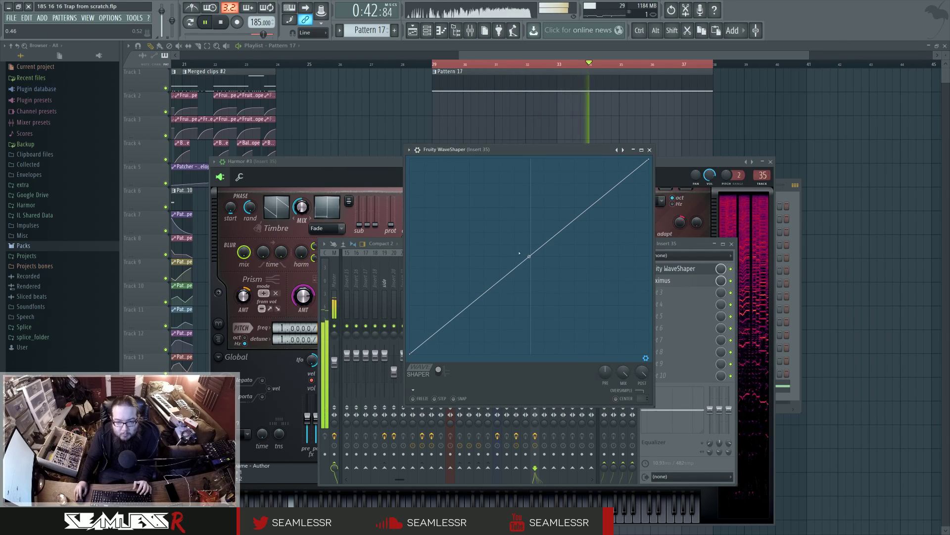
{"action": "left_click_drag", "start_coordinate": [529, 256], "coordinate": [529, 159]}
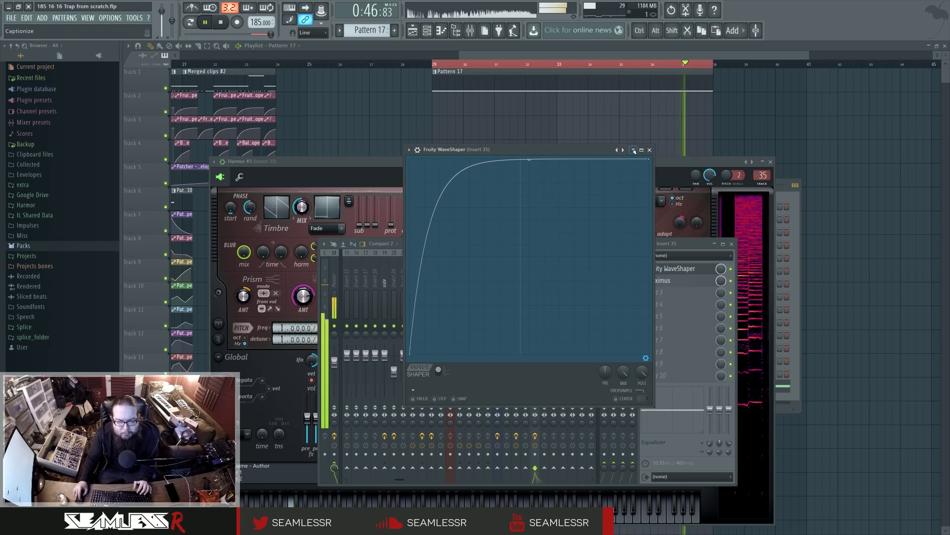
{"action": "left_click", "coordinate": [650, 149]}
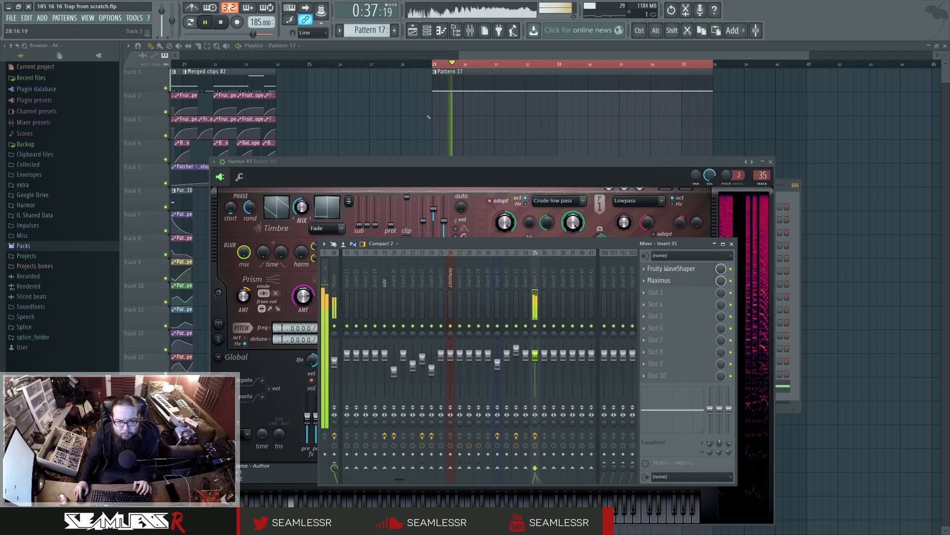
{"action": "key", "text": "F12"}
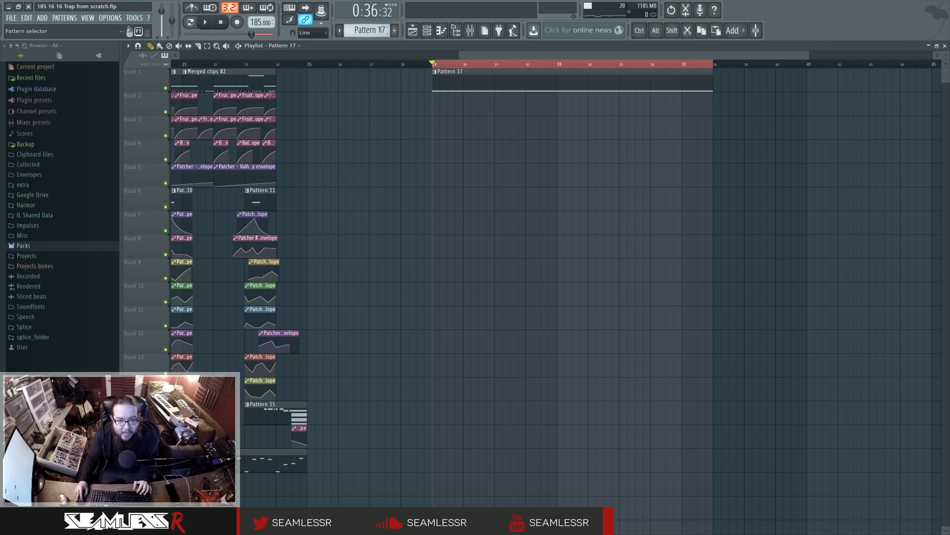
- Place Pattern 16 on Track 2 at bar 29 and lower Insert 35's volume to about -13.1 dB during playback
{"action": "left_click", "coordinate": [437, 110]}
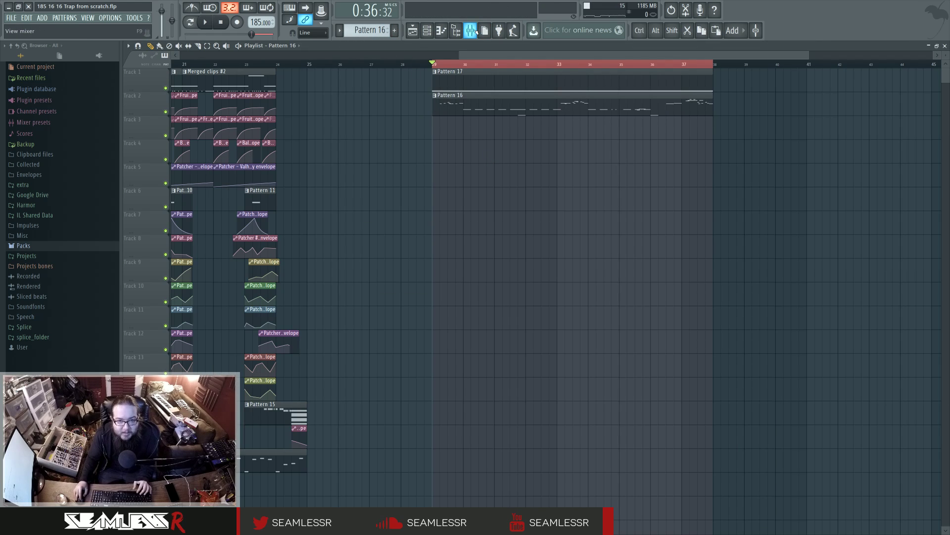
{"action": "key", "text": "space"}
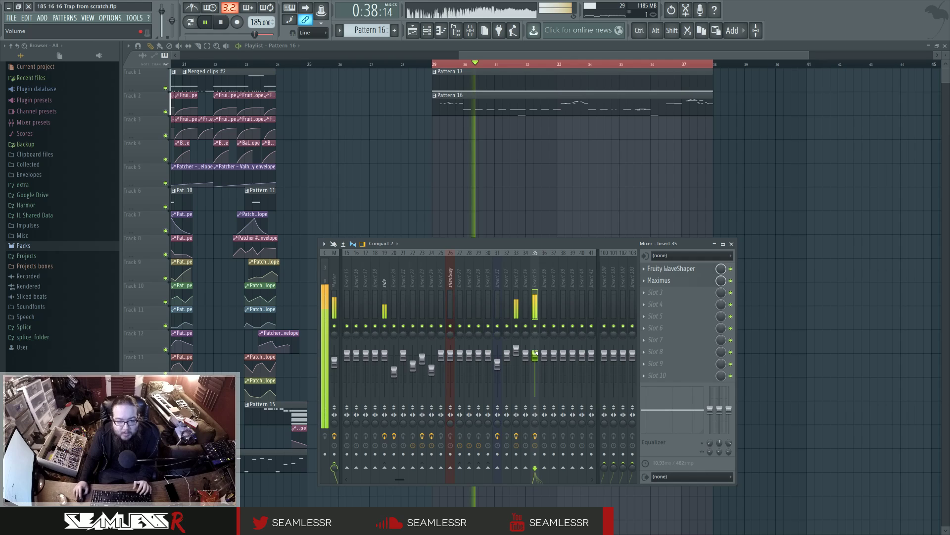
{"action": "left_click_drag", "start_coordinate": [534, 355], "coordinate": [535, 378]}
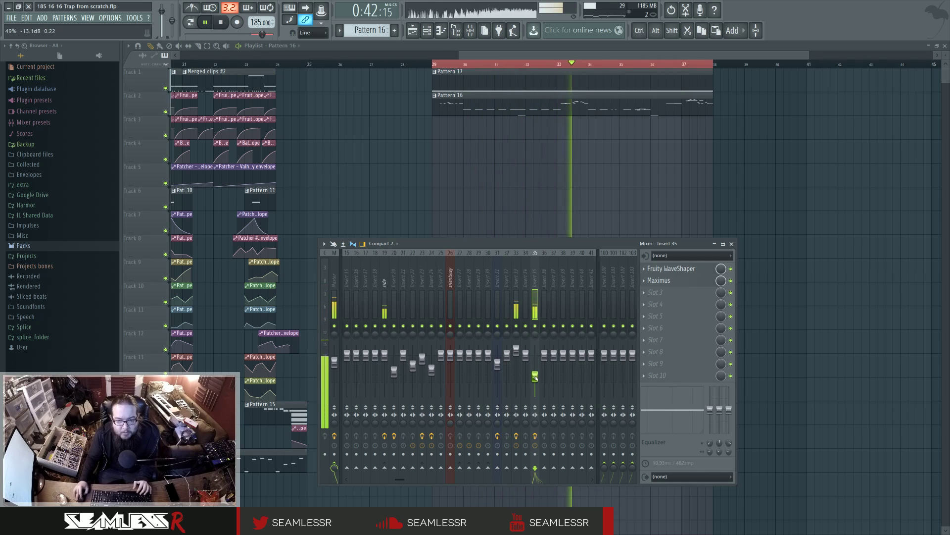
- Solo Insert 35 and load Fruity Parametric EQ 2 into its third effect slot, after Maximus
{"action": "right_click", "coordinate": [535, 326]}
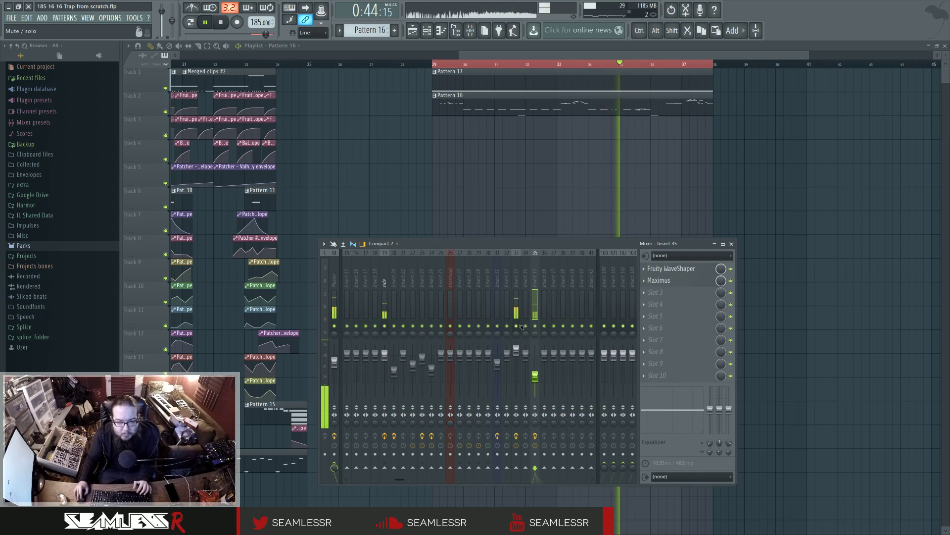
{"action": "left_click", "coordinate": [664, 292]}
{"action": "left_click", "coordinate": [795, 322]}
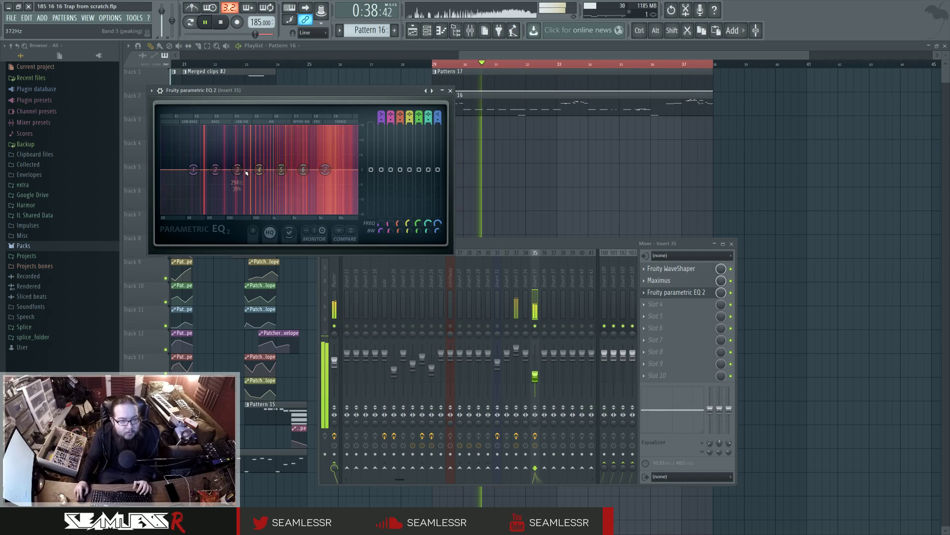
- Change EQ band 7 to a low-pass filter with a steep slope to roll off the highs of Insert 35
{"action": "right_click", "coordinate": [325, 169]}
{"action": "mouse_move", "coordinate": [342, 193]}
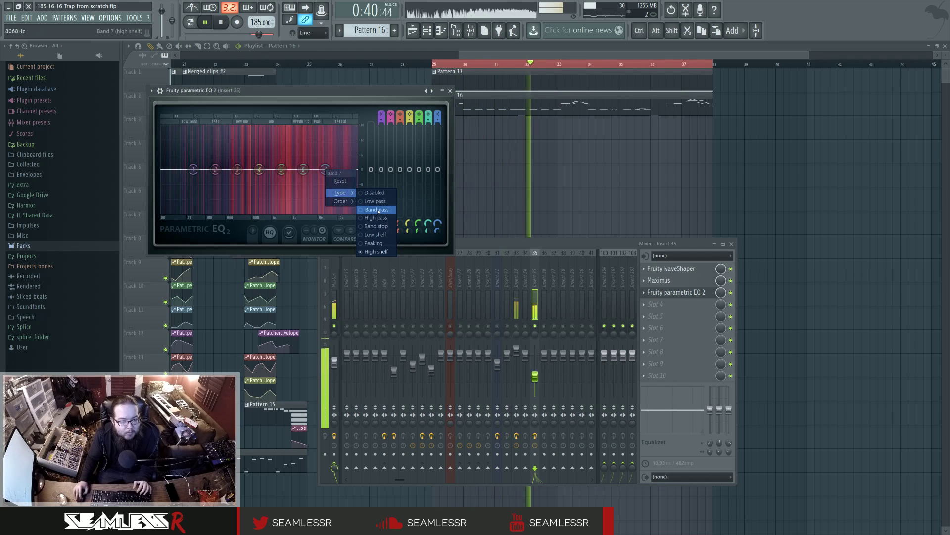
{"action": "left_click", "coordinate": [373, 212]}
{"action": "right_click", "coordinate": [325, 169]}
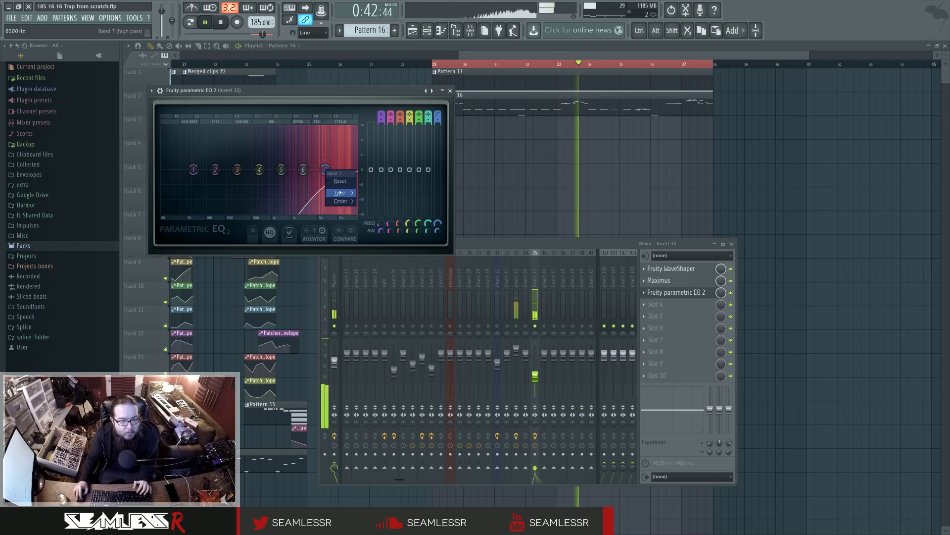
{"action": "mouse_move", "coordinate": [341, 193]}
{"action": "left_click", "coordinate": [374, 202]}
{"action": "right_click", "coordinate": [325, 169]}
{"action": "left_click", "coordinate": [374, 248]}
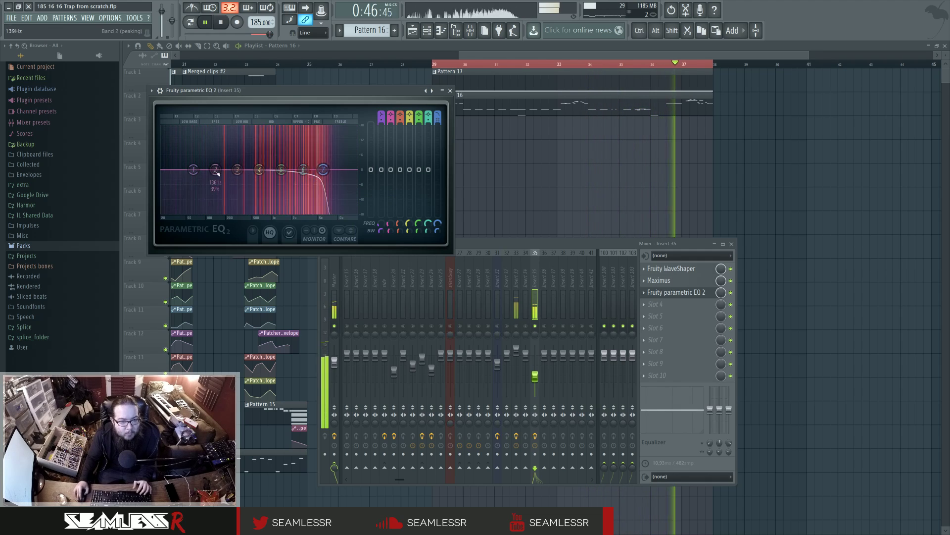
- Change EQ band 1 to a steep high-pass filter and raise its cutoff to just above band 3
{"action": "right_click", "coordinate": [193, 170]}
{"action": "mouse_move", "coordinate": [208, 193]}
{"action": "left_click", "coordinate": [243, 218]}
{"action": "right_click", "coordinate": [193, 170]}
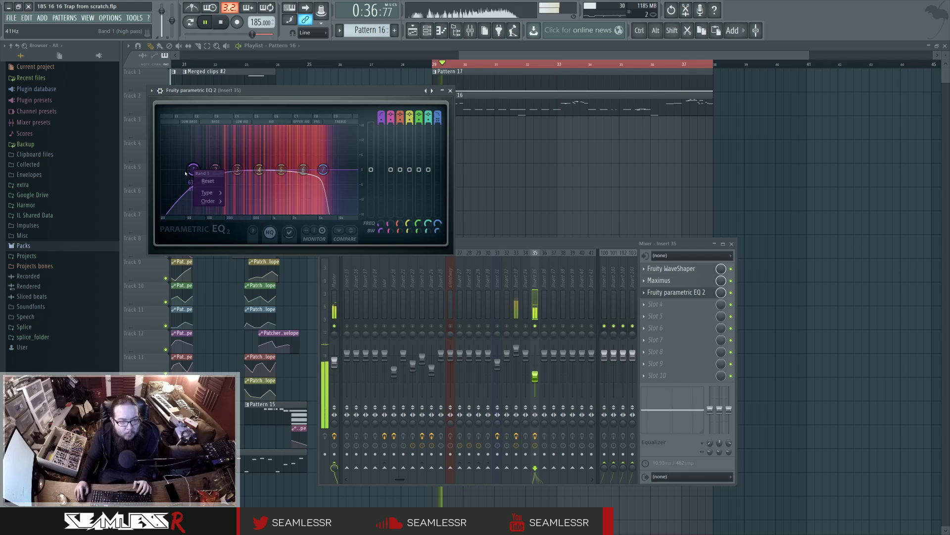
{"action": "left_click", "coordinate": [231, 201]}
{"action": "left_click_drag", "start_coordinate": [193, 170], "coordinate": [244, 170]}
- Raise Insert 35's volume slightly, and reshape its EQ with a higher band 7 cutoff and a small band 5 cut near 1291 Hz
{"action": "left_click", "coordinate": [536, 379]}
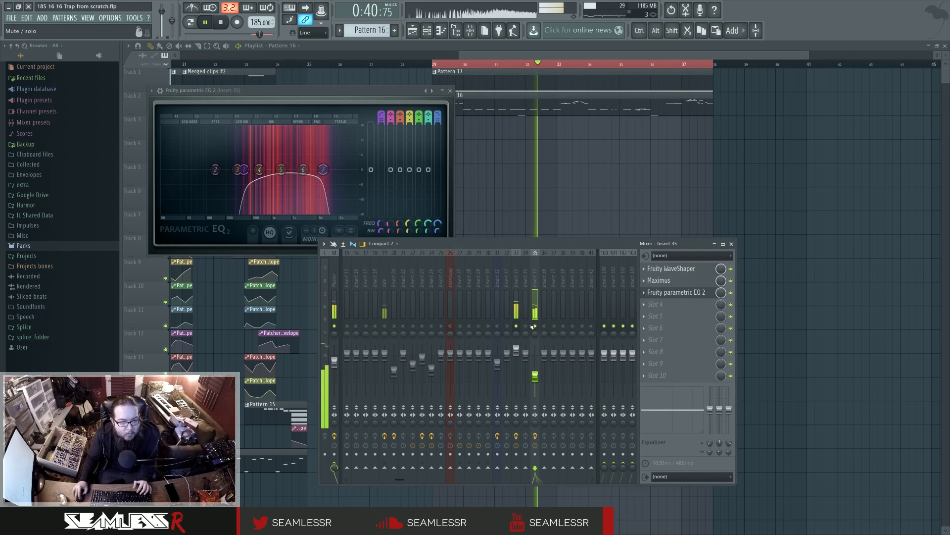
{"action": "left_click_drag", "start_coordinate": [537, 381], "coordinate": [535, 369]}
{"action": "left_click_drag", "start_coordinate": [323, 170], "coordinate": [340, 170]}
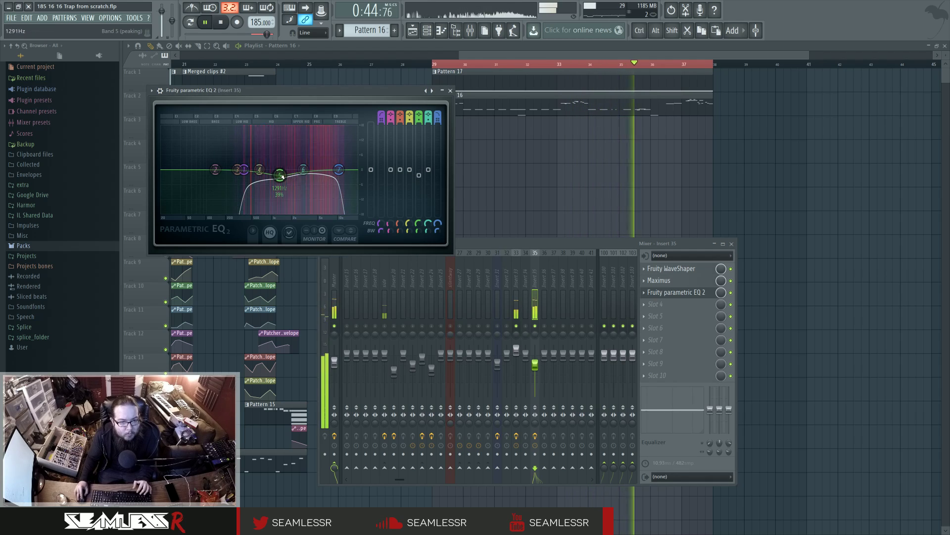
- Compare Insert 33 with Insert 35 by ear during playback, and stop with Insert 35 selected
{"action": "left_click", "coordinate": [517, 282]}
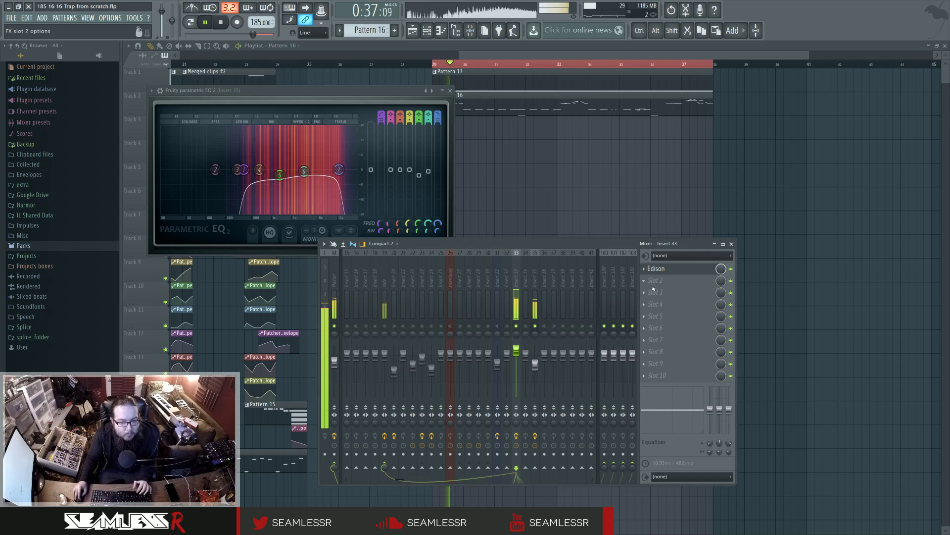
{"action": "left_click", "coordinate": [535, 326]}
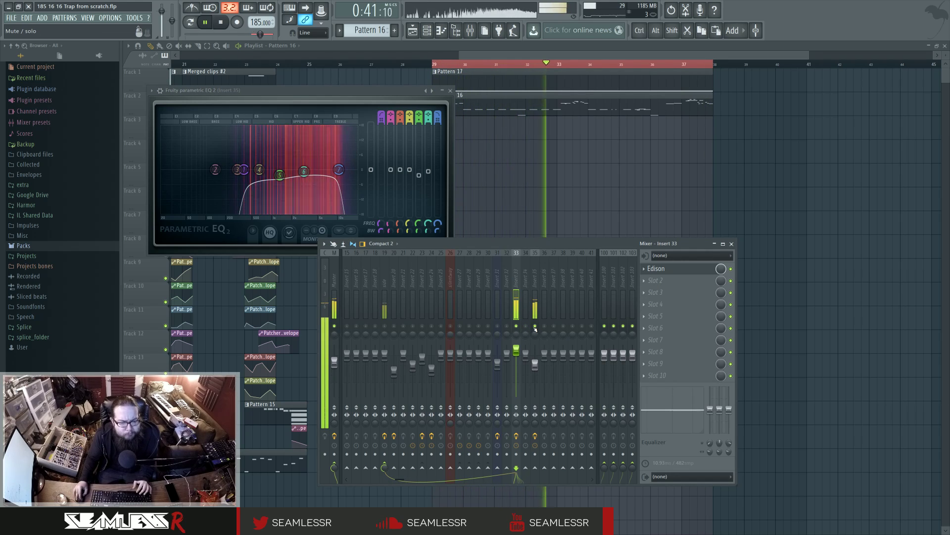
{"action": "key", "text": "space"}
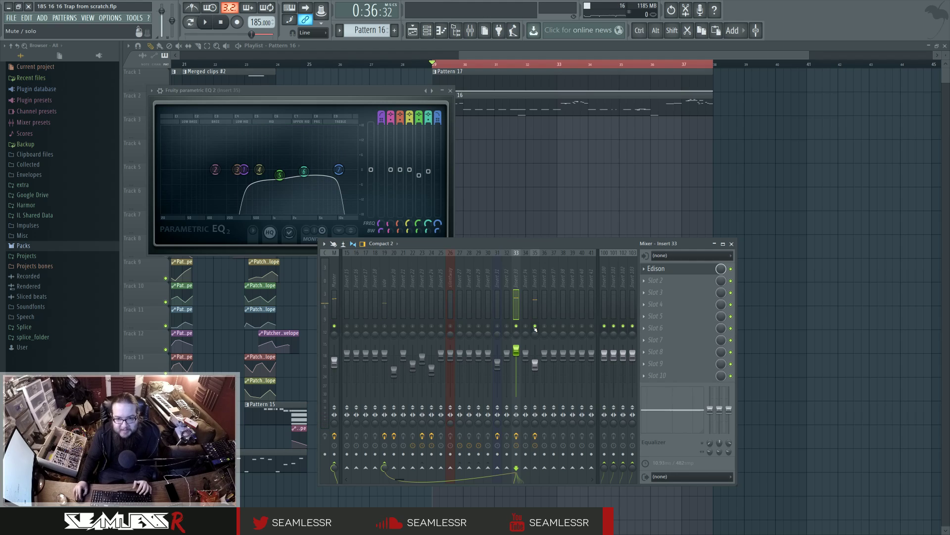
{"action": "left_click", "coordinate": [535, 285]}
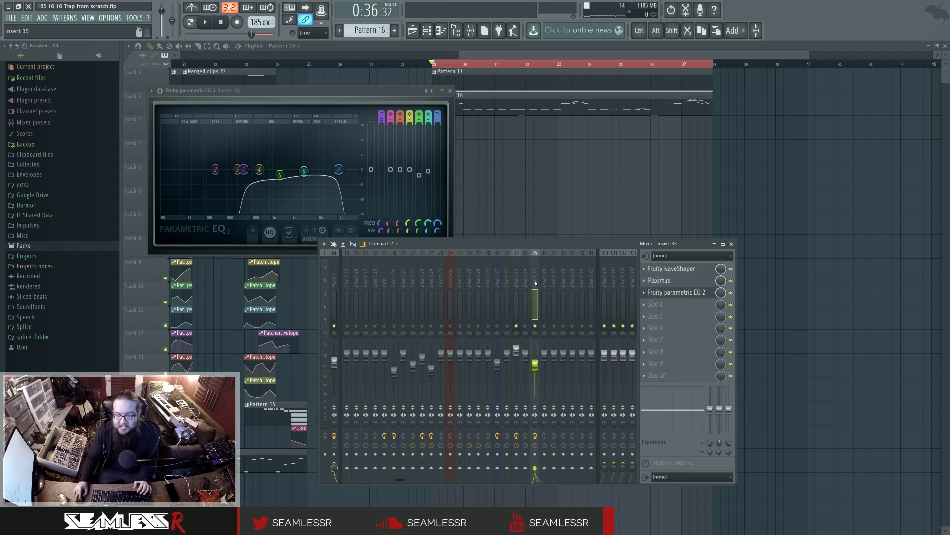
- Delete the Harmor #3 channel and close all open windows
{"action": "left_click", "coordinate": [433, 33]}
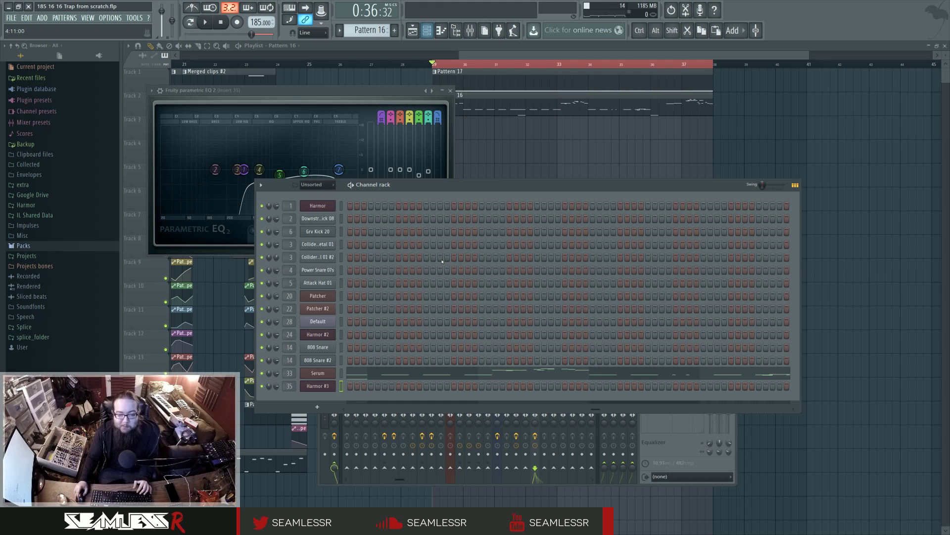
{"action": "right_click", "coordinate": [325, 389]}
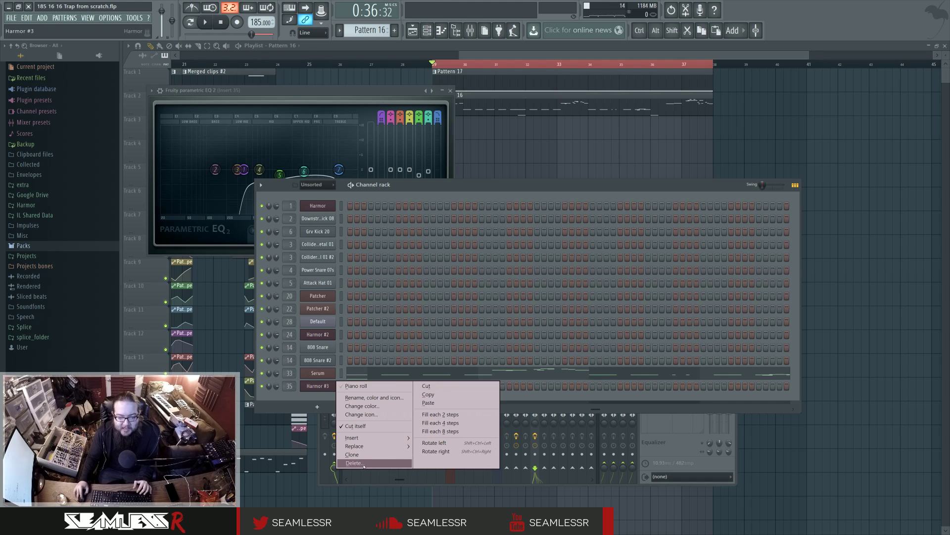
{"action": "left_click", "coordinate": [366, 463]}
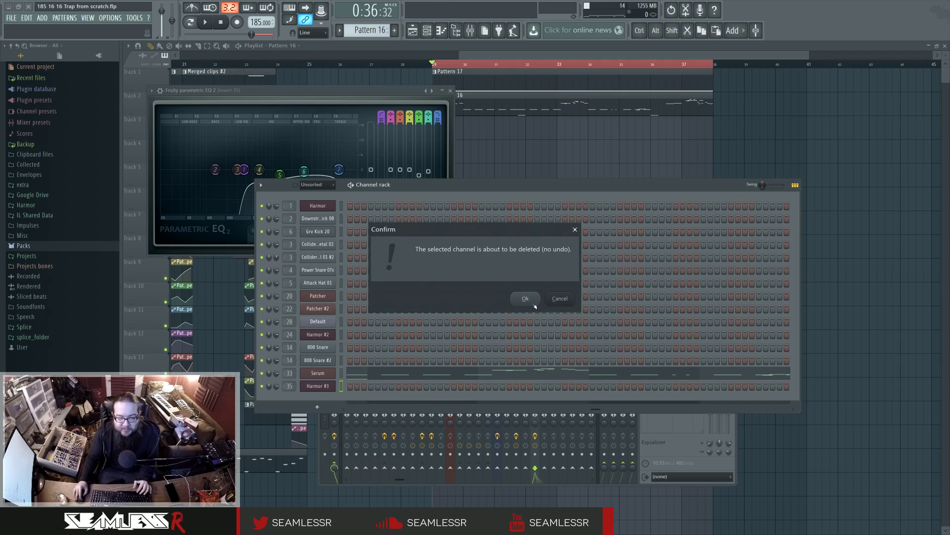
{"action": "left_click", "coordinate": [526, 299]}
{"action": "key", "text": "F12"}
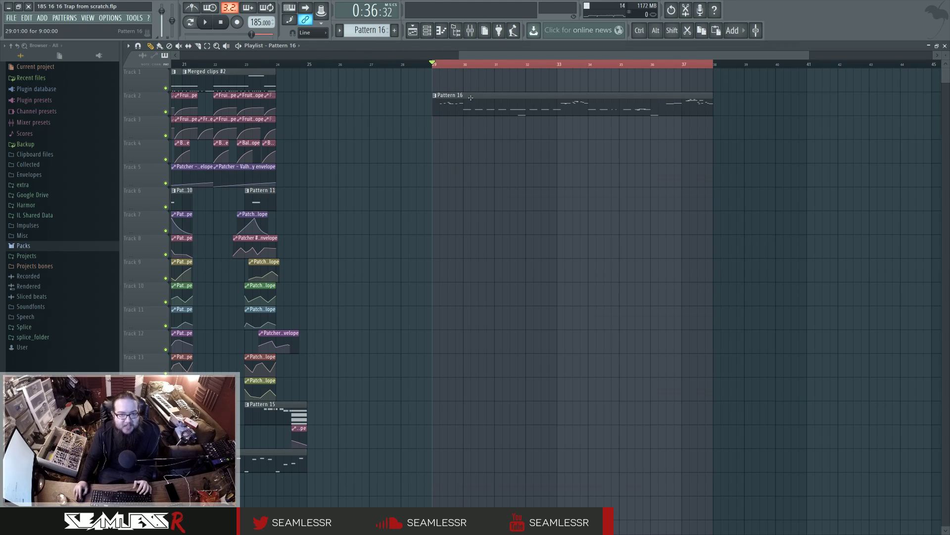
- Move the Pattern 16 clip up to Track 1 and audition the Serum part with the channel rack and mixer open
{"action": "left_click_drag", "start_coordinate": [471, 97], "coordinate": [475, 79]}
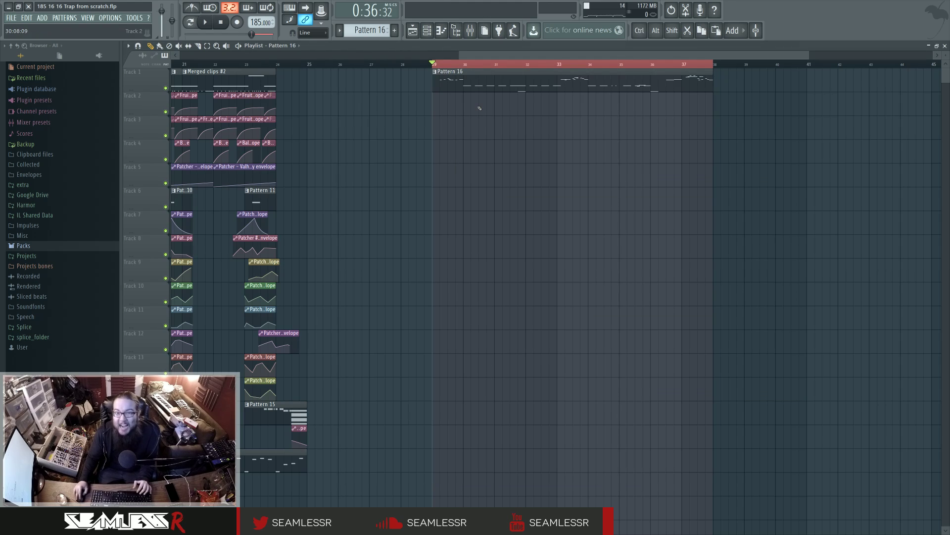
{"action": "key", "text": "F6"}
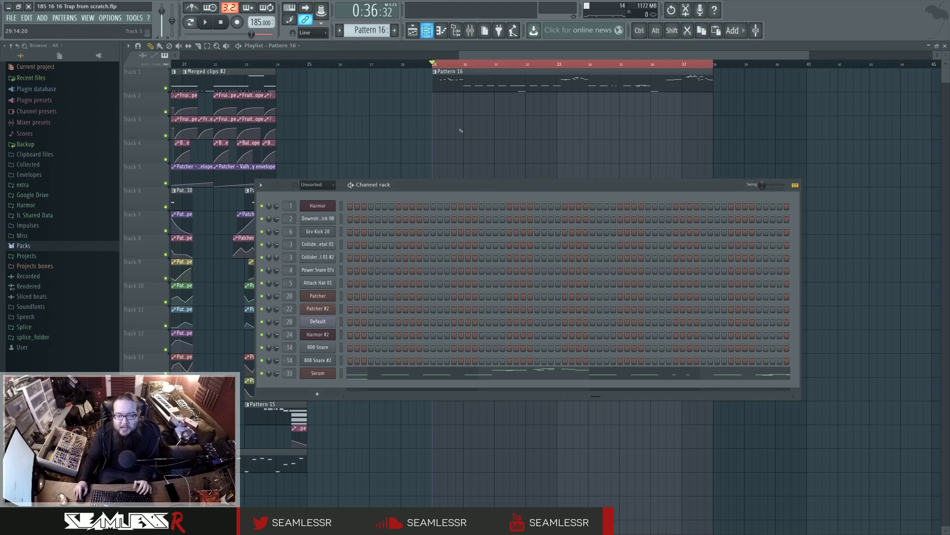
{"action": "key", "text": "space"}
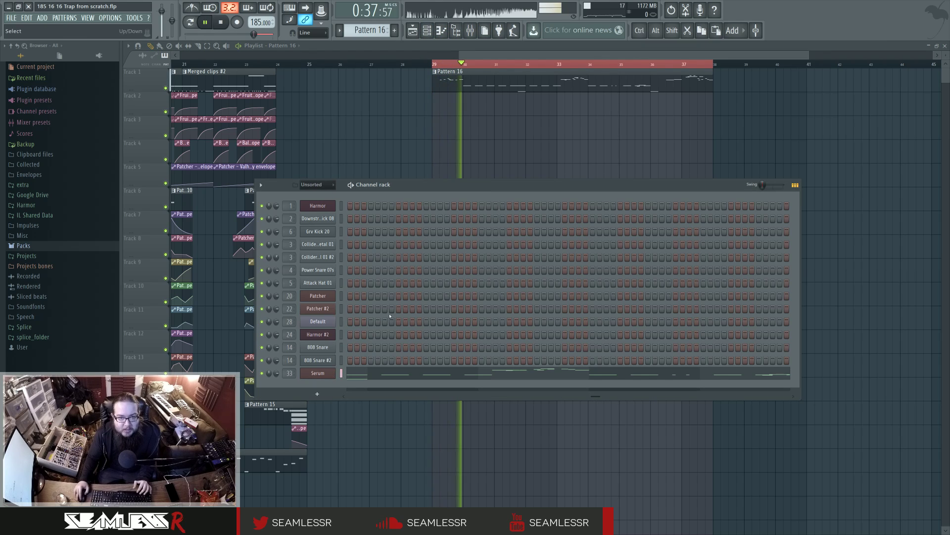
{"action": "left_click", "coordinate": [470, 30]}
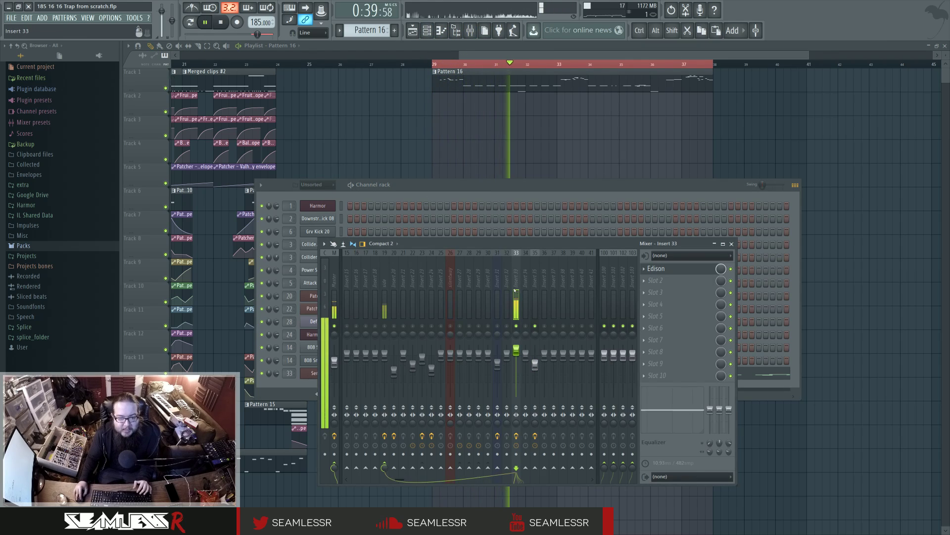
{"action": "key", "text": "space"}
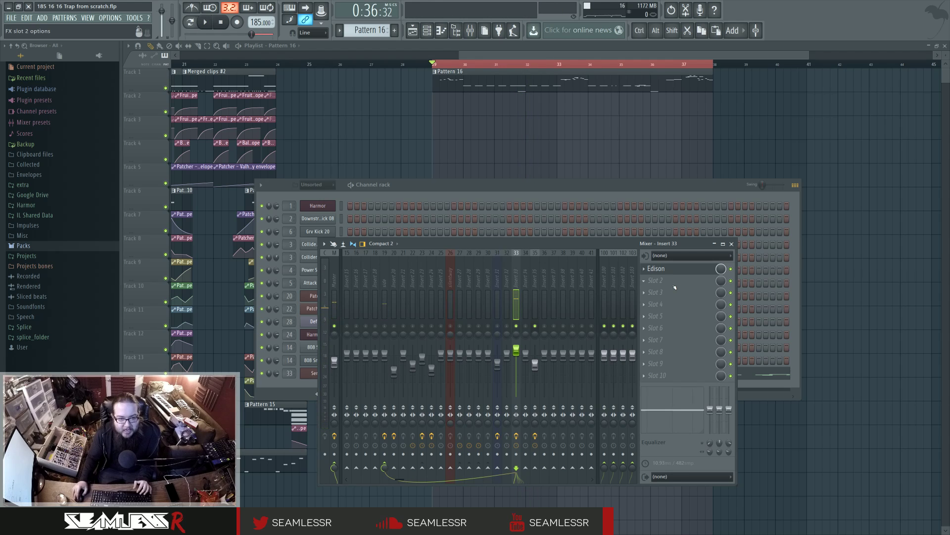
- Re-enable all mixer tracks and load ValhallaRoom into the first effect slot of Insert 36
{"action": "right_click", "coordinate": [526, 326]}
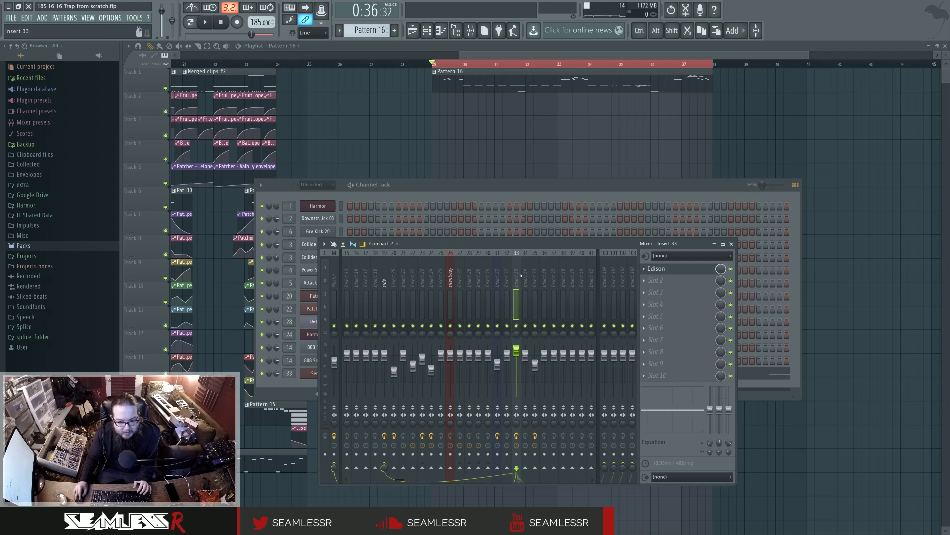
{"action": "left_click", "coordinate": [547, 464]}
{"action": "left_click", "coordinate": [654, 268]}
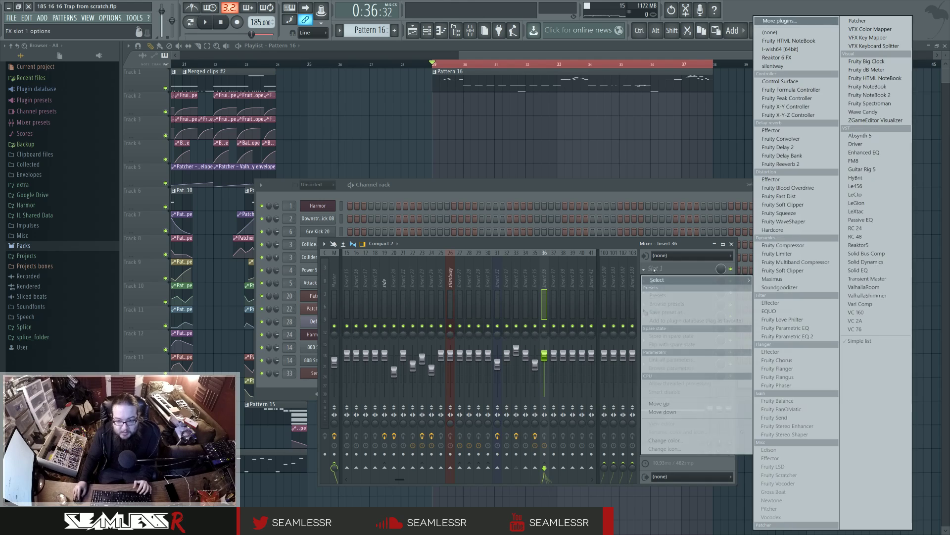
{"action": "left_click", "coordinate": [865, 287]}
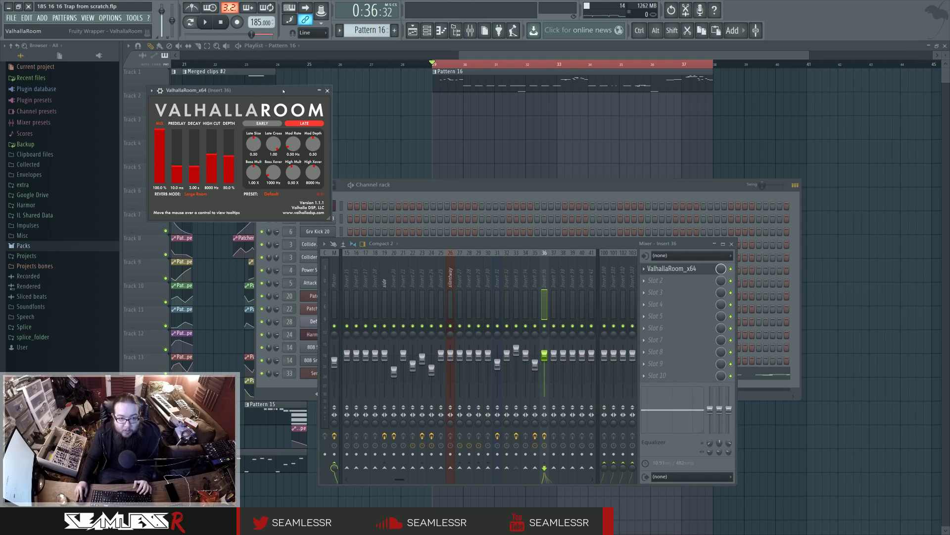
- Move the ValhallaRoom window over the mixer, and set its reverb mode to Dense Room with 0 ms predelay
{"action": "left_click_drag", "start_coordinate": [283, 91], "coordinate": [573, 208]}
{"action": "left_click", "coordinate": [496, 311]}
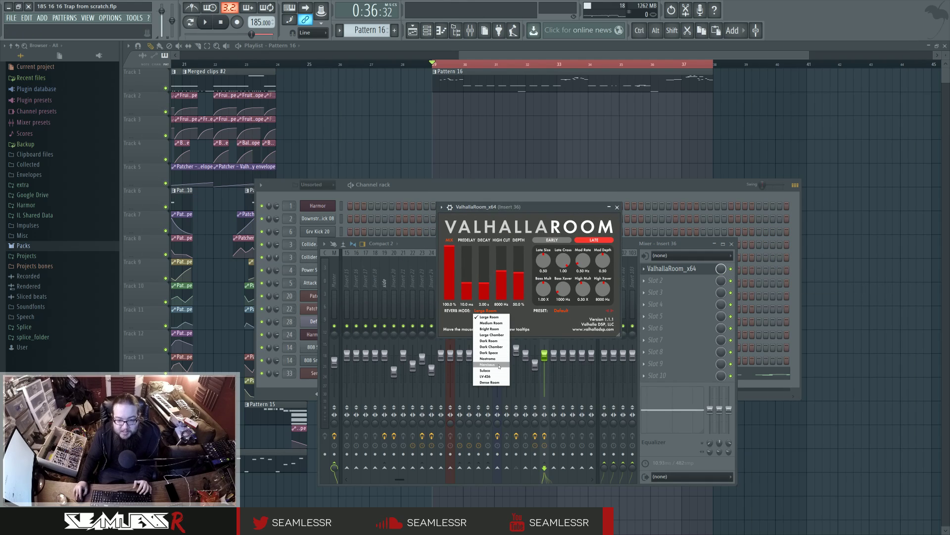
{"action": "left_click", "coordinate": [505, 382]}
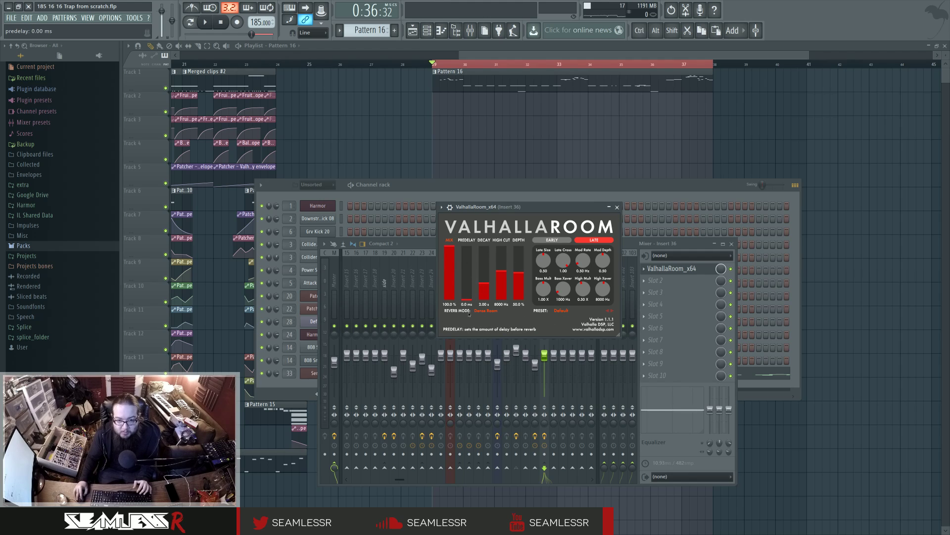
- Set ValhallaRoom's depth to 74.2%, late mod depth to 0.78 and mod rate to 0.28 Hz, and lower Insert 36's volume
{"action": "key", "text": "space"}
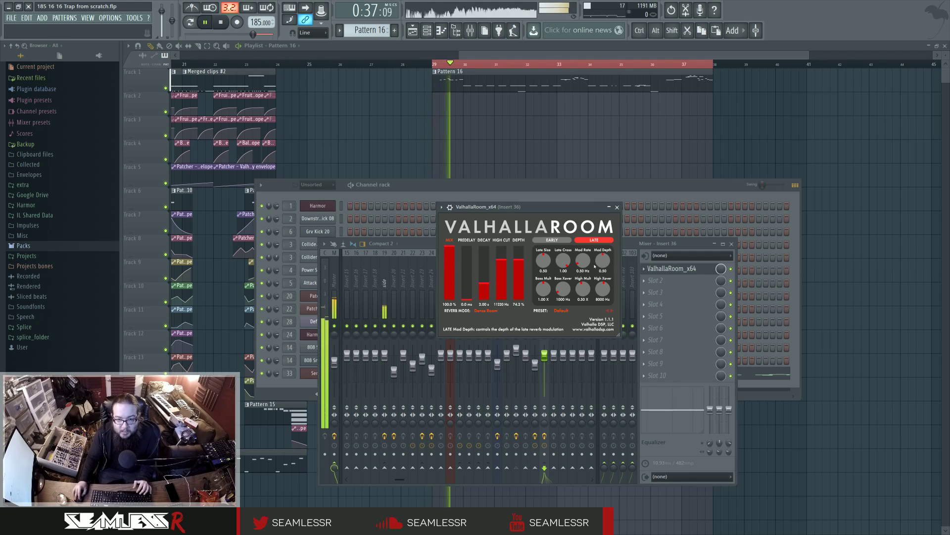
{"action": "left_click_drag", "start_coordinate": [605, 265], "coordinate": [584, 268]}
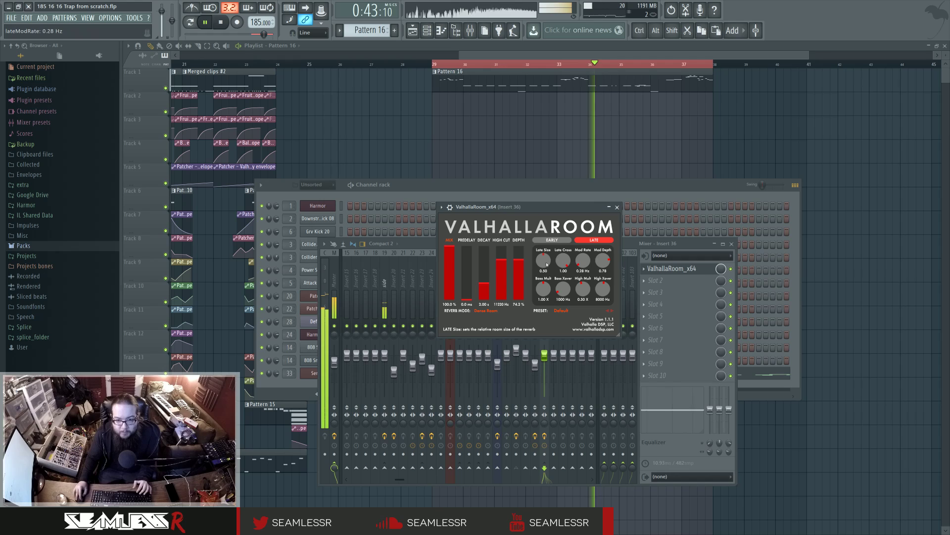
{"action": "left_click_drag", "start_coordinate": [545, 354], "coordinate": [544, 365]}
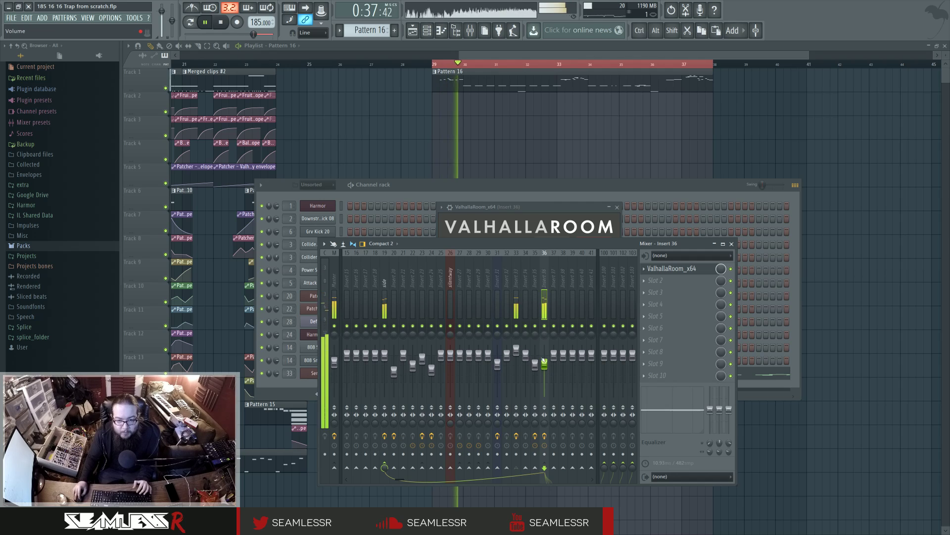
- Play the earlier arrangement section to check Insert 36's reverb level in the full mix, and reopen its ValhallaRoom
{"action": "key", "text": "F12"}
{"action": "key", "text": "space"}
{"action": "scroll", "coordinate": [281, 54], "scroll_direction": "down", "scroll_amount": 3}
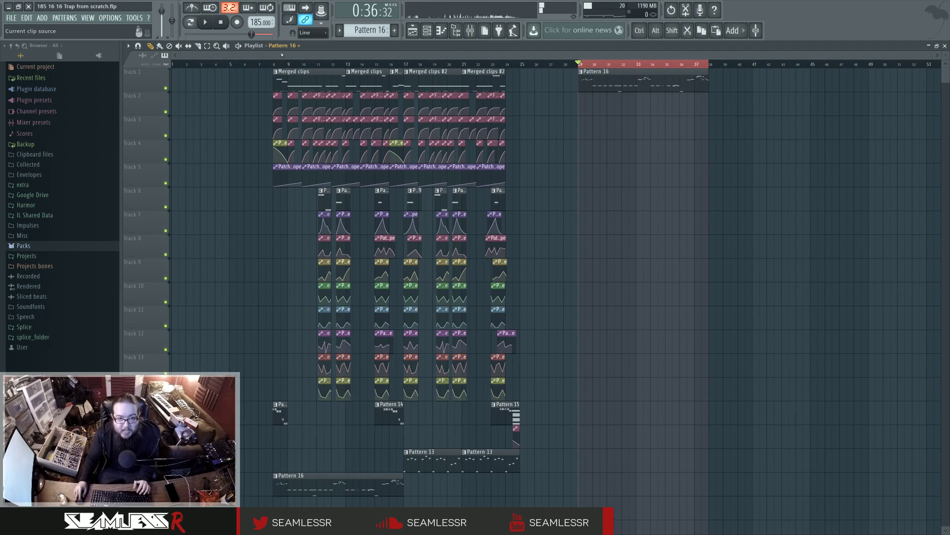
{"action": "left_click", "coordinate": [471, 33]}
{"action": "key", "text": "space"}
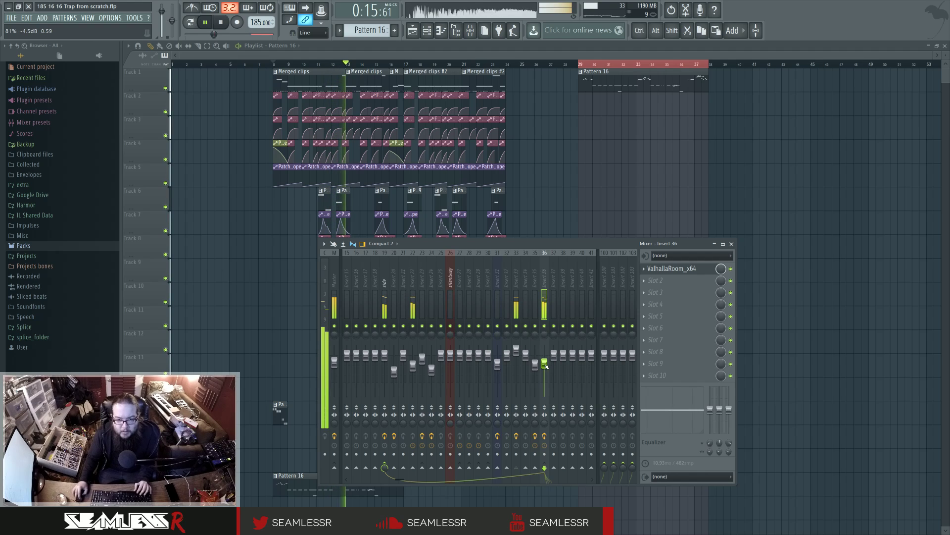
{"action": "left_click", "coordinate": [672, 268]}
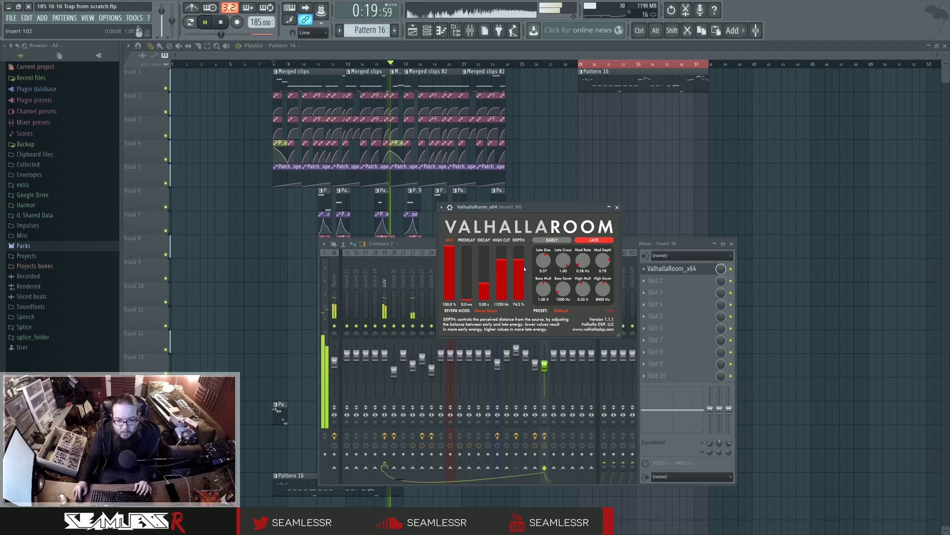
- Set ValhallaRoom's high cut to 15000 Hz, decay to 4.49 s, late mod depth to 0.42 and depth to 58.1% while auditioning the mix
{"action": "left_click_drag", "start_coordinate": [520, 261], "coordinate": [503, 244]}
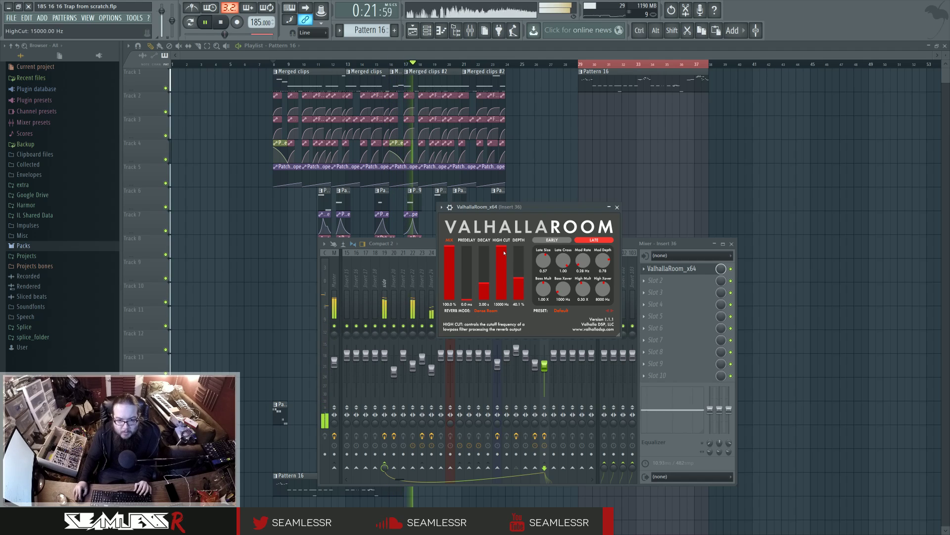
{"action": "key", "text": "space"}
{"action": "key", "text": "space"}
{"action": "left_click_drag", "start_coordinate": [488, 287], "coordinate": [488, 281]}
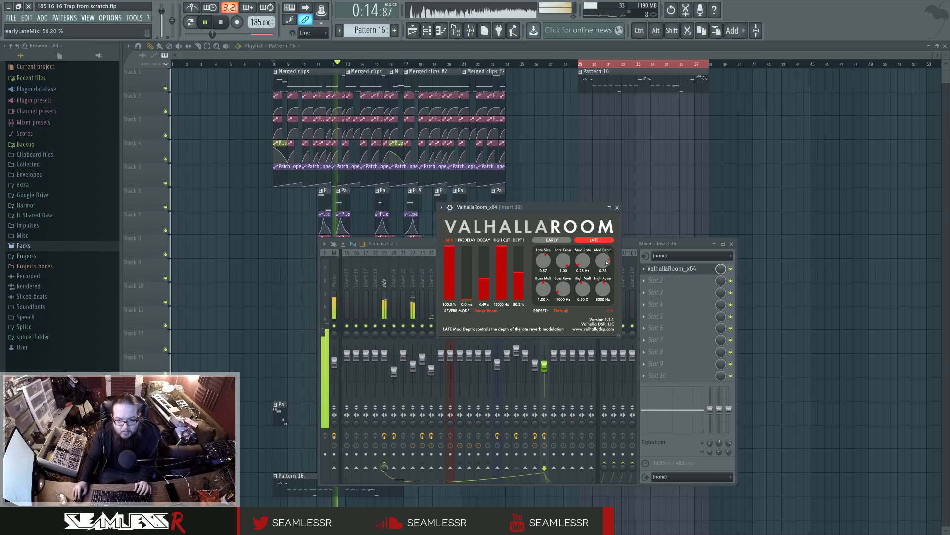
{"action": "left_click_drag", "start_coordinate": [603, 261], "coordinate": [607, 275]}
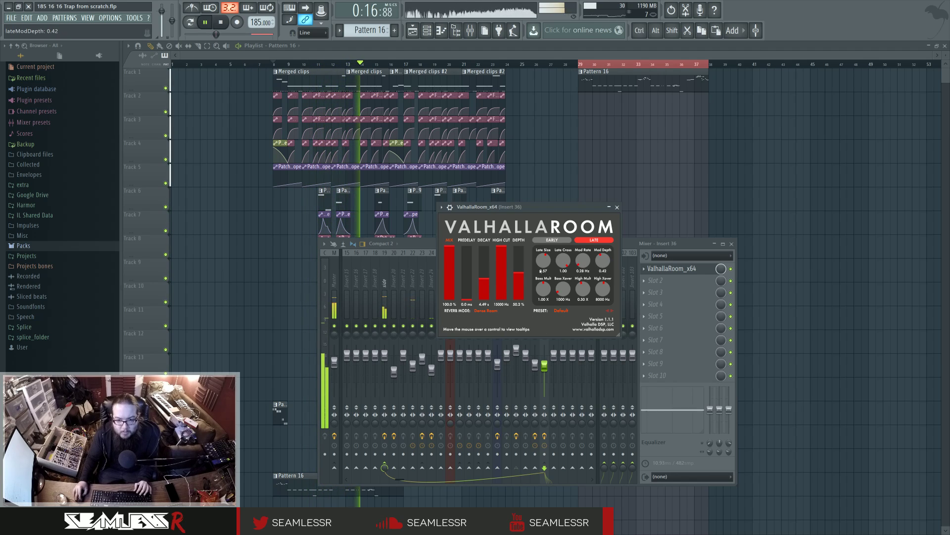
{"action": "scroll", "coordinate": [523, 270], "scroll_direction": "up", "scroll_amount": 3}
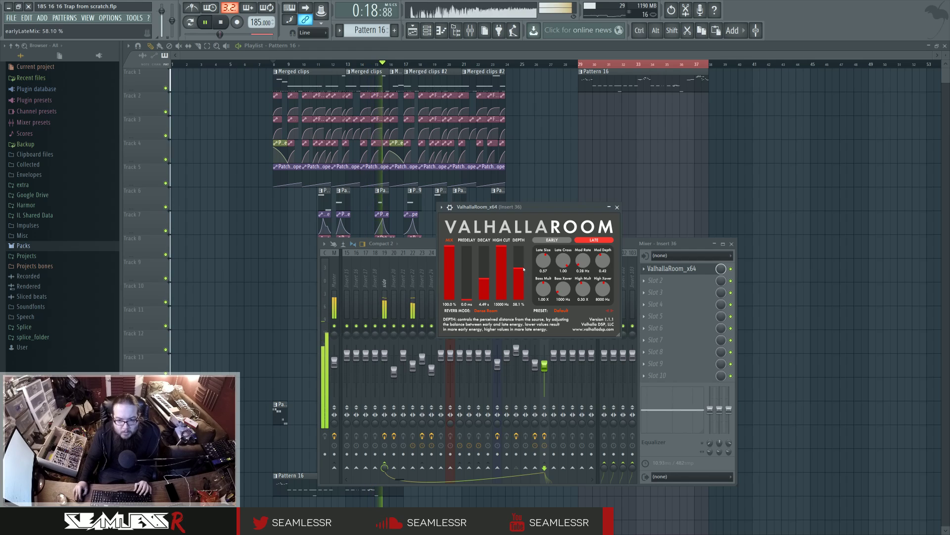
{"action": "left_click", "coordinate": [691, 246]}
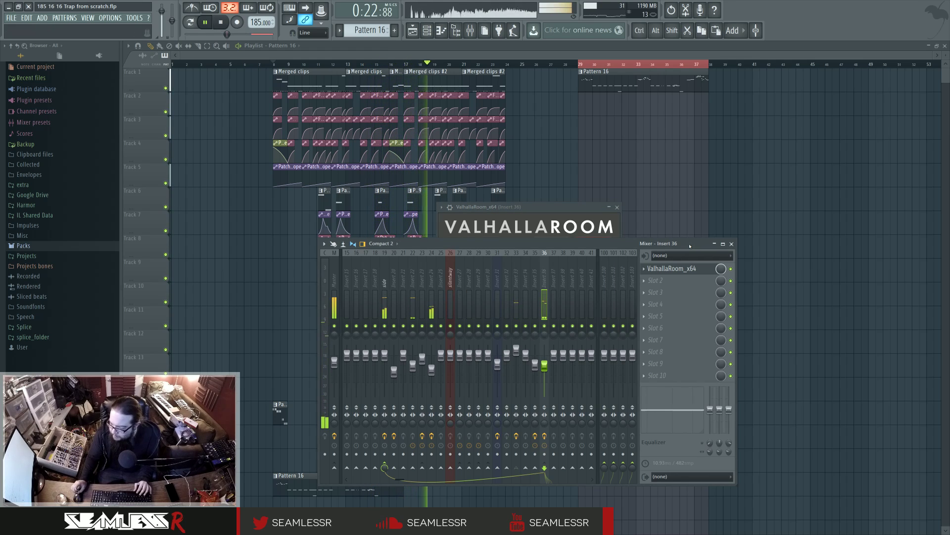
{"action": "key", "text": "space"}
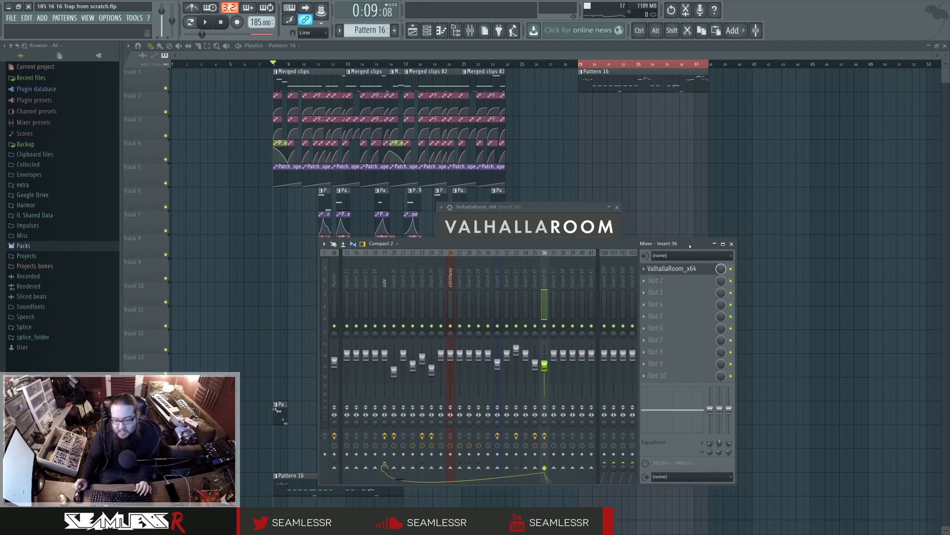
- Load Gross Beat into Insert 36's second effect slot and create an automation clip for its time offset during playback
{"action": "left_click", "coordinate": [659, 281]}
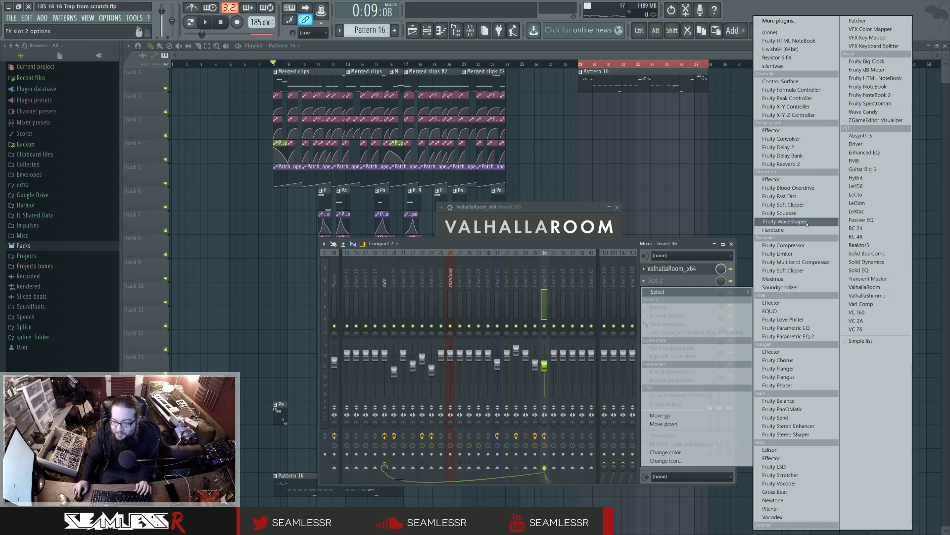
{"action": "left_click", "coordinate": [774, 491]}
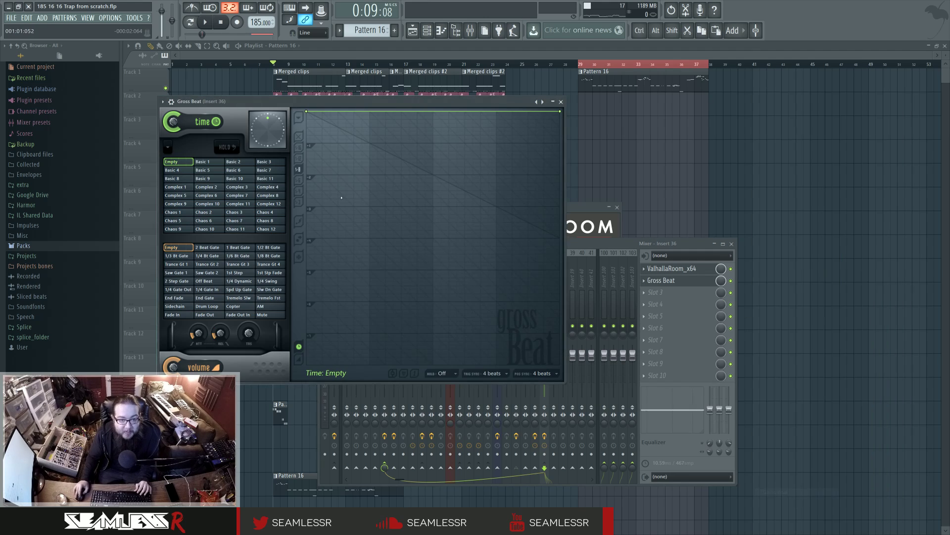
{"action": "key", "text": "space"}
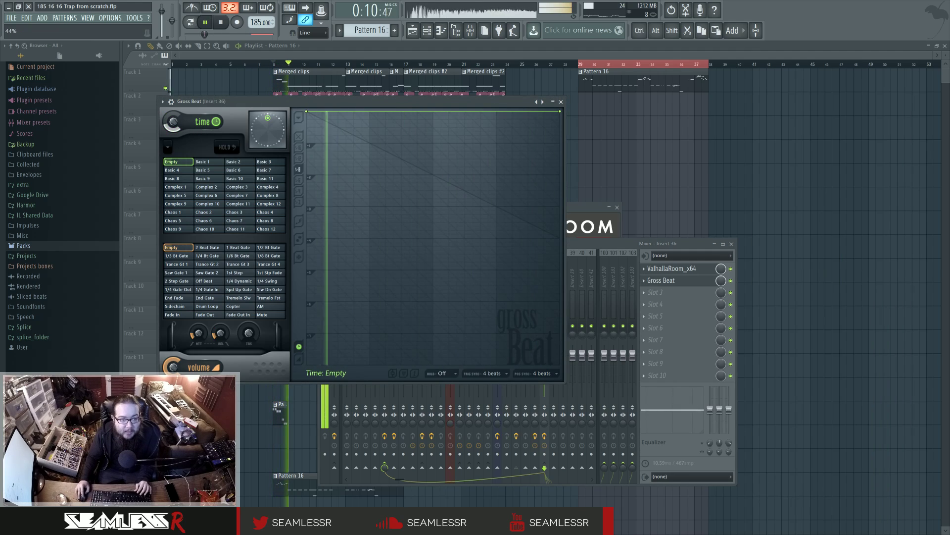
{"action": "right_click", "coordinate": [248, 136]}
{"action": "left_click", "coordinate": [277, 189]}
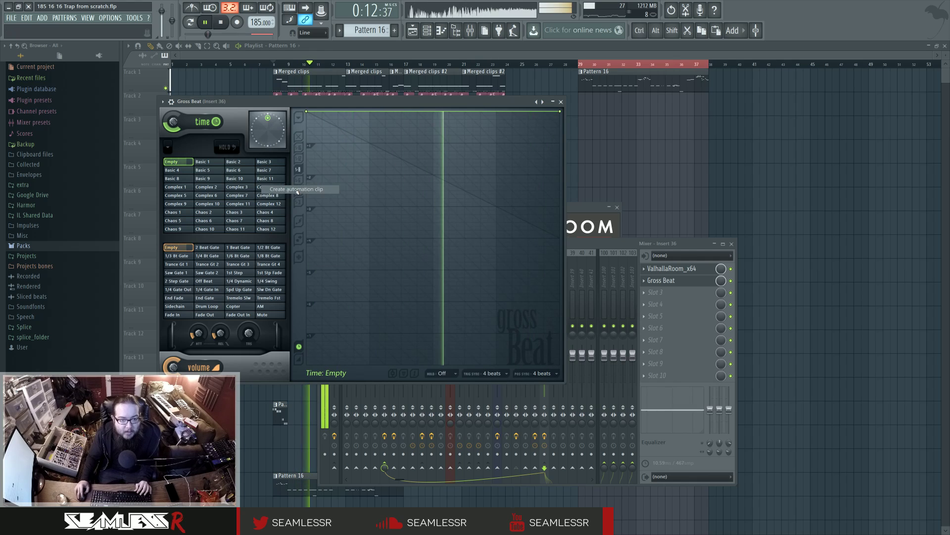
- Close the plugin and mixer windows, stop playback, and place the Gross Beat time offset clip directly beneath Pattern 16, aligned with its start
{"action": "key", "text": "F12"}
{"action": "key", "text": "space"}
{"action": "left_click_drag", "start_coordinate": [643, 95], "coordinate": [345, 499]}
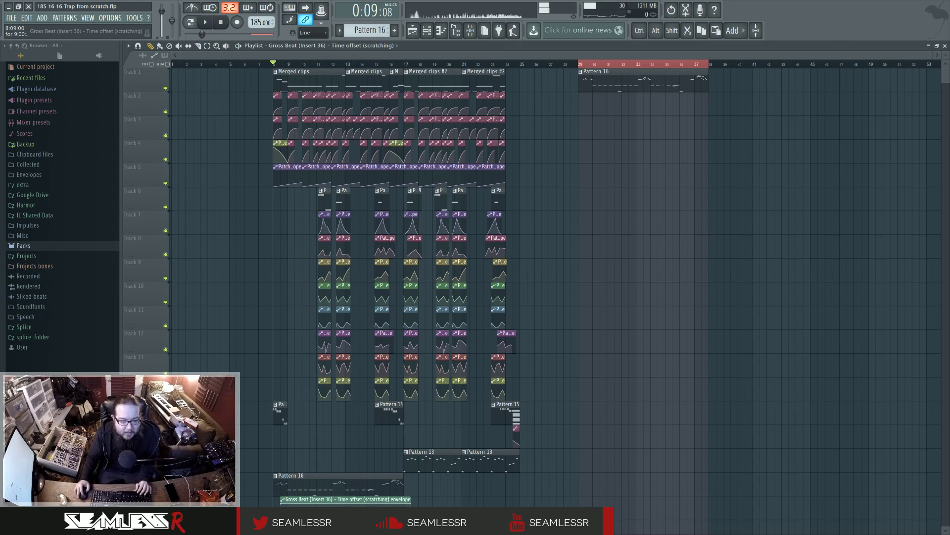
{"action": "scroll", "coordinate": [444, 327], "scroll_direction": "down", "scroll_amount": 4}
{"action": "scroll", "coordinate": [444, 326], "scroll_direction": "up", "scroll_amount": 4, "text": "ctrl"}
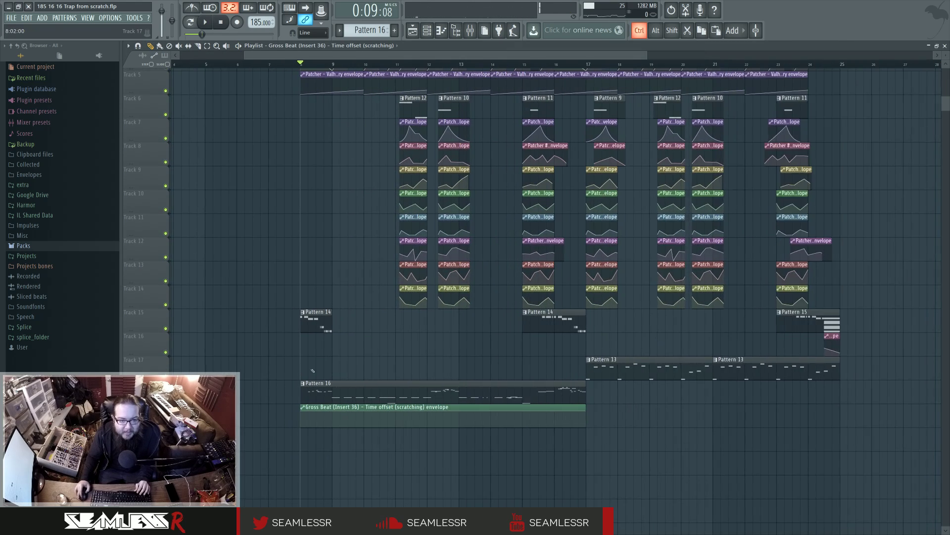
- Set the playlist's loop range from bar 8 to bar 25 and briefly play it with the mixer open
{"action": "scroll", "coordinate": [444, 326], "scroll_direction": "down", "scroll_amount": 3, "text": "ctrl"}
{"action": "left_click_drag", "start_coordinate": [728, 65], "coordinate": [335, 65]}
{"action": "scroll", "coordinate": [336, 293], "scroll_direction": "up", "scroll_amount": 3, "text": "ctrl"}
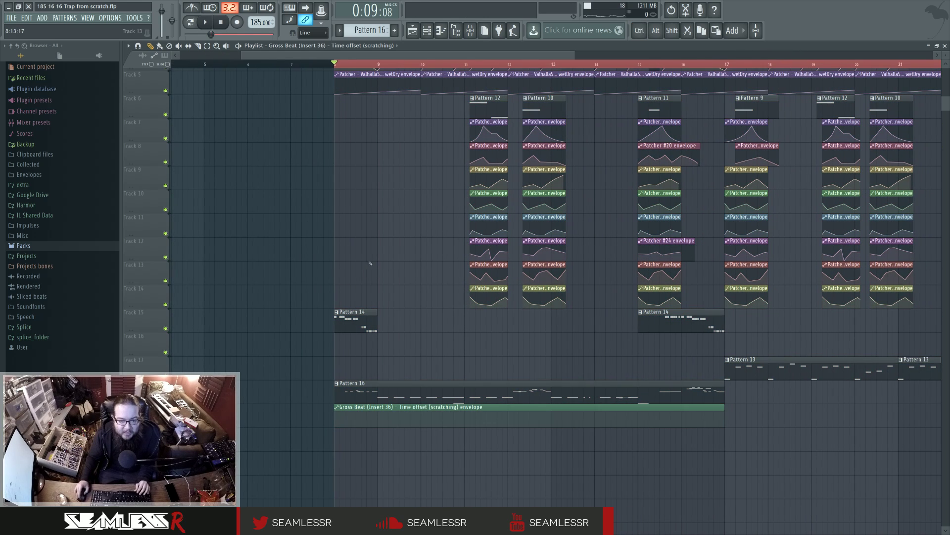
{"action": "key", "text": "space"}
{"action": "key", "text": "F9"}
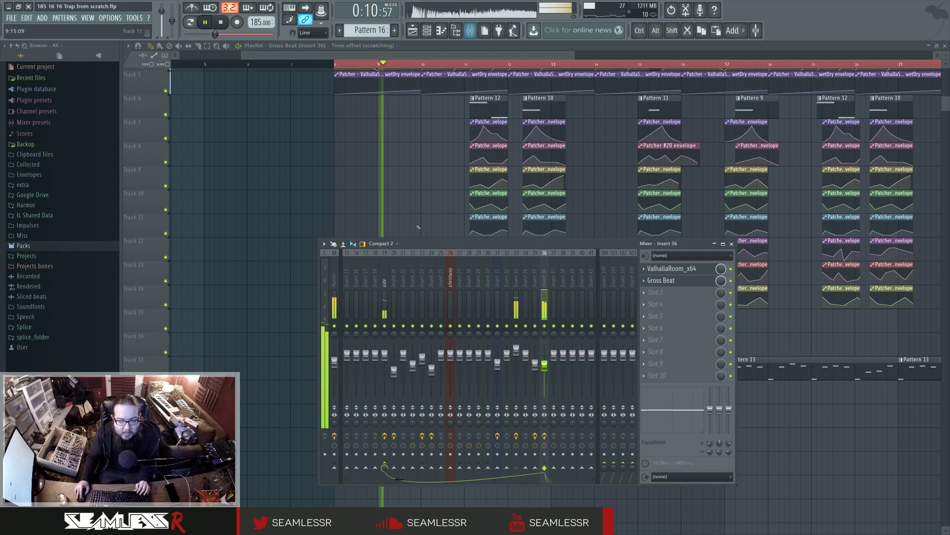
{"action": "key", "text": "F9"}
{"action": "key", "text": "space"}
- Shape the Gross Beat time offset envelope under Pattern 16 into gentle dips, repeatedly auditioning the section
{"action": "double_click", "coordinate": [352, 407]}
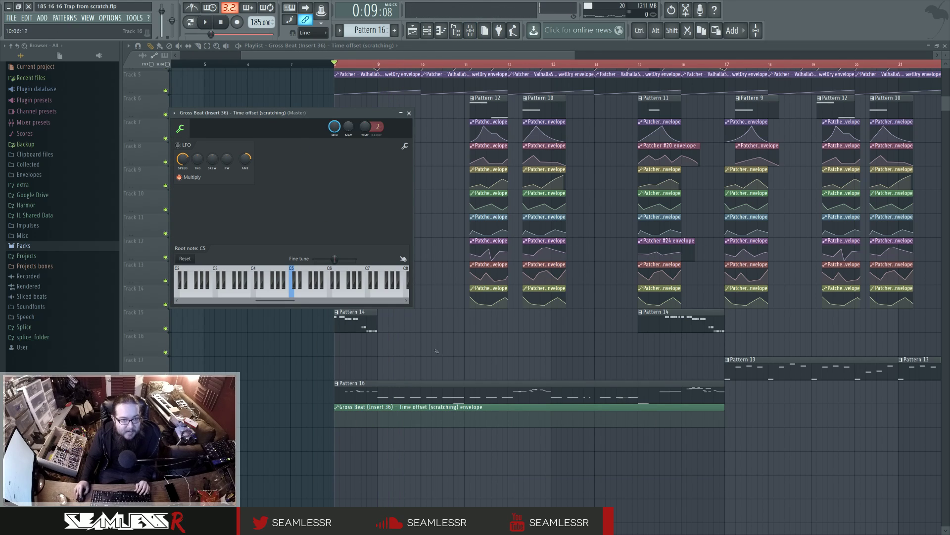
{"action": "key", "text": "Escape"}
{"action": "scroll", "coordinate": [381, 414], "scroll_direction": "up", "scroll_amount": 2, "text": "ctrl"}
{"action": "key", "text": "space"}
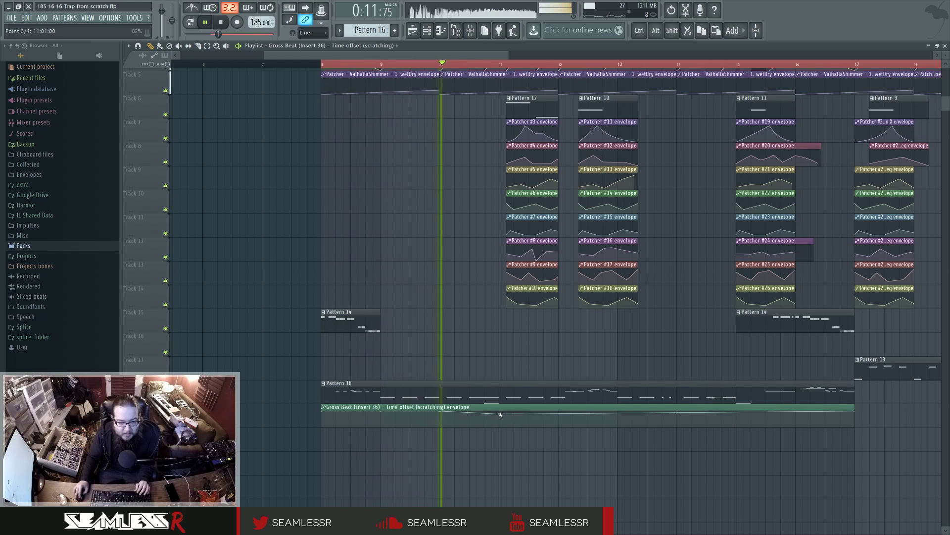
{"action": "key", "text": "space"}
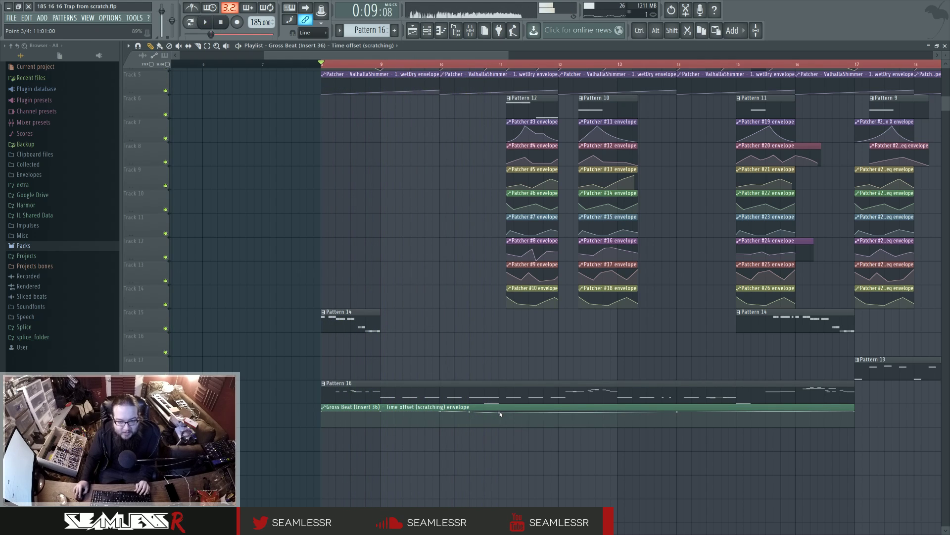
{"action": "key", "text": "space"}
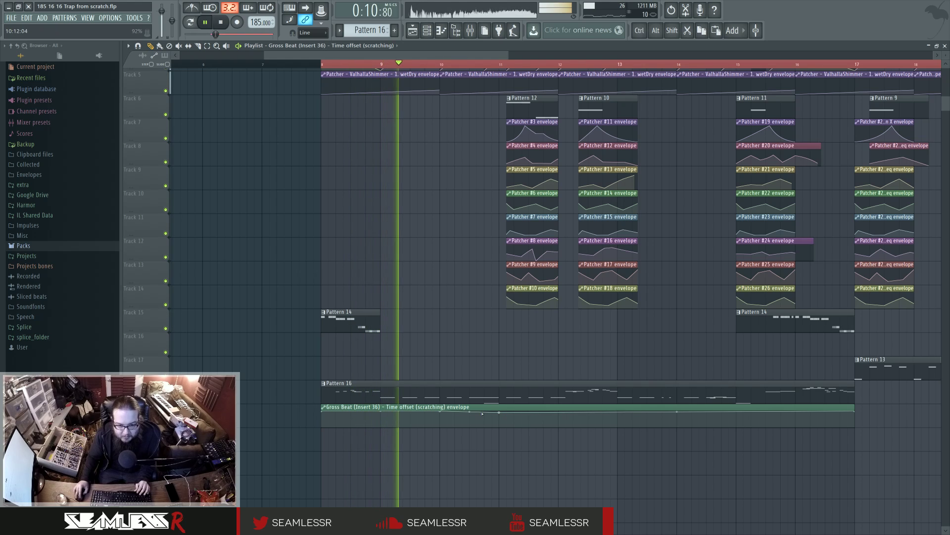
{"action": "key", "text": "space"}
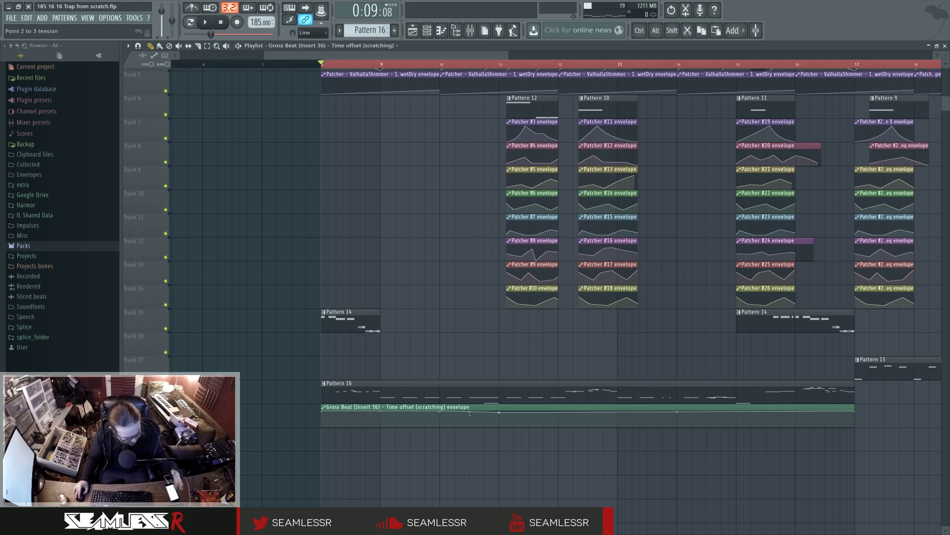
{"action": "key", "text": "space"}
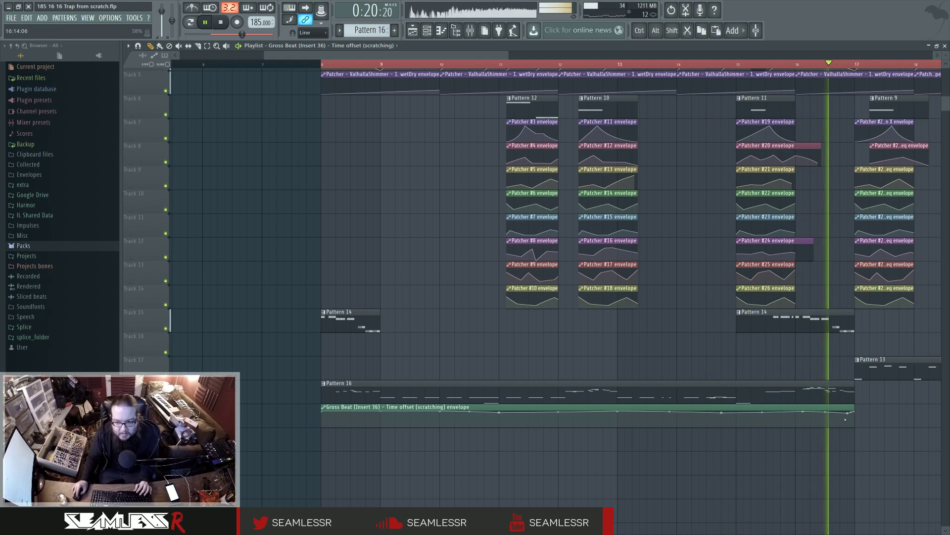
{"action": "key", "text": "space"}
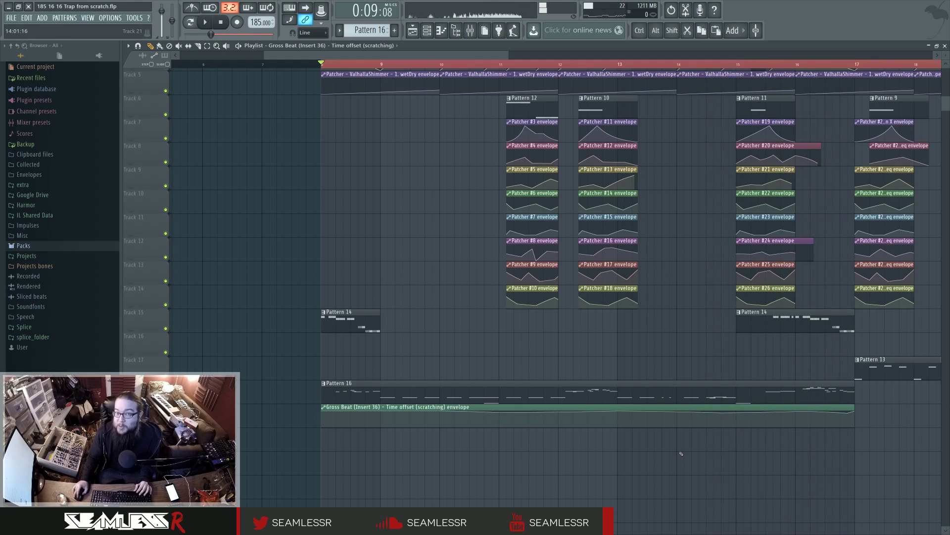
- Play the arrangement through to about bar 24 to check the Gross Beat effect in the full mix
{"action": "key", "text": "space"}
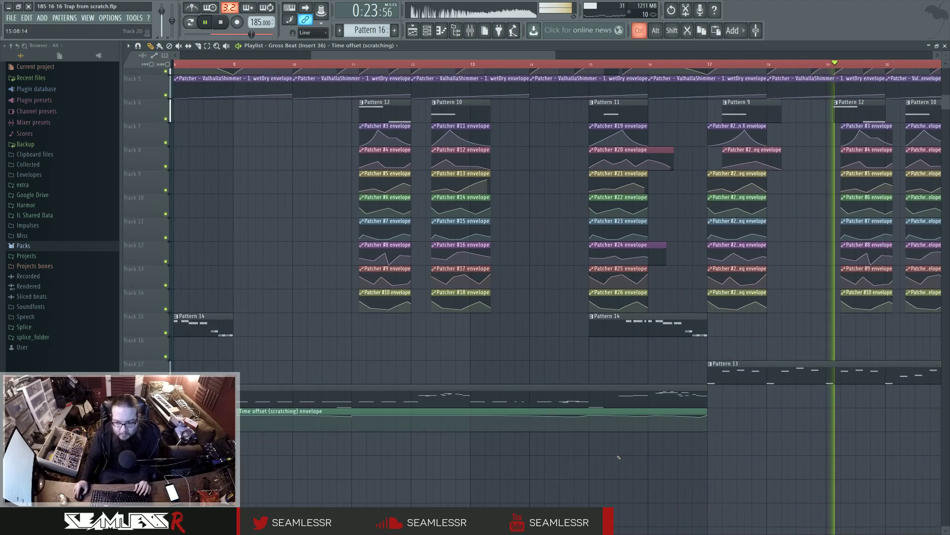
{"action": "scroll", "coordinate": [575, 447], "scroll_direction": "down", "scroll_amount": 4, "text": "ctrl"}
{"action": "scroll", "coordinate": [594, 447], "scroll_direction": "down", "scroll_amount": 2}
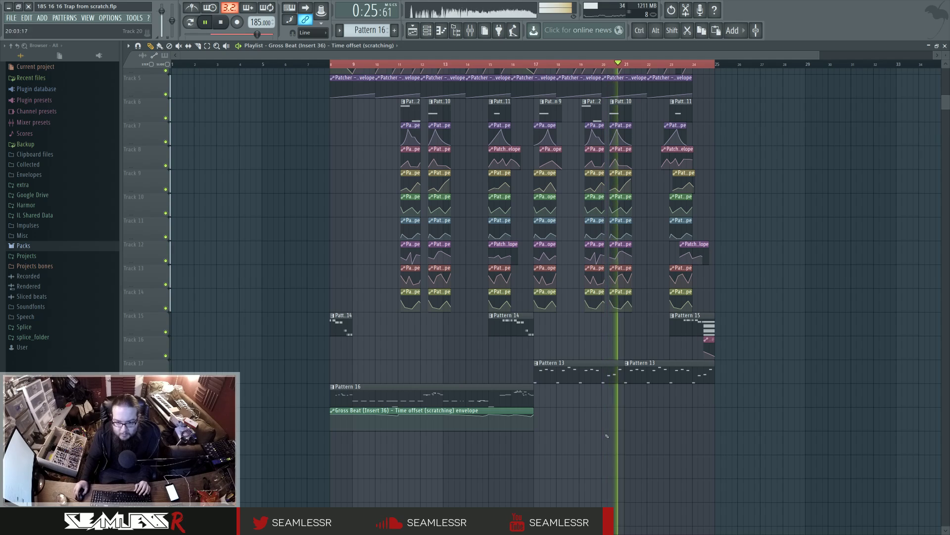
{"action": "scroll", "coordinate": [622, 448], "scroll_direction": "down", "scroll_amount": 2}
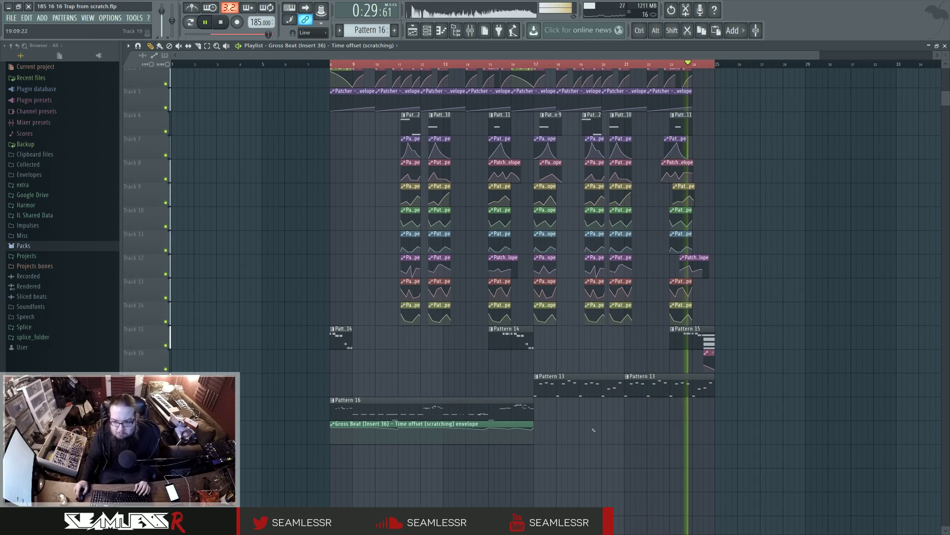
{"action": "key", "text": "space"}
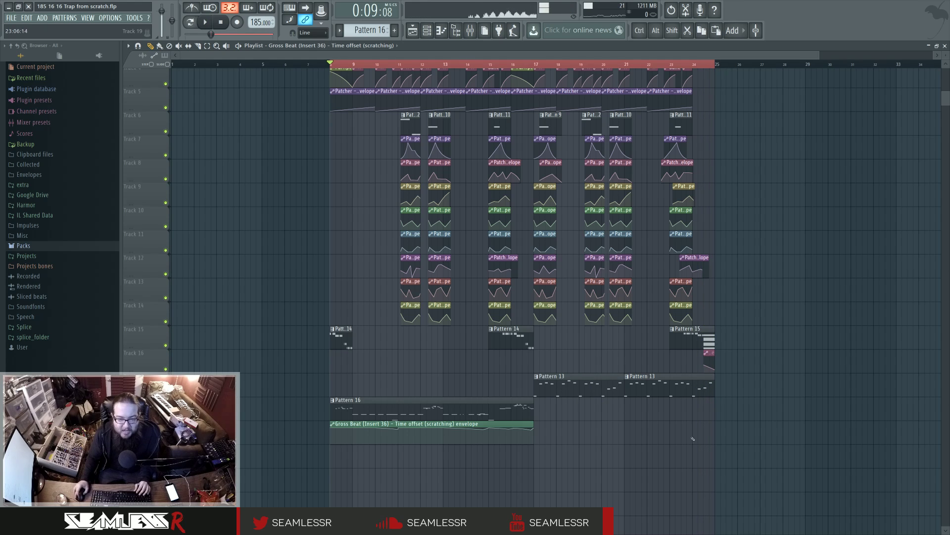
{"action": "scroll", "coordinate": [676, 440], "scroll_direction": "up", "scroll_amount": 1}
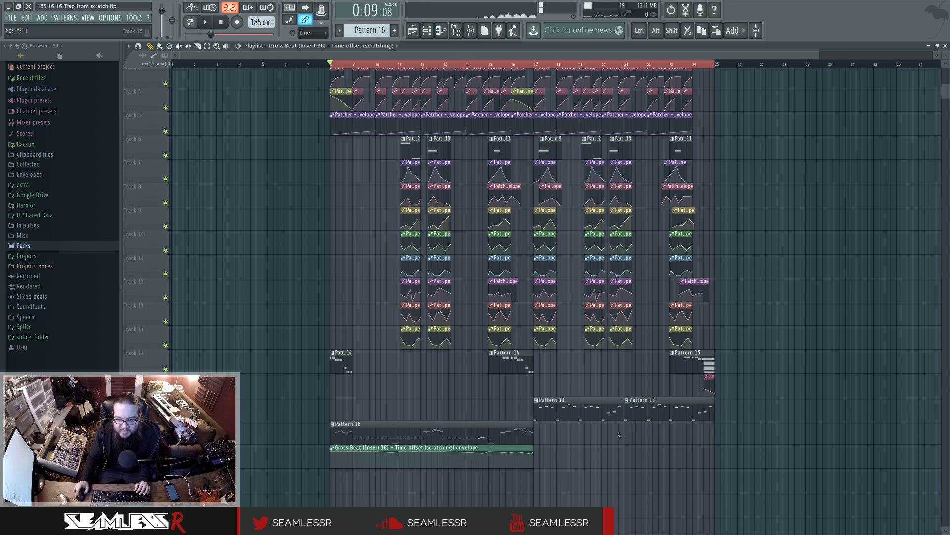
{"action": "scroll", "coordinate": [614, 442], "scroll_direction": "up", "scroll_amount": 2}
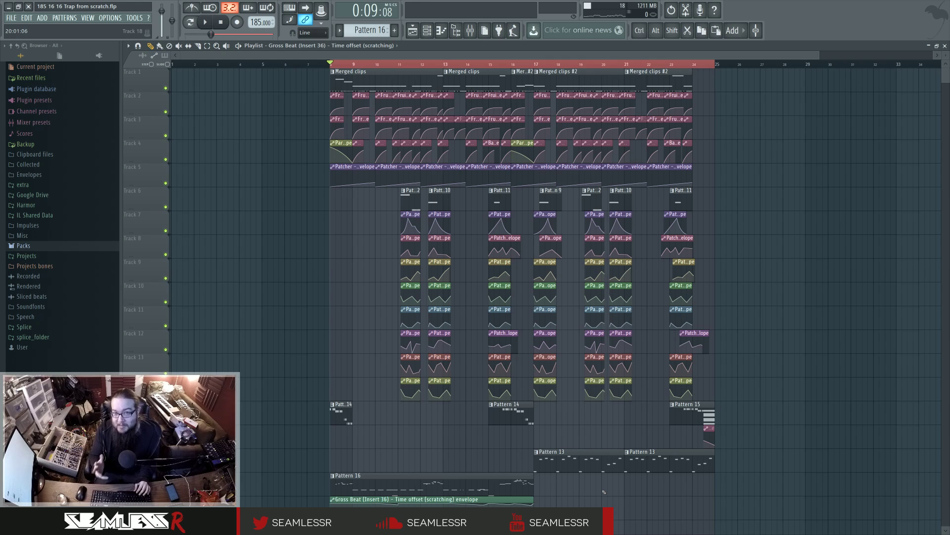
- Inspect the Patcher #2 notes of Pattern 10 and Pattern 9 in the piano roll, and return to the playlist
{"action": "double_click", "coordinate": [434, 200]}
{"action": "left_click", "coordinate": [427, 31]}
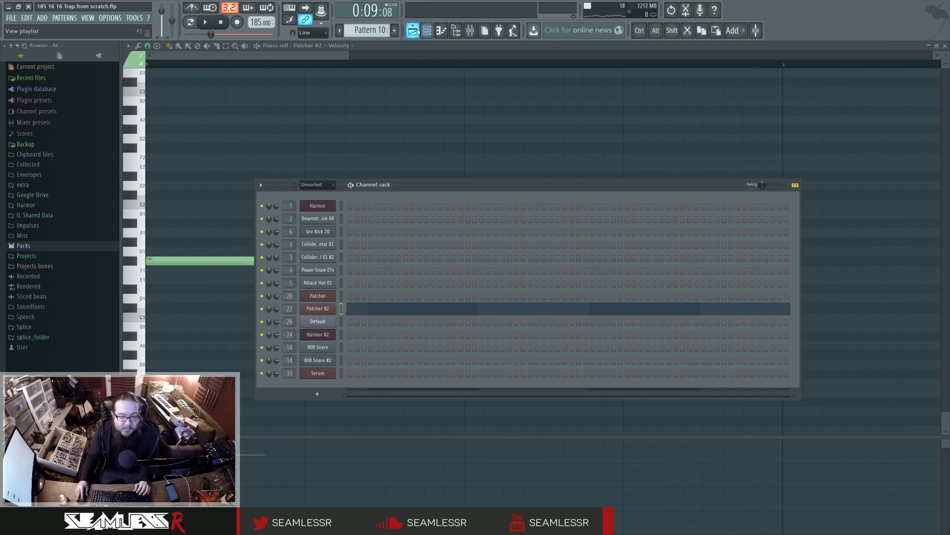
{"action": "left_click", "coordinate": [412, 30]}
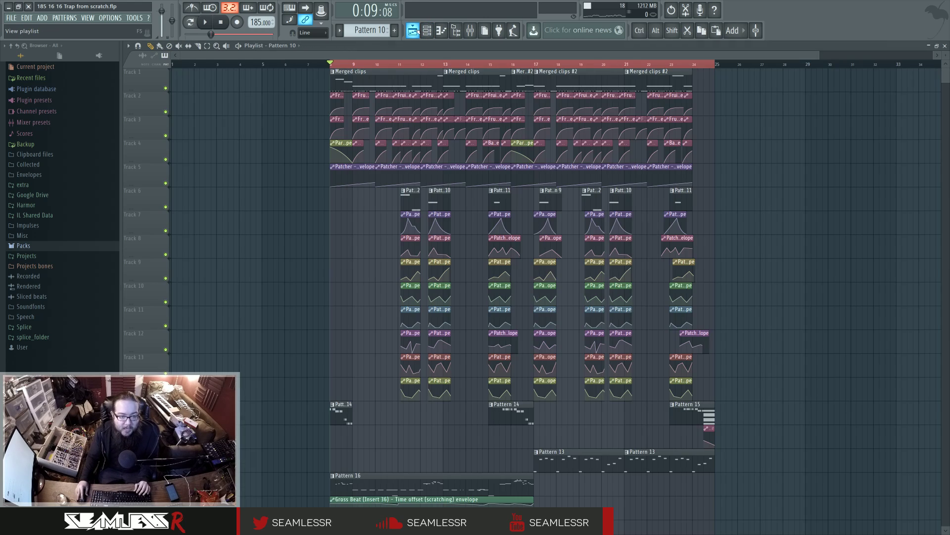
{"action": "double_click", "coordinate": [543, 197]}
{"action": "left_click", "coordinate": [190, 22]}
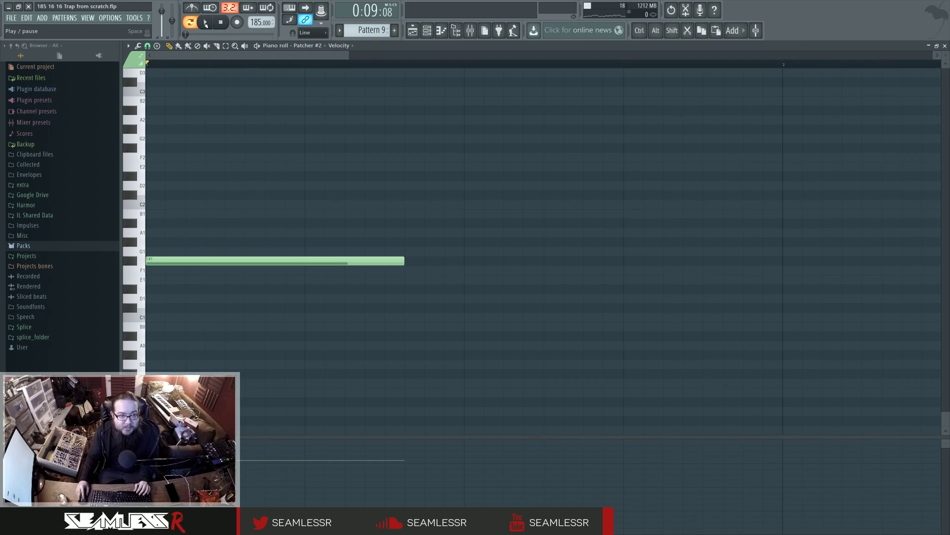
{"action": "left_click", "coordinate": [420, 31]}
{"action": "scroll", "coordinate": [543, 120], "scroll_direction": "up", "scroll_amount": 4}
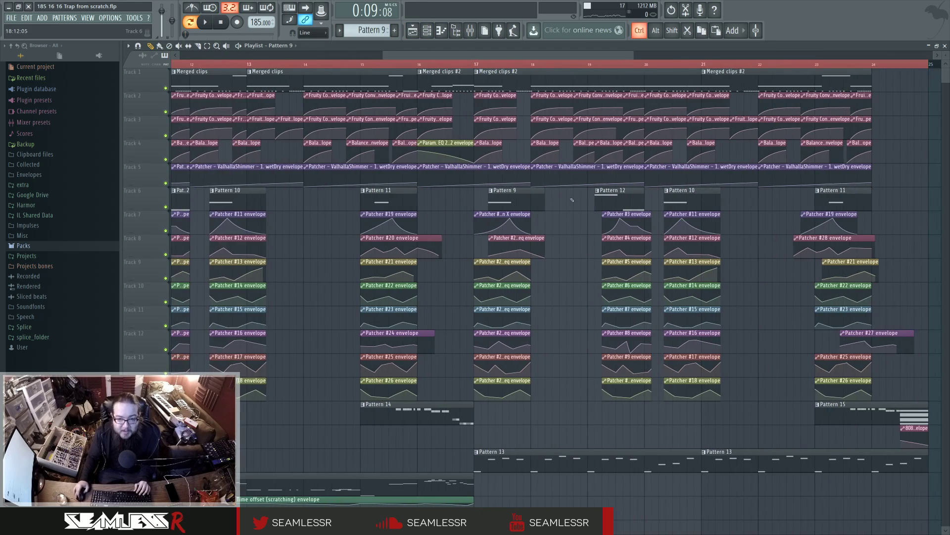
- Loop bar 19 to bar 20 around Pattern 12, and solo and select mixer Insert 22
{"action": "left_click", "coordinate": [598, 65]}
{"action": "left_click_drag", "start_coordinate": [599, 65], "coordinate": [659, 70]}
{"action": "left_click", "coordinate": [471, 31]}
{"action": "key", "text": "space"}
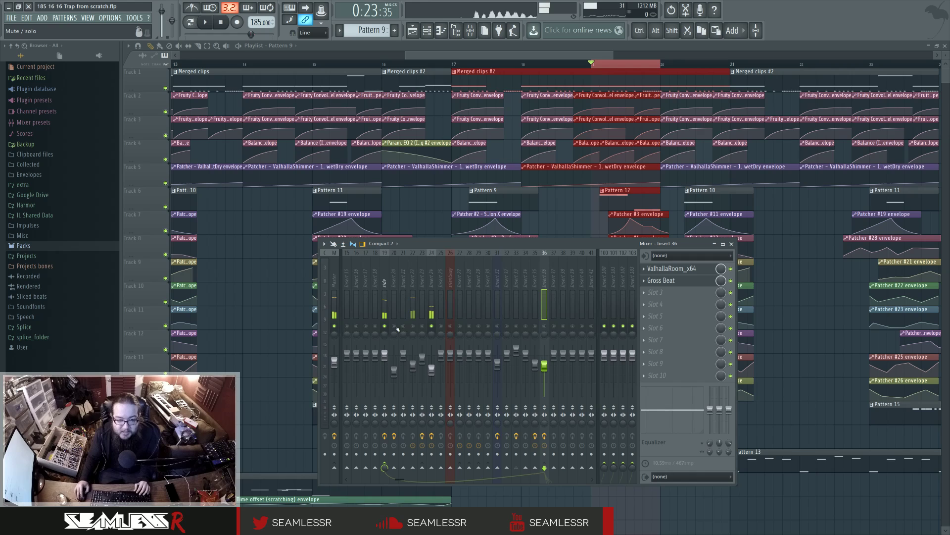
{"action": "right_click", "coordinate": [413, 326]}
{"action": "left_click", "coordinate": [413, 302]}
- Open Pattern 12's Patcher #2 notes in the piano roll and display the channel rack over them
{"action": "key", "text": "F6"}
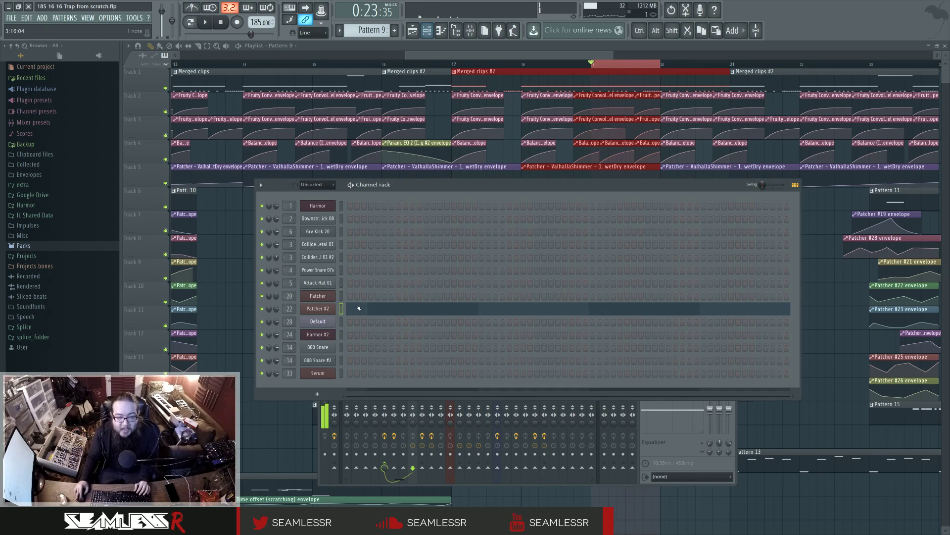
{"action": "key", "text": "space"}
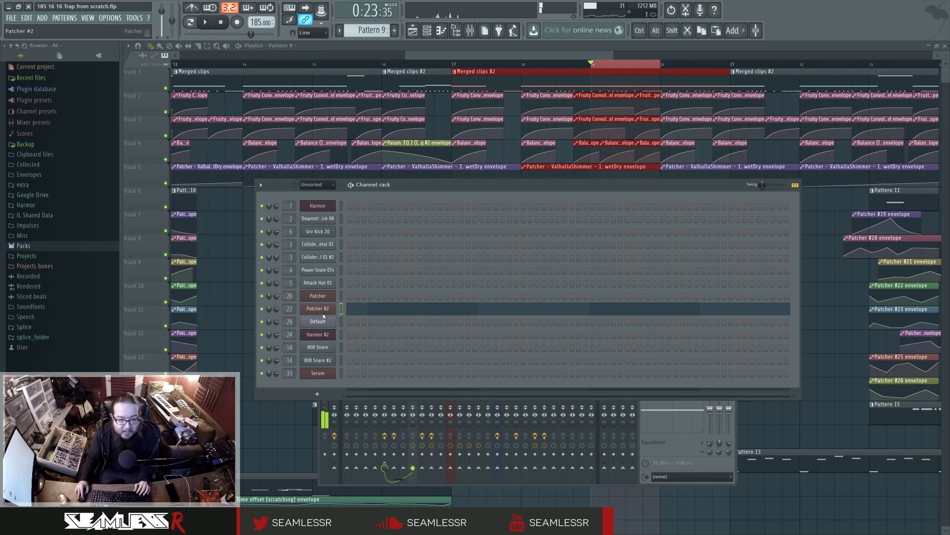
{"action": "key", "text": "F5"}
{"action": "double_click", "coordinate": [619, 200]}
{"action": "left_click", "coordinate": [428, 32]}
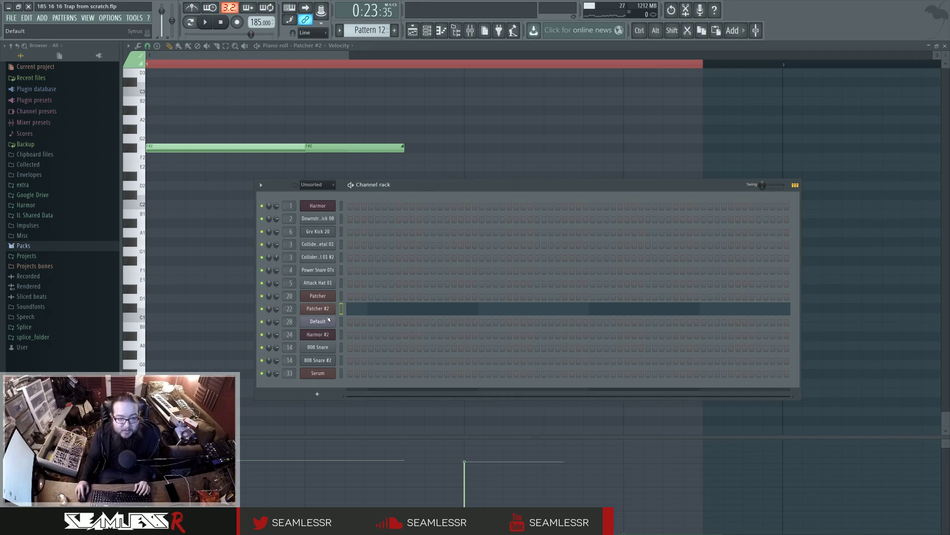
- Open the Sytrus synth inside Patcher #2, display its operator 2, and briefly play the looped Pattern 12 section
{"action": "left_click", "coordinate": [319, 308]}
{"action": "double_click", "coordinate": [274, 283]}
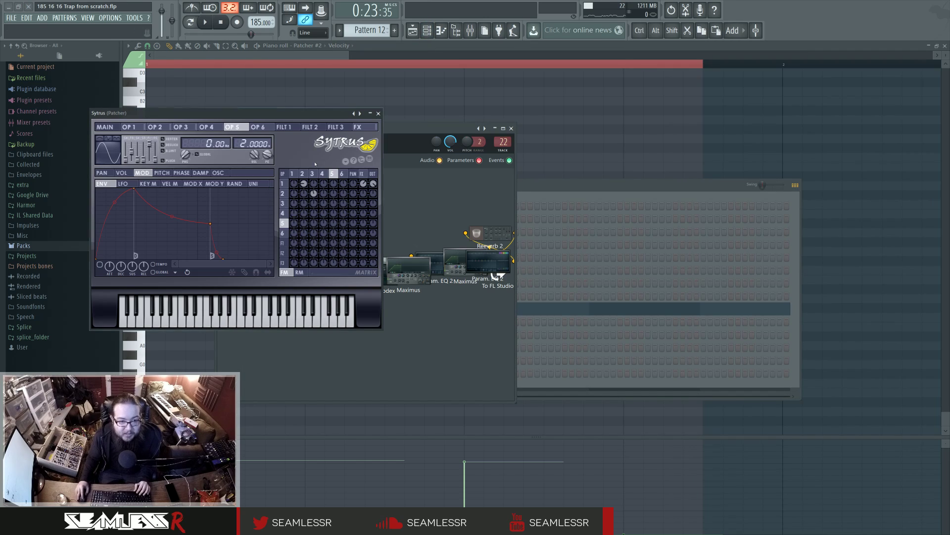
{"action": "left_click", "coordinate": [303, 174]}
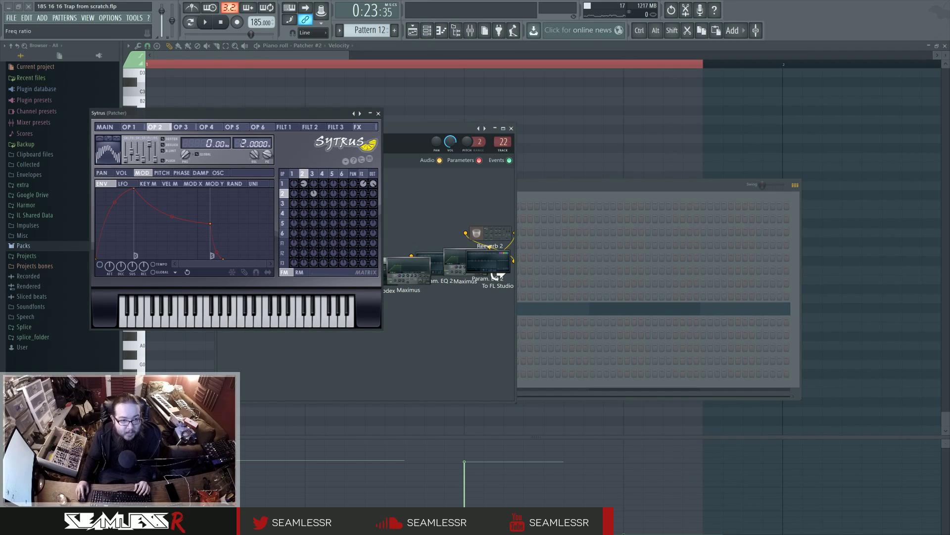
{"action": "left_click", "coordinate": [201, 25]}
{"action": "key", "text": "space"}
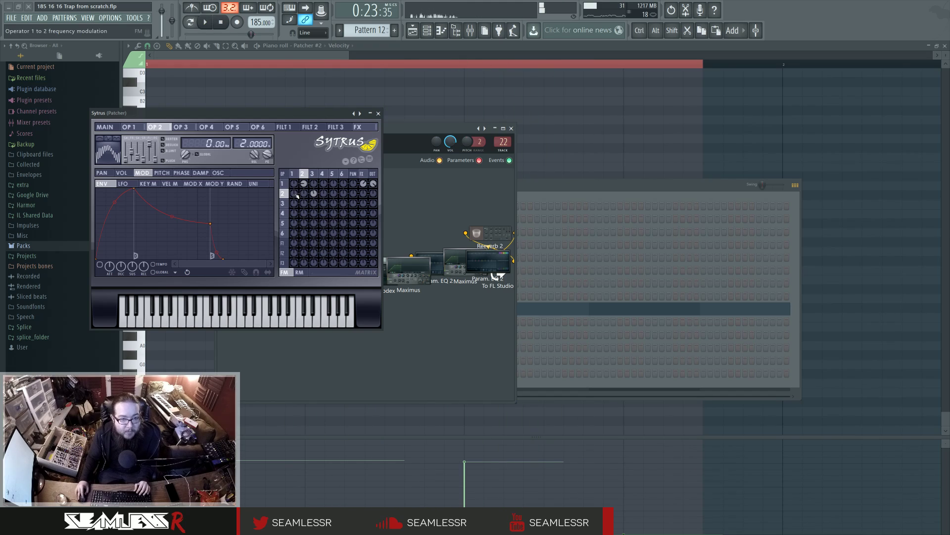
- Compare Sytrus operators 2 and 3, set operator 3's frequency ratio to 2.0000, and audition the looped Pattern 12 section
{"action": "left_click", "coordinate": [314, 174]}
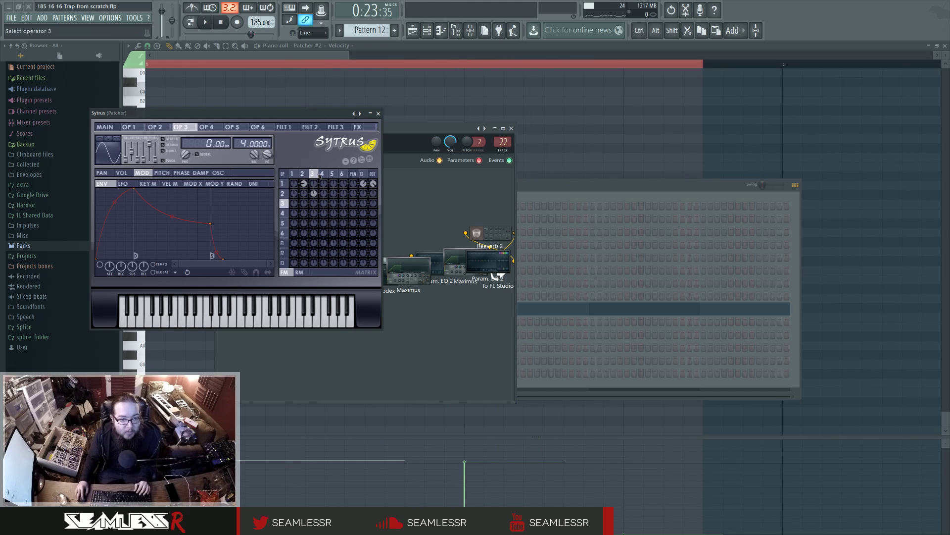
{"action": "left_click", "coordinate": [303, 174]}
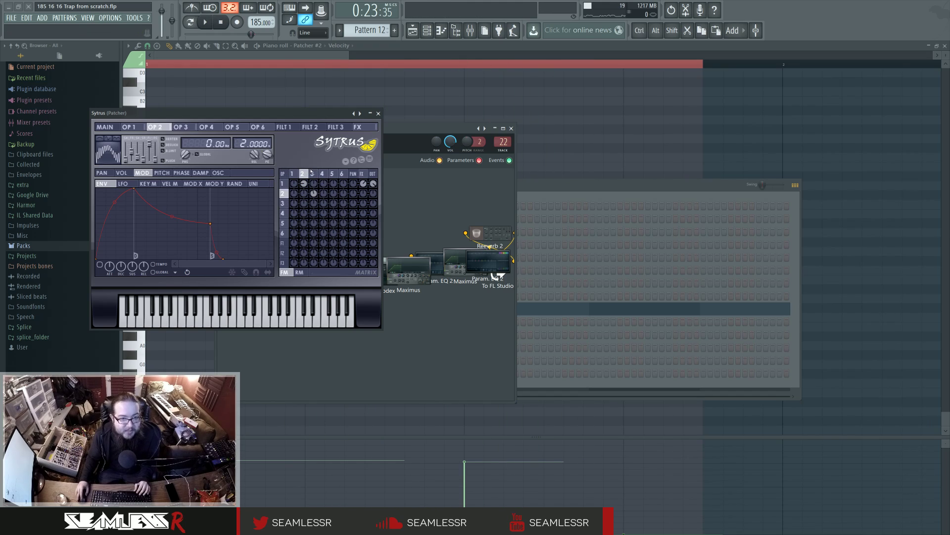
{"action": "left_click", "coordinate": [311, 174]}
{"action": "left_click", "coordinate": [207, 27]}
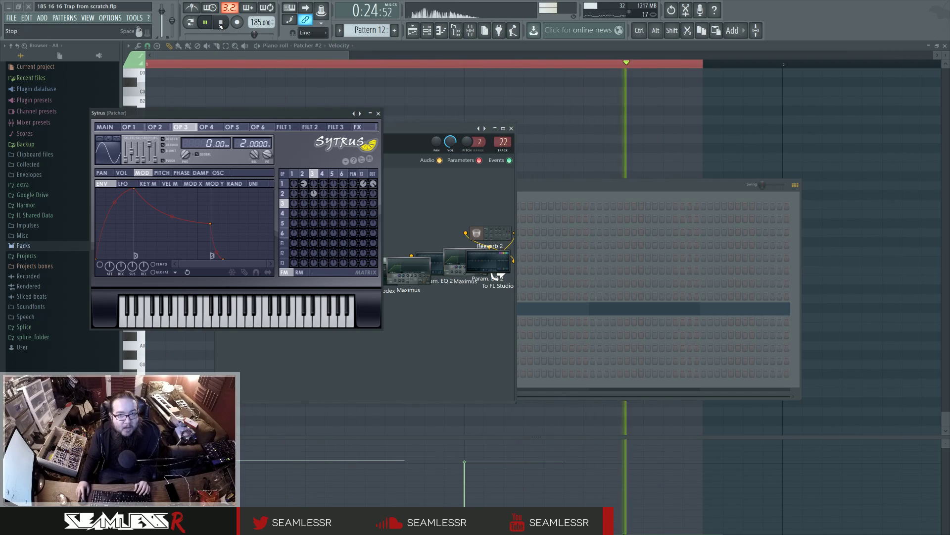
{"action": "left_click", "coordinate": [220, 22]}
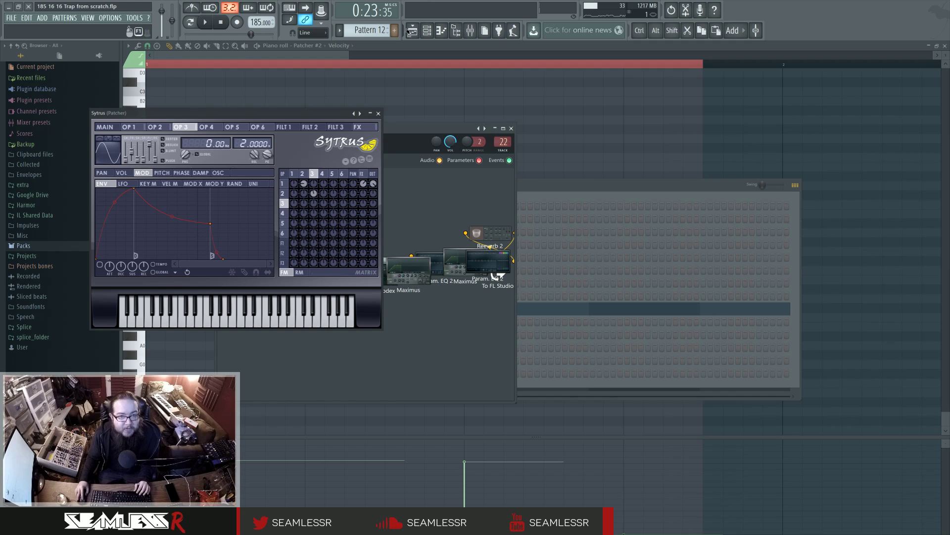
- Return to the playlist, clear the bar 19 loop, and audition the arrangement from bars 23, 15 and 17
{"action": "left_click", "coordinate": [414, 30]}
{"action": "scroll", "coordinate": [873, 251], "scroll_direction": "right", "scroll_amount": 3}
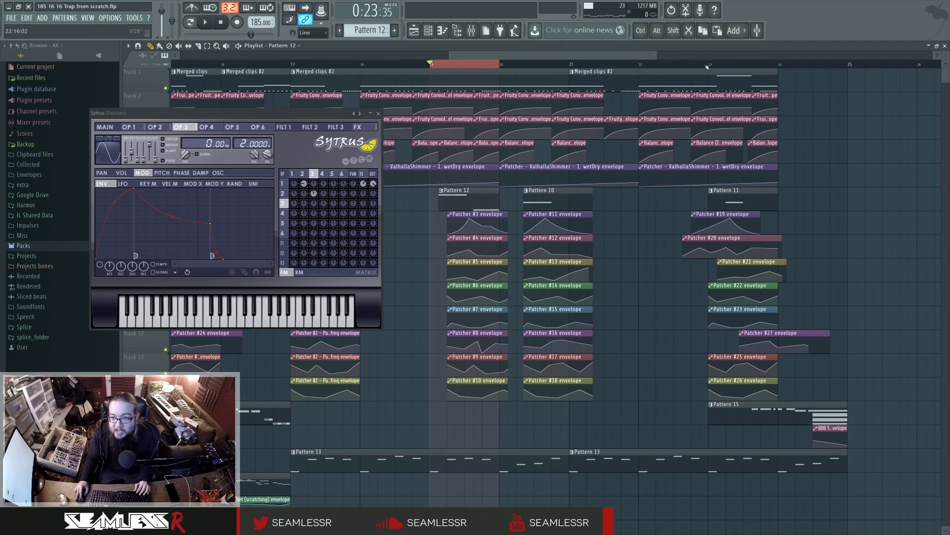
{"action": "left_click", "coordinate": [709, 64]}
{"action": "key", "text": "space"}
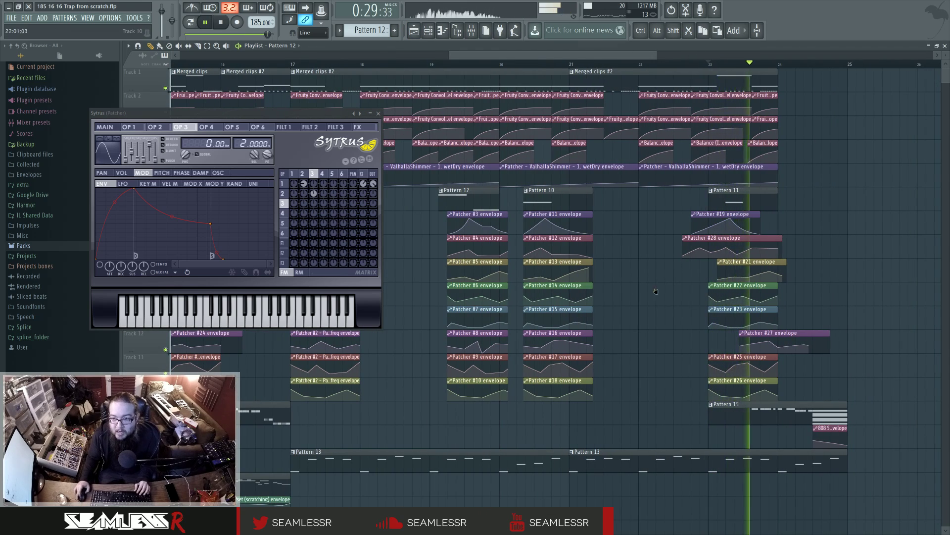
{"action": "scroll", "coordinate": [676, 205], "scroll_direction": "left", "scroll_amount": 8}
{"action": "left_click", "coordinate": [554, 66]}
{"action": "left_click", "coordinate": [691, 65]}
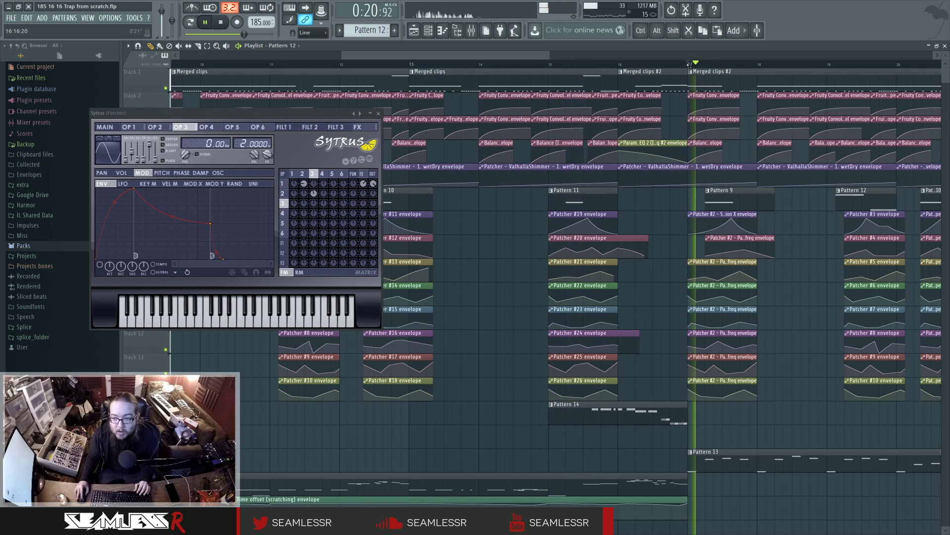
{"action": "key", "text": "space"}
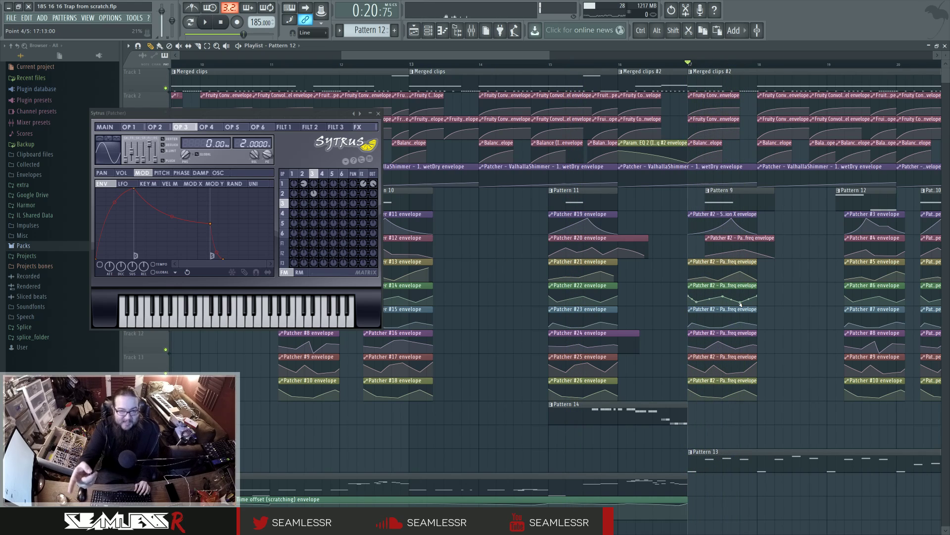
- Audition the Pattern 9 section at bar 17 again and the first-half Pattern 10 section just after bar 12
{"action": "key", "text": "space"}
{"action": "key", "text": "space"}
{"action": "scroll", "coordinate": [537, 302], "scroll_direction": "left", "scroll_amount": 2}
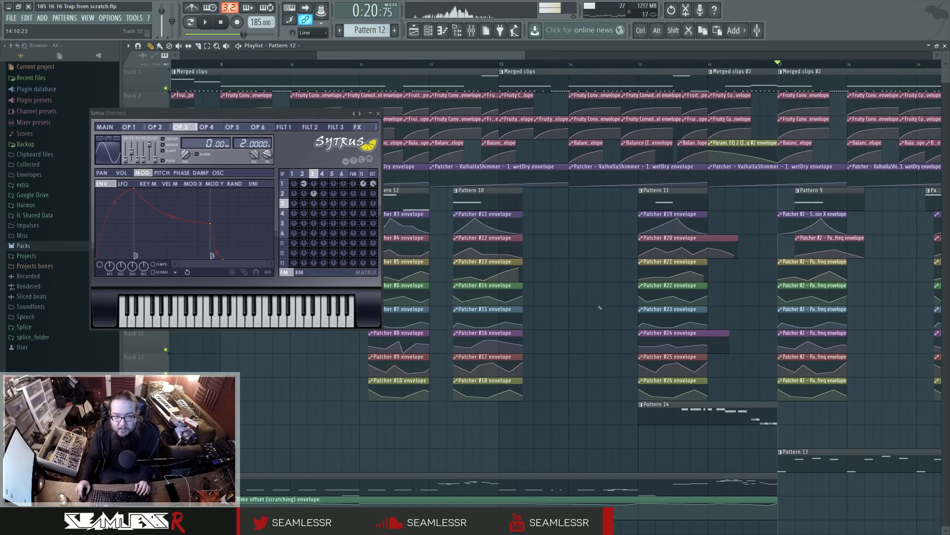
{"action": "left_click", "coordinate": [448, 64]}
{"action": "key", "text": "space"}
{"action": "scroll", "coordinate": [666, 313], "scroll_direction": "left", "scroll_amount": 3}
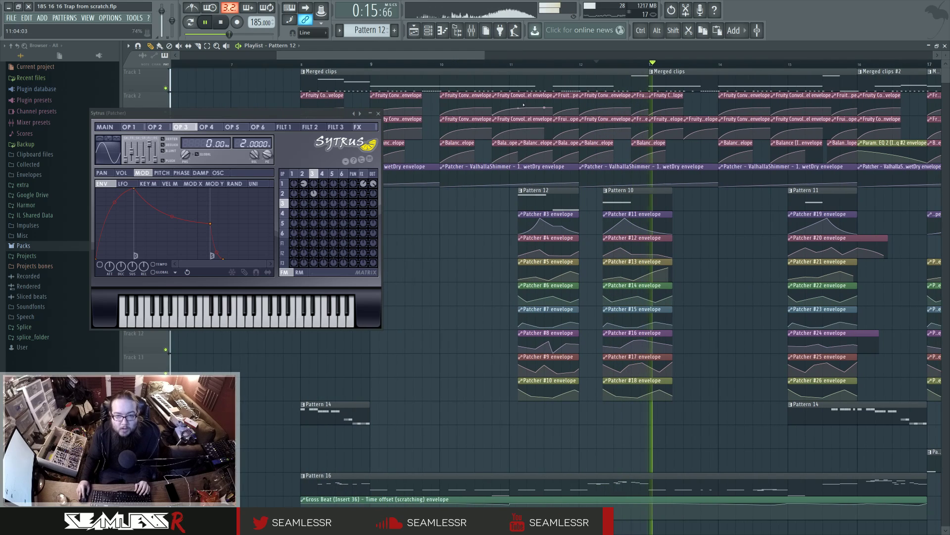
{"action": "key", "text": "space"}
{"action": "key", "text": "space"}
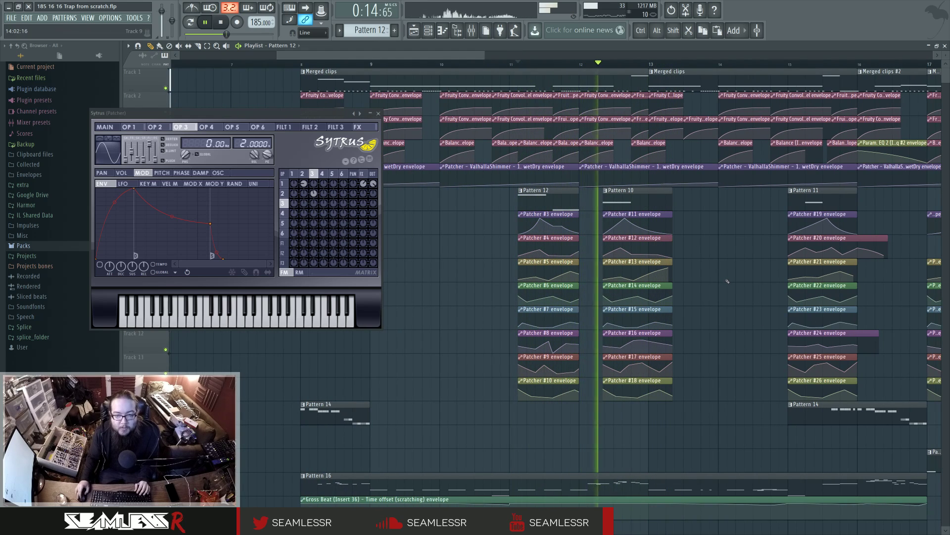
- Audition the Pattern 12 section at bar 19, Pattern 11 at bar 23 and Pattern 9 at bar 17, and stop playback
{"action": "scroll", "coordinate": [644, 273], "scroll_direction": "right", "scroll_amount": 8}
{"action": "scroll", "coordinate": [599, 265], "scroll_direction": "right", "scroll_amount": 2}
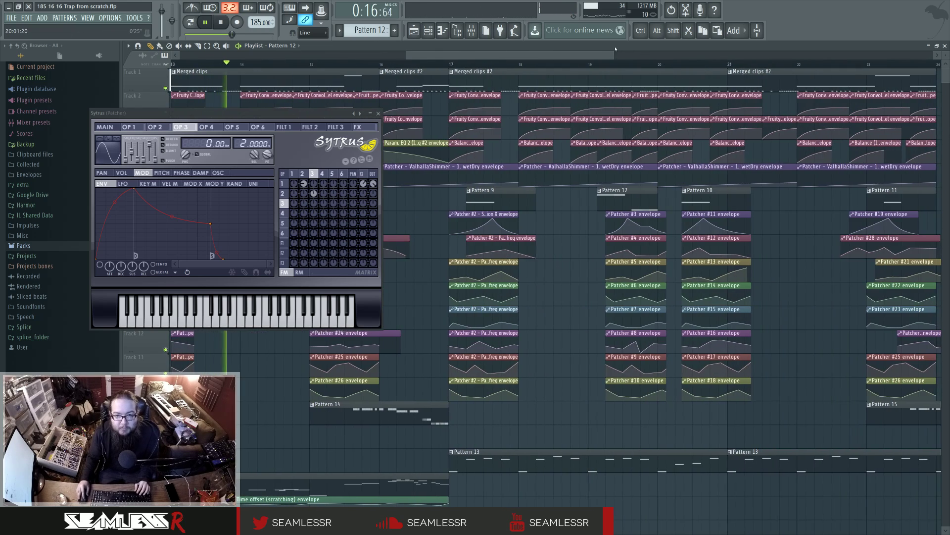
{"action": "left_click", "coordinate": [600, 64]}
{"action": "scroll", "coordinate": [798, 283], "scroll_direction": "right", "scroll_amount": 5}
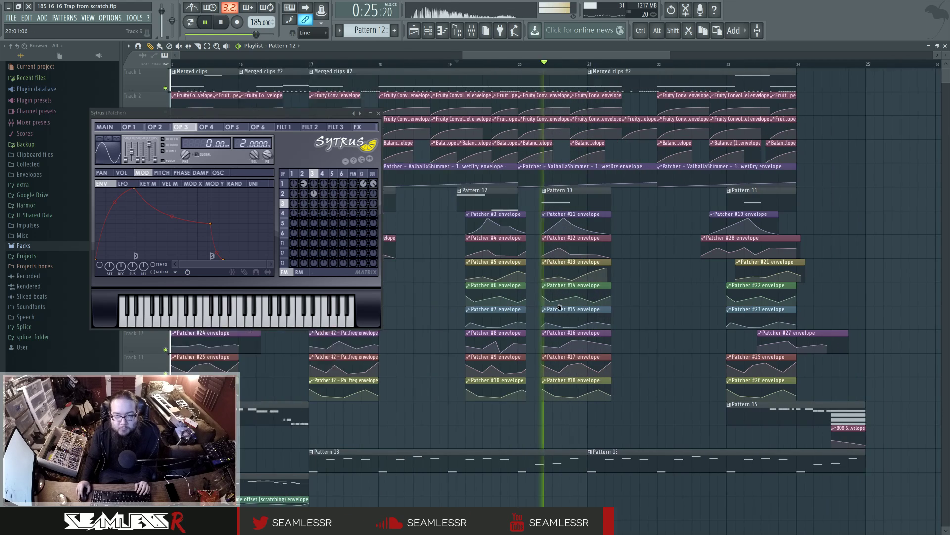
{"action": "left_click", "coordinate": [614, 65]}
{"action": "scroll", "coordinate": [614, 149], "scroll_direction": "left", "scroll_amount": 5}
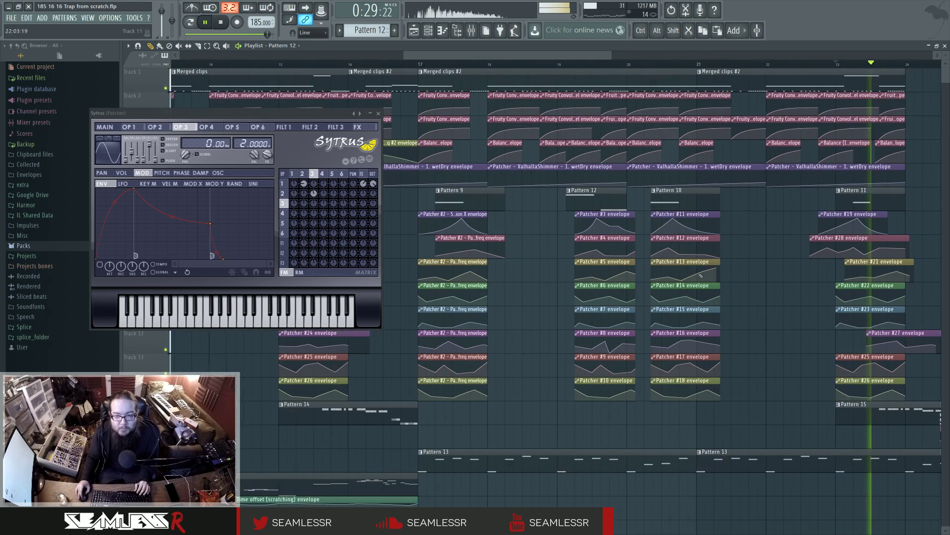
{"action": "left_click", "coordinate": [453, 65]}
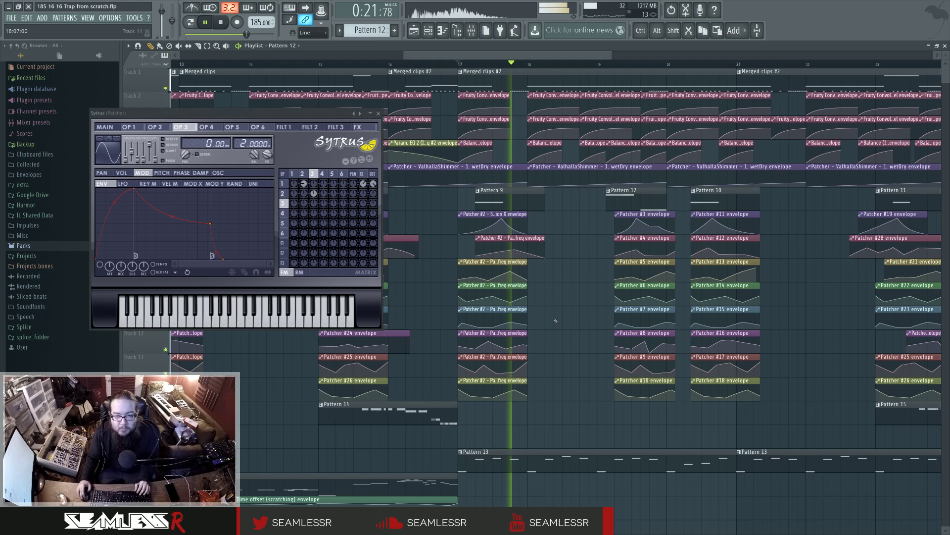
{"action": "key", "text": "space"}
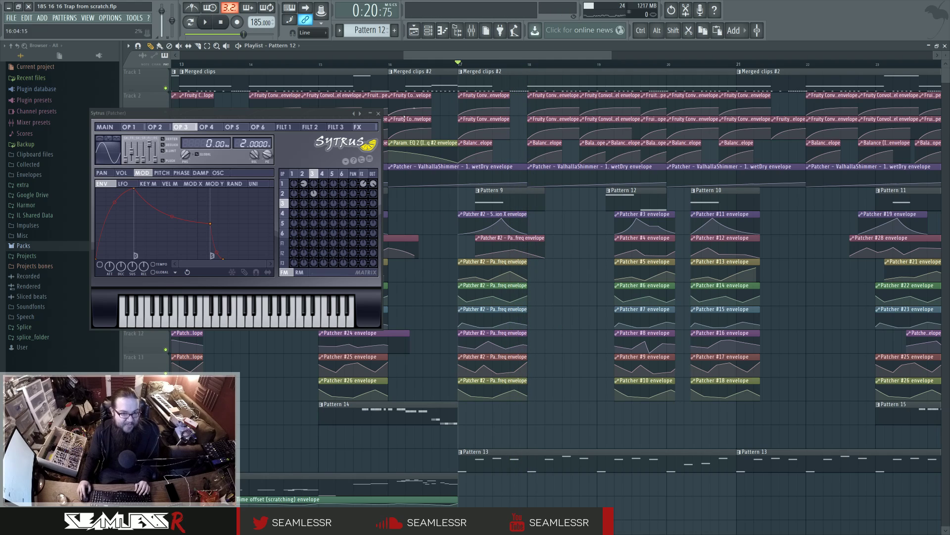
- Close the Sytrus window and show the whole arrangement in the playlist
{"action": "left_click", "coordinate": [378, 113]}
{"action": "scroll", "coordinate": [658, 213], "scroll_direction": "left", "scroll_amount": 4}
{"action": "scroll", "coordinate": [584, 249], "scroll_direction": "down", "scroll_amount": 5}
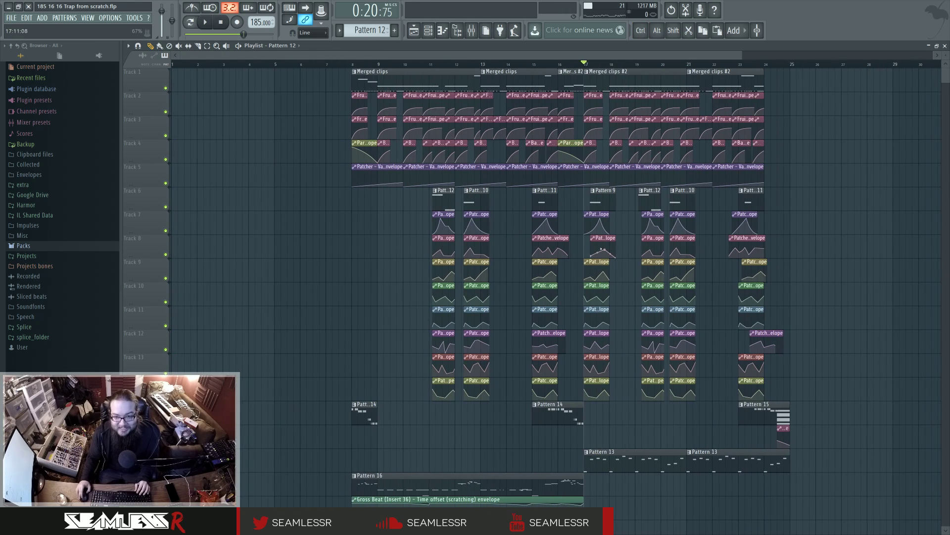